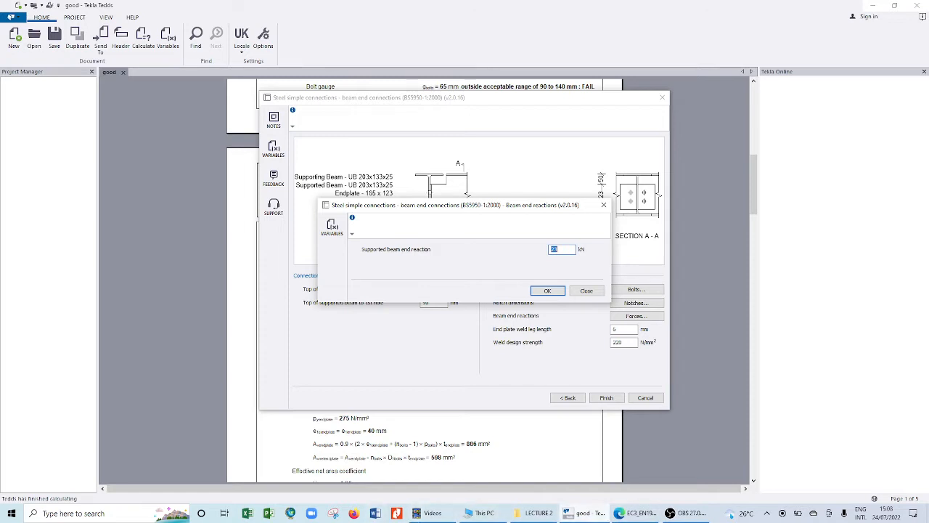
Set the supported beam end reaction to 14.5 kN
{"action": "mouse_move", "coordinate": [585, 512]}
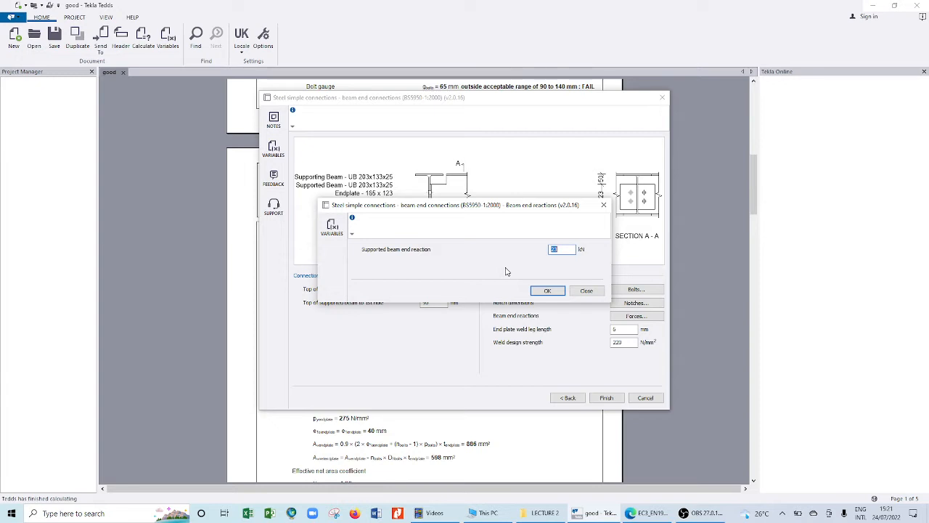
{"action": "type", "text": "14.5"}
{"action": "left_click", "coordinate": [556, 293]}
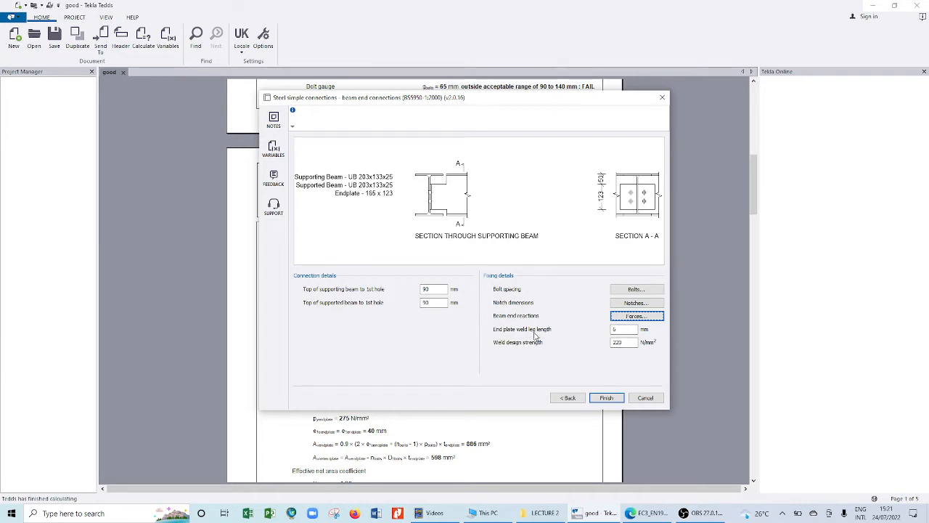
{"action": "double_click", "coordinate": [631, 330]}
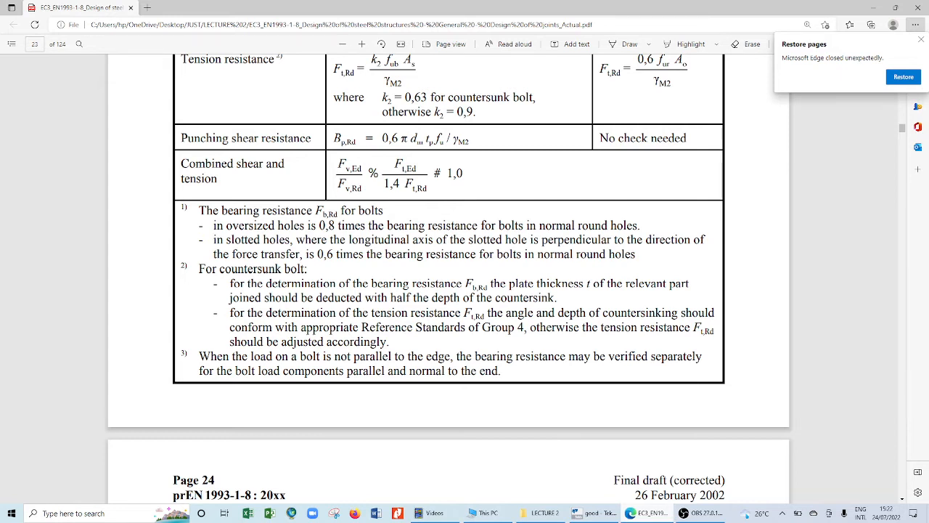
Switch to the EN 1993-1-8 PDF in Microsoft Edge and find the fillet weld resistance clauses in section 4, Welded connections
{"action": "scroll", "coordinate": [450, 279], "scroll_direction": "up", "scroll_amount": 3}
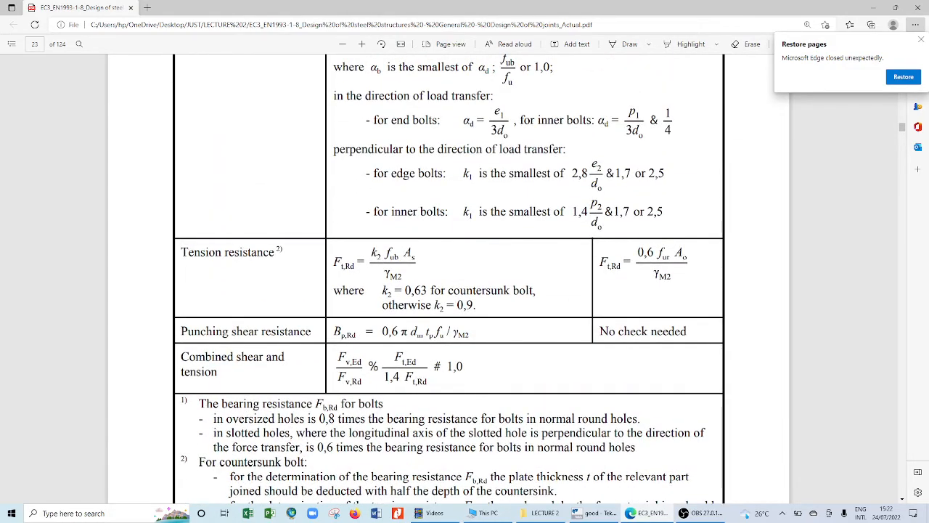
{"action": "scroll", "coordinate": [449, 279], "scroll_direction": "up", "scroll_amount": 6}
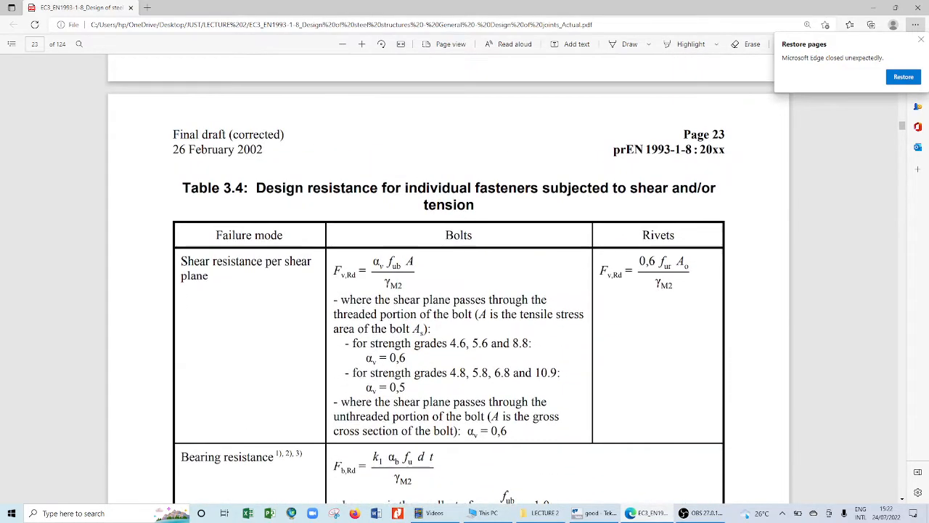
{"action": "scroll", "coordinate": [448, 280], "scroll_direction": "down", "scroll_amount": 20}
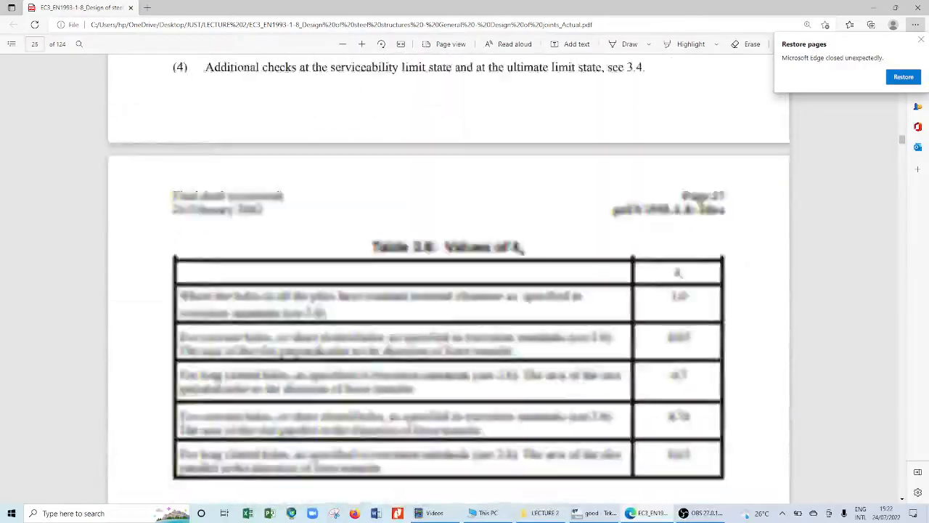
{"action": "scroll", "coordinate": [449, 280], "scroll_direction": "down", "scroll_amount": 20}
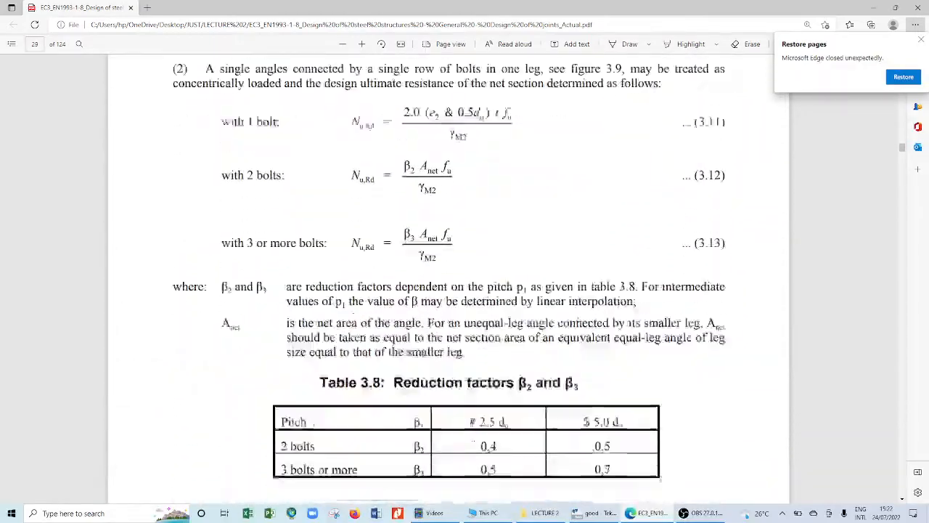
{"action": "scroll", "coordinate": [449, 280], "scroll_direction": "down", "scroll_amount": 15}
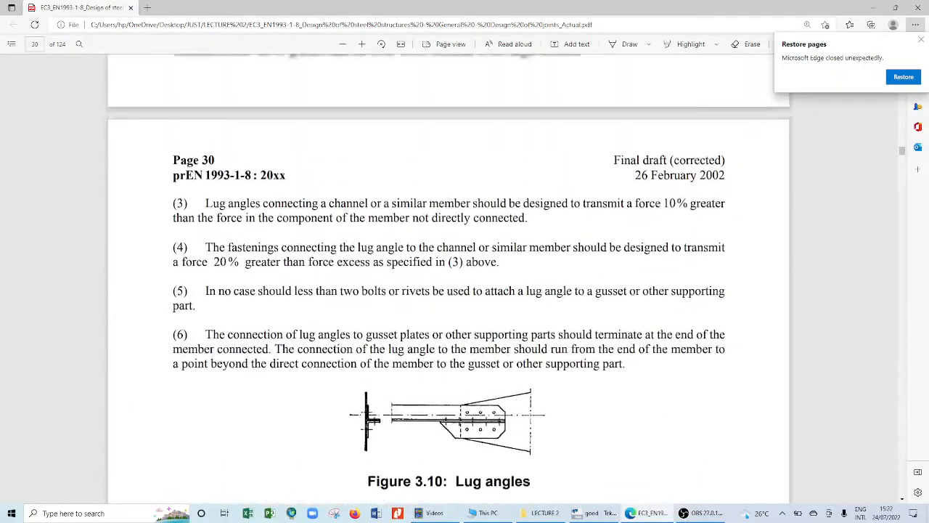
{"action": "scroll", "coordinate": [448, 280], "scroll_direction": "up", "scroll_amount": 1}
{"action": "scroll", "coordinate": [448, 279], "scroll_direction": "down", "scroll_amount": 20}
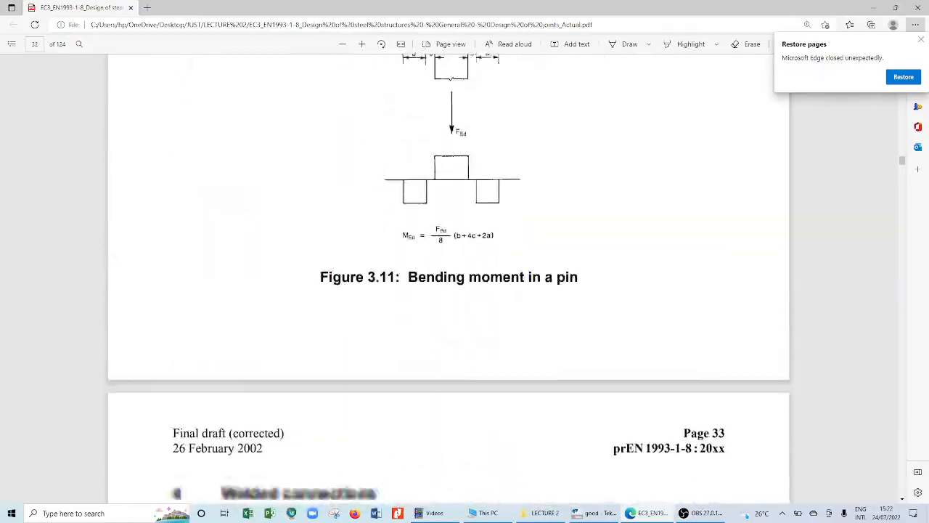
{"action": "scroll", "coordinate": [449, 279], "scroll_direction": "down", "scroll_amount": 8}
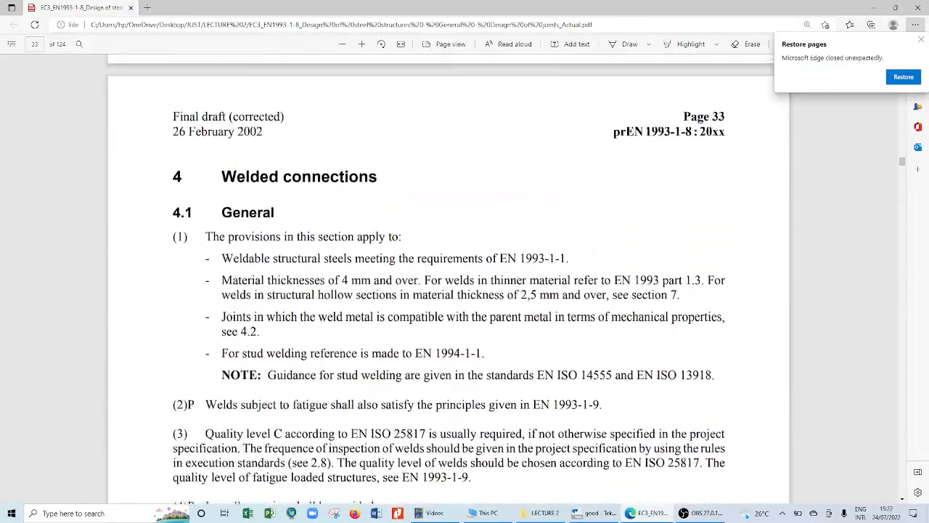
{"action": "scroll", "coordinate": [448, 284], "scroll_direction": "down", "scroll_amount": 20}
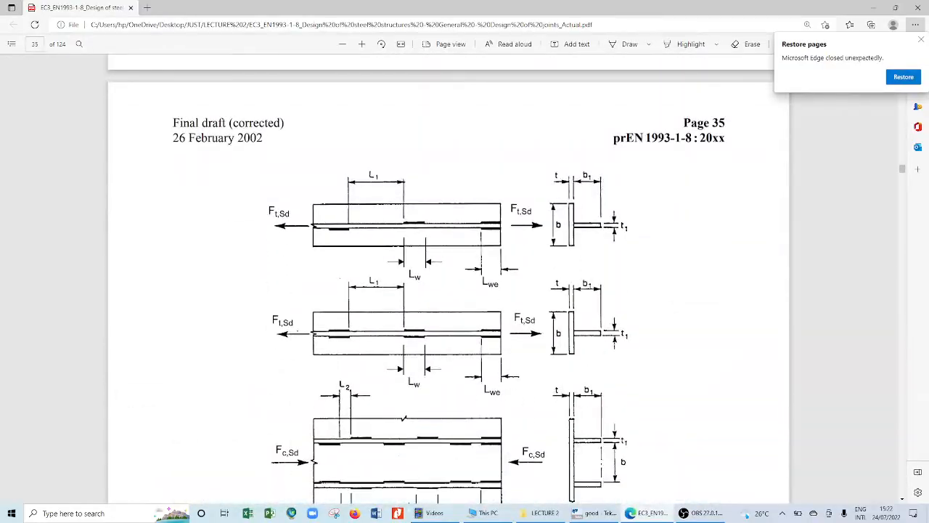
{"action": "scroll", "coordinate": [478, 280], "scroll_direction": "down", "scroll_amount": 20}
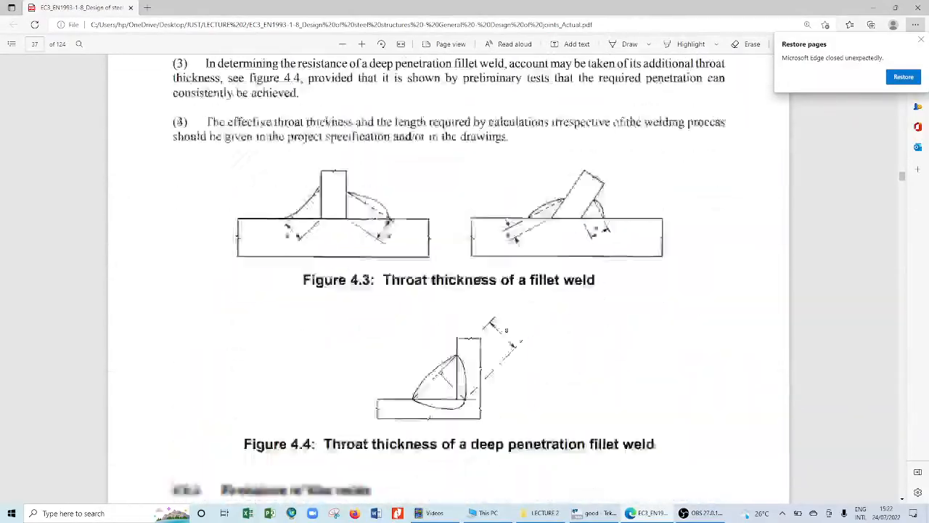
{"action": "scroll", "coordinate": [478, 281], "scroll_direction": "down", "scroll_amount": 15}
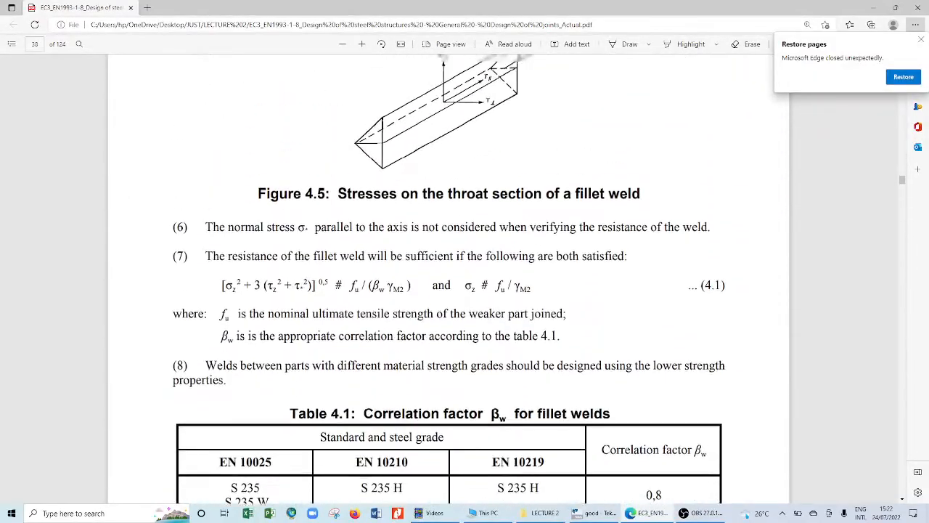
Examine the fillet weld throat stresses, design shear strength equations 4.1 to 4.4 and correlation factors in Table 4.1
{"action": "scroll", "coordinate": [449, 290], "scroll_direction": "up", "scroll_amount": 3}
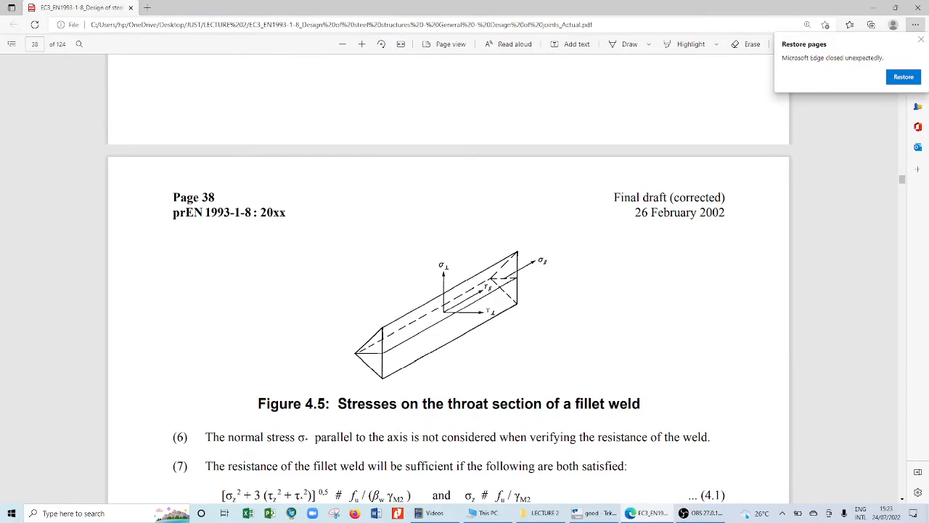
{"action": "scroll", "coordinate": [449, 291], "scroll_direction": "down", "scroll_amount": 13}
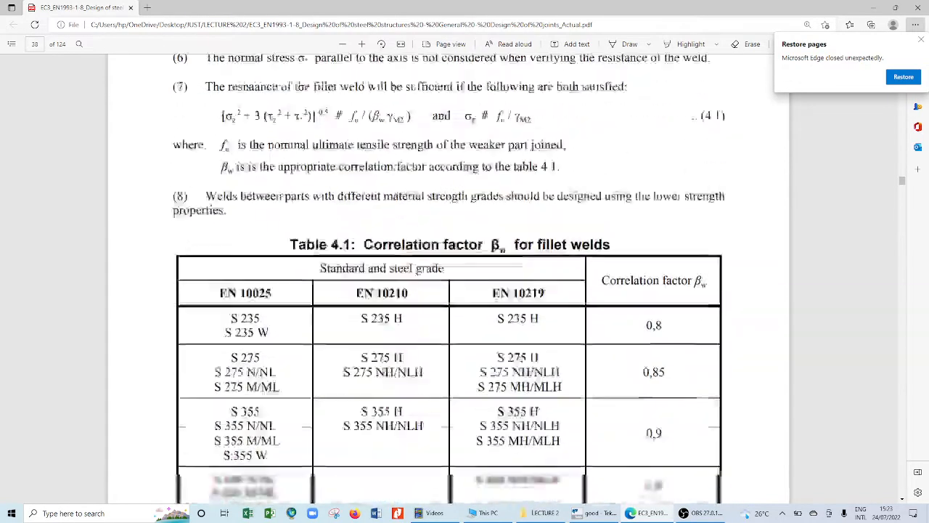
{"action": "scroll", "coordinate": [448, 291], "scroll_direction": "down", "scroll_amount": 10}
{"action": "scroll", "coordinate": [449, 290], "scroll_direction": "up", "scroll_amount": 4}
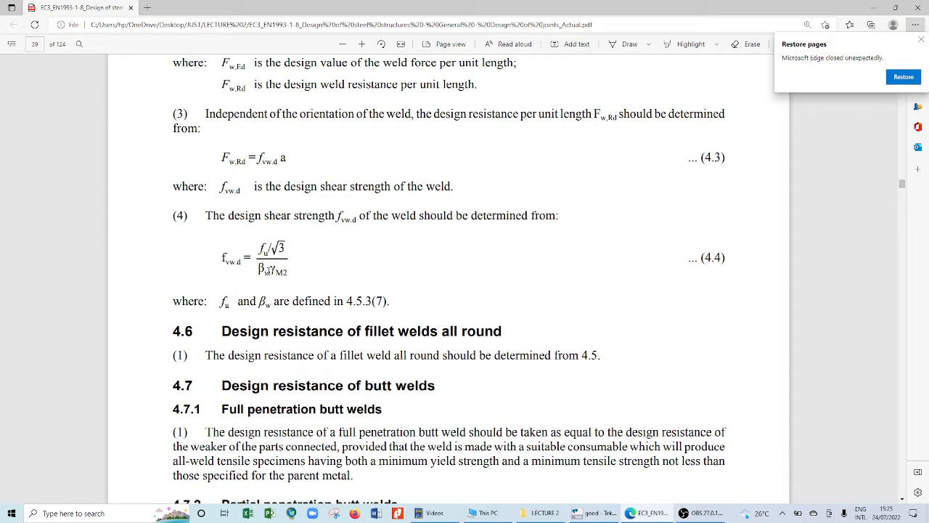
{"action": "scroll", "coordinate": [449, 276], "scroll_direction": "up", "scroll_amount": 6}
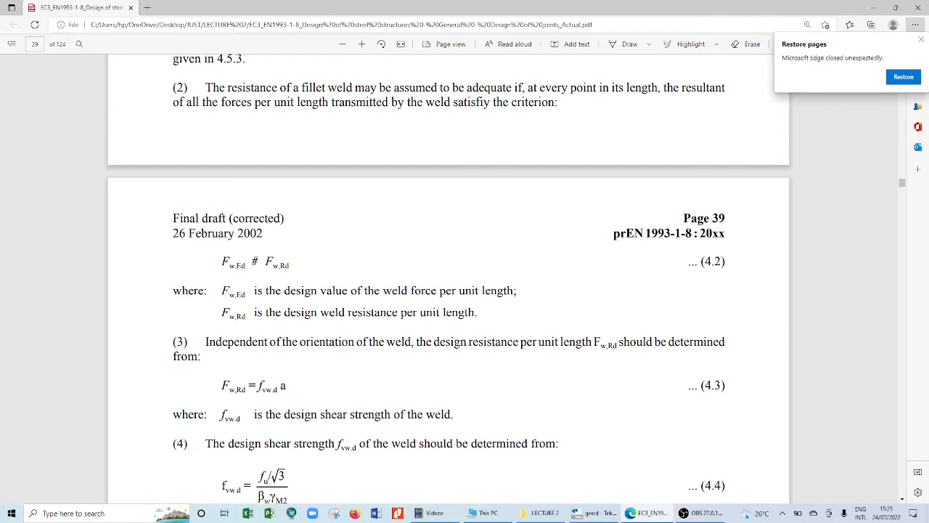
{"action": "scroll", "coordinate": [449, 275], "scroll_direction": "up", "scroll_amount": 3}
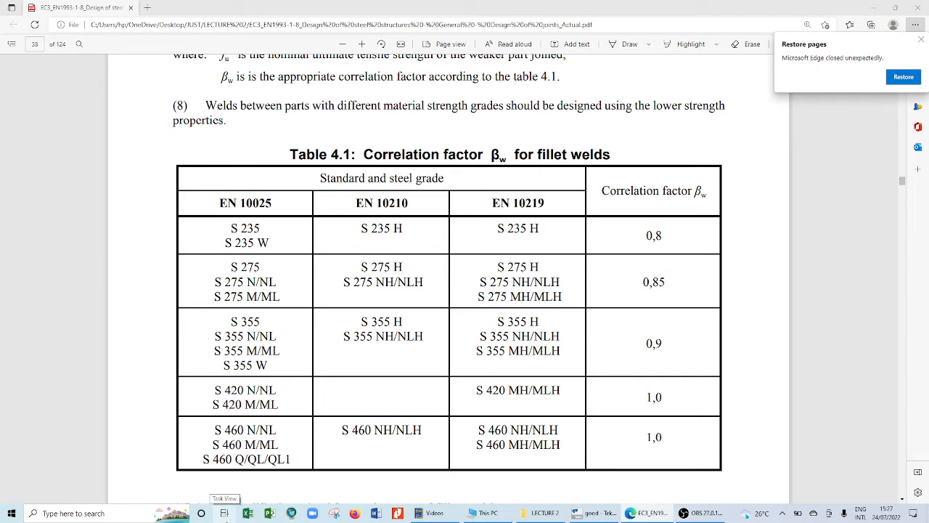
Return to Tekla Tedds and set the weld design strength to 255 N/mm²
{"action": "left_click", "coordinate": [594, 512]}
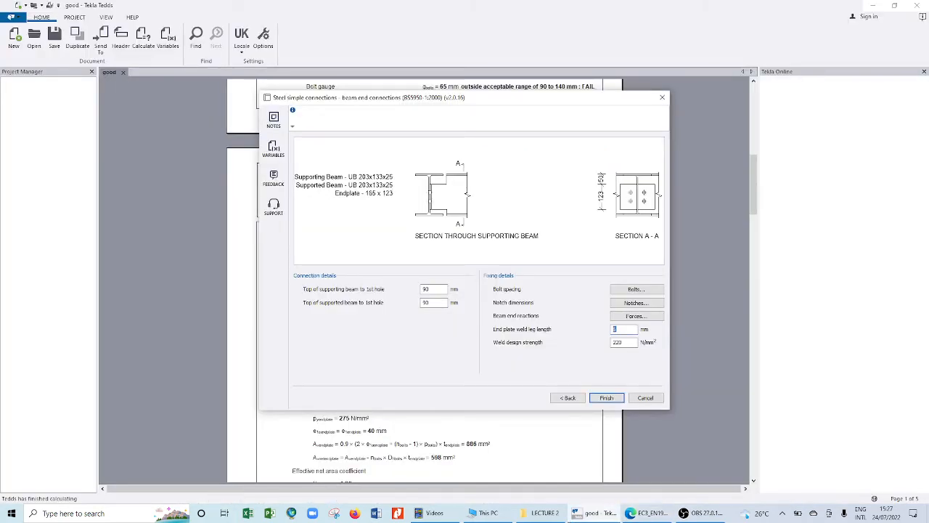
{"action": "left_click_drag", "start_coordinate": [625, 341], "coordinate": [591, 344]}
{"action": "type", "text": "255"}
Set the top notch length to 73.75 mm in the notch dimensions
{"action": "left_click", "coordinate": [625, 305]}
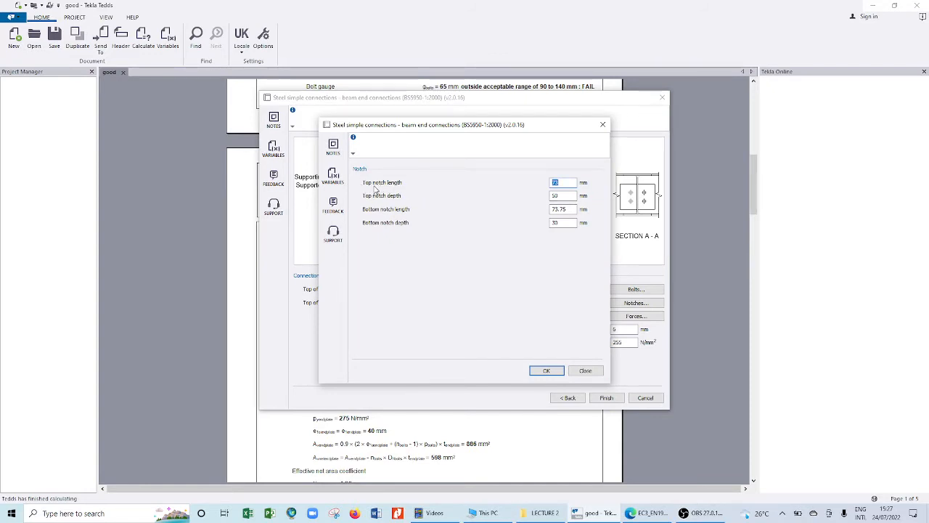
{"action": "left_click", "coordinate": [565, 182]}
{"action": "type", "text": "75"}
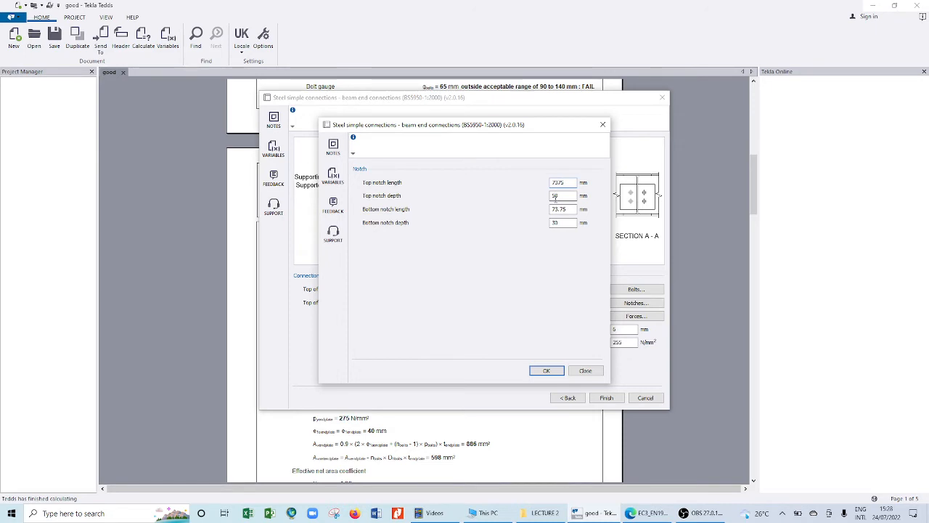
{"action": "type", "text": "."}
{"action": "left_click", "coordinate": [547, 372]}
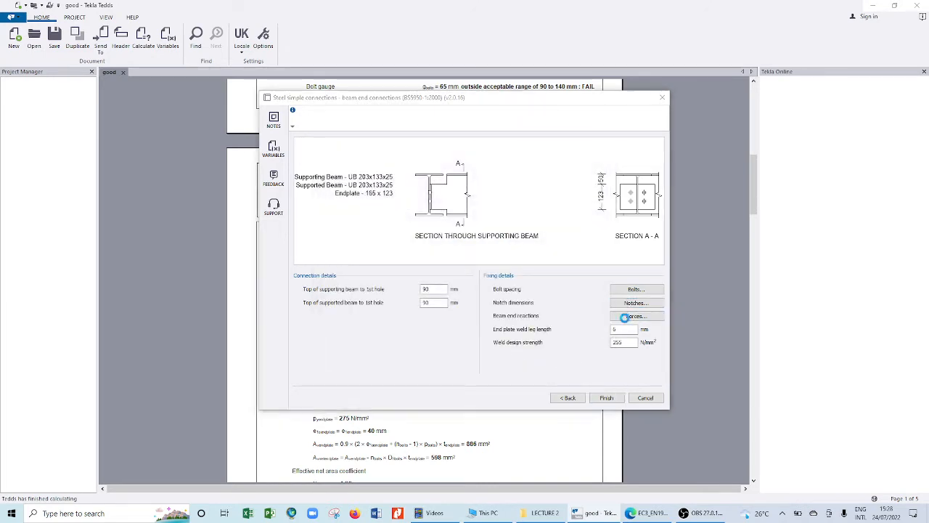
Check the beam end reaction and weld design strength entries, and run the beam end connection calculation
{"action": "left_click", "coordinate": [621, 315]}
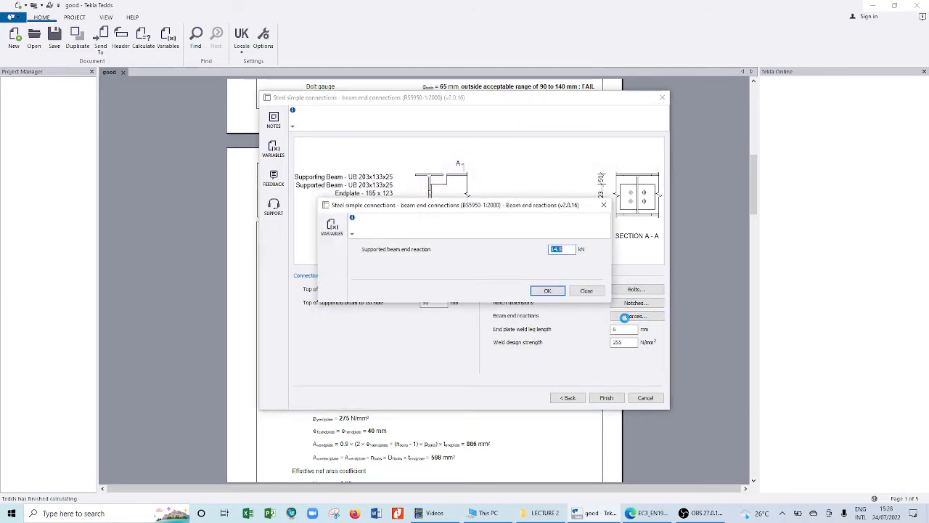
{"action": "left_click", "coordinate": [548, 292]}
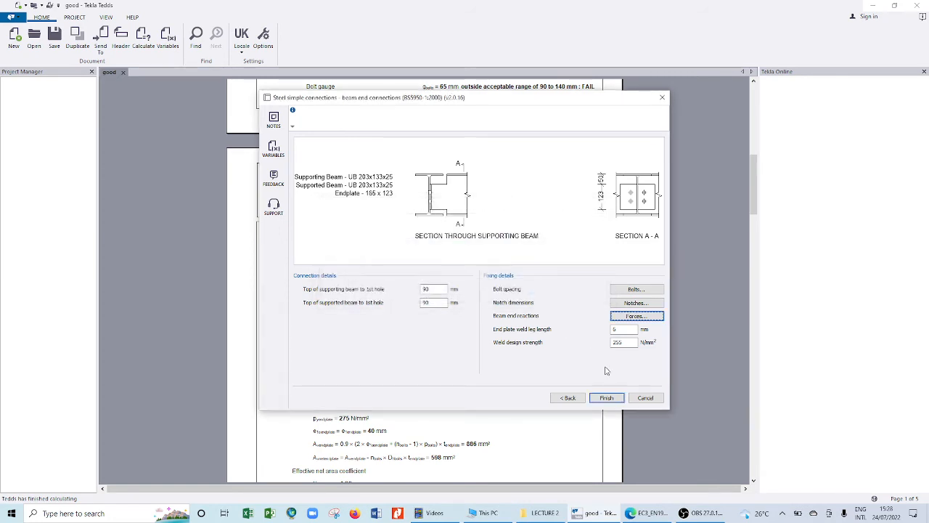
{"action": "left_click", "coordinate": [628, 342]}
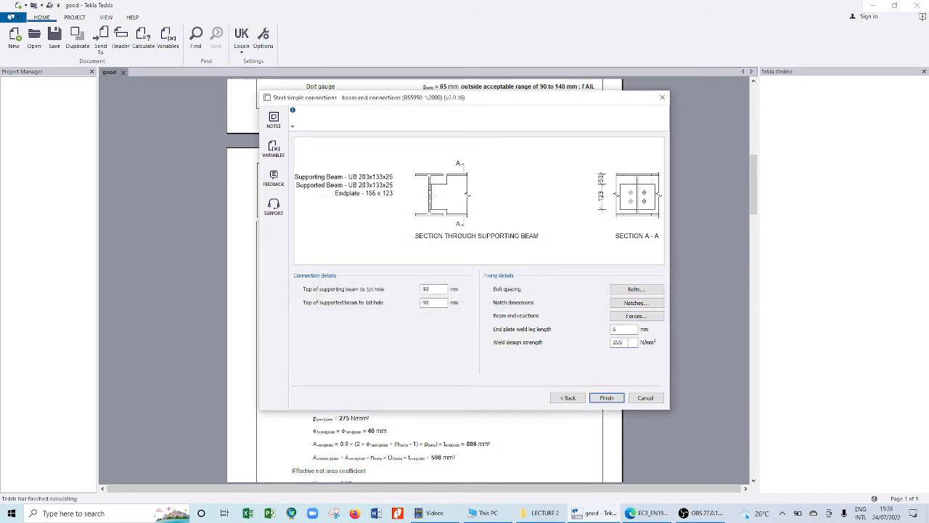
{"action": "left_click", "coordinate": [610, 398]}
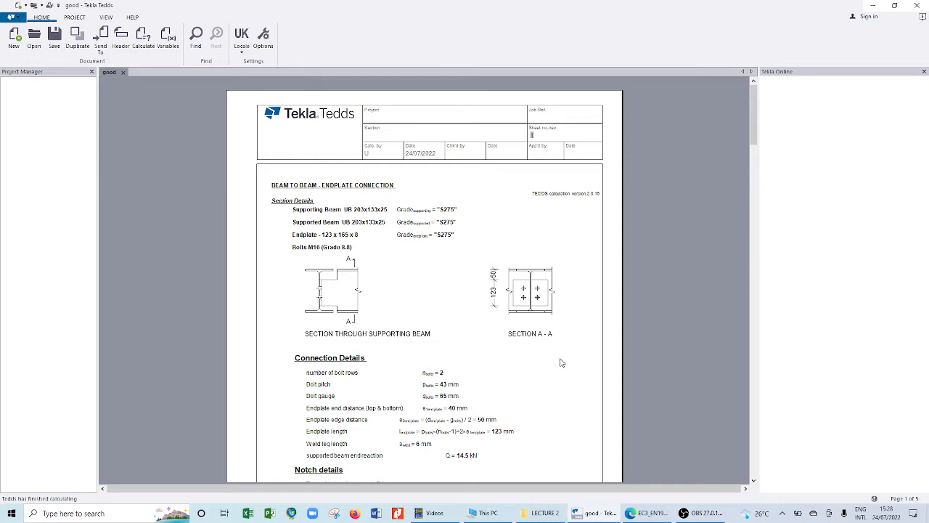
Reopen the calculation to review its options, connection details and fixing details, and finish it again with the same inputs
{"action": "left_click", "coordinate": [149, 45]}
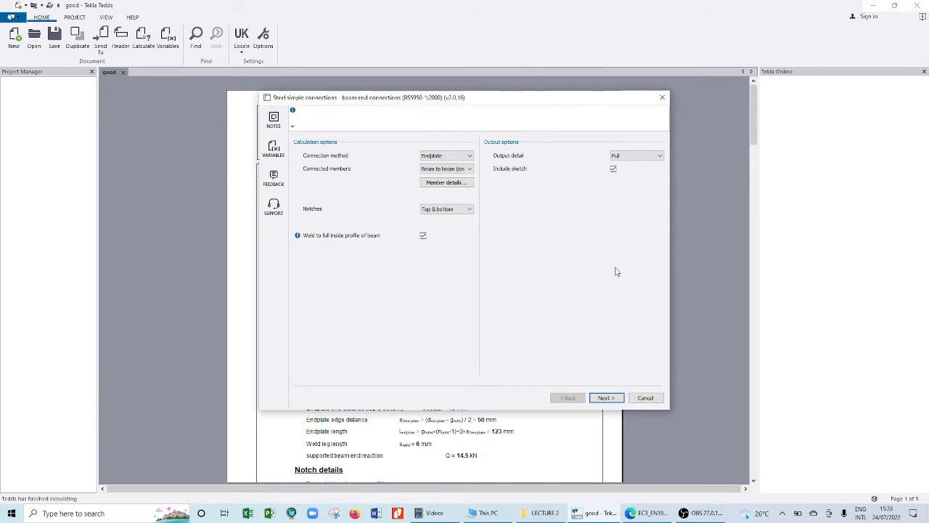
{"action": "left_click", "coordinate": [606, 397]}
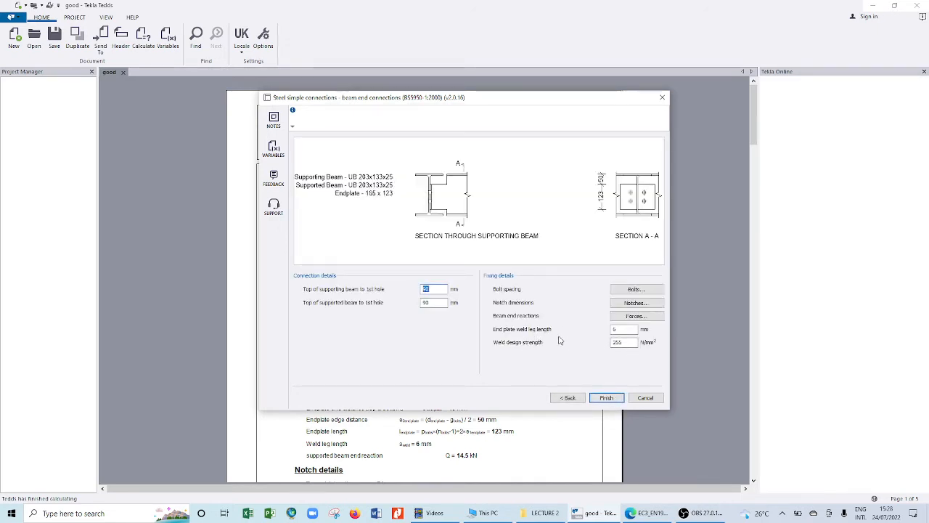
{"action": "left_click", "coordinate": [609, 399]}
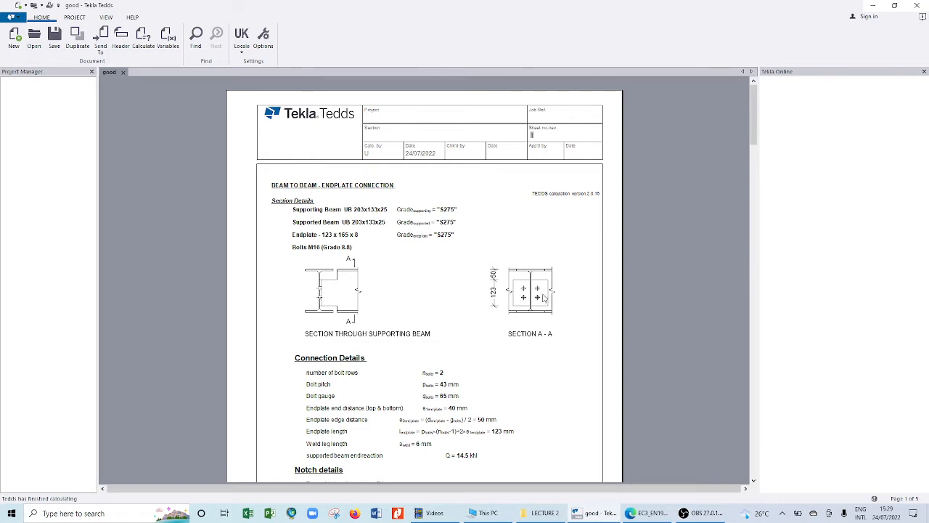
Review the calculation report from the connection and notch details through detailing, bolt shear, endplate, beam web, weld and notch checks
{"action": "scroll", "coordinate": [516, 316], "scroll_direction": "down", "scroll_amount": 3}
{"action": "scroll", "coordinate": [514, 315], "scroll_direction": "down", "scroll_amount": 3}
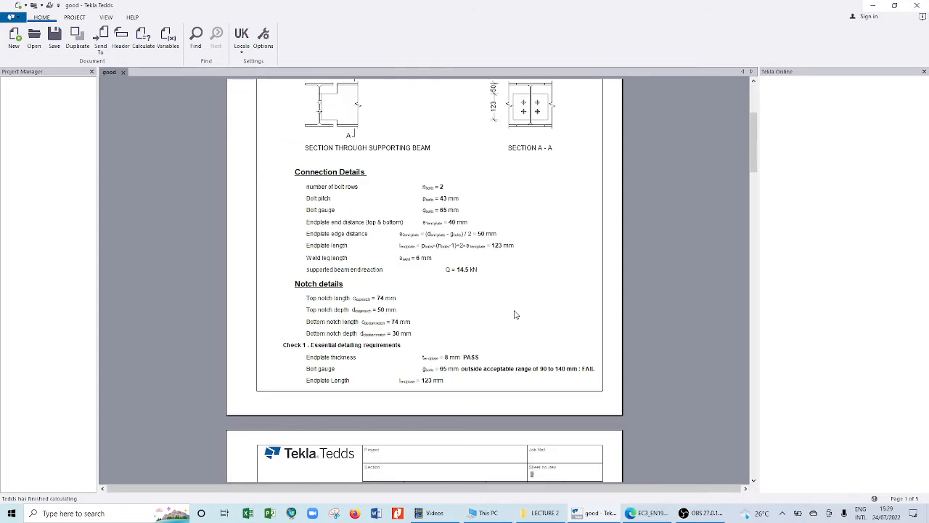
{"action": "scroll", "coordinate": [514, 314], "scroll_direction": "down", "scroll_amount": 3}
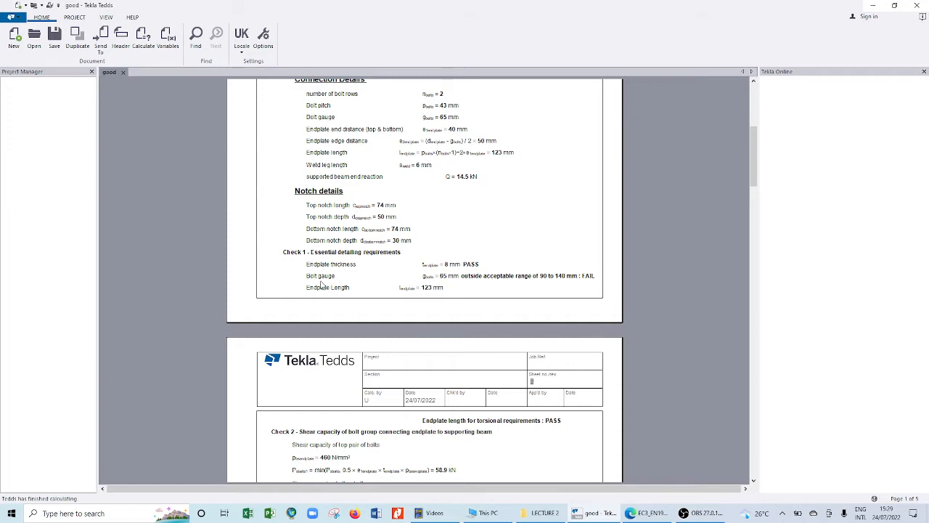
{"action": "scroll", "coordinate": [492, 268], "scroll_direction": "down", "scroll_amount": 6}
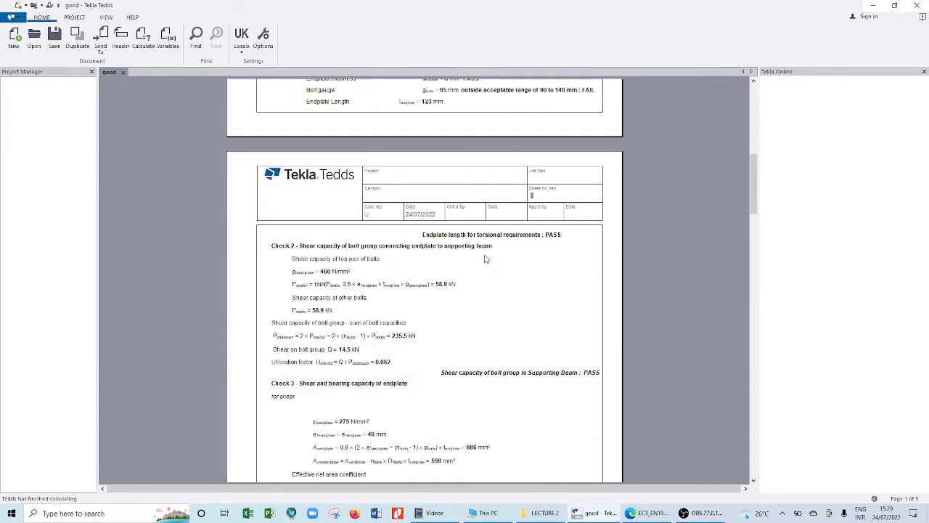
{"action": "scroll", "coordinate": [489, 282], "scroll_direction": "down", "scroll_amount": 3}
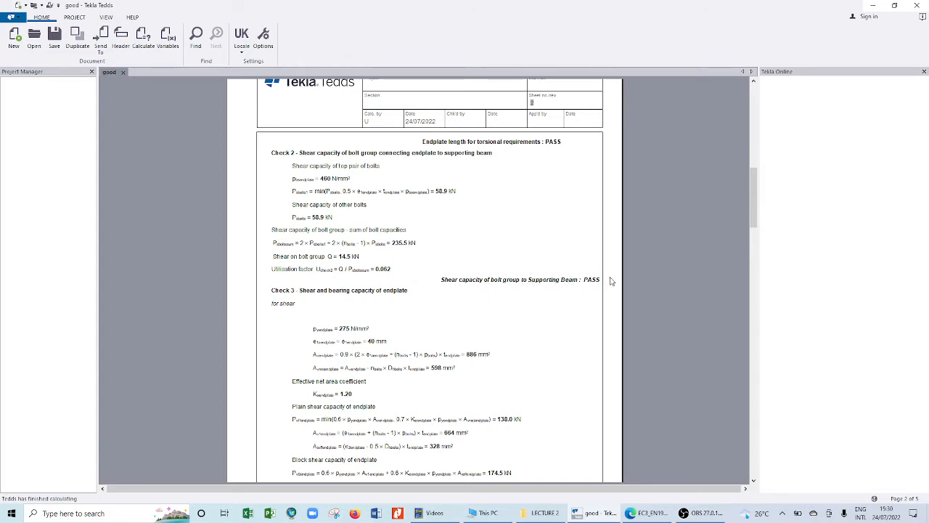
{"action": "scroll", "coordinate": [611, 282], "scroll_direction": "down", "scroll_amount": 3}
{"action": "scroll", "coordinate": [553, 290], "scroll_direction": "down", "scroll_amount": 3}
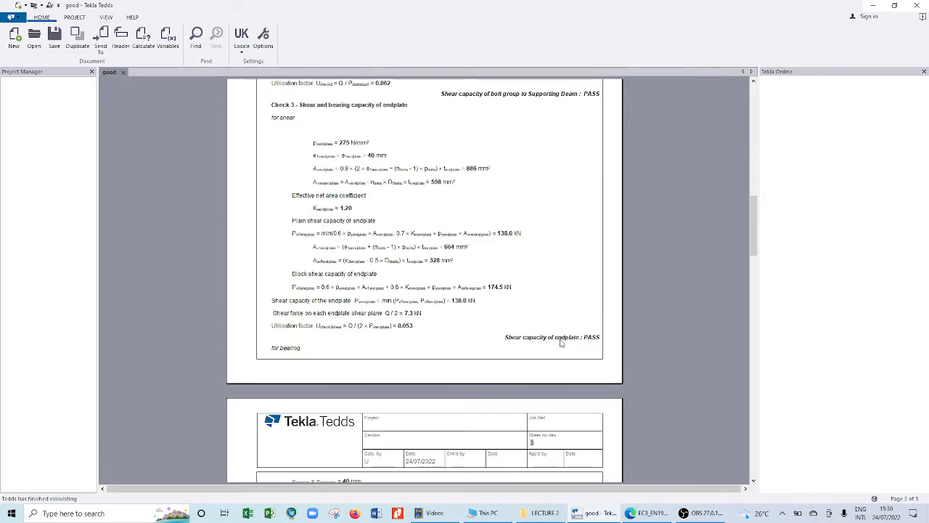
{"action": "scroll", "coordinate": [581, 337], "scroll_direction": "down", "scroll_amount": 12}
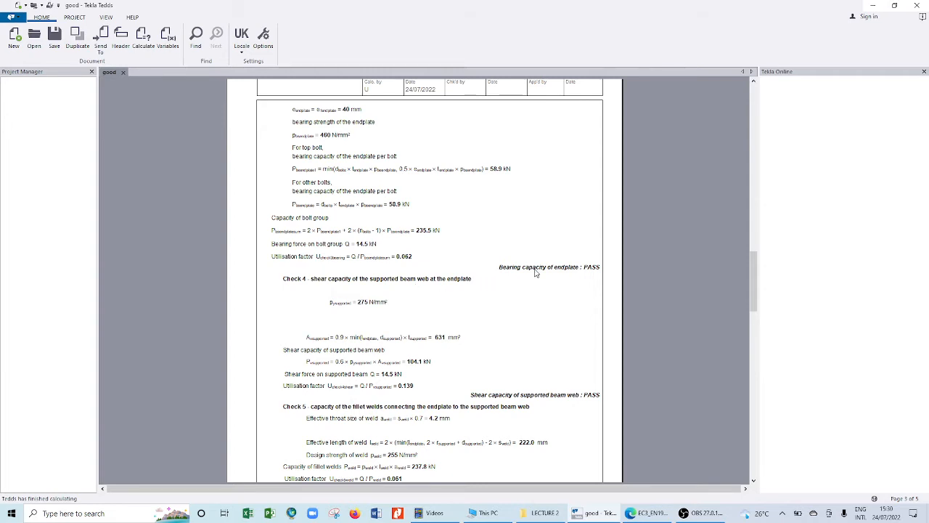
{"action": "scroll", "coordinate": [537, 291], "scroll_direction": "down", "scroll_amount": 6}
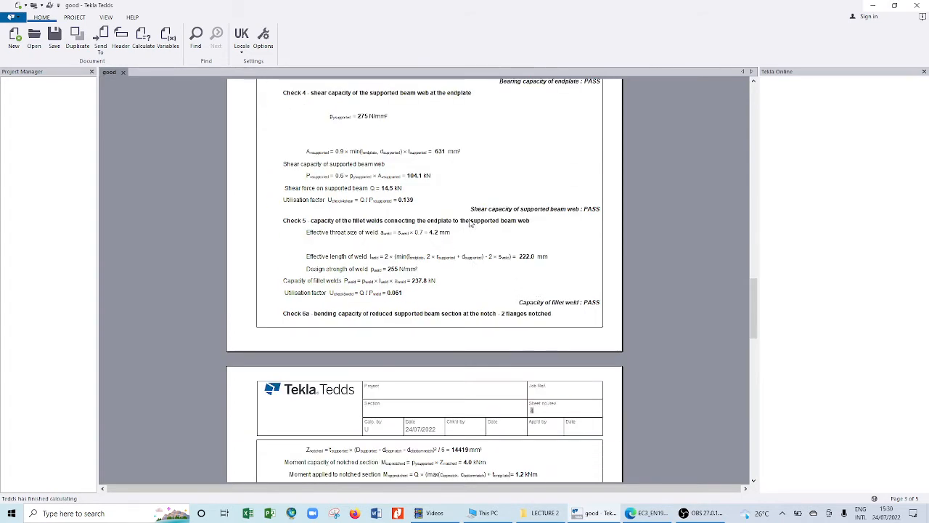
{"action": "scroll", "coordinate": [589, 216], "scroll_direction": "down", "scroll_amount": 6}
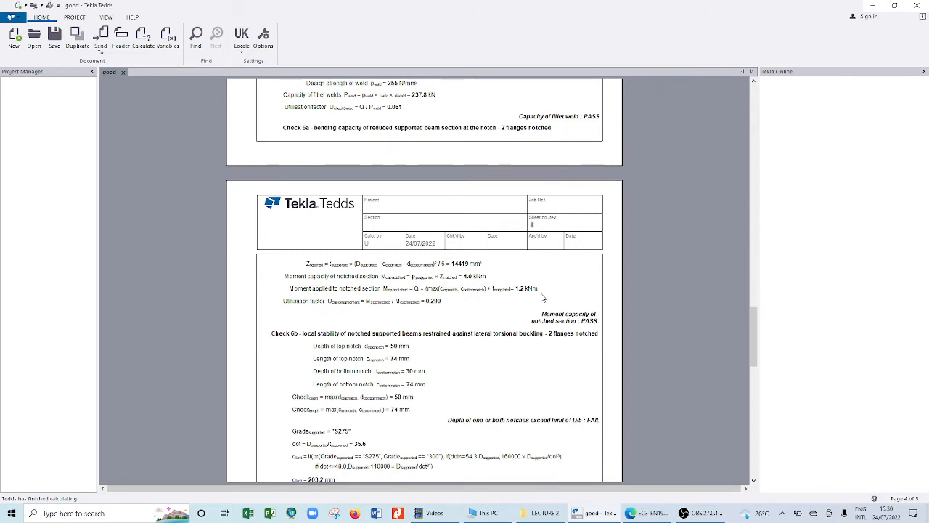
Recheck the fillet weld and notched section results, examine the summary of results, and return to the report's first page
{"action": "scroll", "coordinate": [541, 298], "scroll_direction": "up", "scroll_amount": 3}
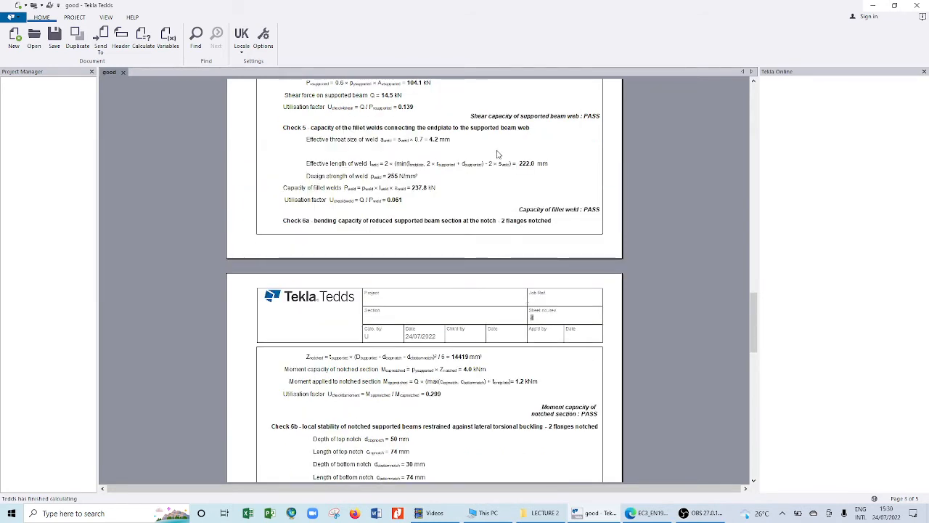
{"action": "scroll", "coordinate": [508, 156], "scroll_direction": "down", "scroll_amount": 3}
{"action": "scroll", "coordinate": [475, 208], "scroll_direction": "up", "scroll_amount": 3}
{"action": "scroll", "coordinate": [477, 208], "scroll_direction": "down", "scroll_amount": 12}
{"action": "scroll", "coordinate": [479, 210], "scroll_direction": "down", "scroll_amount": 15}
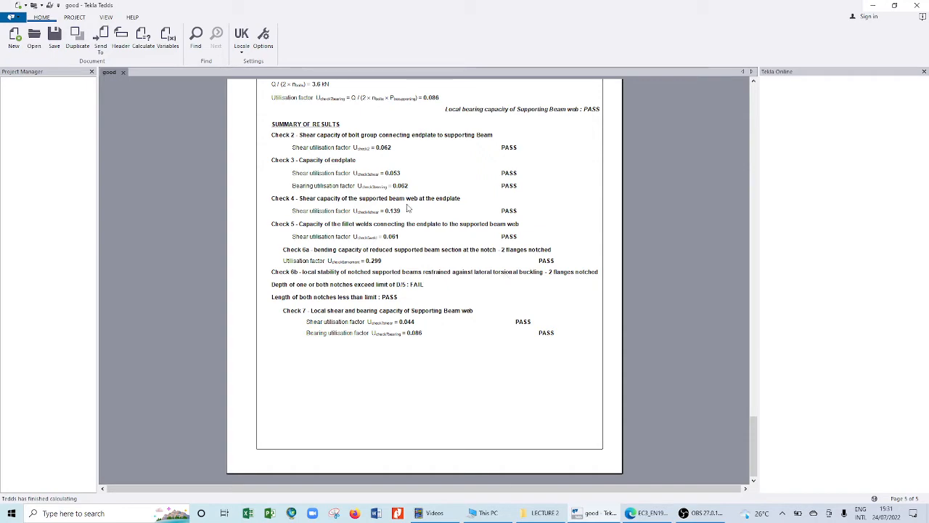
{"action": "scroll", "coordinate": [384, 150], "scroll_direction": "up", "scroll_amount": 10}
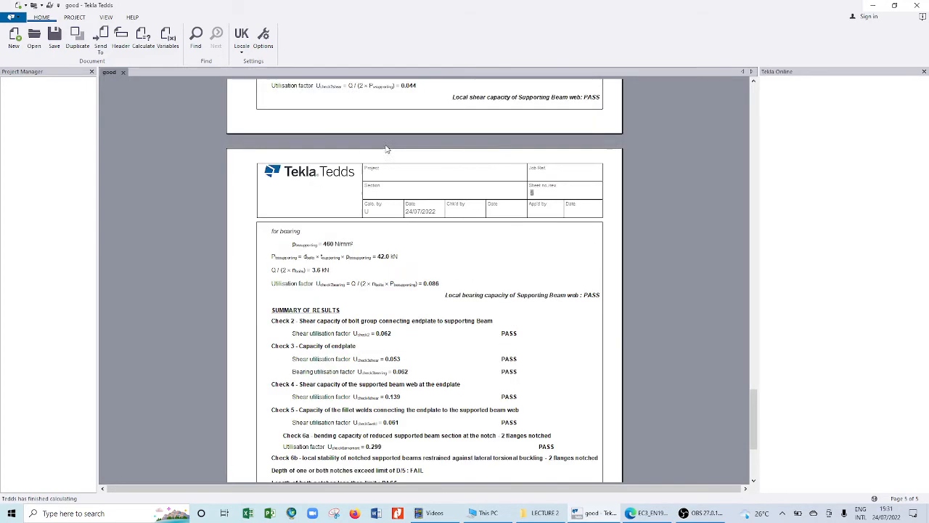
{"action": "scroll", "coordinate": [385, 150], "scroll_direction": "down", "scroll_amount": 2}
{"action": "scroll", "coordinate": [384, 149], "scroll_direction": "up", "scroll_amount": 10}
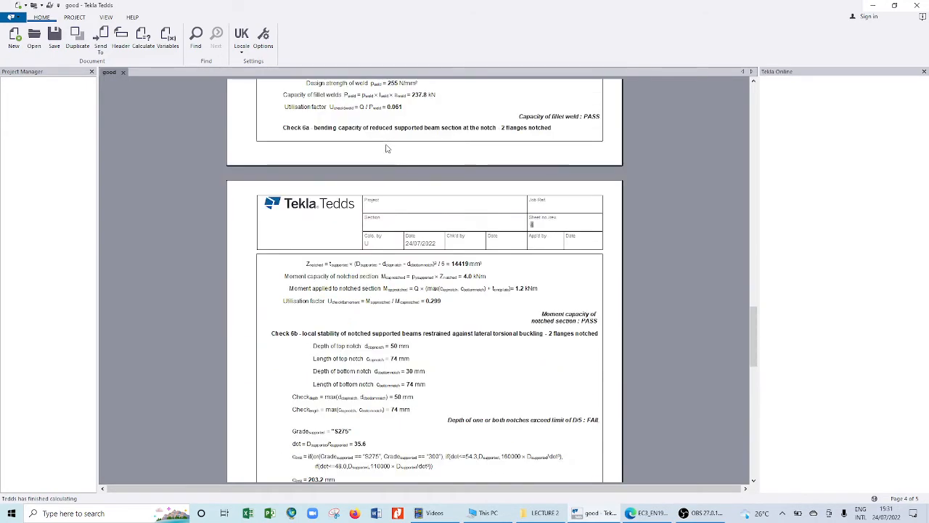
{"action": "scroll", "coordinate": [384, 150], "scroll_direction": "up", "scroll_amount": 15}
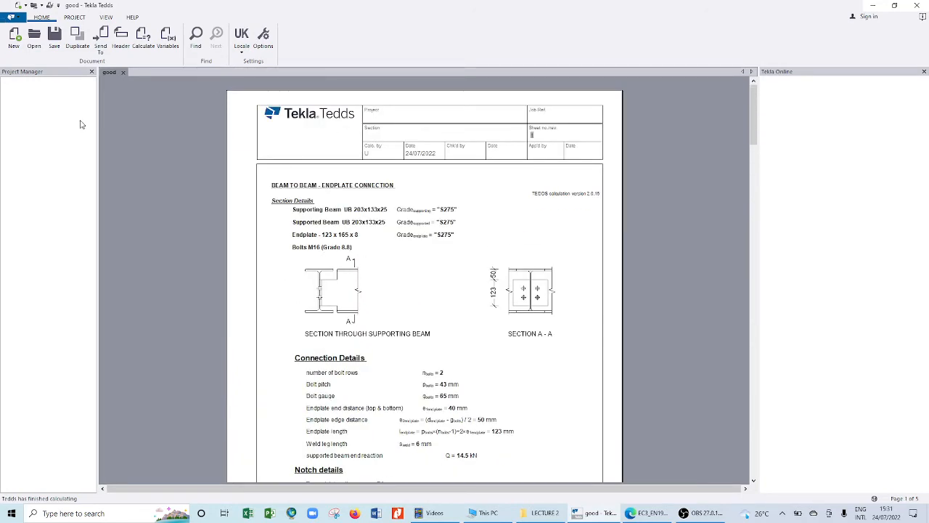
Print all pages of the calculation with Microsoft Print to PDF and save the file to the Desktop as "beam connect"
{"action": "key", "text": "ctrl+p"}
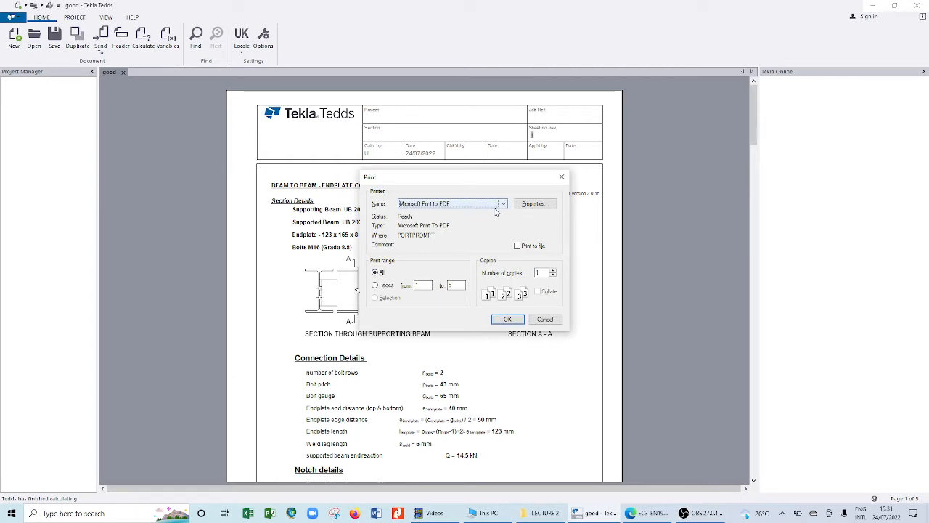
{"action": "left_click", "coordinate": [511, 323]}
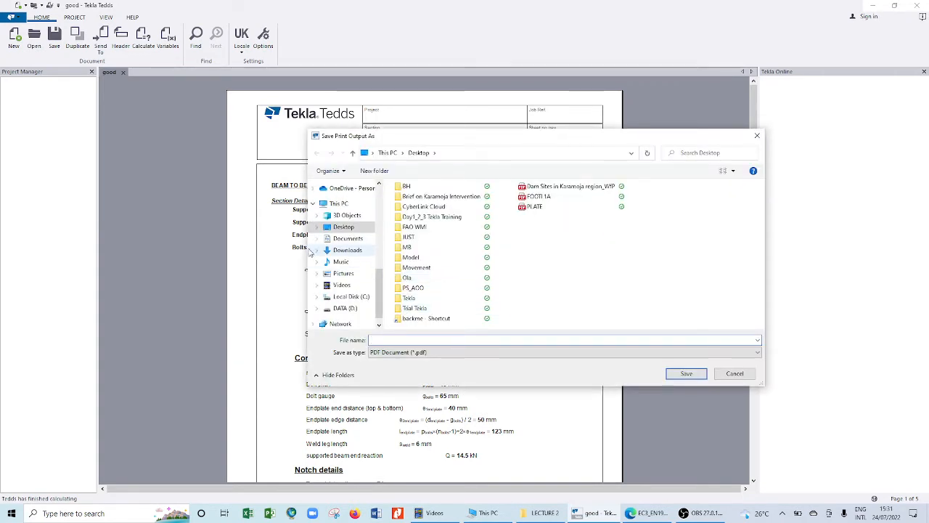
{"action": "left_click", "coordinate": [396, 341]}
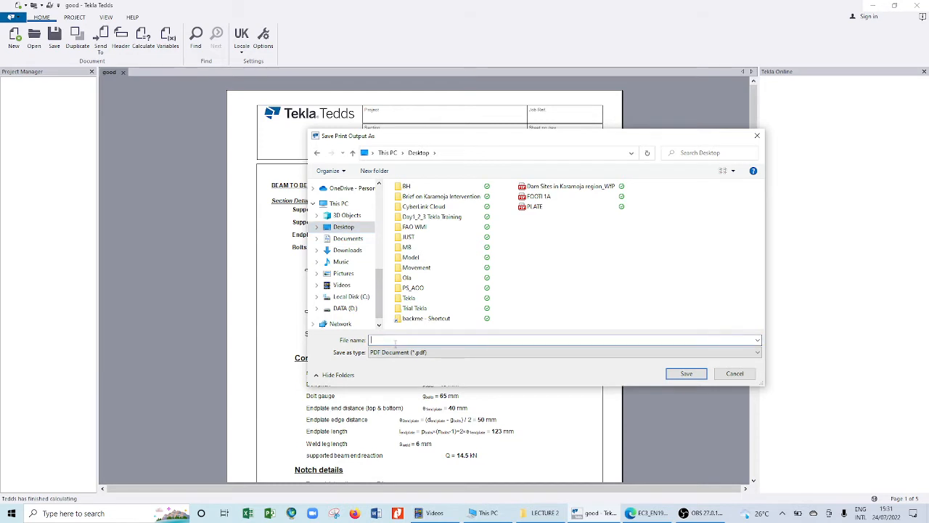
{"action": "type", "text": "bea"}
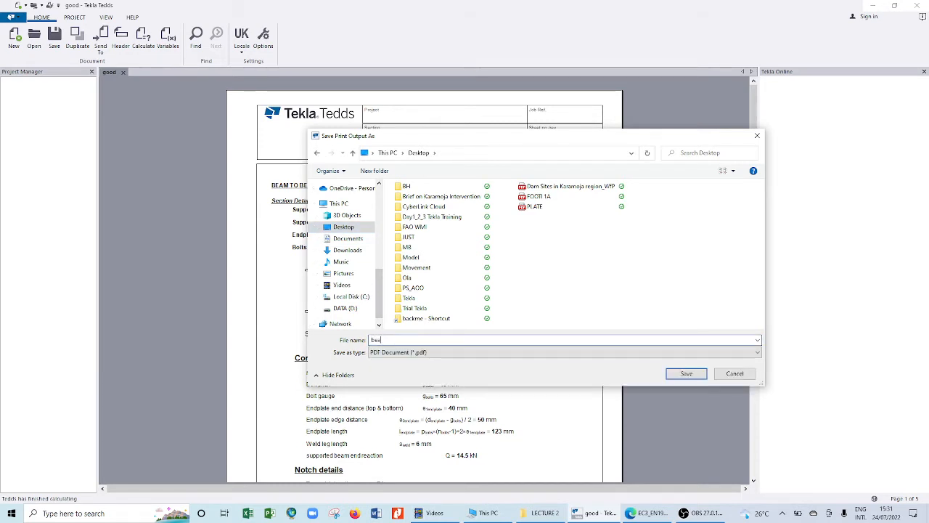
{"action": "type", "text": "m connect"}
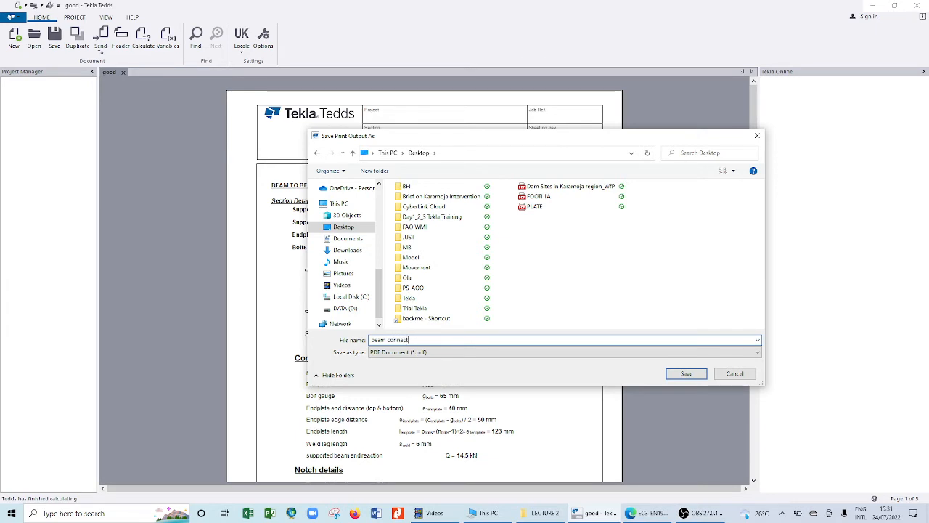
{"action": "key", "text": "Return"}
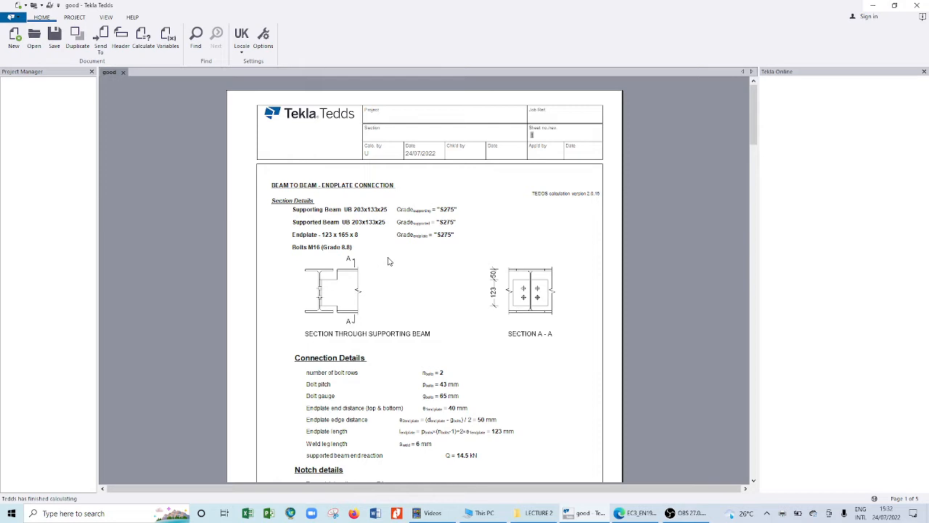
Minimize the Tekla Tedds, PDF viewer and OBS windows to show the desktop
{"action": "left_click", "coordinate": [871, 6]}
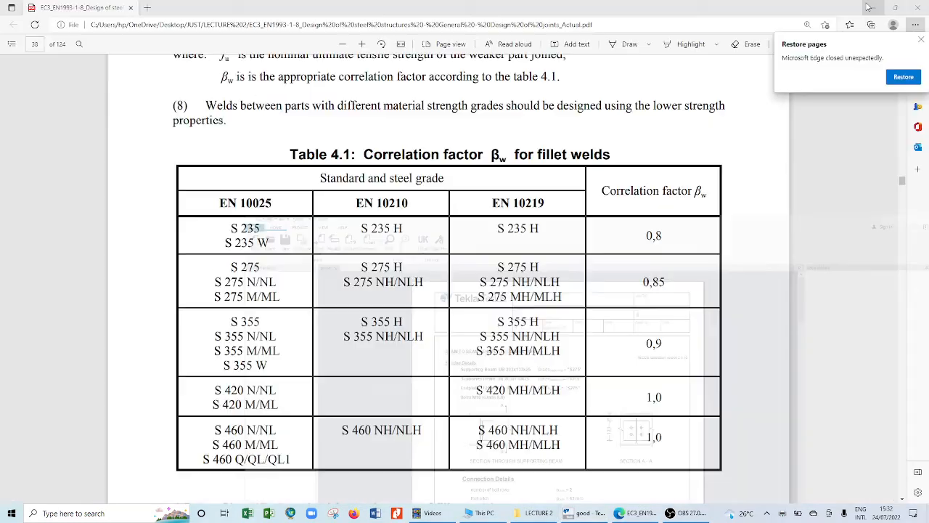
{"action": "left_click", "coordinate": [866, 9]}
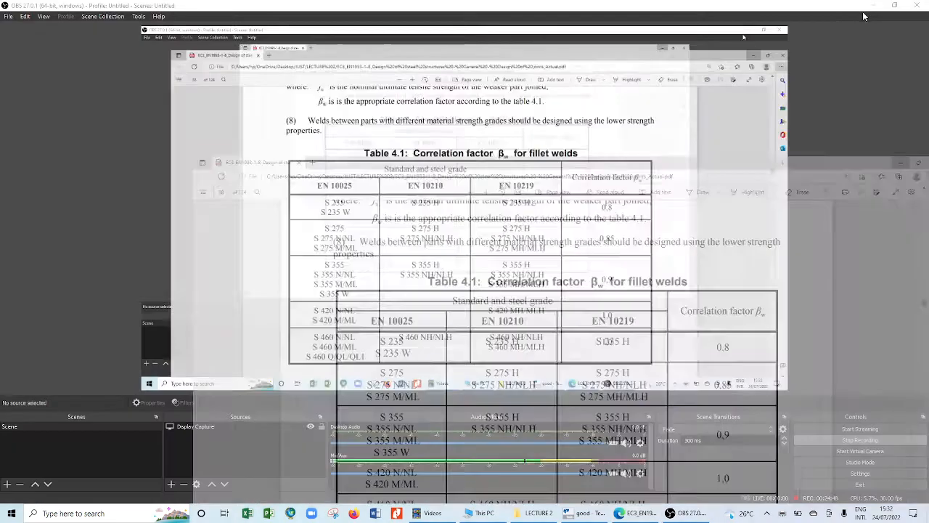
{"action": "left_click", "coordinate": [865, 8]}
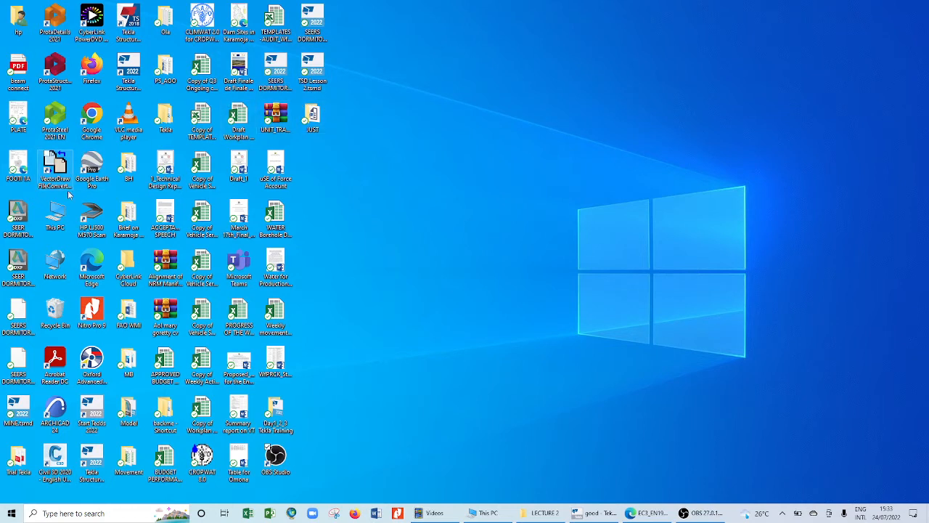
Launch Tekla Structures 2022 from the desktop, refresh the desktop while it loads, and dismiss its sign-in dialog
{"action": "left_click", "coordinate": [100, 475]}
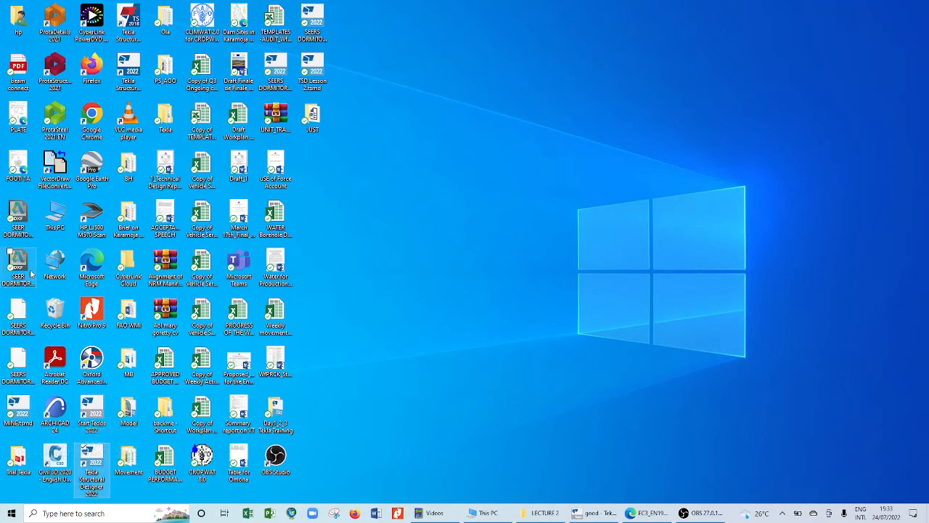
{"action": "left_click", "coordinate": [129, 73]}
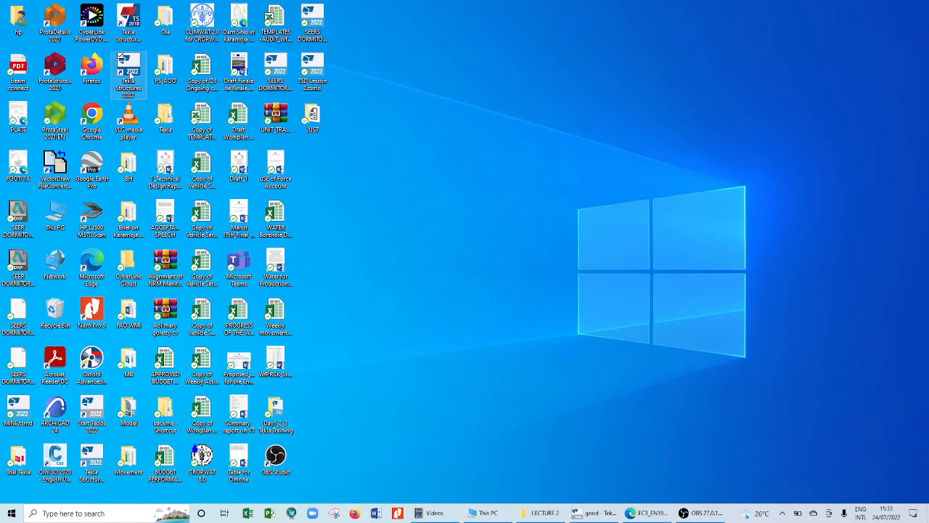
{"action": "right_click", "coordinate": [458, 78]}
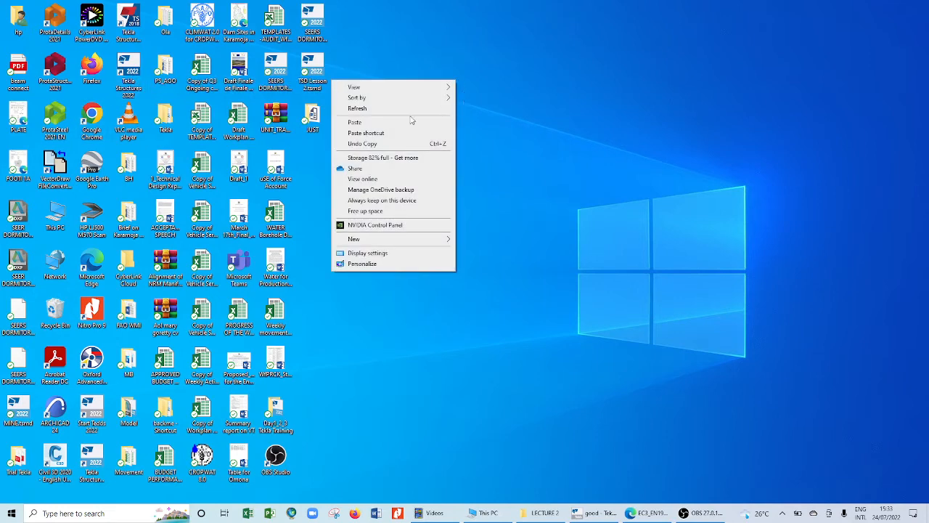
{"action": "left_click", "coordinate": [380, 110]}
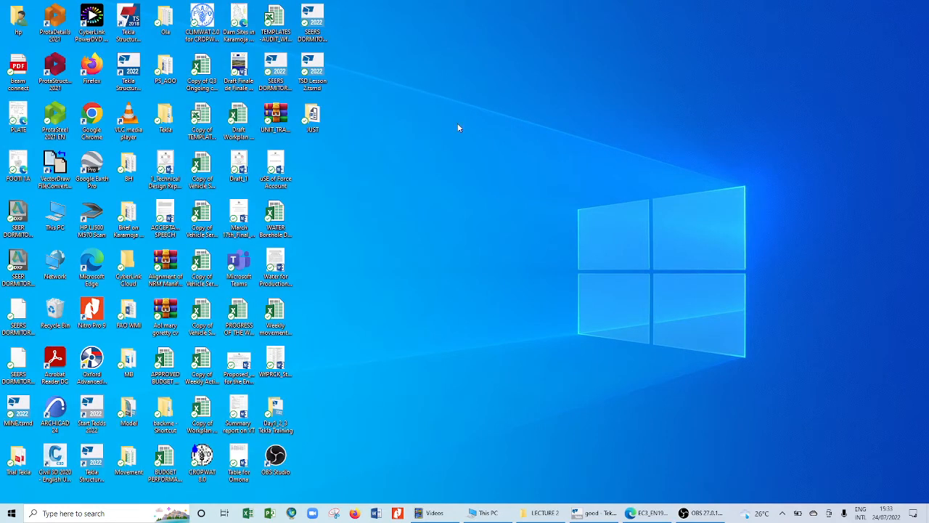
{"action": "right_click", "coordinate": [458, 128]}
{"action": "left_click", "coordinate": [389, 152]}
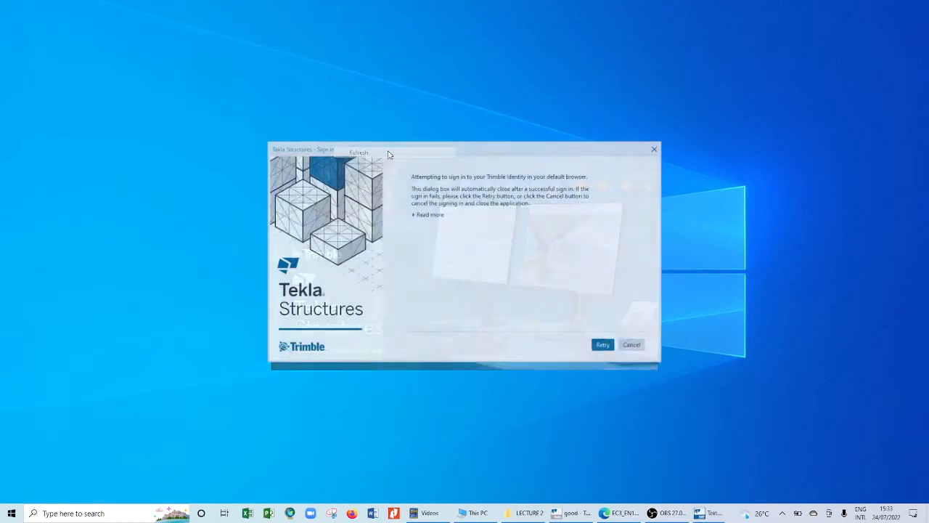
{"action": "left_click", "coordinate": [654, 150]}
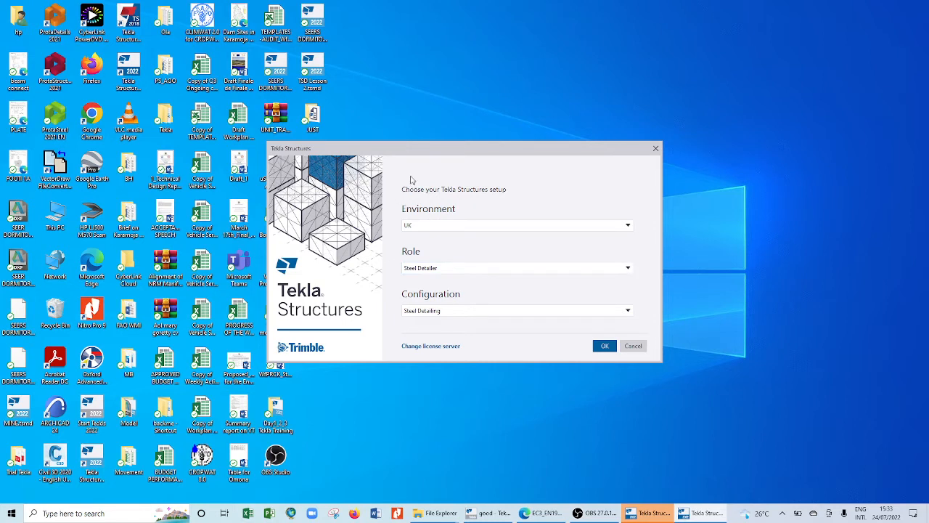
Check the available environments in the Tekla Structures setup and choose UK
{"action": "left_click", "coordinate": [628, 226]}
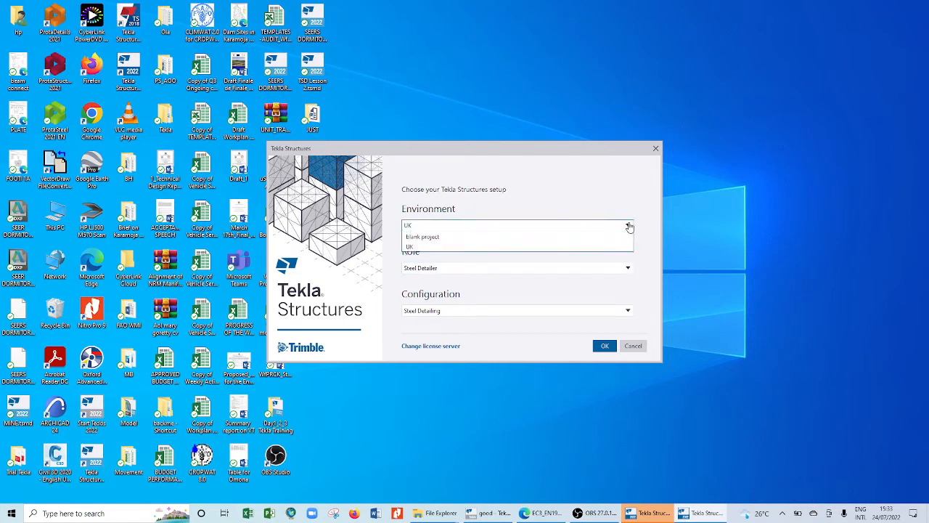
{"action": "left_click", "coordinate": [628, 226]}
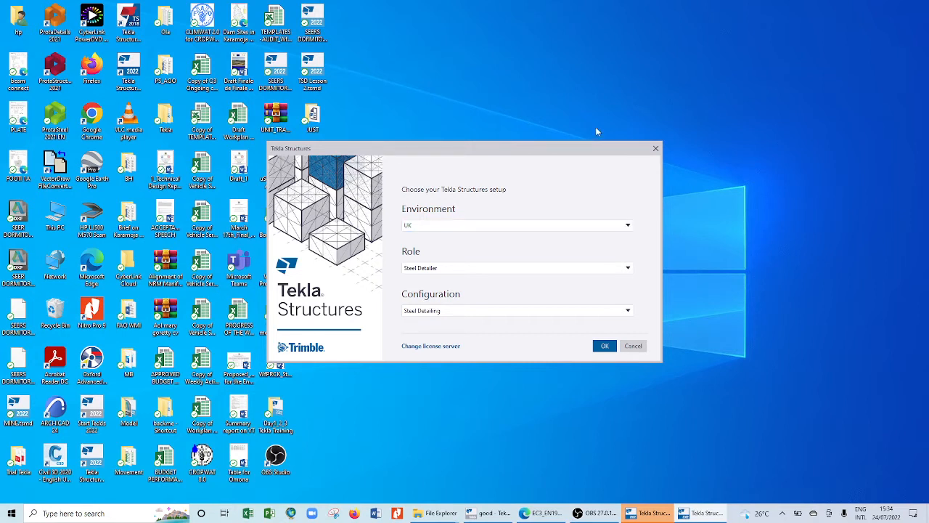
{"action": "left_click", "coordinate": [627, 226]}
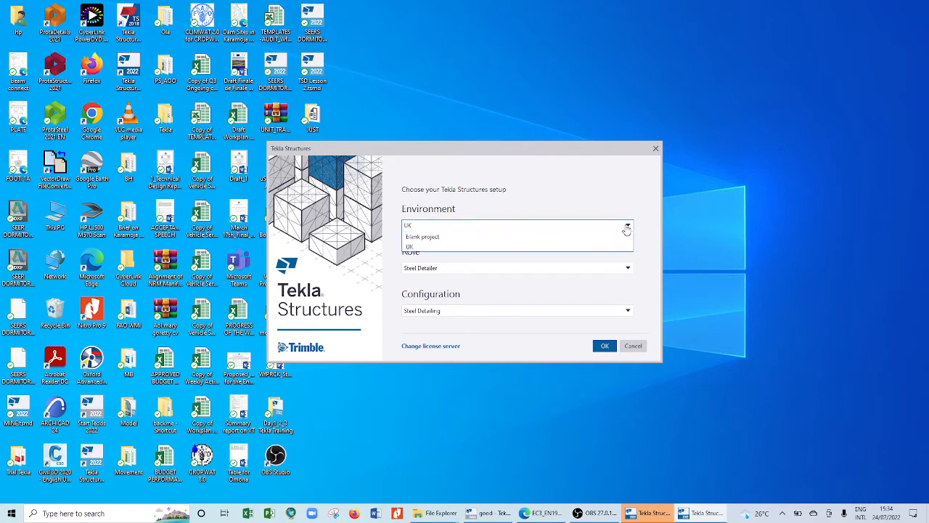
{"action": "left_click", "coordinate": [468, 250]}
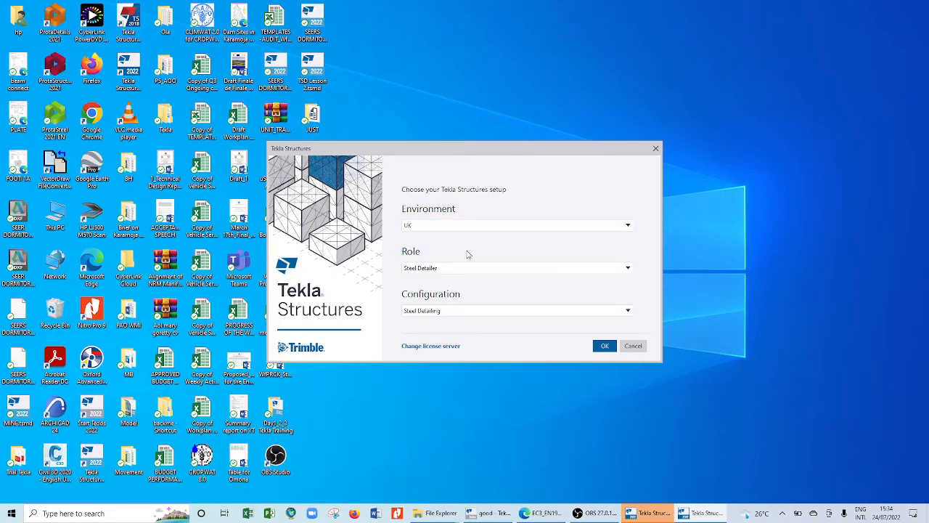
Look through the available roles in the Tekla Structures setup, keeping Steel Detailer as the role
{"action": "left_click", "coordinate": [627, 269]}
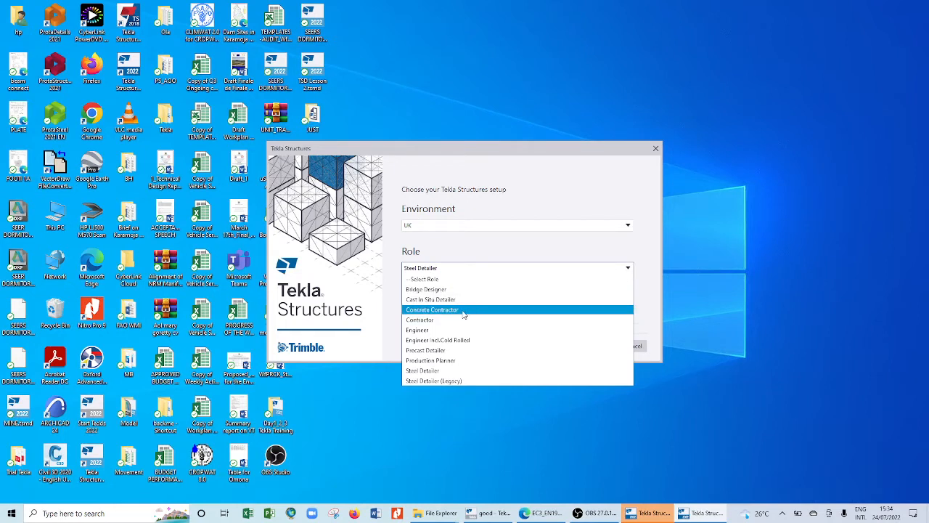
{"action": "left_click", "coordinate": [487, 253]}
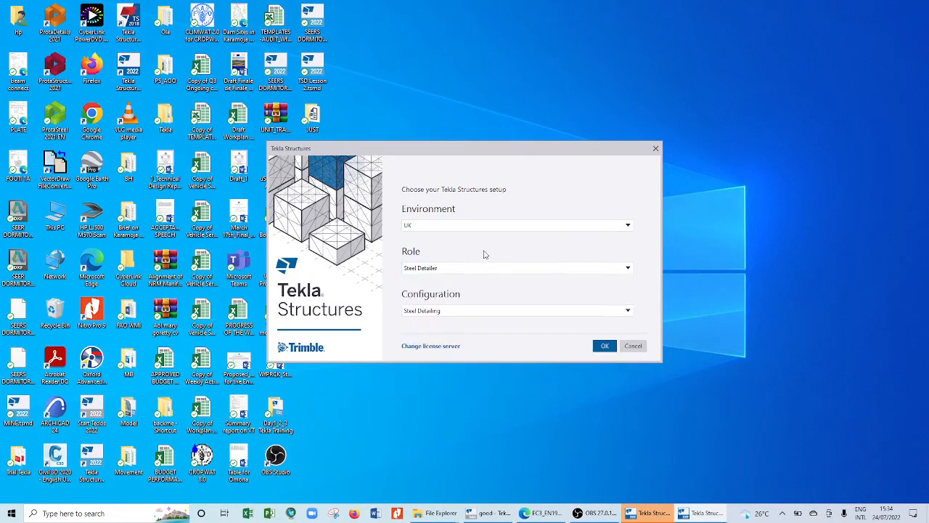
{"action": "left_click", "coordinate": [508, 272]}
{"action": "left_click", "coordinate": [506, 271]}
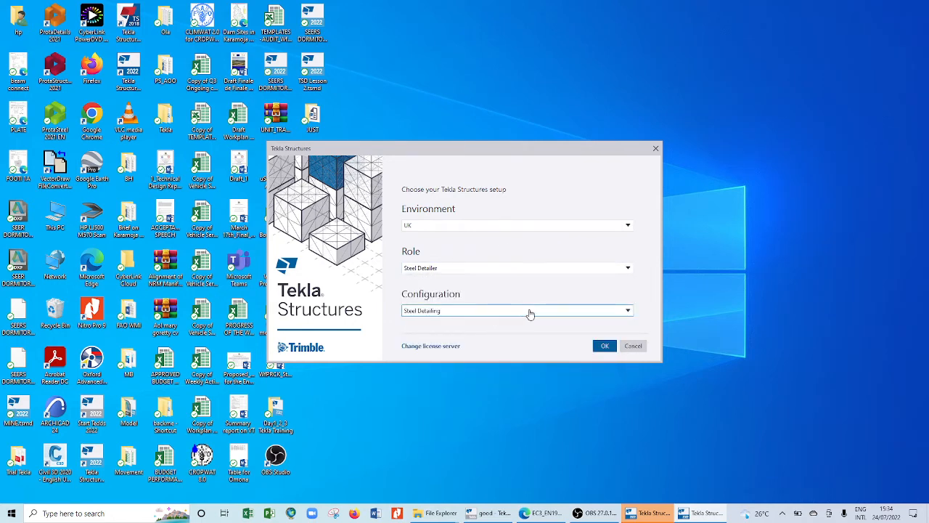
Check the available configurations, keep Steel Detailing, and confirm the Tekla Structures setup
{"action": "left_click", "coordinate": [626, 316]}
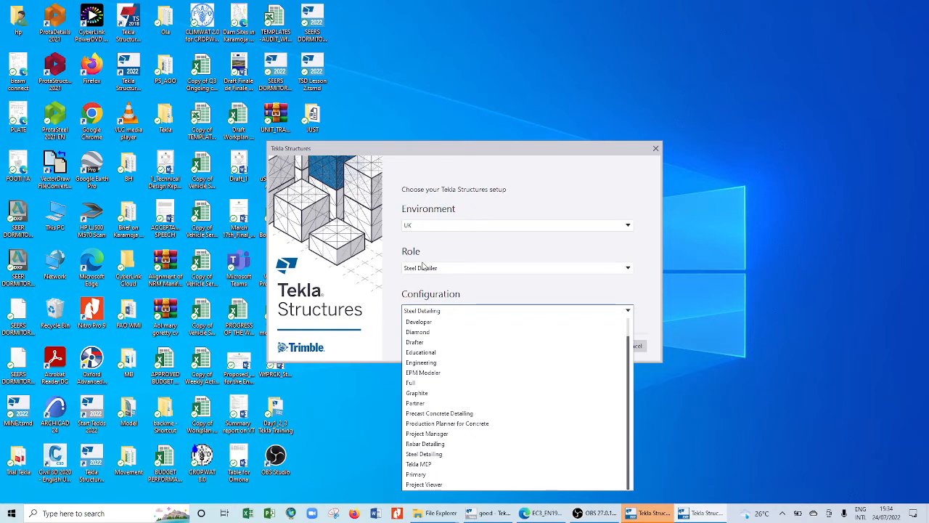
{"action": "left_click", "coordinate": [444, 310]}
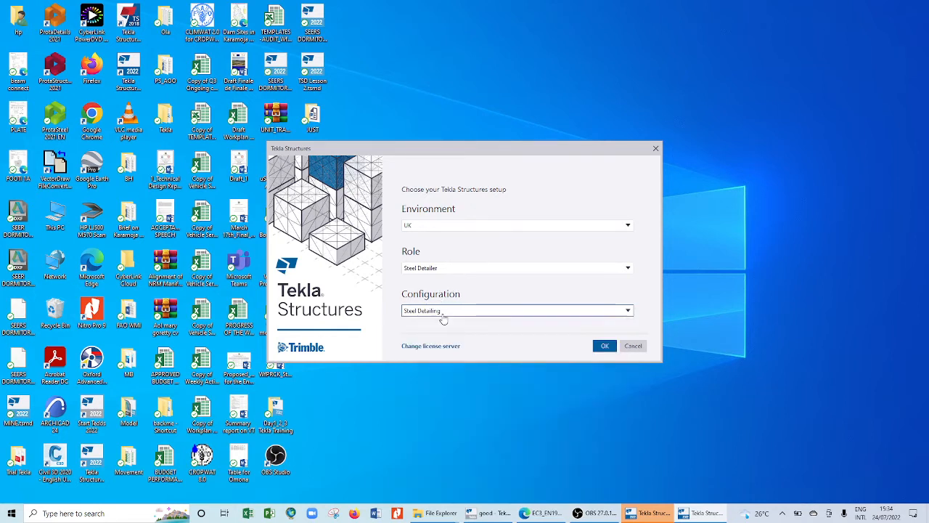
{"action": "left_click", "coordinate": [603, 347]}
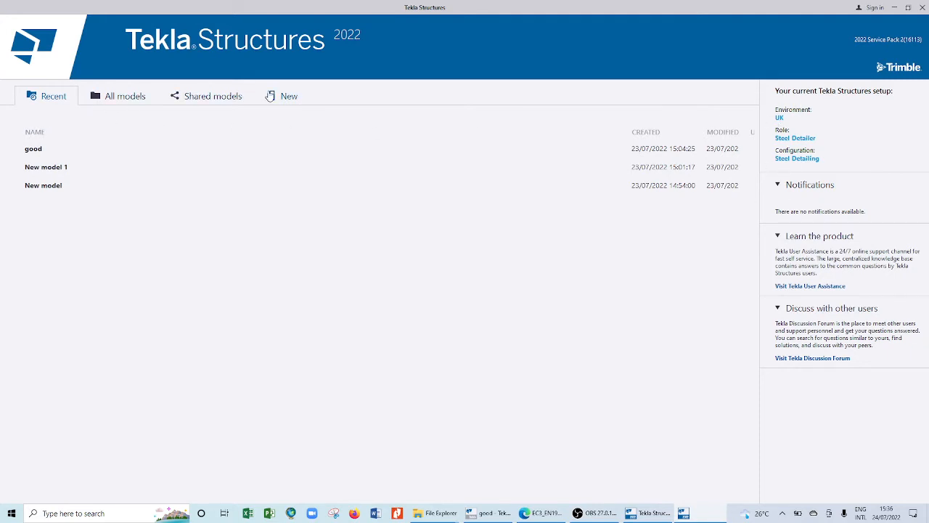
Create a new single-user model named "do" from the Blank template and dismiss the sign-in dialog
{"action": "left_click", "coordinate": [280, 98]}
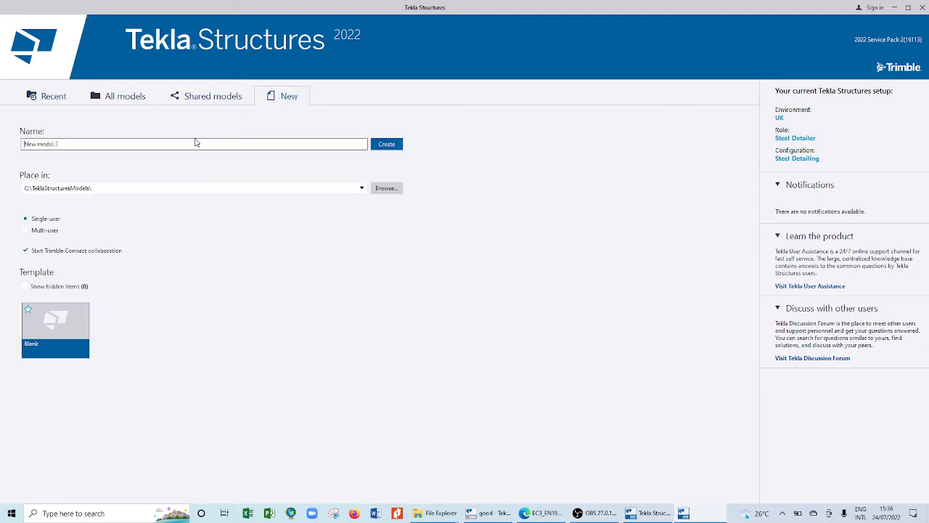
{"action": "left_click_drag", "start_coordinate": [79, 143], "coordinate": [2, 124]}
{"action": "type", "text": "dd"}
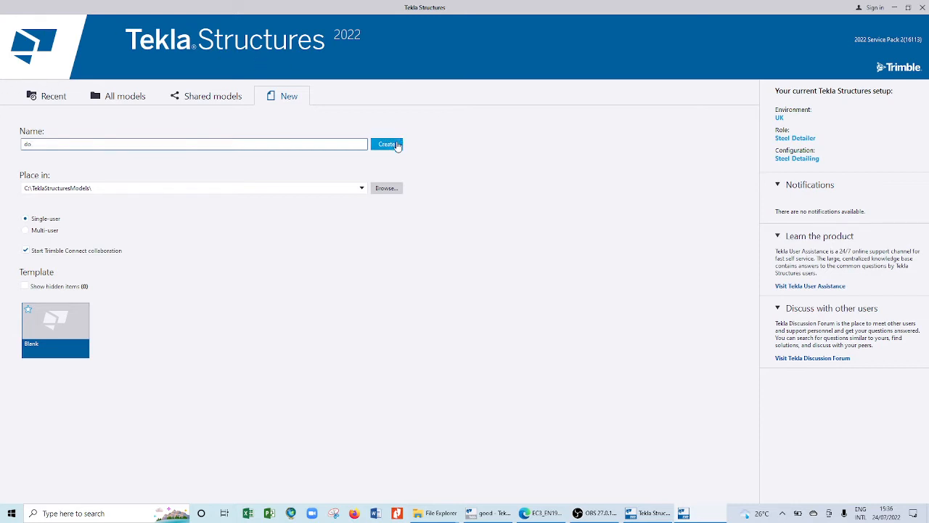
{"action": "left_click", "coordinate": [397, 144]}
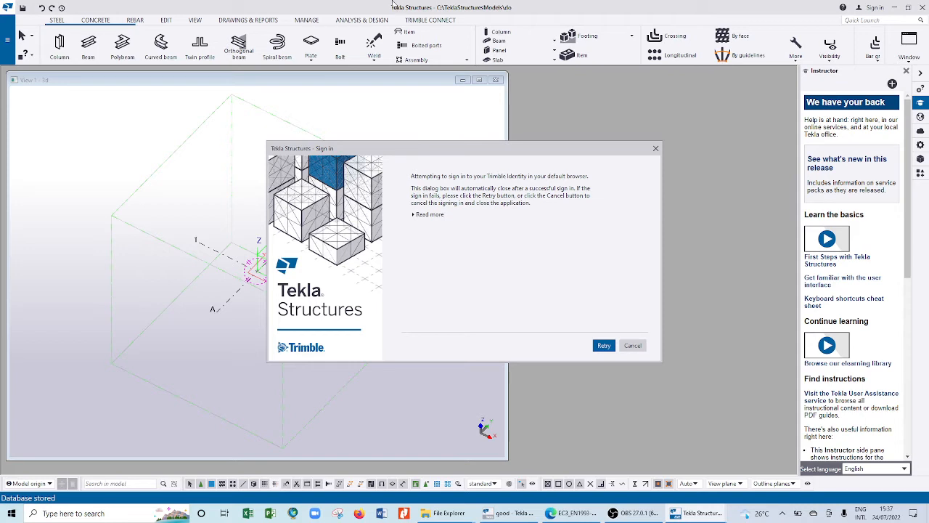
{"action": "left_click", "coordinate": [656, 150]}
Open the properties of the default rectangular grid in the 3D view
{"action": "middle_click_drag", "start_coordinate": [270, 270], "coordinate": [258, 267], "text": "ctrl"}
{"action": "scroll", "coordinate": [258, 266], "scroll_direction": "up", "scroll_amount": 3}
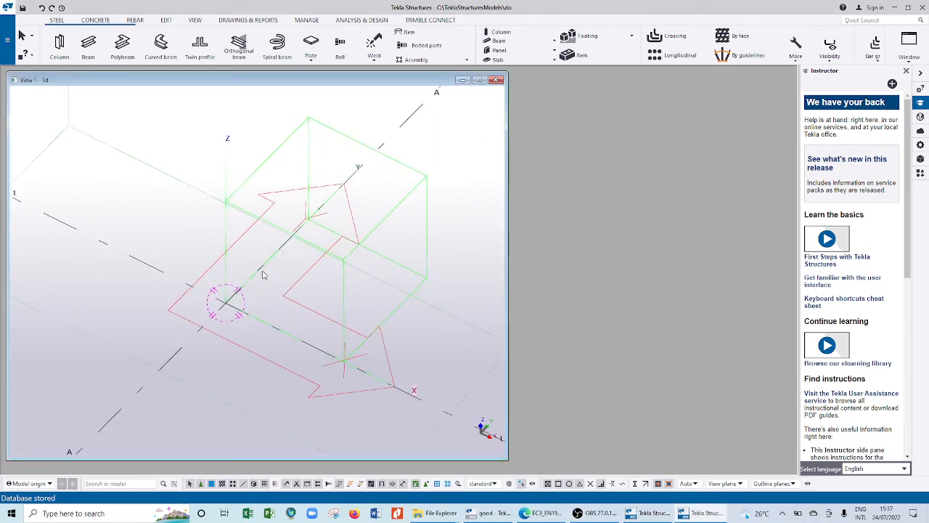
{"action": "scroll", "coordinate": [263, 269], "scroll_direction": "down", "scroll_amount": 8}
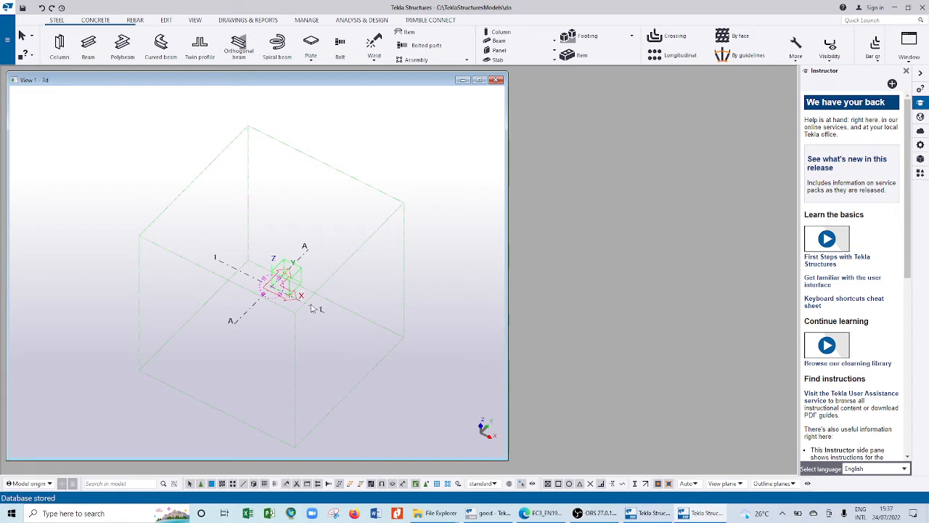
{"action": "double_click", "coordinate": [313, 308]}
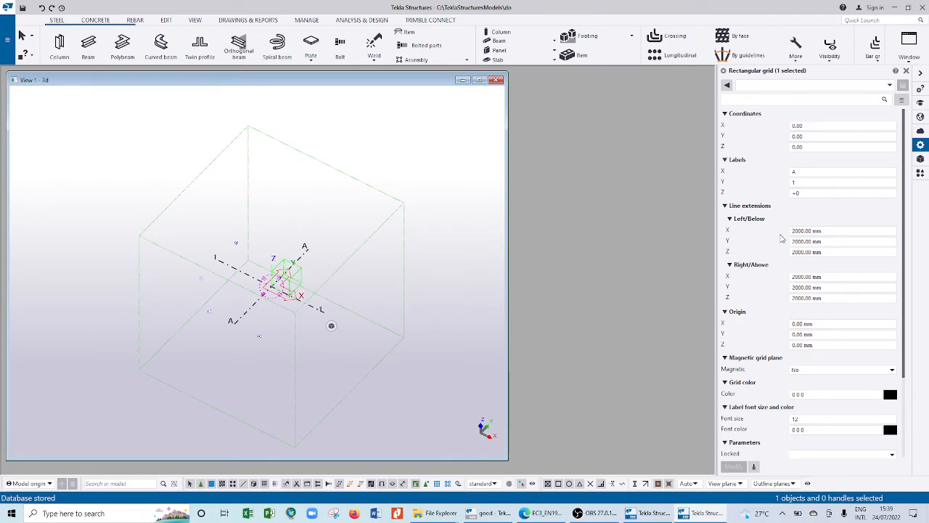
{"action": "scroll", "coordinate": [287, 309], "scroll_direction": "up", "scroll_amount": 5}
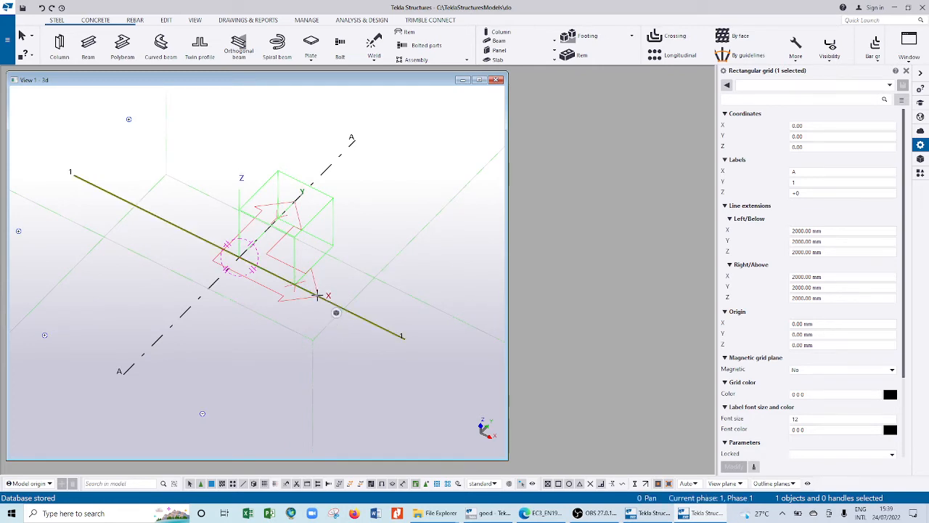
{"action": "key", "text": "Escape"}
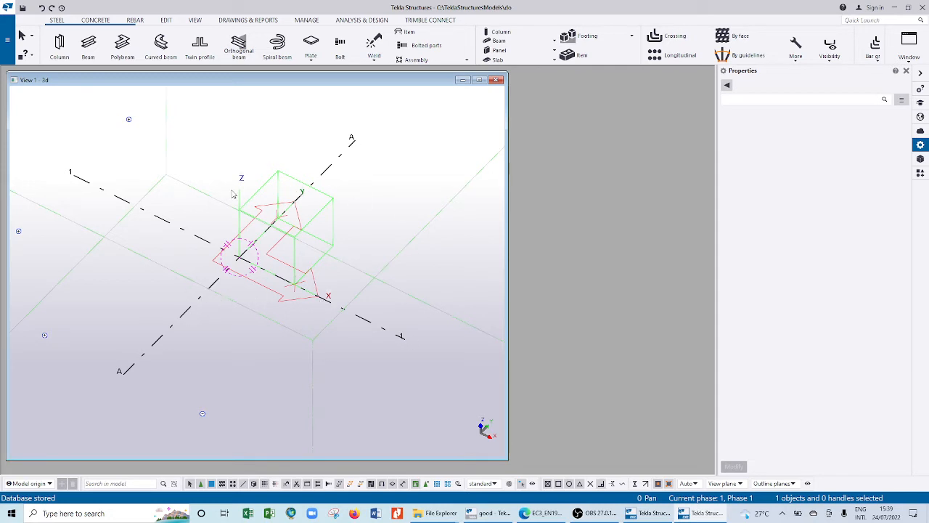
{"action": "left_click", "coordinate": [248, 252]}
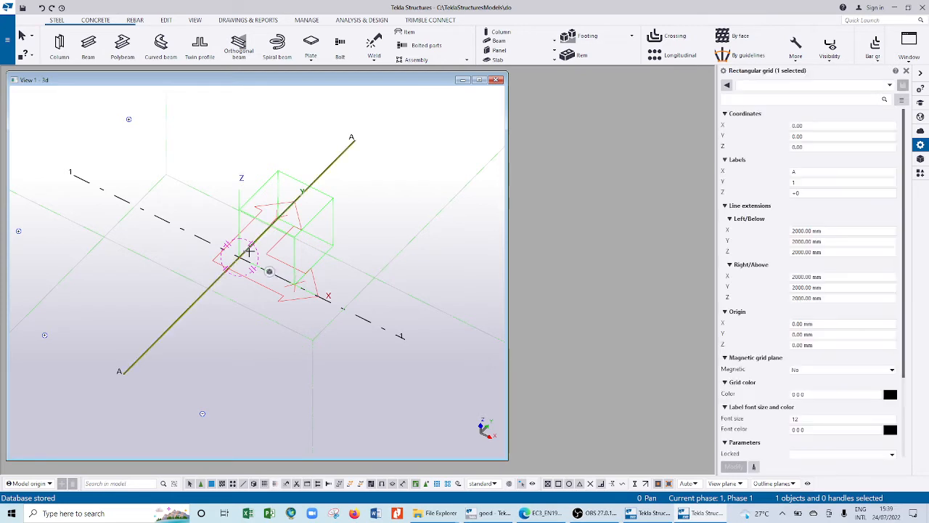
Set the grid's X coordinates to 0.00 3610 and its Y coordinates to 0.00 3120
{"action": "left_click", "coordinate": [808, 175]}
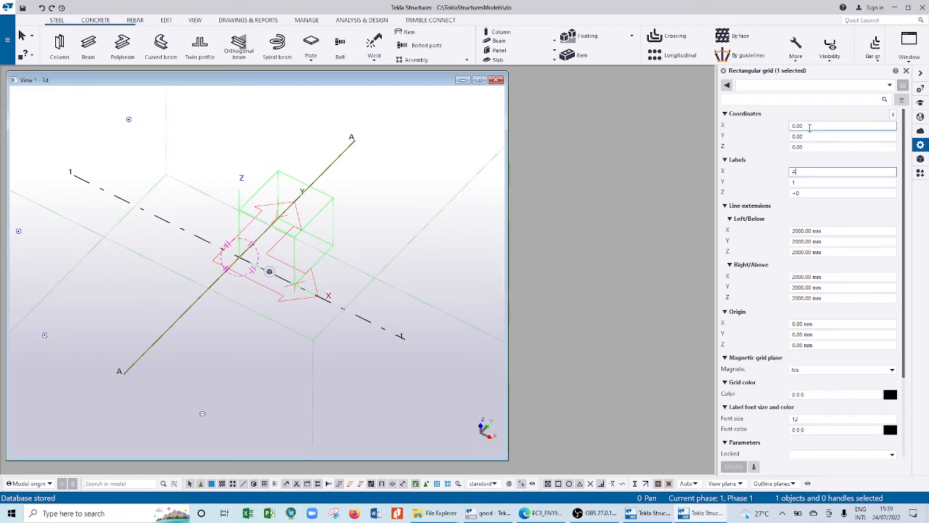
{"action": "left_click", "coordinate": [810, 127]}
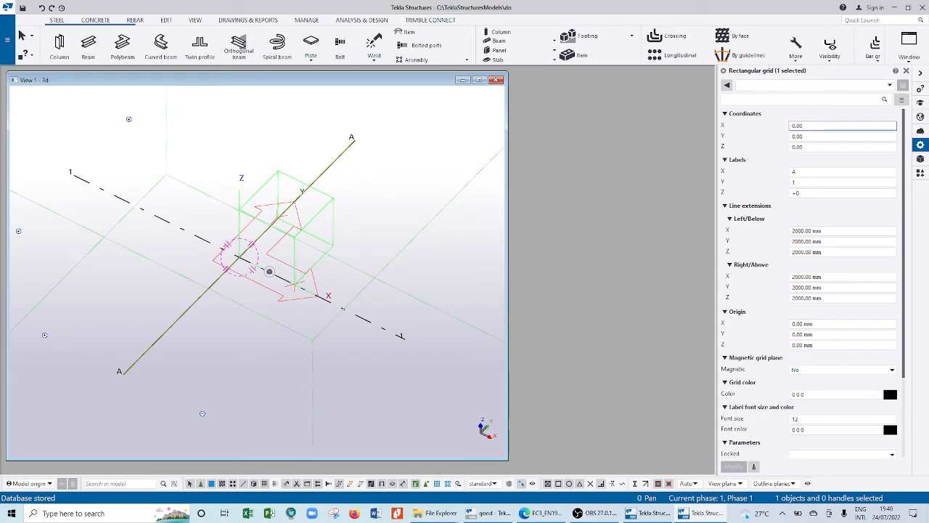
{"action": "type", "text": "3610"}
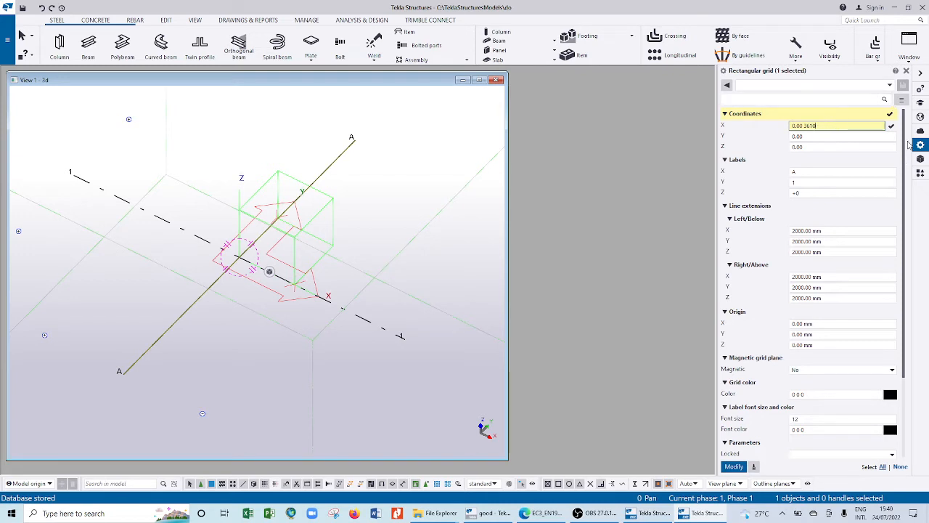
{"action": "left_click", "coordinate": [821, 137]}
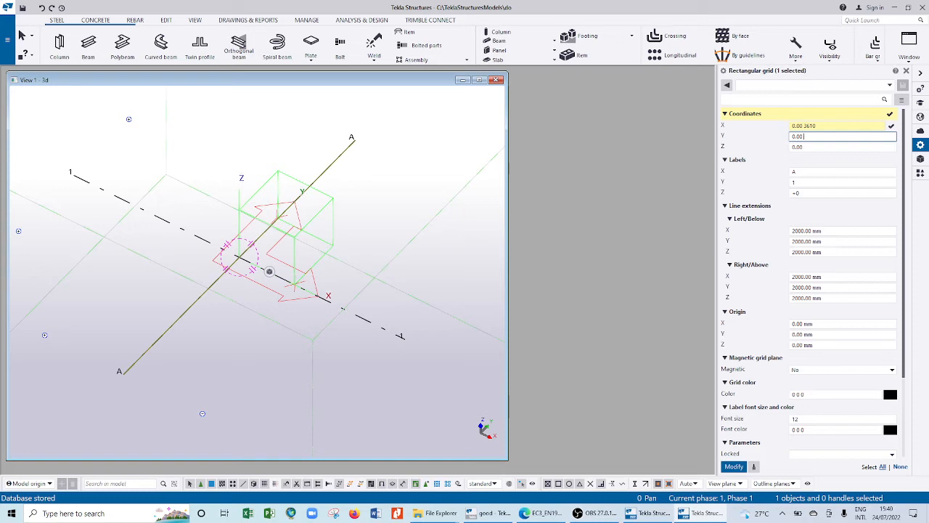
{"action": "type", "text": "31"}
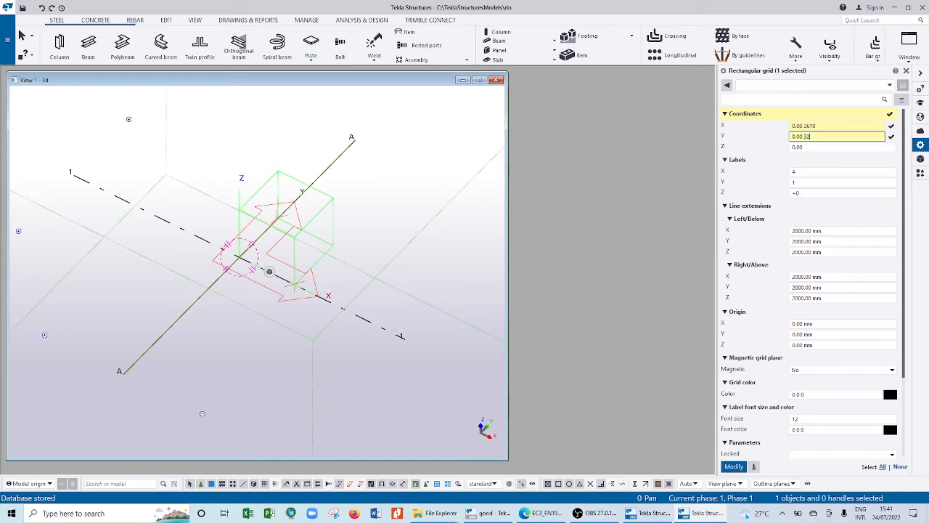
{"action": "type", "text": "20"}
Set the grid's X labels to A B and its Y labels to 1 2
{"action": "left_click", "coordinate": [816, 172]}
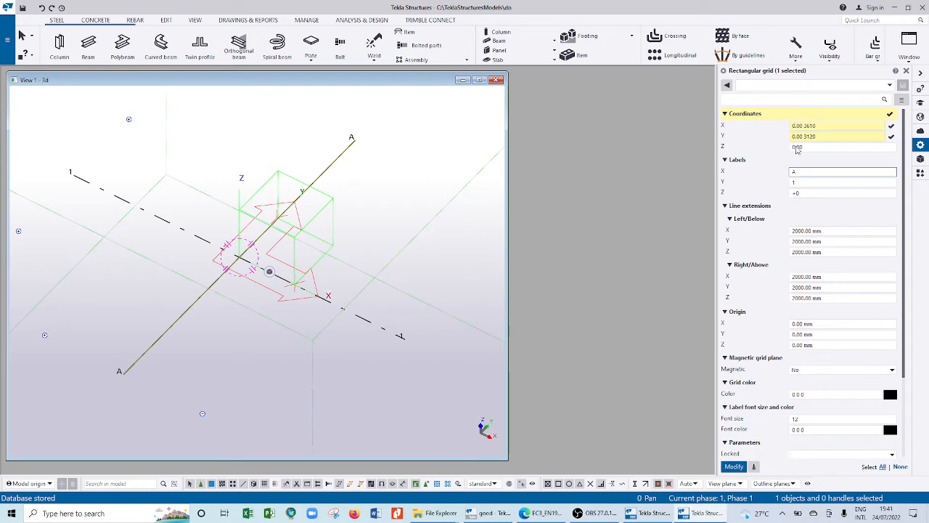
{"action": "key", "text": "BackSpace"}
{"action": "type", "text": "B"}
{"action": "key", "text": "BackSpace"}
{"action": "type", "text": "A"}
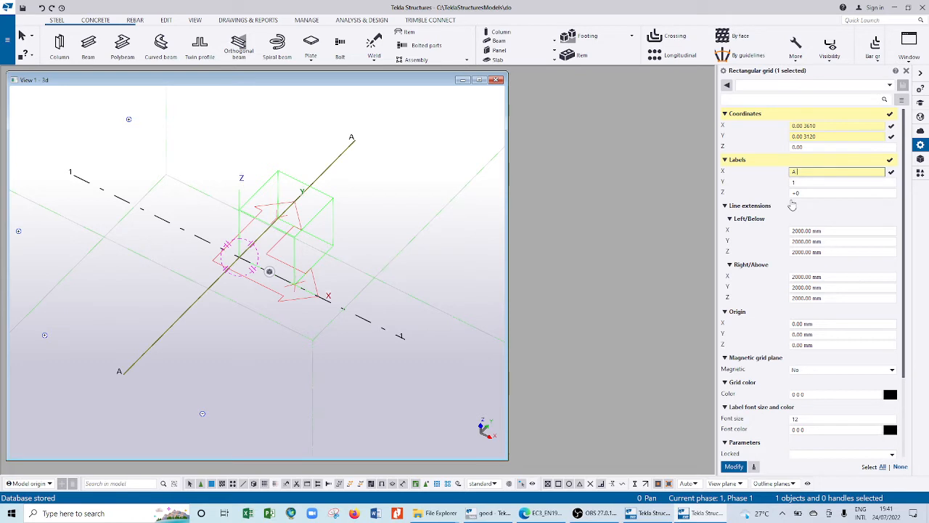
{"action": "type", "text": " B"}
{"action": "left_click", "coordinate": [805, 183]}
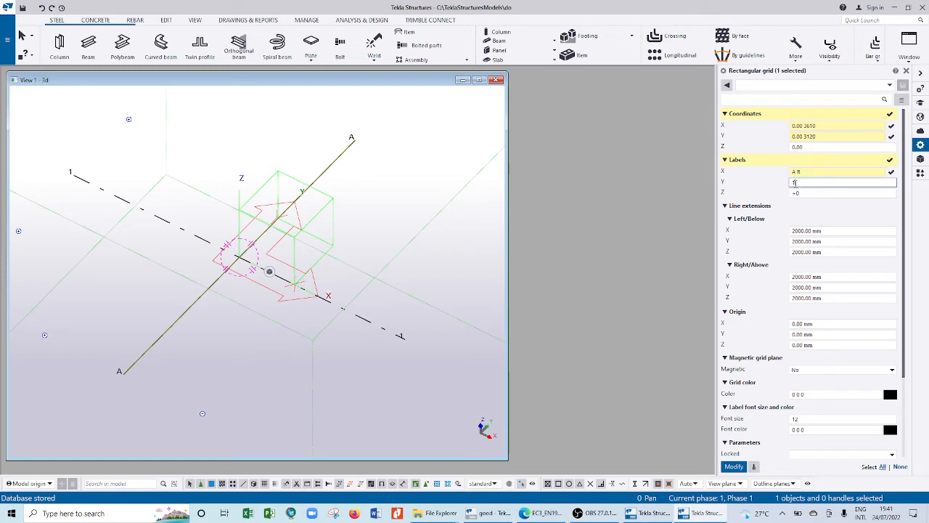
{"action": "type", "text": "2"}
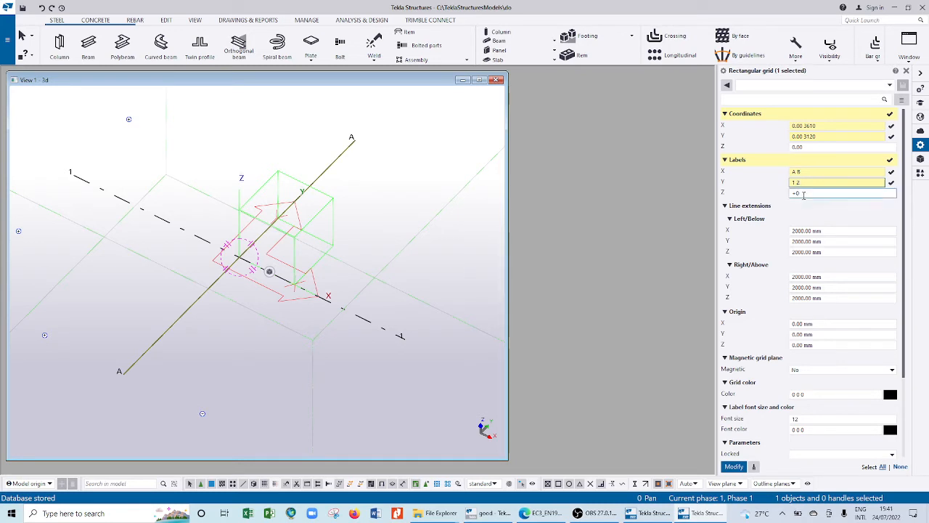
Set the grid's Z labels to +0 -1.350 -1 0 3 6 and apply the modified grid properties
{"action": "left_click", "coordinate": [804, 194]}
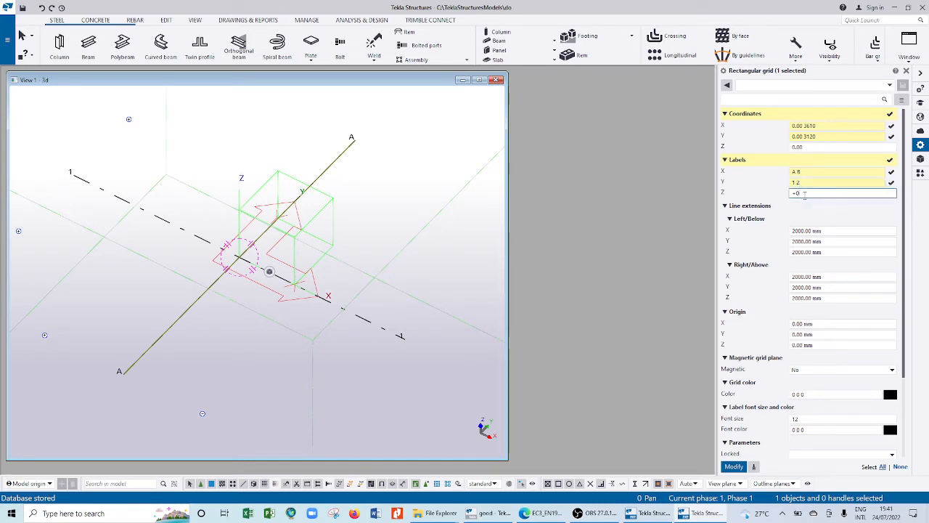
{"action": "left_click", "coordinate": [805, 183]}
{"action": "left_click", "coordinate": [801, 194]}
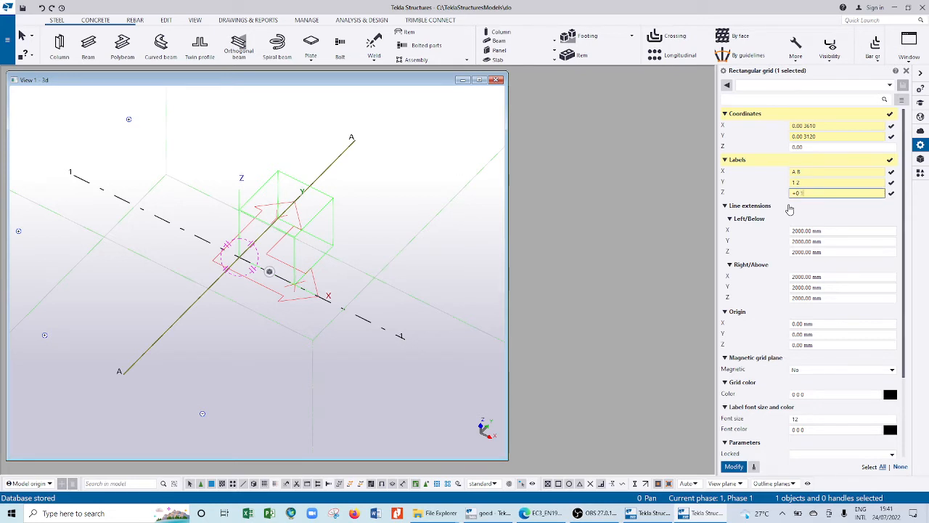
{"action": "type", "text": "1350"}
{"action": "type", "text": "."}
{"action": "type", "text": "1.03."}
{"action": "type", "text": "6"}
{"action": "left_click", "coordinate": [816, 230]}
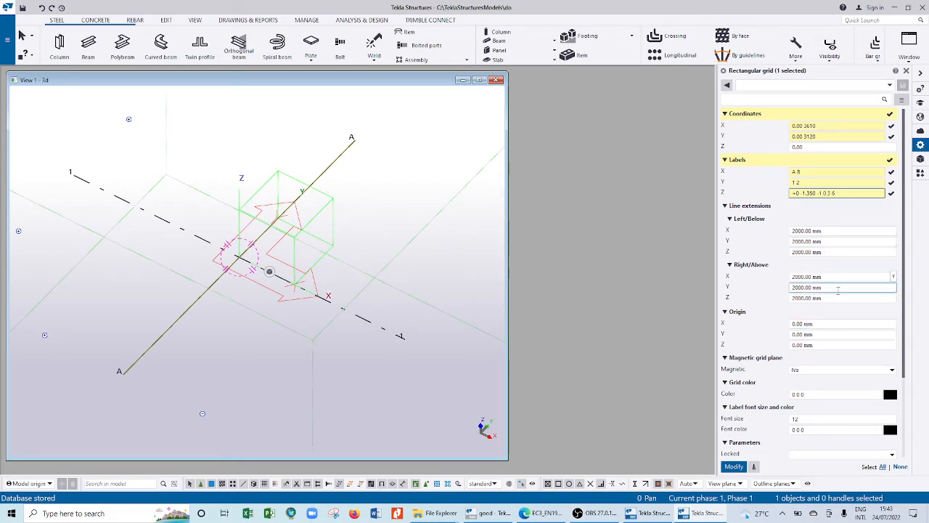
{"action": "scroll", "coordinate": [268, 272], "scroll_direction": "down", "scroll_amount": 3}
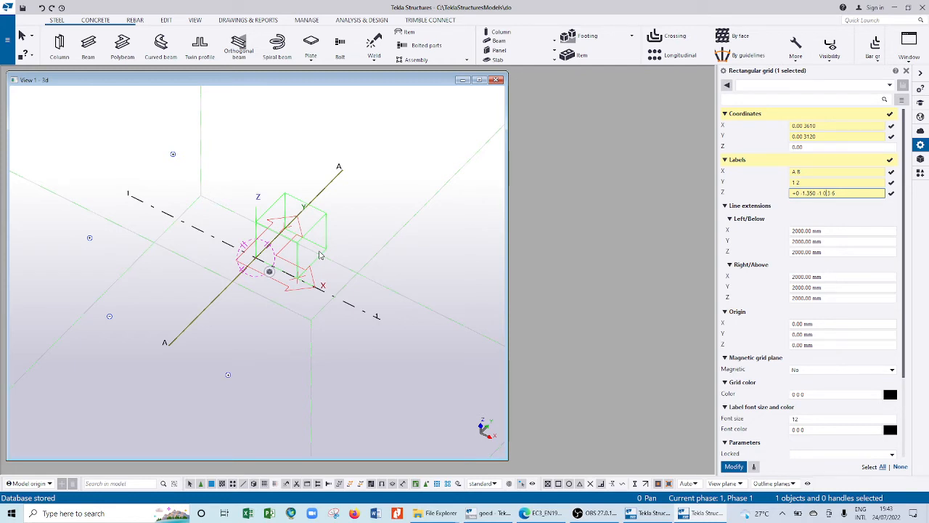
{"action": "left_click", "coordinate": [732, 467]}
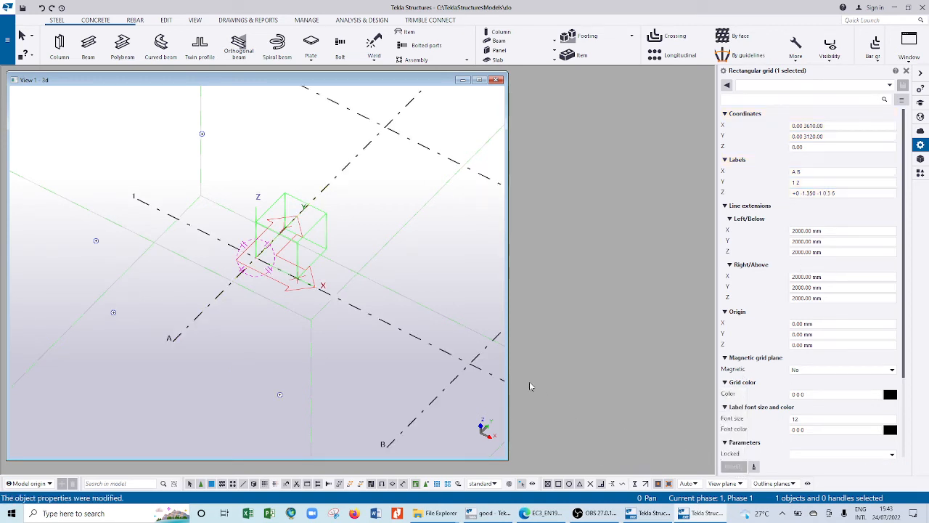
Deselect the grid and fit the work area of the 3D view to the entire model
{"action": "scroll", "coordinate": [440, 341], "scroll_direction": "down", "scroll_amount": 5}
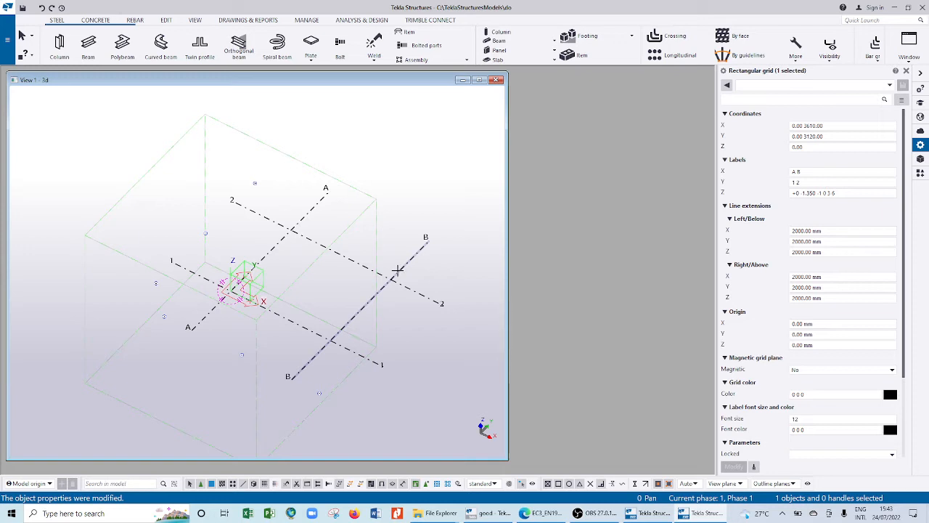
{"action": "scroll", "coordinate": [335, 322], "scroll_direction": "up", "scroll_amount": 2}
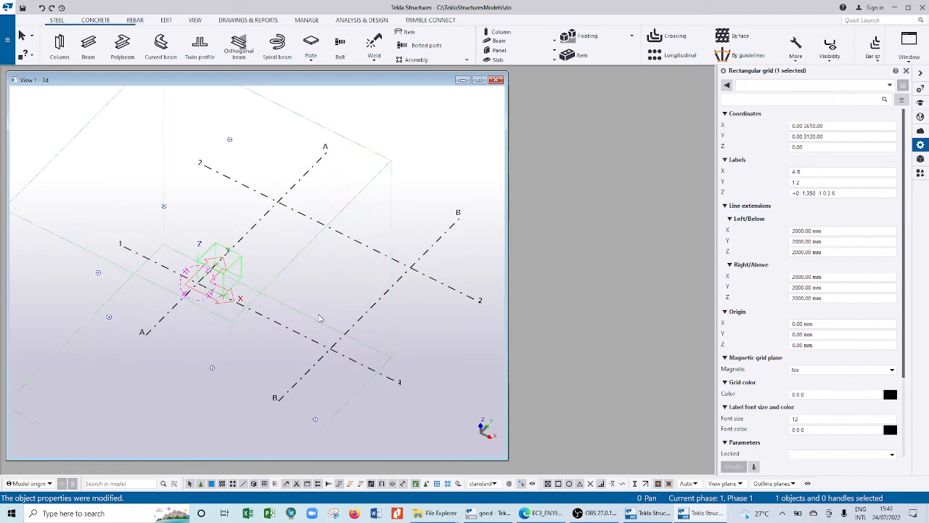
{"action": "left_click", "coordinate": [305, 251]}
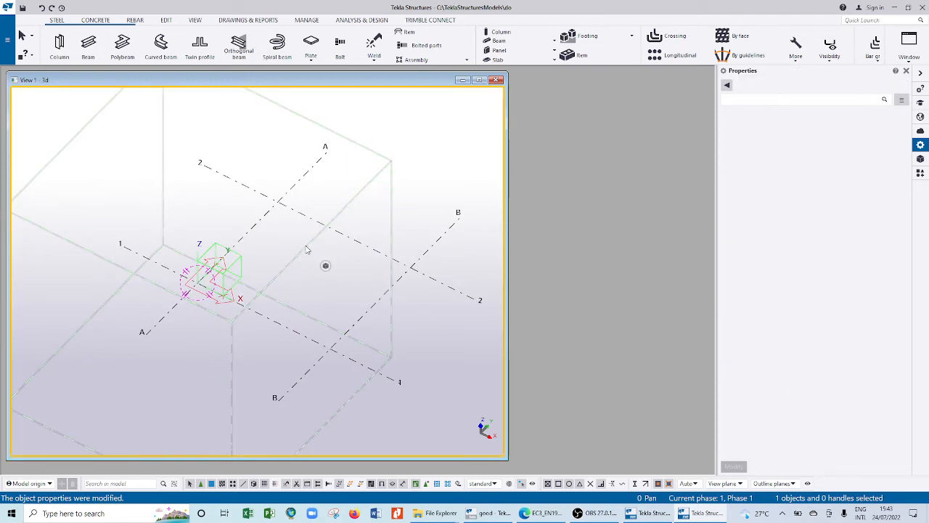
{"action": "scroll", "coordinate": [306, 251], "scroll_direction": "down", "scroll_amount": 3}
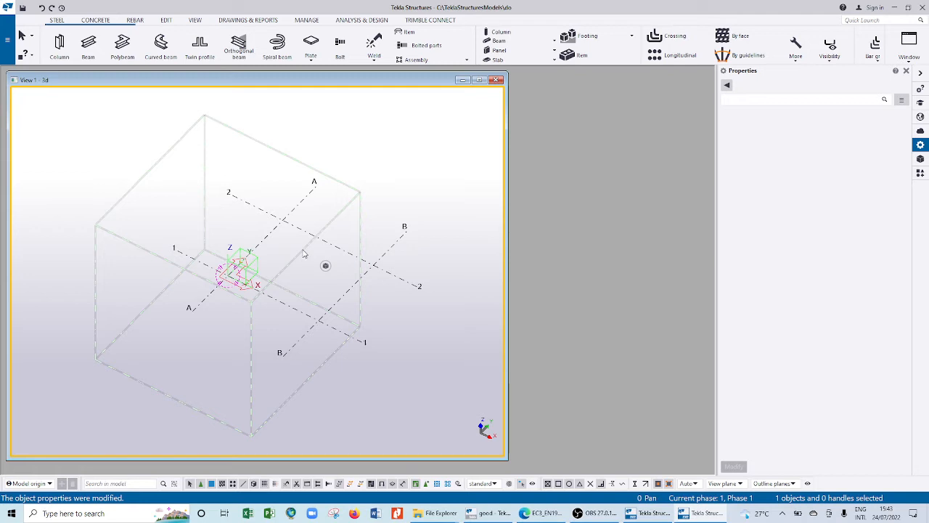
{"action": "right_click", "coordinate": [305, 254]}
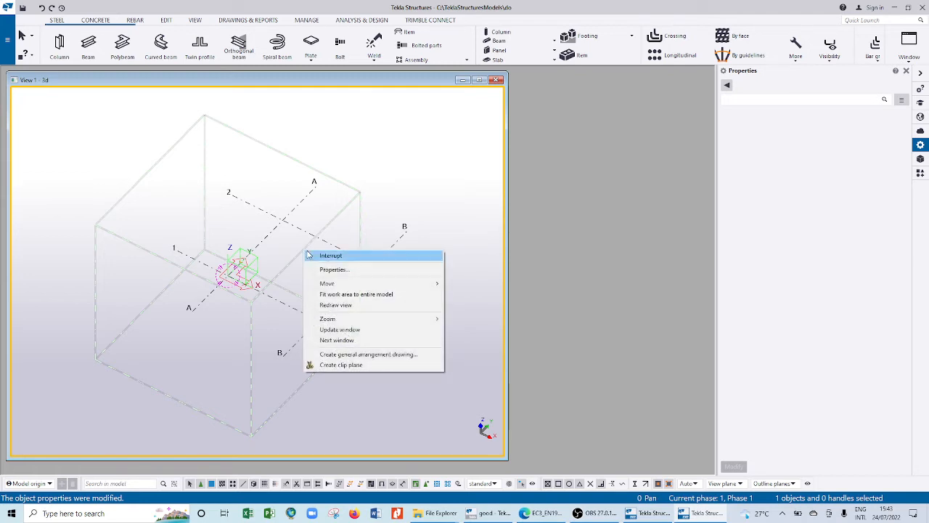
{"action": "left_click", "coordinate": [339, 296]}
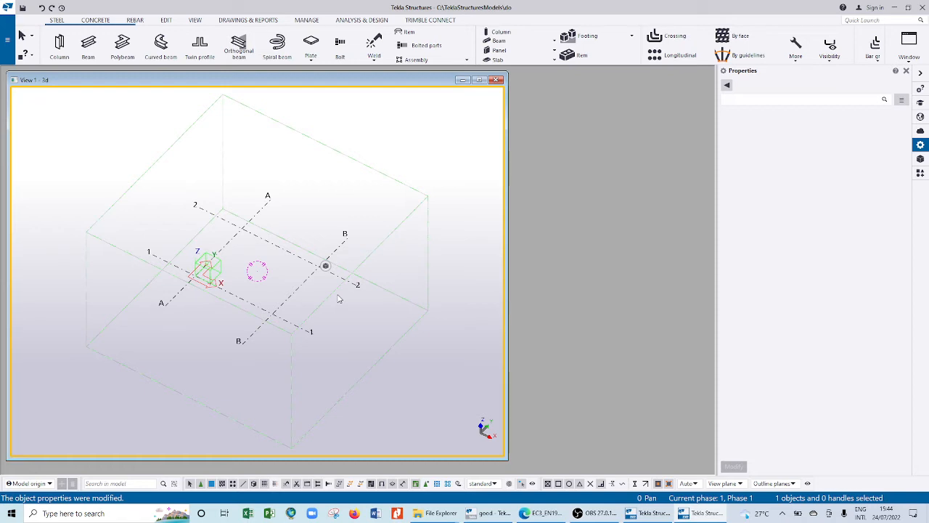
Place a steel column at the intersection of gridlines A and 2, expand the work area to include it, and end the Column command
{"action": "left_click", "coordinate": [62, 49]}
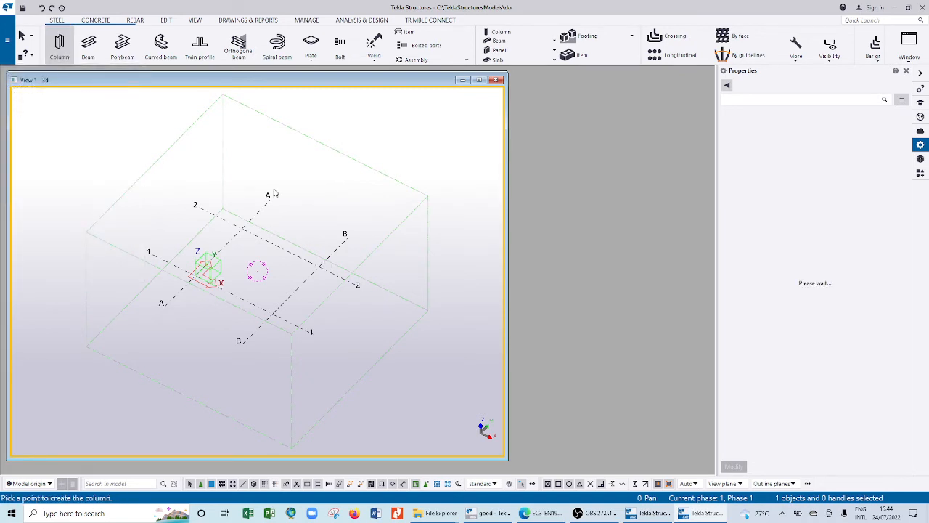
{"action": "scroll", "coordinate": [246, 231], "scroll_direction": "up", "scroll_amount": 5}
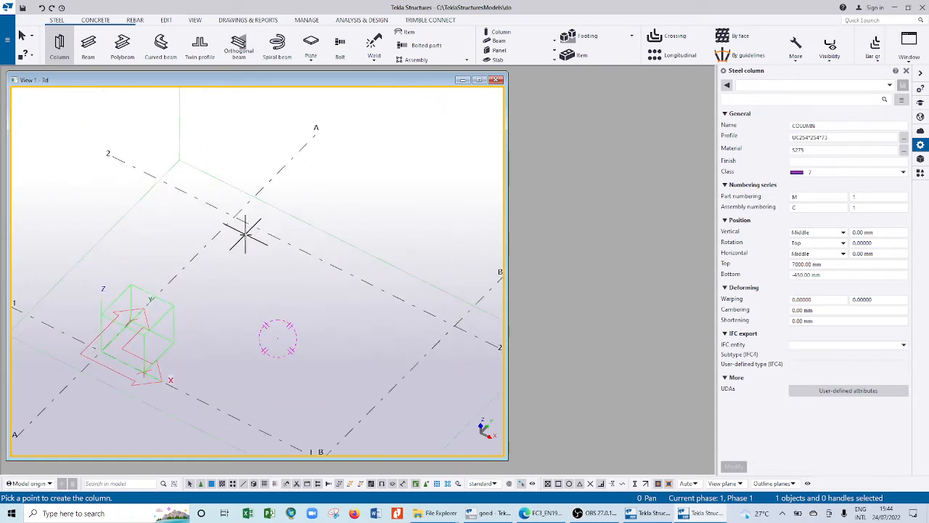
{"action": "left_click", "coordinate": [234, 217]}
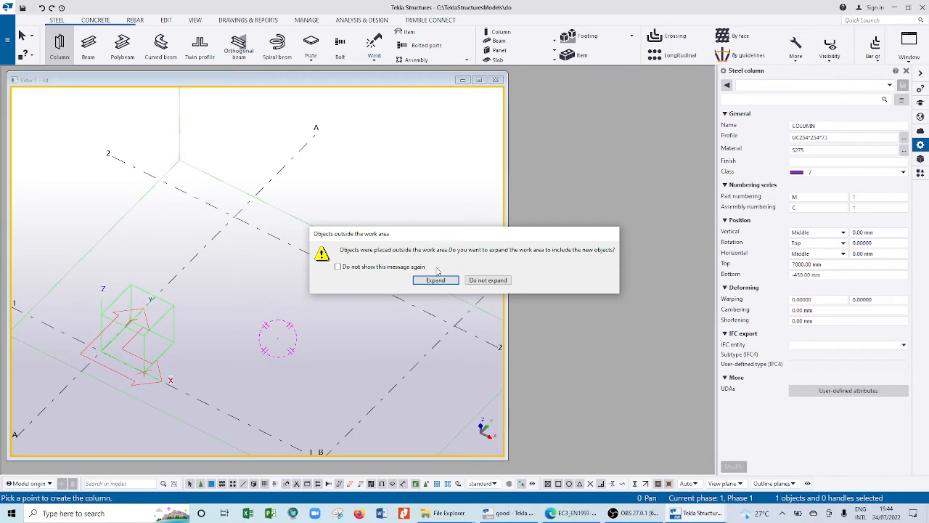
{"action": "left_click", "coordinate": [435, 280]}
{"action": "scroll", "coordinate": [232, 297], "scroll_direction": "down", "scroll_amount": 2}
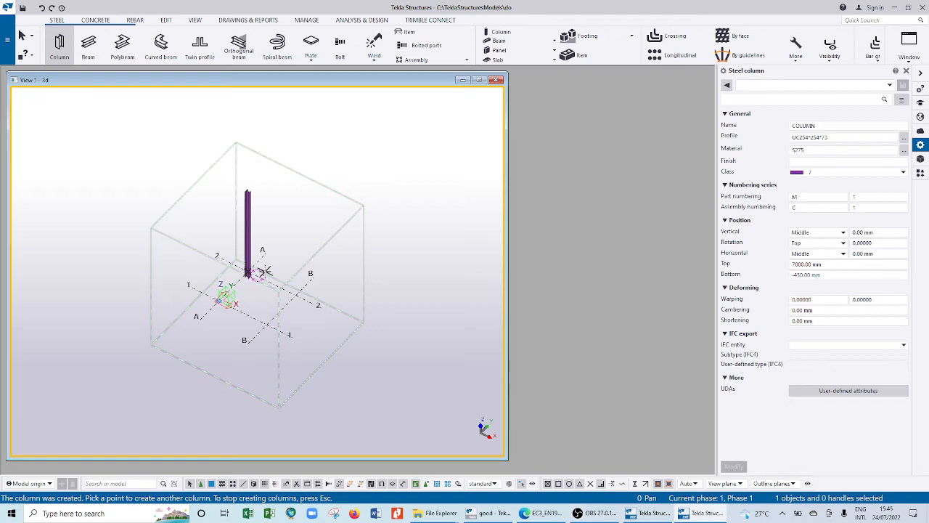
{"action": "scroll", "coordinate": [251, 271], "scroll_direction": "up", "scroll_amount": 5}
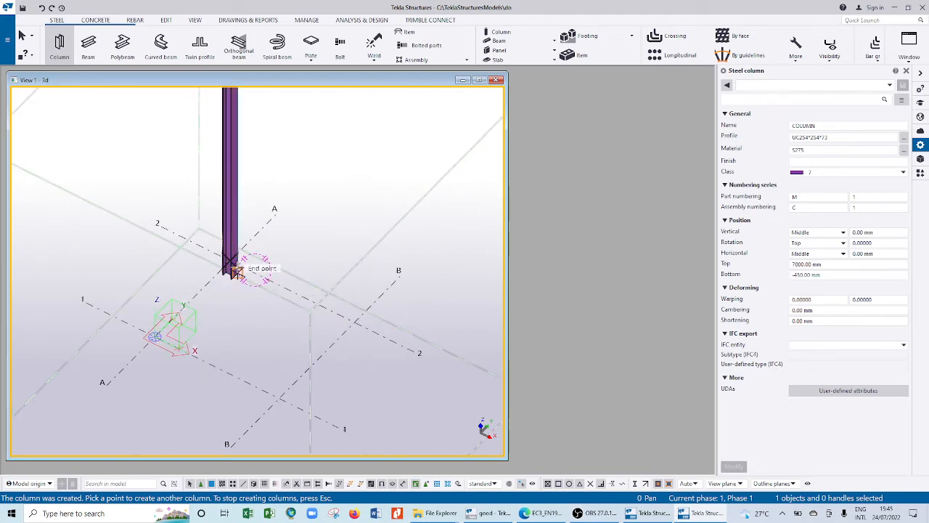
{"action": "scroll", "coordinate": [236, 271], "scroll_direction": "up", "scroll_amount": 2}
{"action": "scroll", "coordinate": [296, 316], "scroll_direction": "down", "scroll_amount": 2}
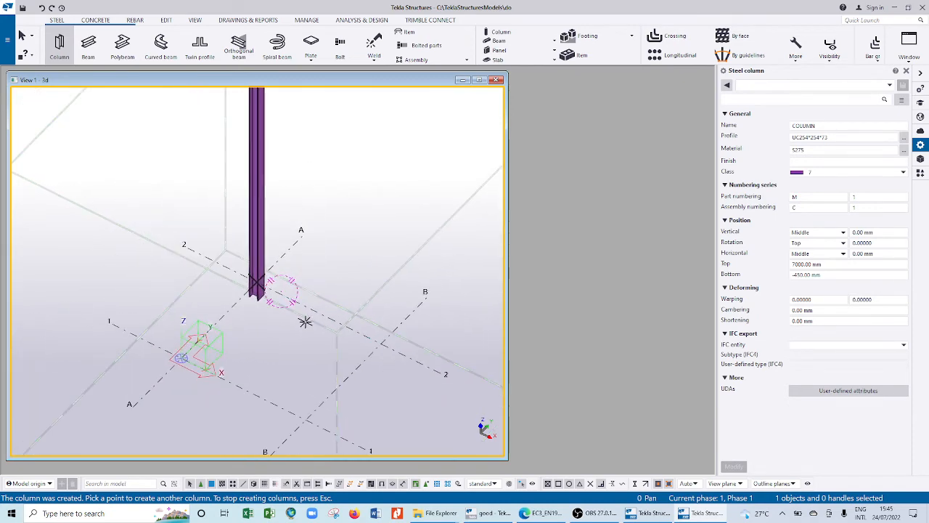
{"action": "scroll", "coordinate": [308, 313], "scroll_direction": "down", "scroll_amount": 2}
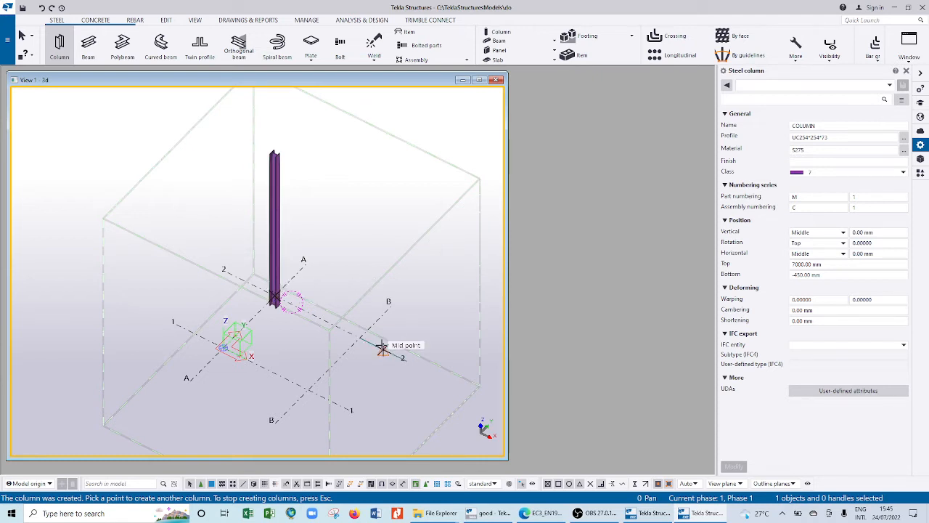
{"action": "scroll", "coordinate": [272, 304], "scroll_direction": "up", "scroll_amount": 3}
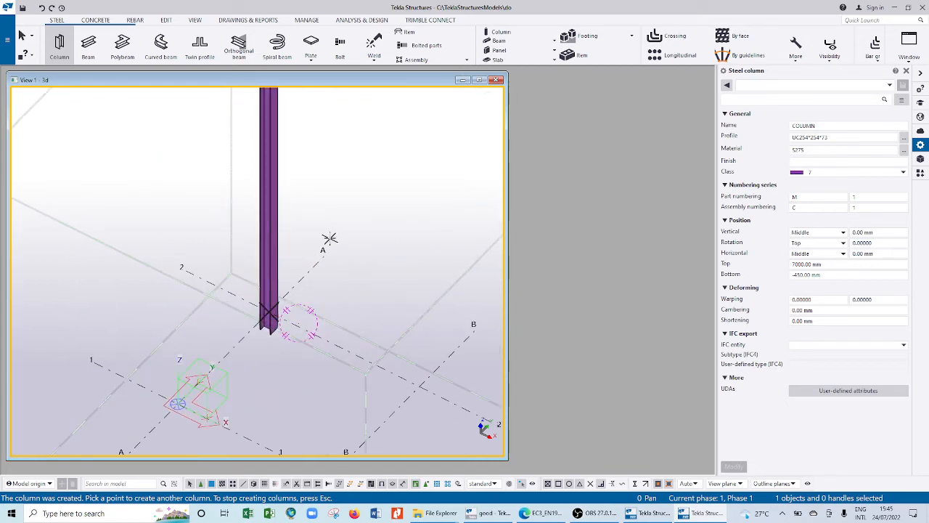
{"action": "right_click", "coordinate": [341, 218]}
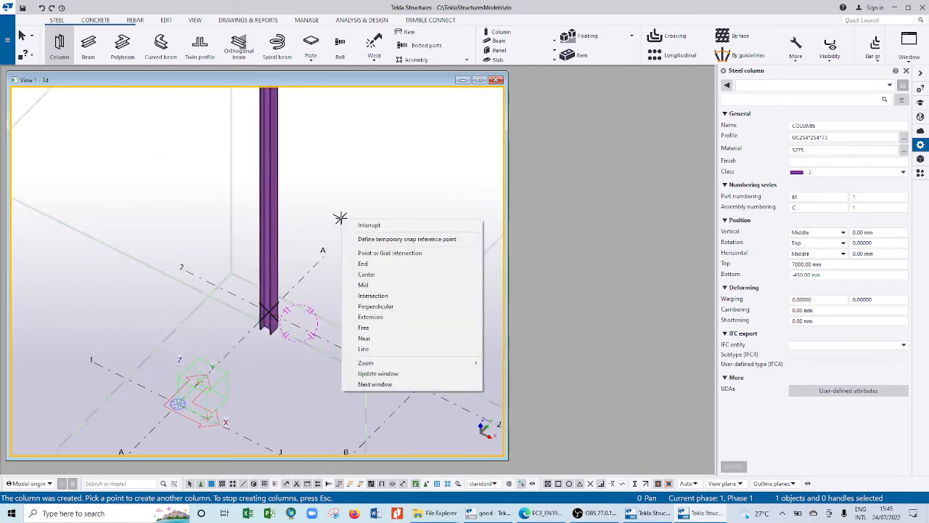
{"action": "left_click", "coordinate": [382, 225]}
{"action": "middle_click_drag", "start_coordinate": [353, 259], "coordinate": [415, 280], "text": "ctrl"}
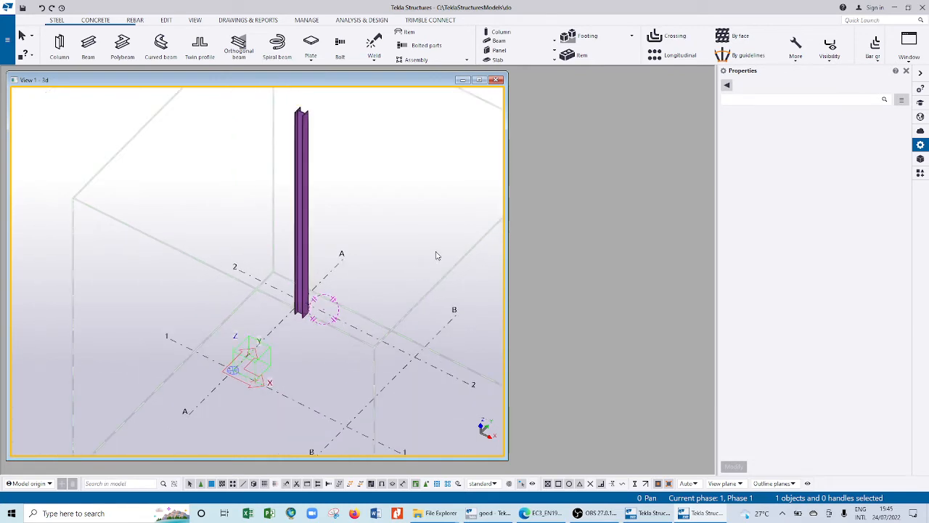
Select the column at A-2 and choose the profile UC152*152*23 for it from the 152's UC sections in the profile catalogue
{"action": "left_click", "coordinate": [302, 249]}
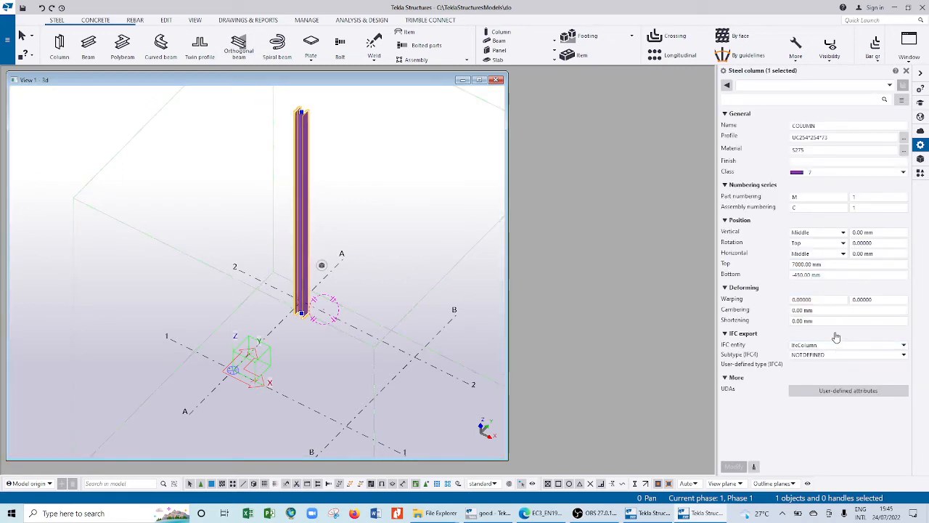
{"action": "left_click", "coordinate": [824, 264]}
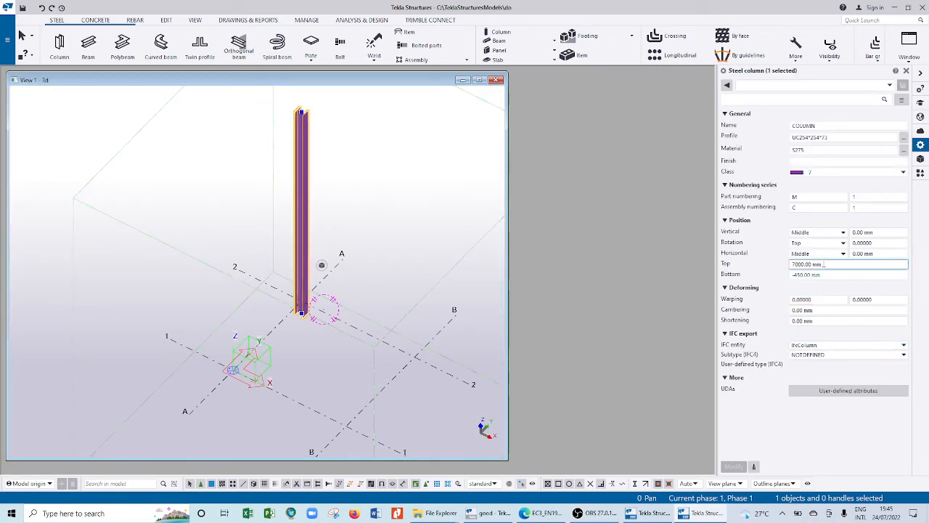
{"action": "left_click", "coordinate": [824, 138]}
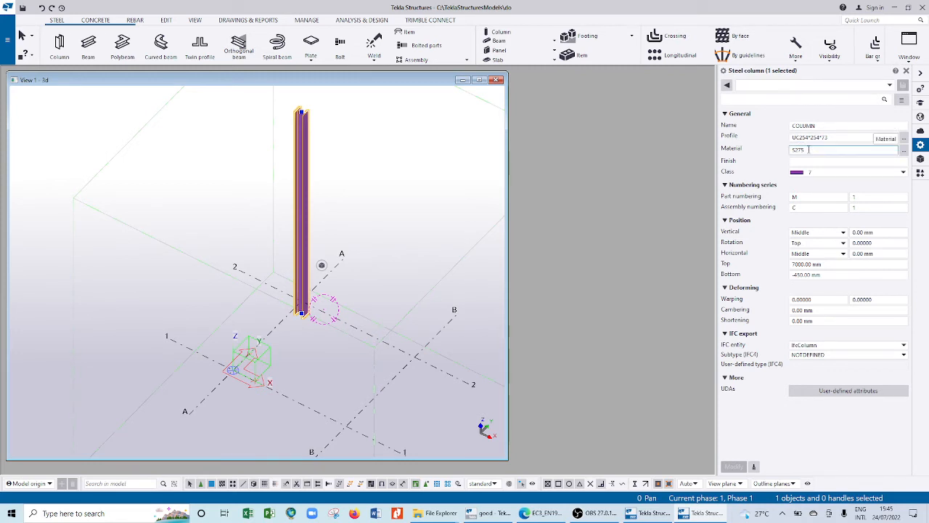
{"action": "left_click", "coordinate": [905, 144]}
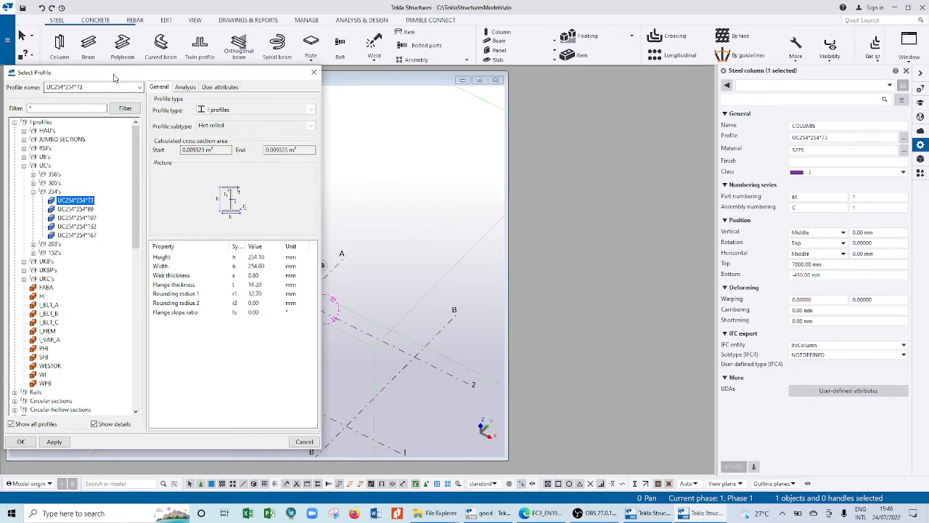
{"action": "left_click_drag", "start_coordinate": [116, 72], "coordinate": [209, 67]}
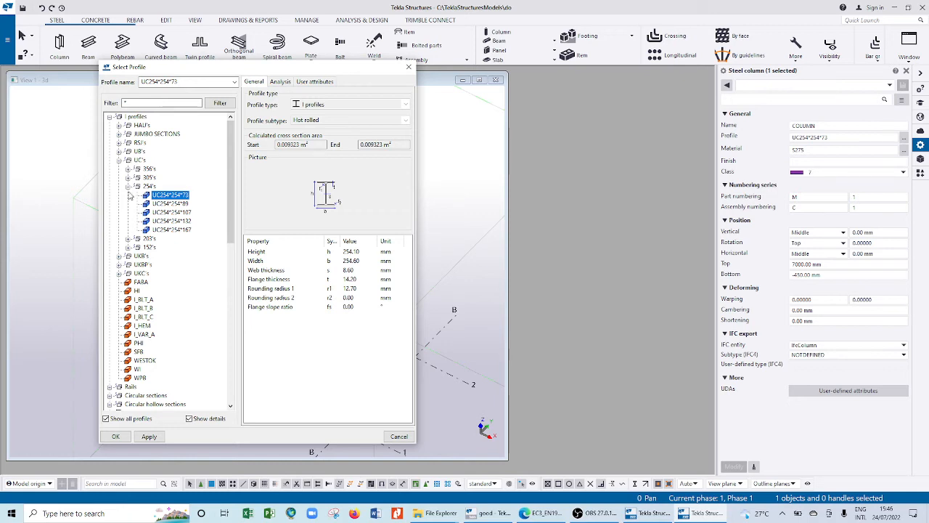
{"action": "left_click", "coordinate": [128, 248]}
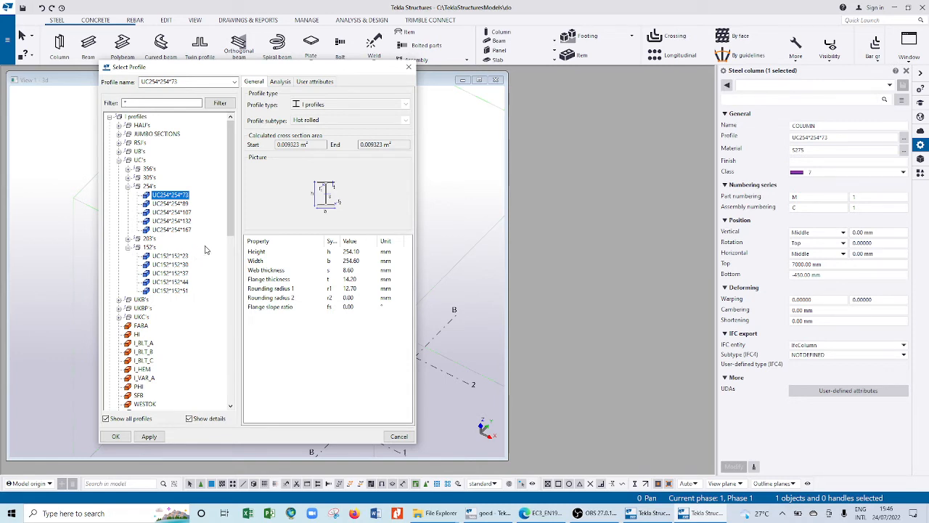
{"action": "left_click", "coordinate": [170, 255]}
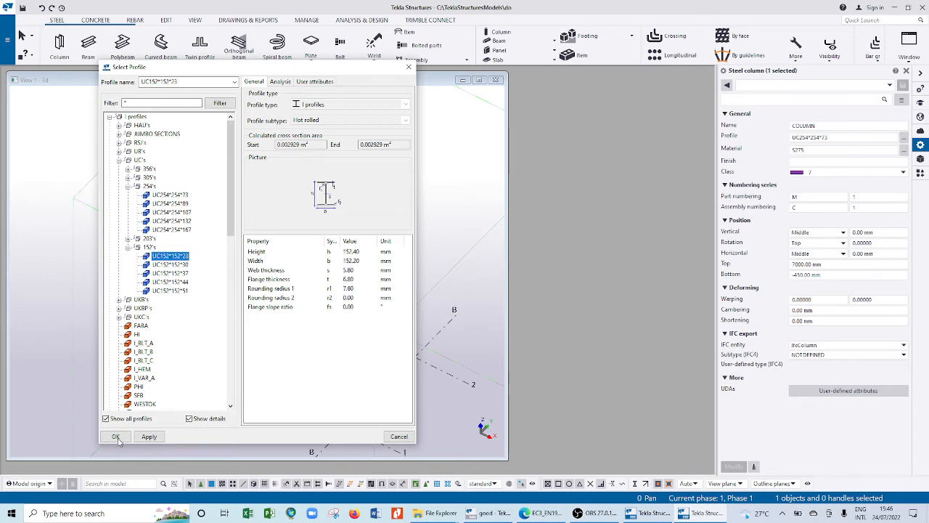
{"action": "left_click", "coordinate": [162, 436]}
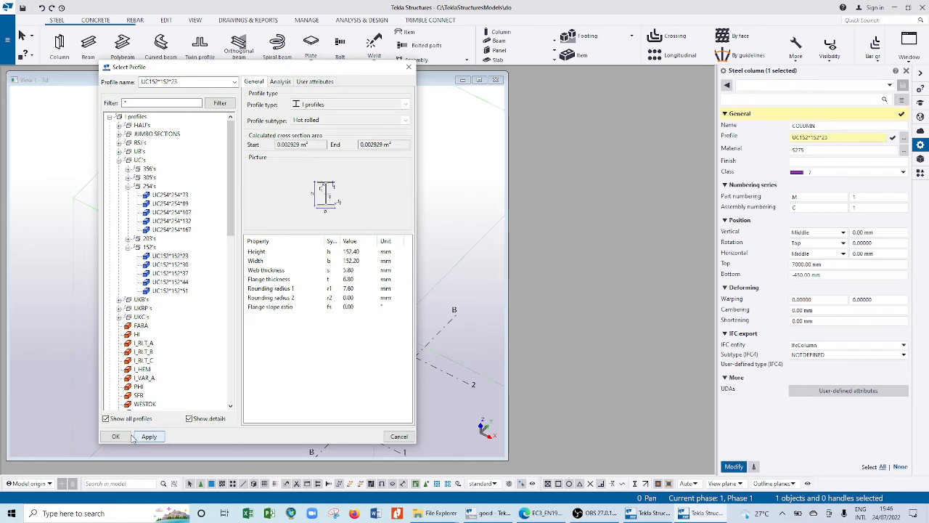
{"action": "left_click", "coordinate": [128, 436]}
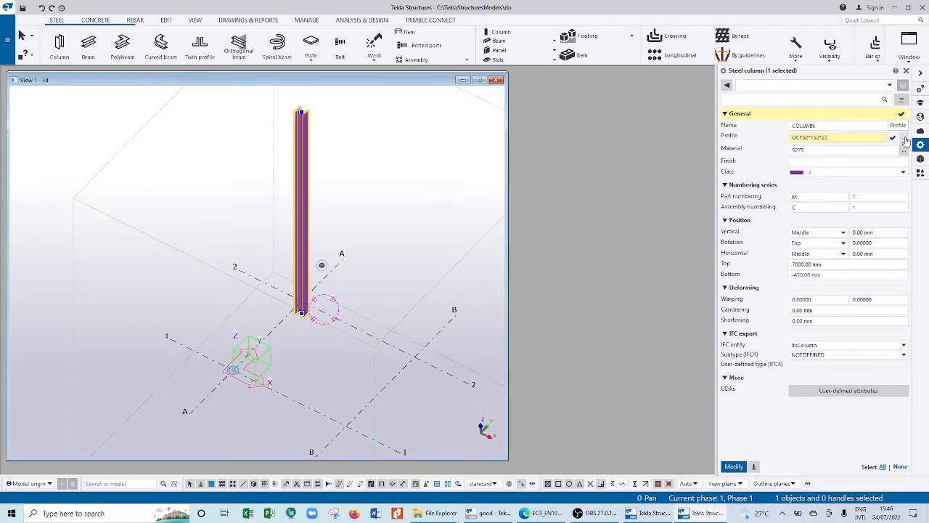
{"action": "left_click", "coordinate": [905, 138]}
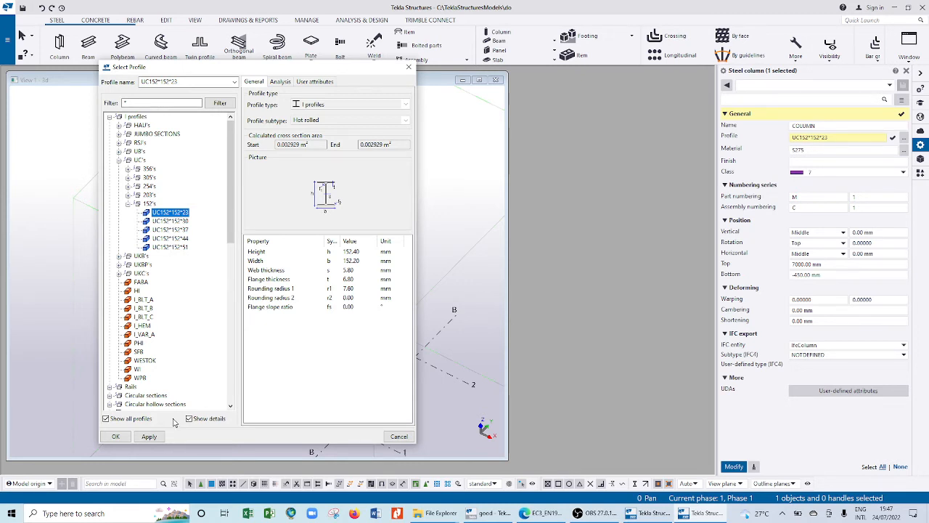
{"action": "left_click", "coordinate": [151, 437]}
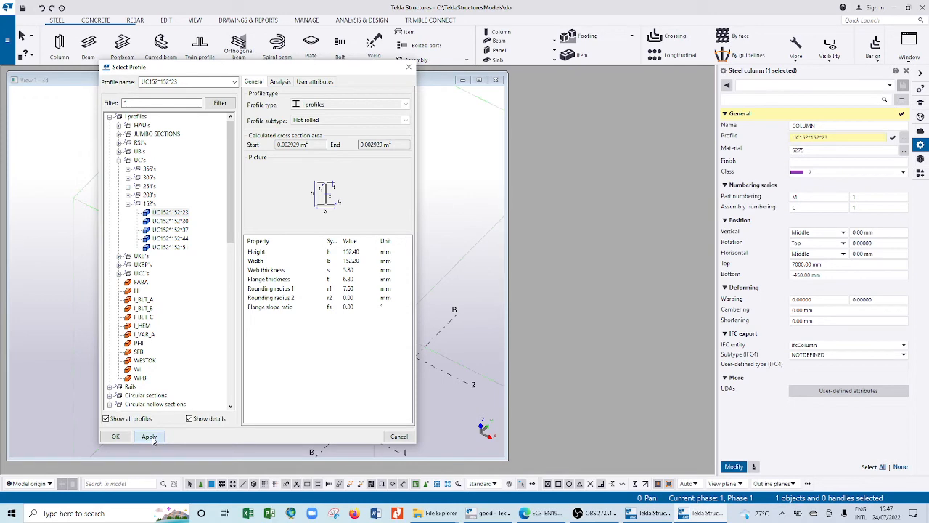
{"action": "left_click", "coordinate": [116, 436]}
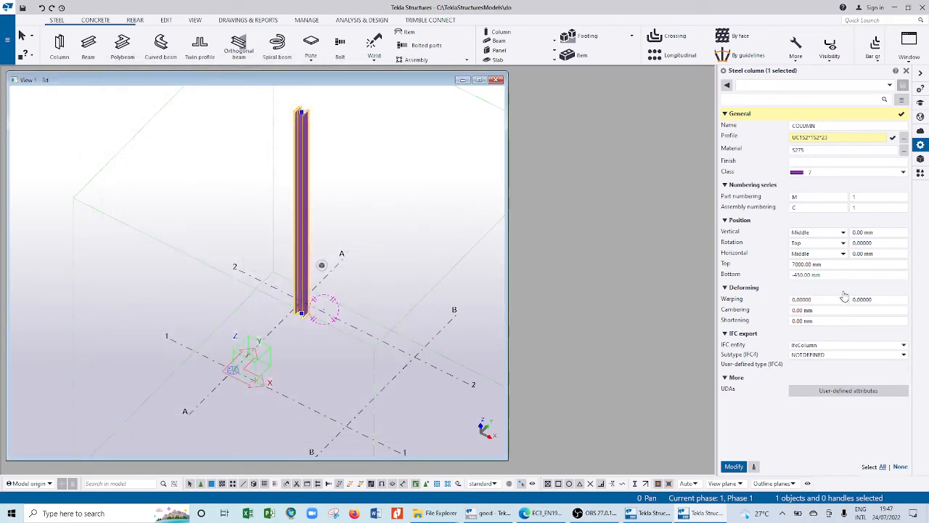
Set the column's vertical position to Middle and its rotation to Front
{"action": "left_click", "coordinate": [816, 264]}
{"action": "left_click", "coordinate": [839, 233]}
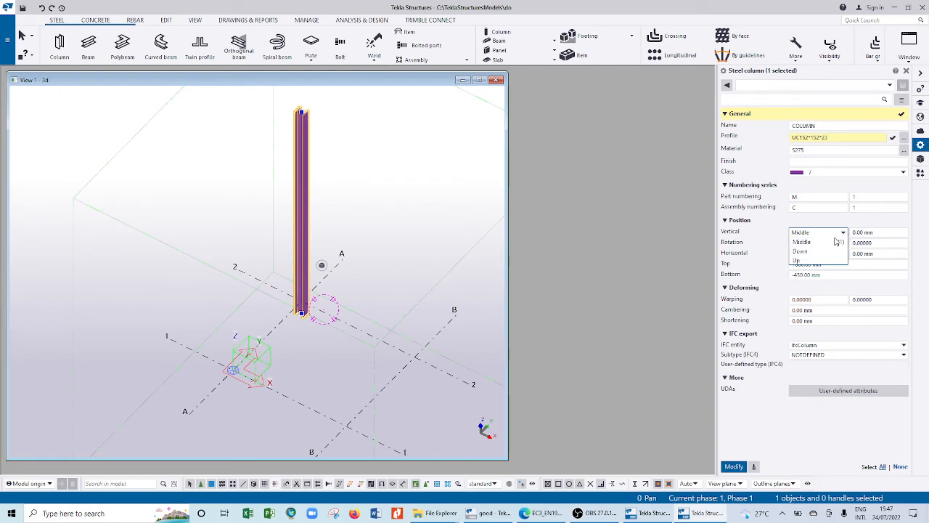
{"action": "left_click", "coordinate": [816, 243]}
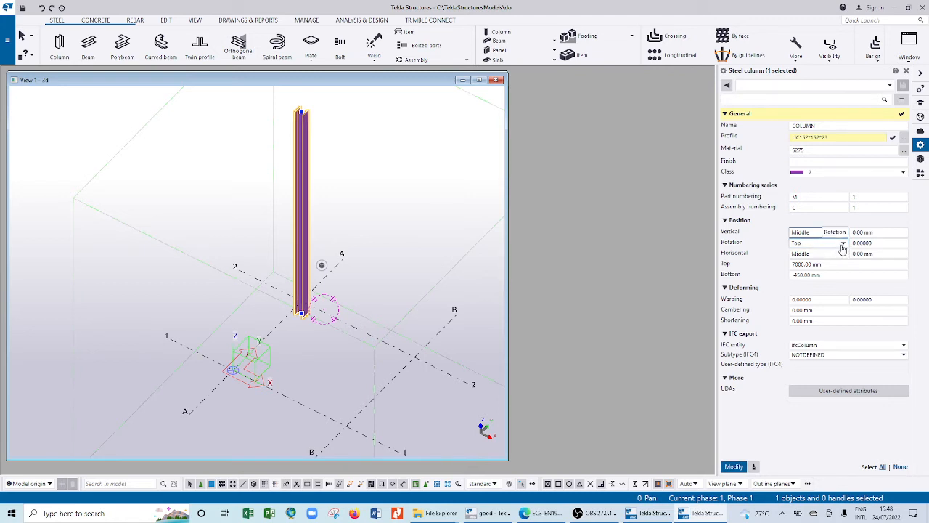
{"action": "left_click", "coordinate": [842, 245]}
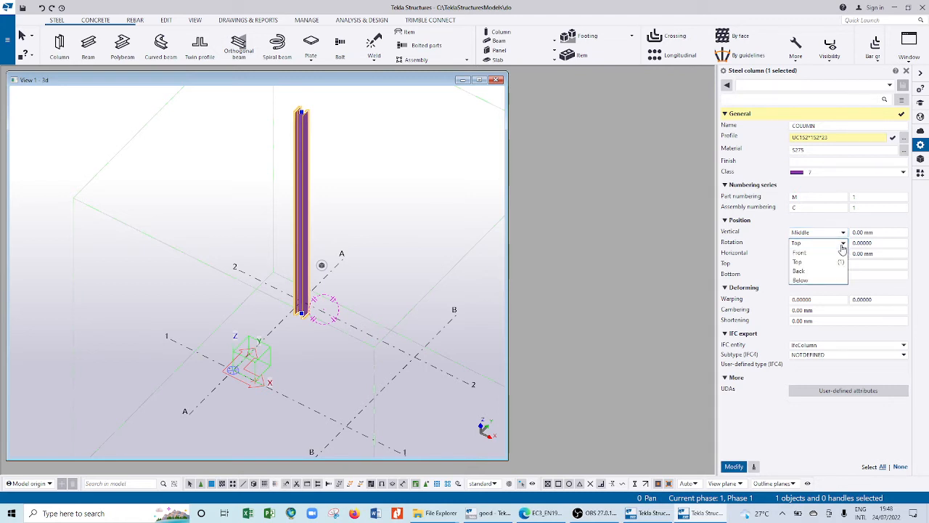
{"action": "left_click", "coordinate": [829, 253]}
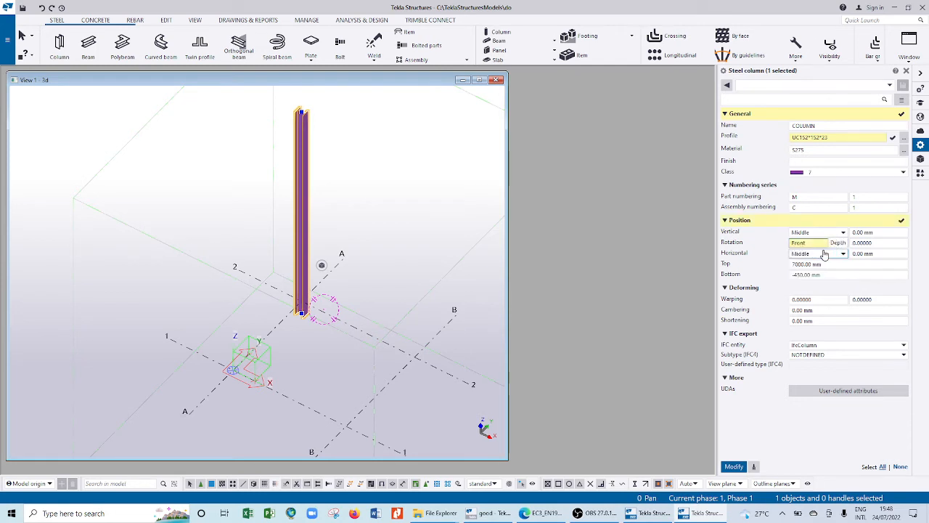
Set the column's top level to 6000 mm and bottom level to 0, and apply the modified properties to the column
{"action": "left_click", "coordinate": [826, 264]}
{"action": "left_click_drag", "start_coordinate": [826, 264], "coordinate": [715, 251]}
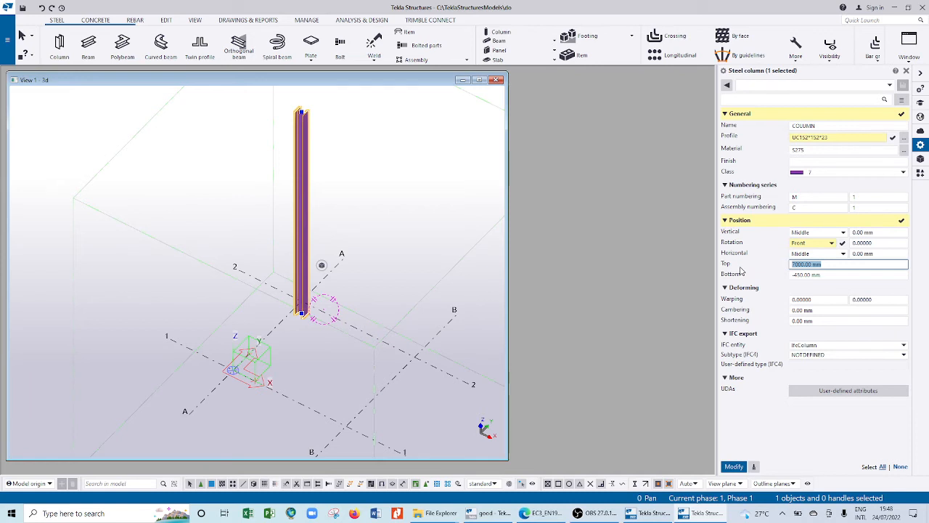
{"action": "type", "text": "6000"}
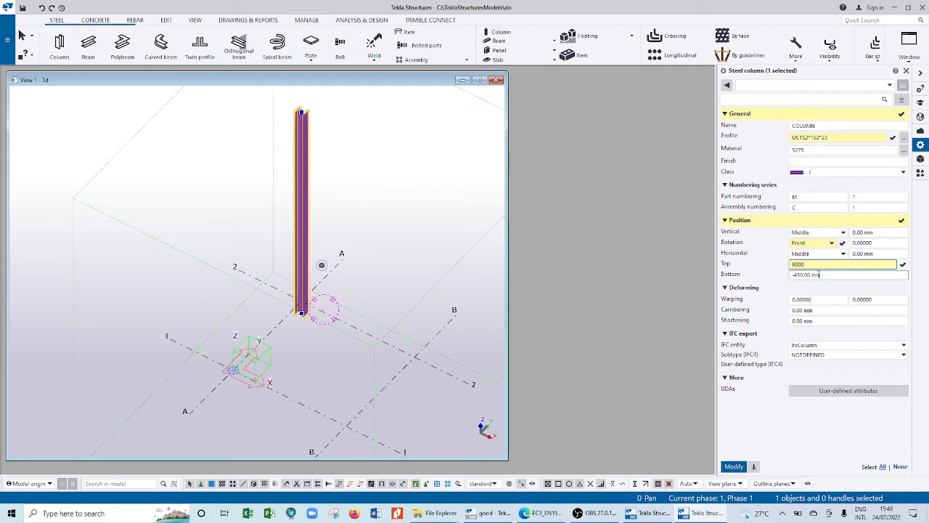
{"action": "left_click_drag", "start_coordinate": [819, 275], "coordinate": [789, 275]}
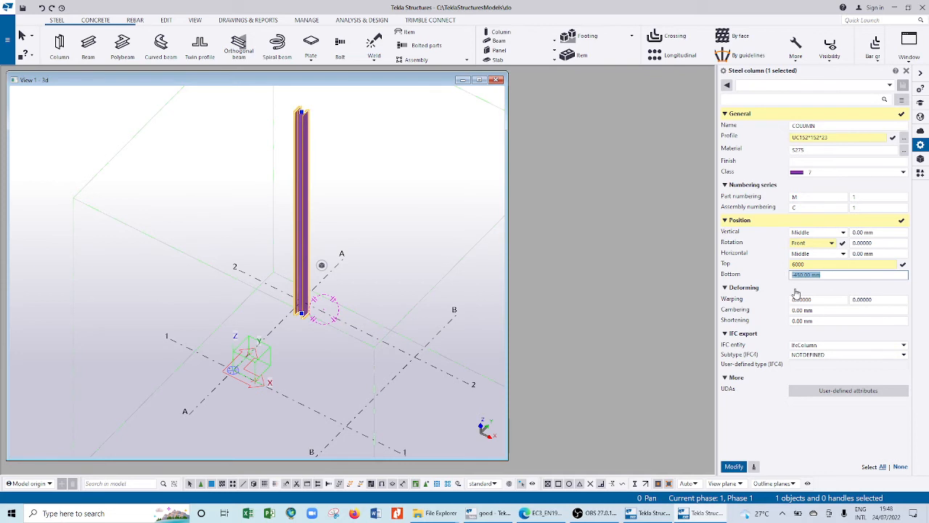
{"action": "type", "text": "0"}
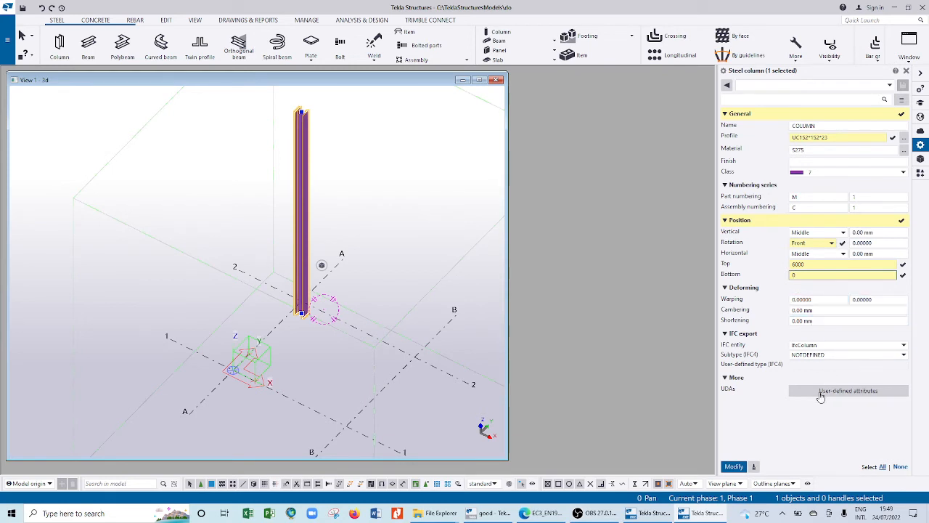
{"action": "left_click", "coordinate": [733, 466]}
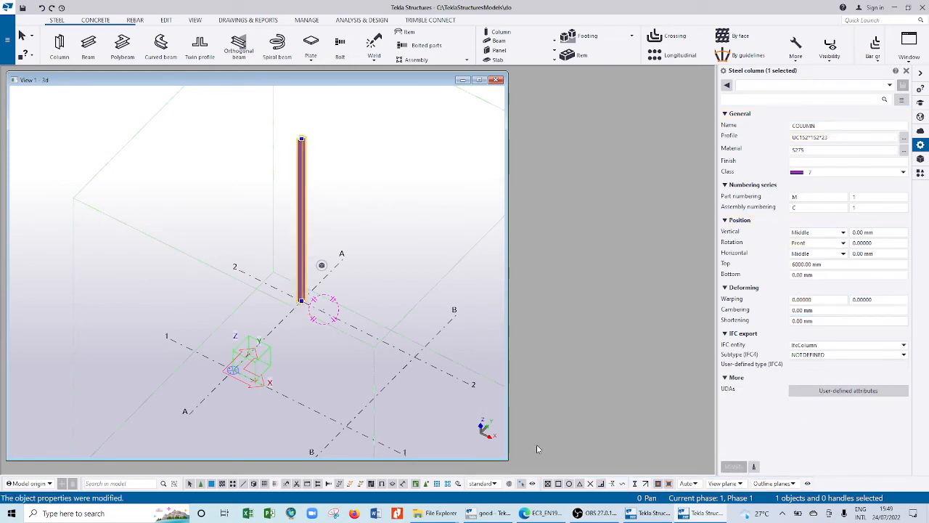
Check the modified column's length and orientation in the 3D view, deselecting it and selecting it again
{"action": "scroll", "coordinate": [294, 200], "scroll_direction": "up", "scroll_amount": 1}
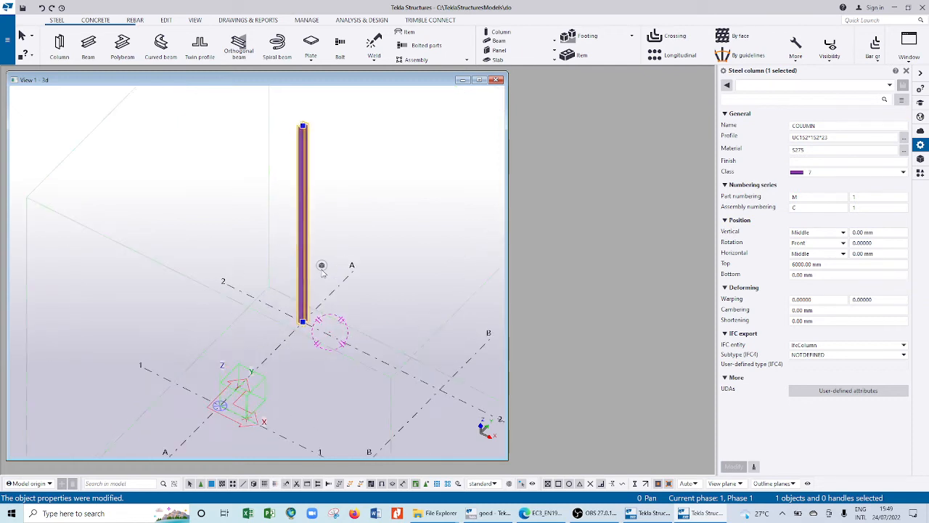
{"action": "left_click", "coordinate": [302, 212]}
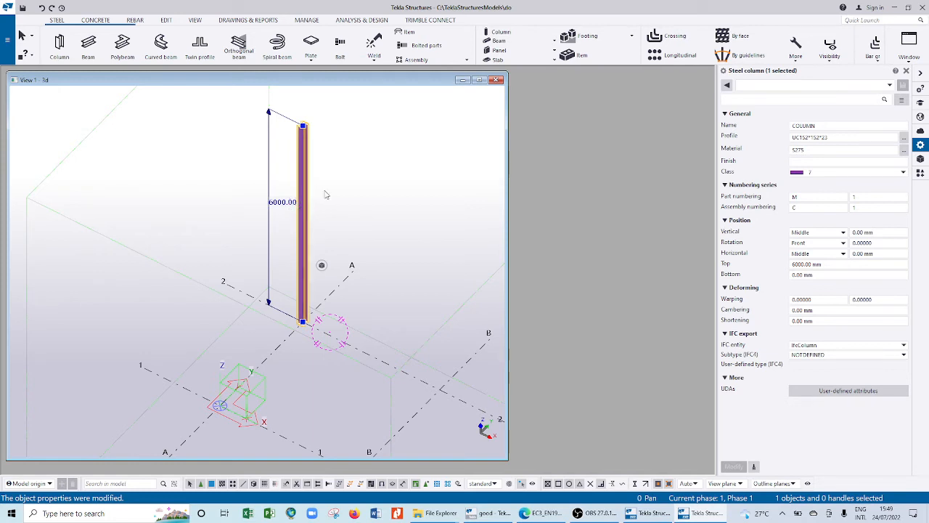
{"action": "left_click", "coordinate": [376, 198]}
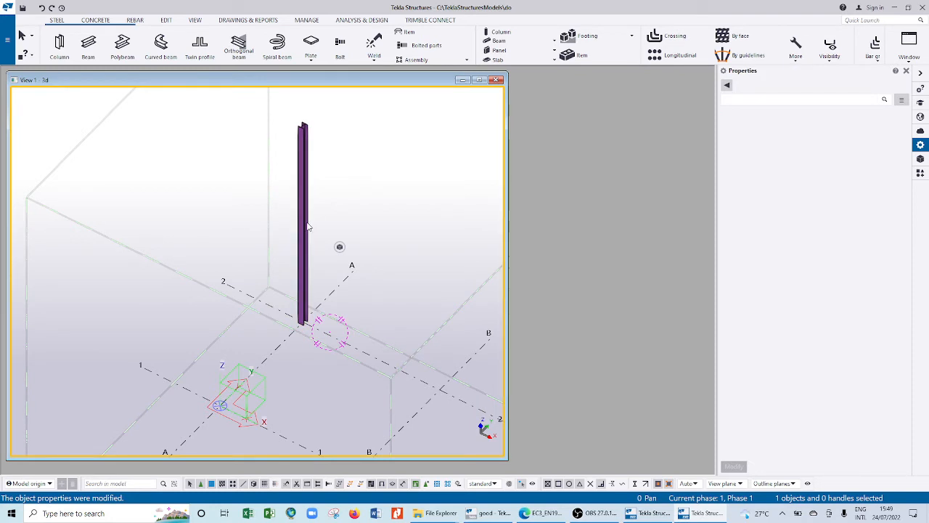
{"action": "left_click", "coordinate": [304, 226]}
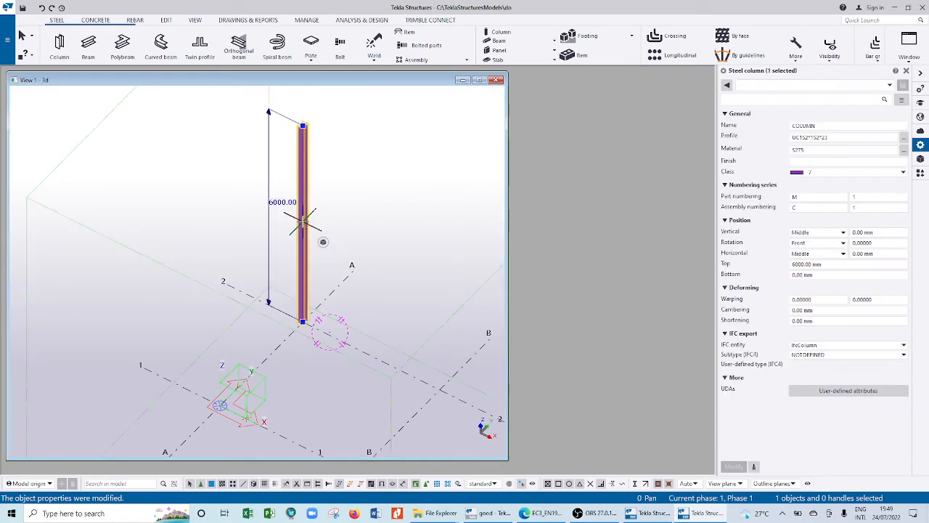
Inquire the part information of the selected steel column, review the full report, and close it
{"action": "right_click", "coordinate": [303, 224]}
{"action": "mouse_move", "coordinate": [333, 250]}
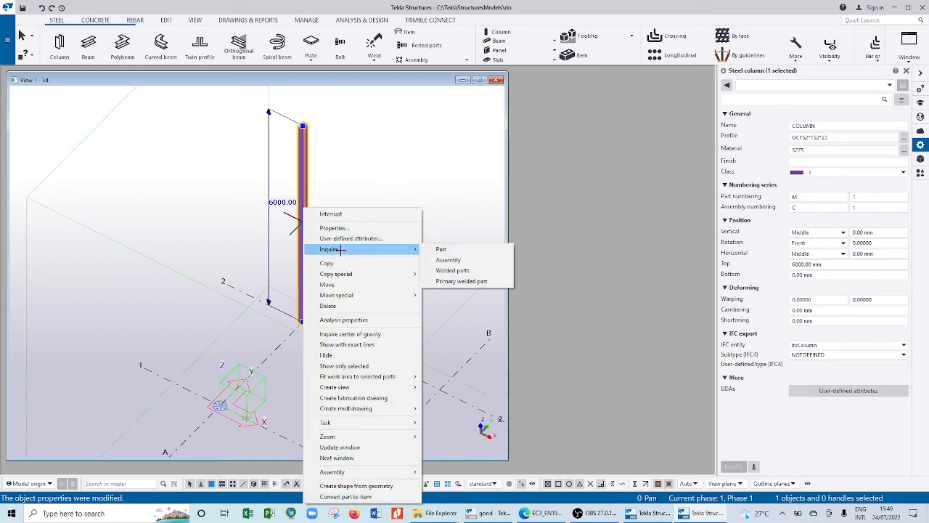
{"action": "left_click", "coordinate": [435, 249]}
{"action": "scroll", "coordinate": [222, 230], "scroll_direction": "down", "scroll_amount": 1}
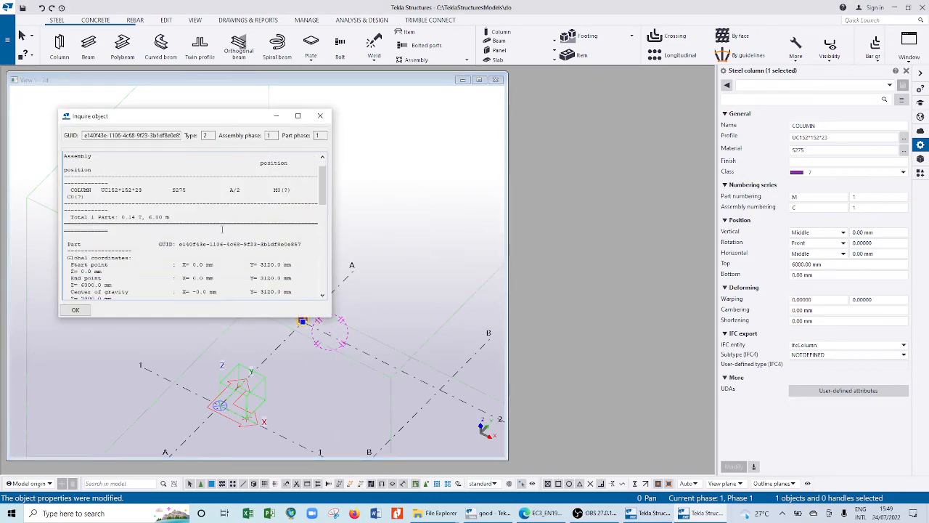
{"action": "scroll", "coordinate": [222, 230], "scroll_direction": "down", "scroll_amount": 10}
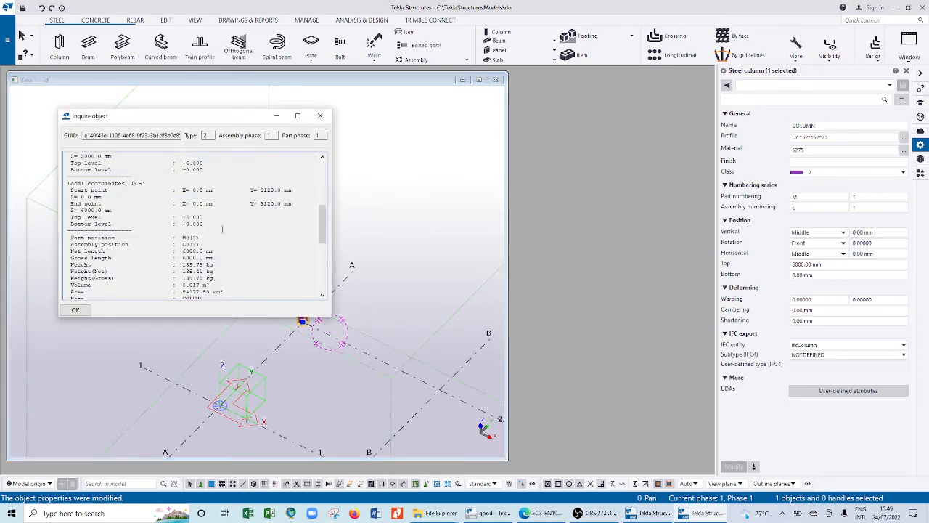
{"action": "scroll", "coordinate": [222, 230], "scroll_direction": "down", "scroll_amount": 6}
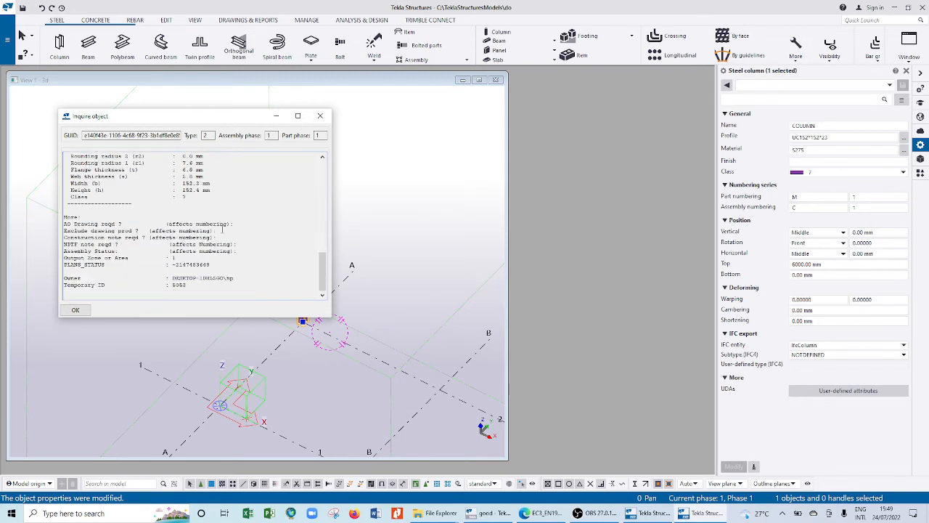
{"action": "scroll", "coordinate": [222, 229], "scroll_direction": "up", "scroll_amount": 6}
{"action": "scroll", "coordinate": [222, 229], "scroll_direction": "up", "scroll_amount": 10}
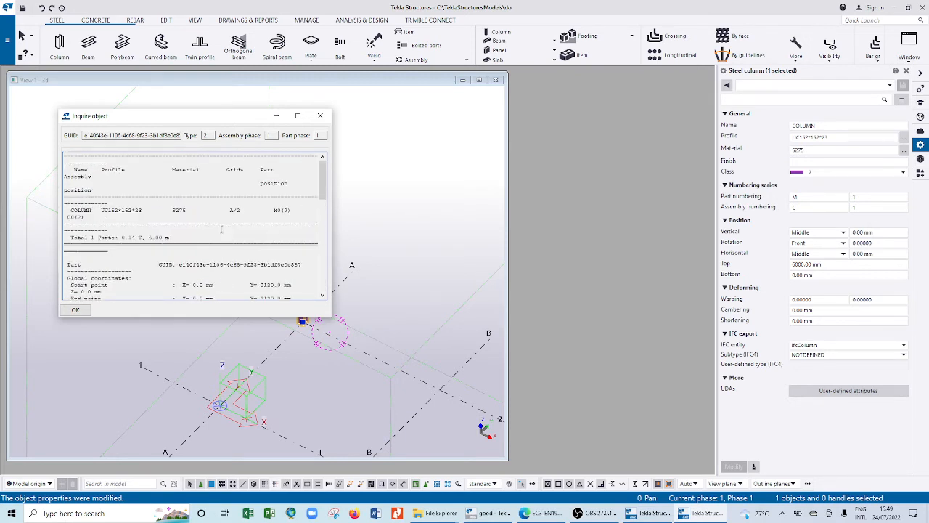
{"action": "left_click", "coordinate": [320, 115]}
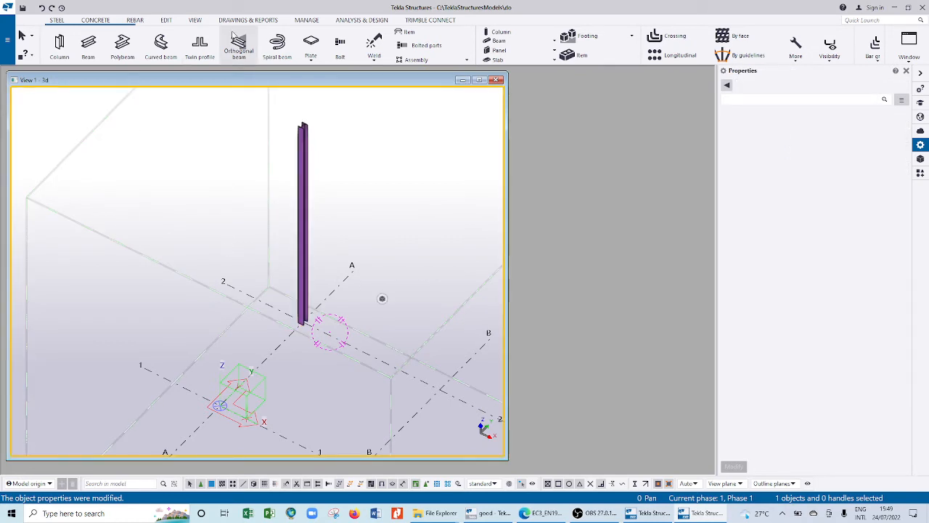
Start a concrete pad footing with profile 1100*1100 and material grade C25/30
{"action": "left_click", "coordinate": [105, 21]}
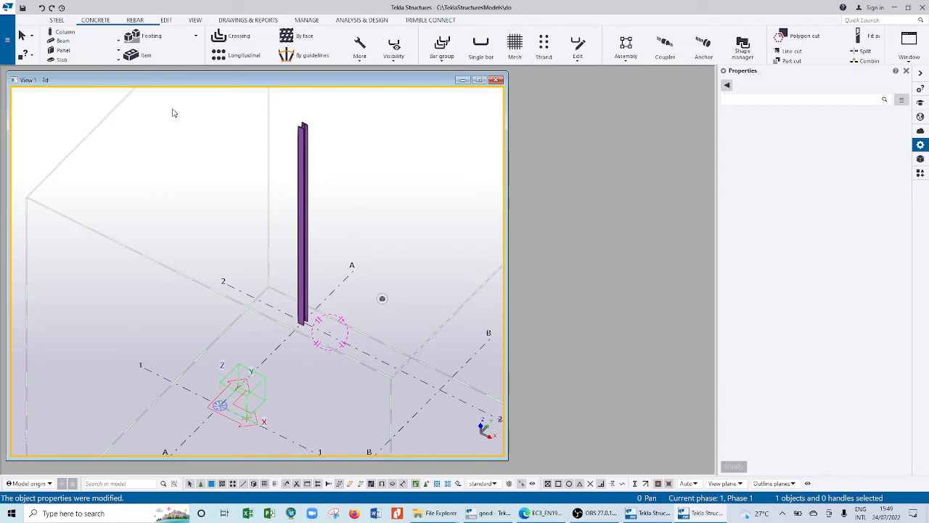
{"action": "left_click", "coordinate": [185, 40]}
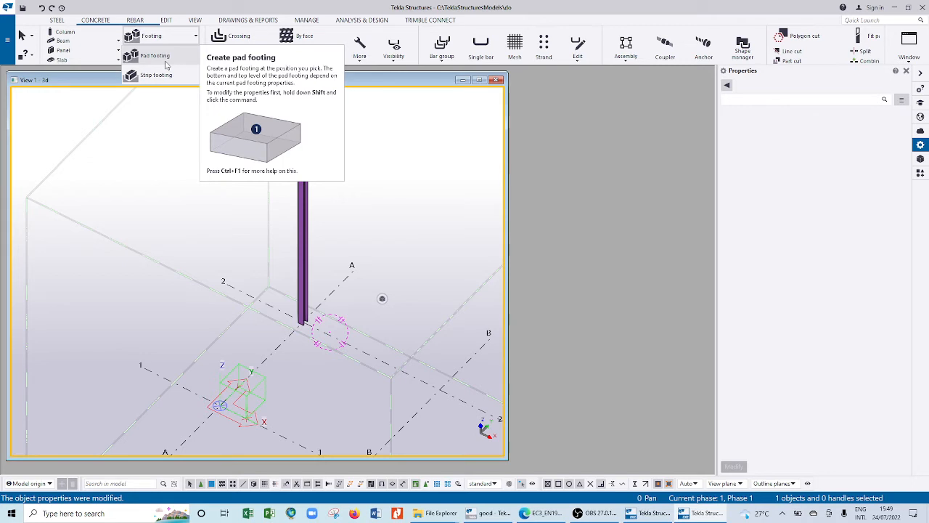
{"action": "left_click", "coordinate": [166, 64]}
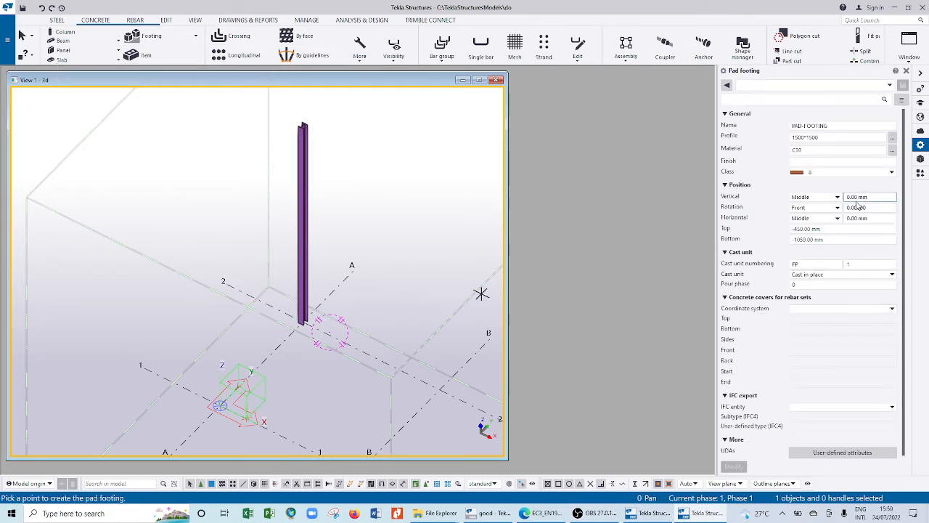
{"action": "left_click", "coordinate": [837, 241]}
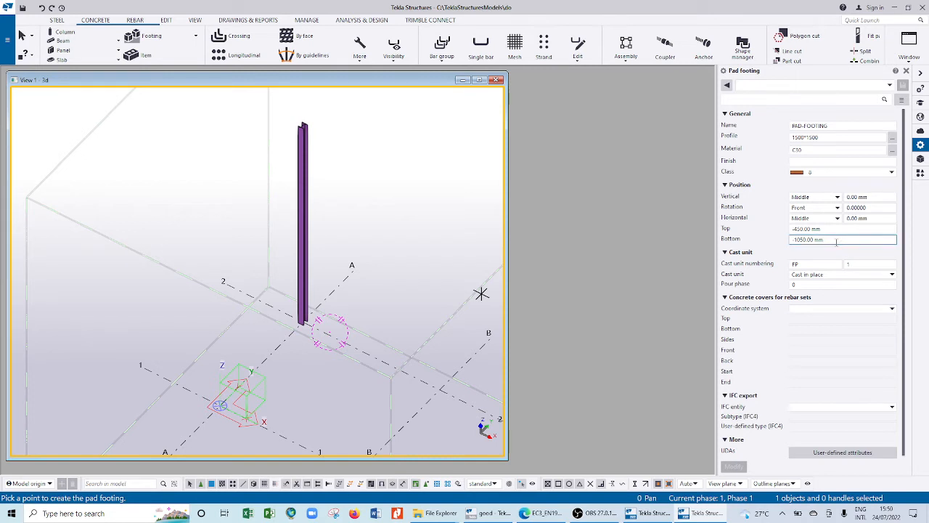
{"action": "left_click_drag", "start_coordinate": [836, 241], "coordinate": [762, 243]}
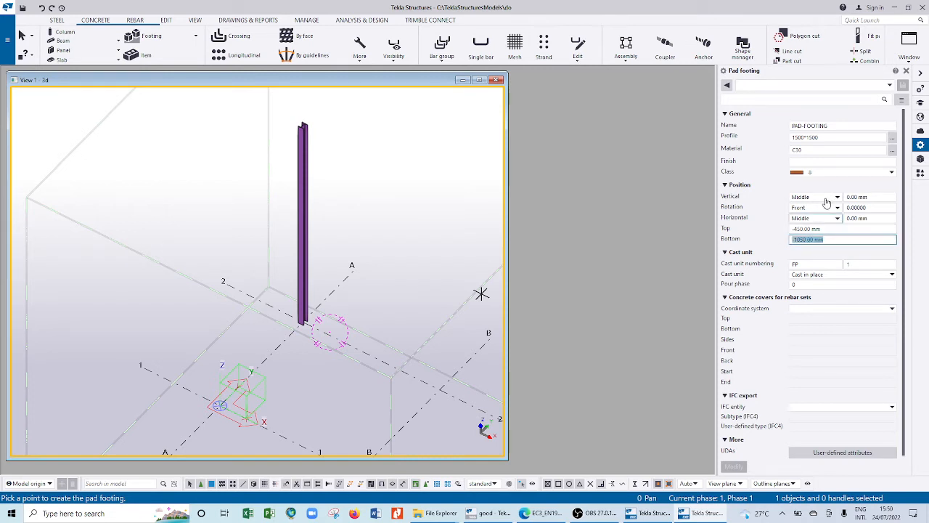
{"action": "left_click", "coordinate": [797, 136]}
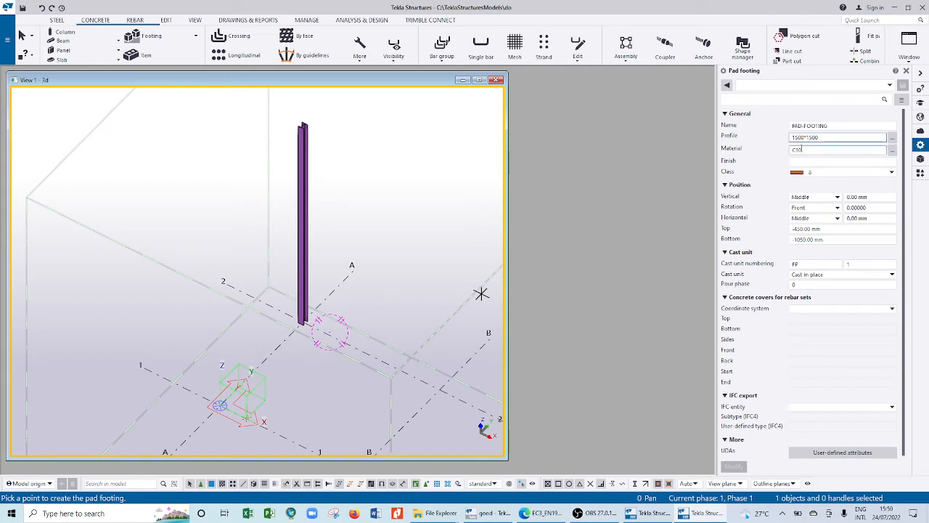
{"action": "type", "text": "1"}
{"action": "left_click", "coordinate": [892, 150]}
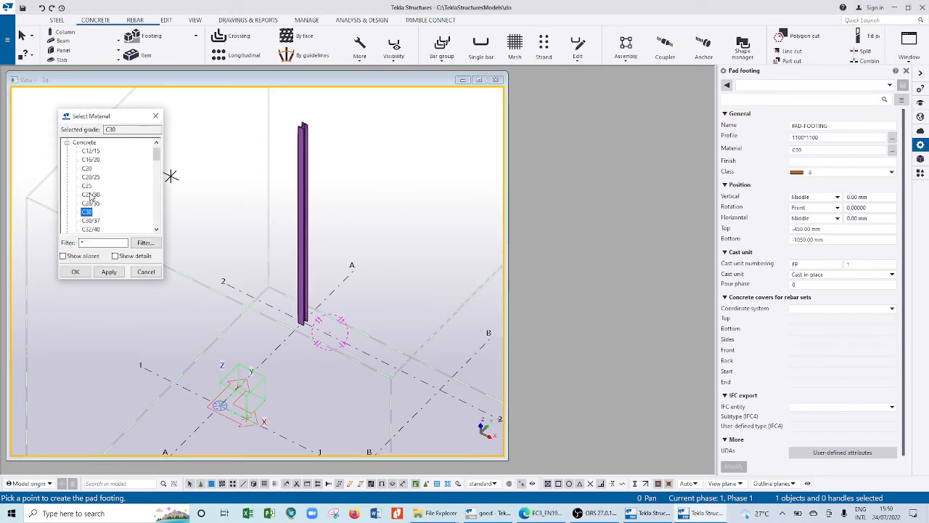
{"action": "left_click", "coordinate": [91, 194]}
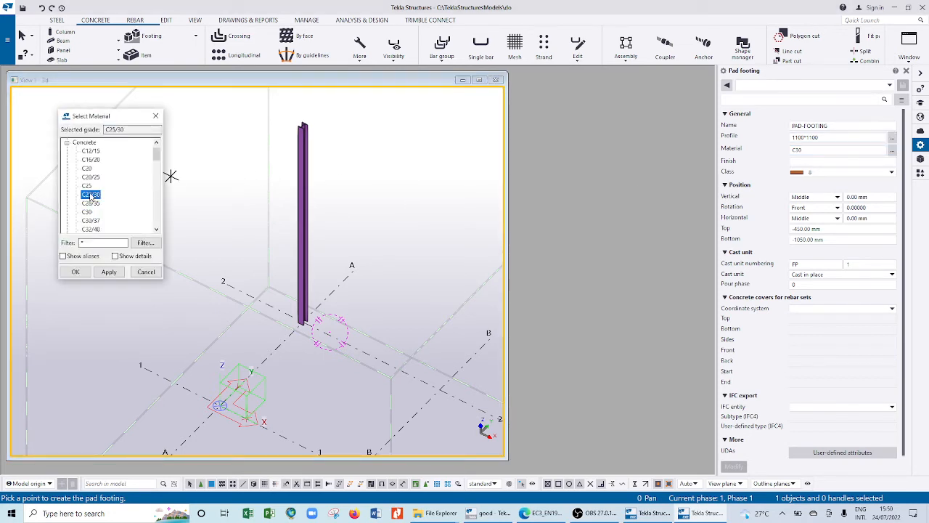
{"action": "left_click", "coordinate": [75, 271]}
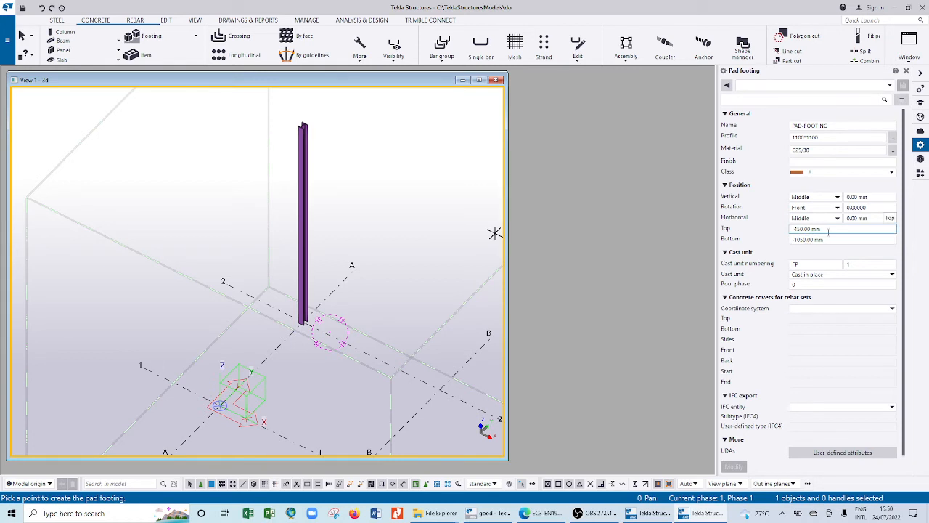
{"action": "left_click_drag", "start_coordinate": [829, 231], "coordinate": [765, 237]}
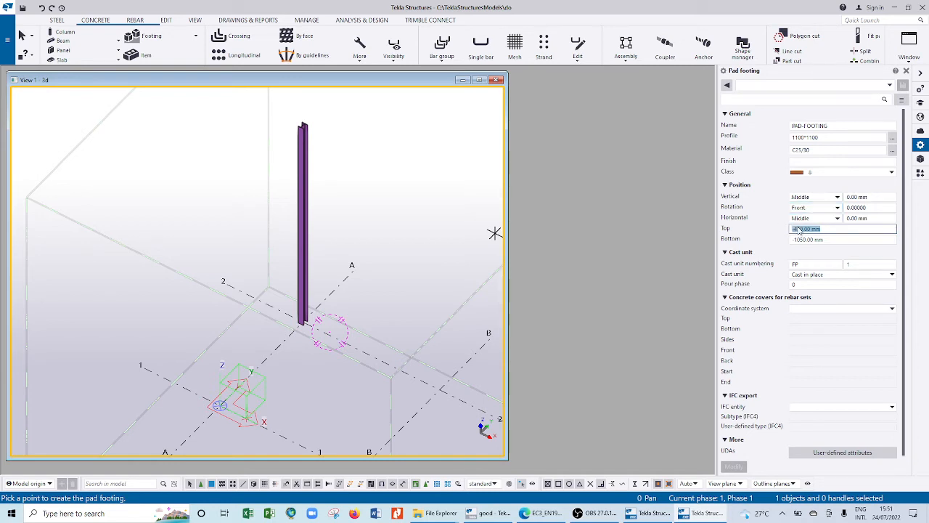
{"action": "type", "text": "-1"}
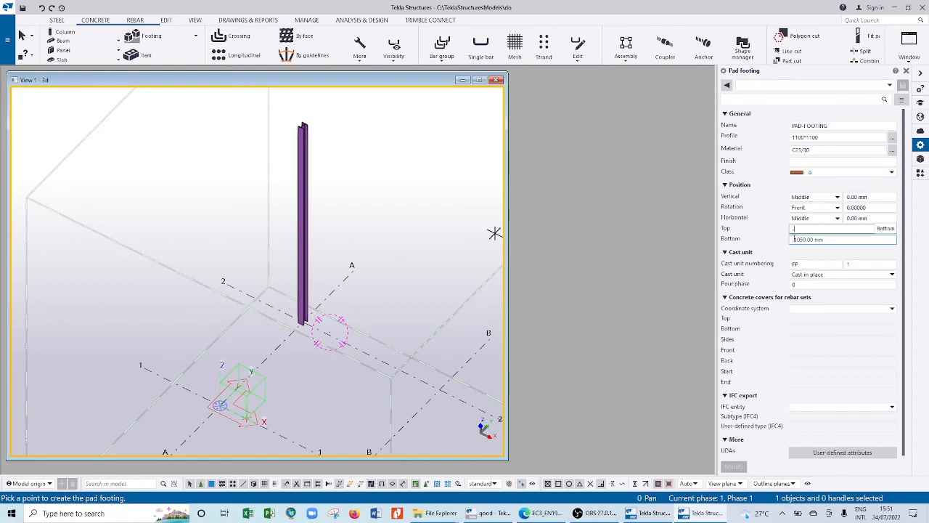
{"action": "type", "text": "300"}
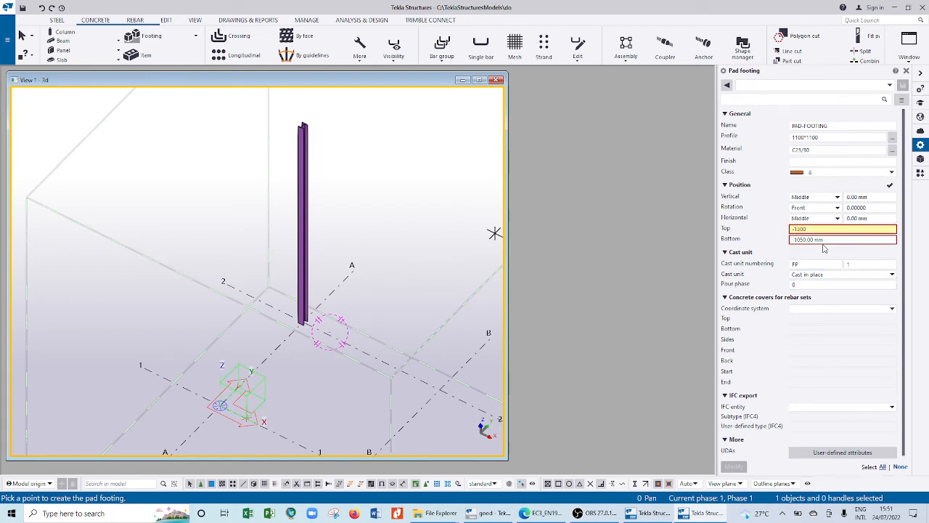
{"action": "left_click", "coordinate": [825, 240]}
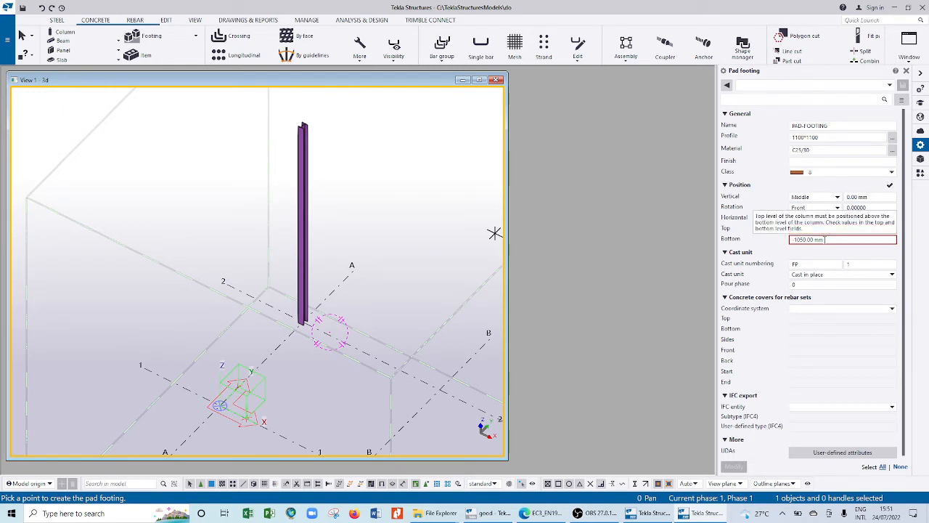
Set the pad footing's top level to -1000 mm and its bottom level to -1300 mm
{"action": "left_click_drag", "start_coordinate": [825, 240], "coordinate": [773, 233]}
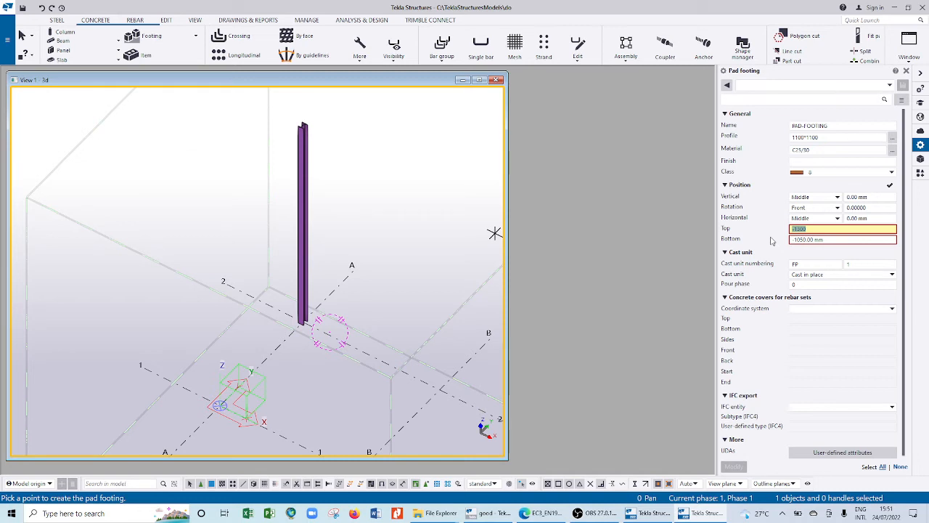
{"action": "type", "text": "1"}
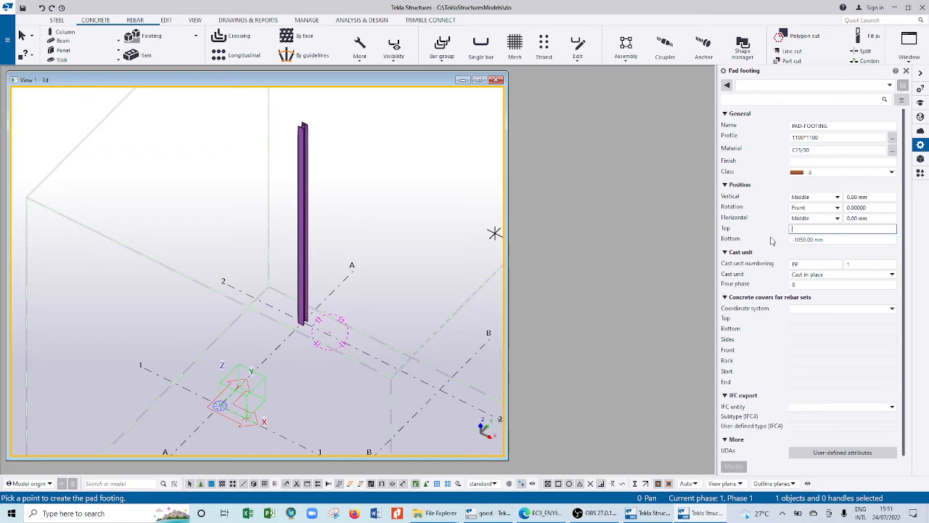
{"action": "type", "text": "000"}
{"action": "left_click", "coordinate": [792, 228]}
{"action": "type", "text": "-"}
{"action": "left_click", "coordinate": [825, 240]}
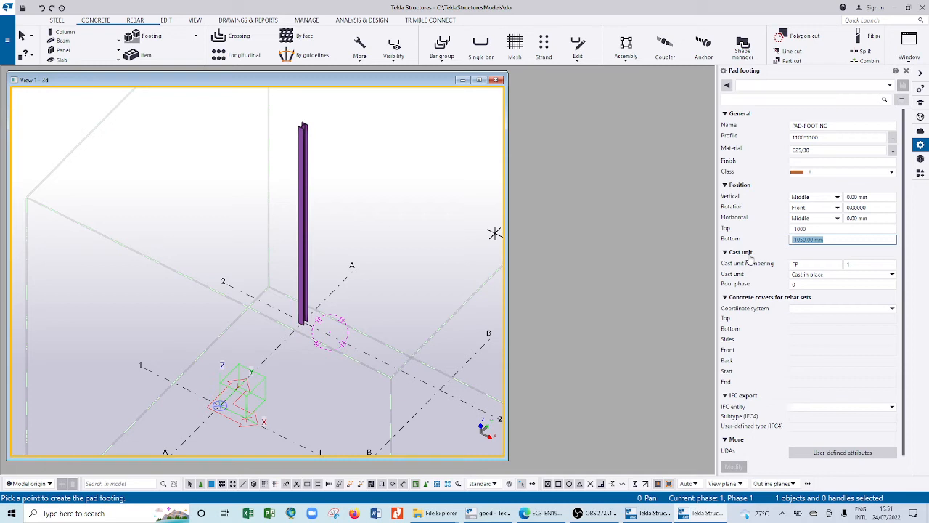
{"action": "type", "text": "-130"}
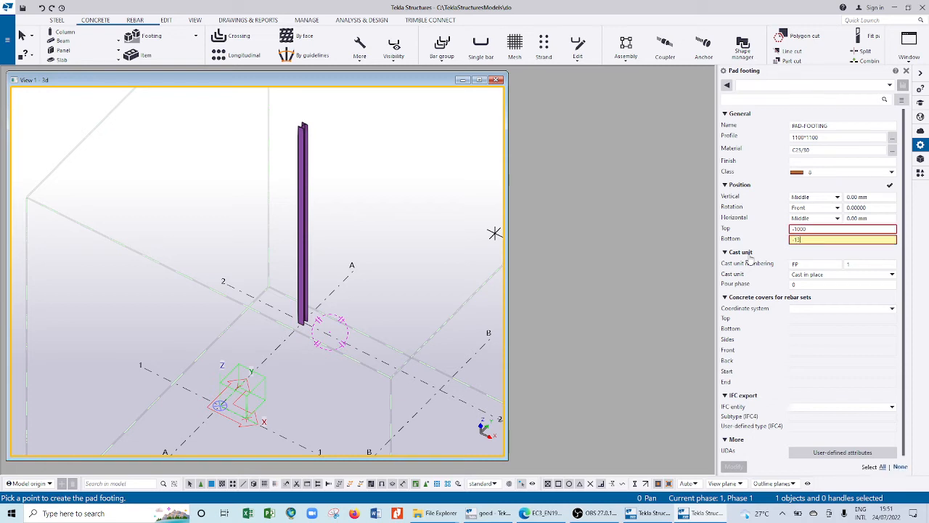
{"action": "type", "text": "0"}
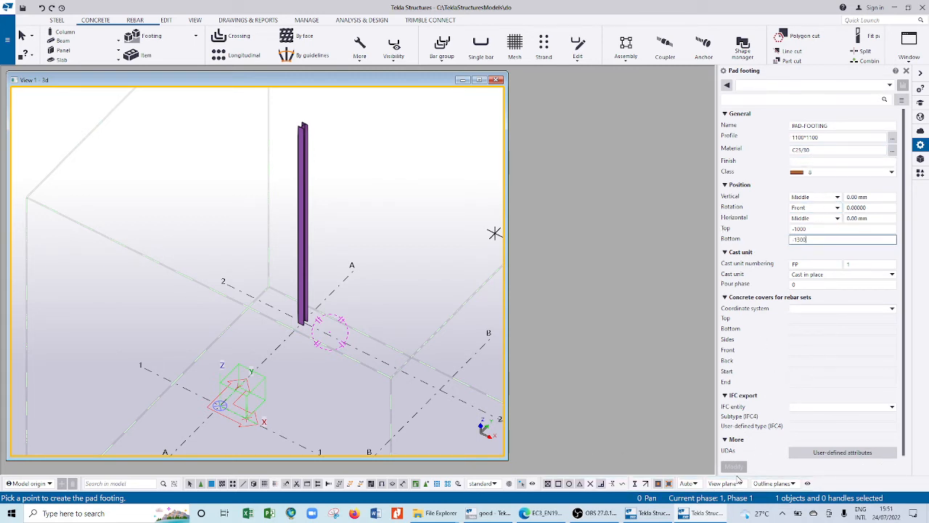
Place the pad footing at grid intersection A-2 under the steel column and expand the view depth to include it
{"action": "scroll", "coordinate": [287, 324], "scroll_direction": "up", "scroll_amount": 4}
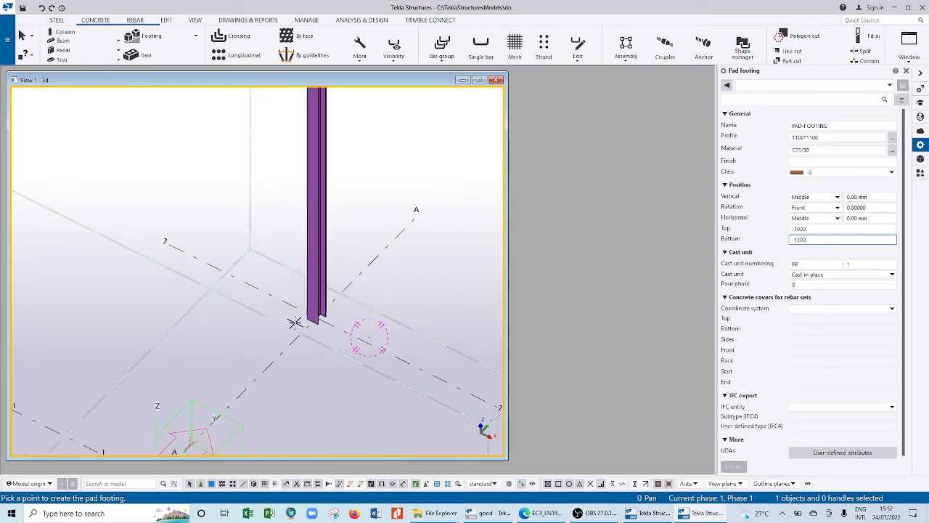
{"action": "scroll", "coordinate": [316, 311], "scroll_direction": "up", "scroll_amount": 1}
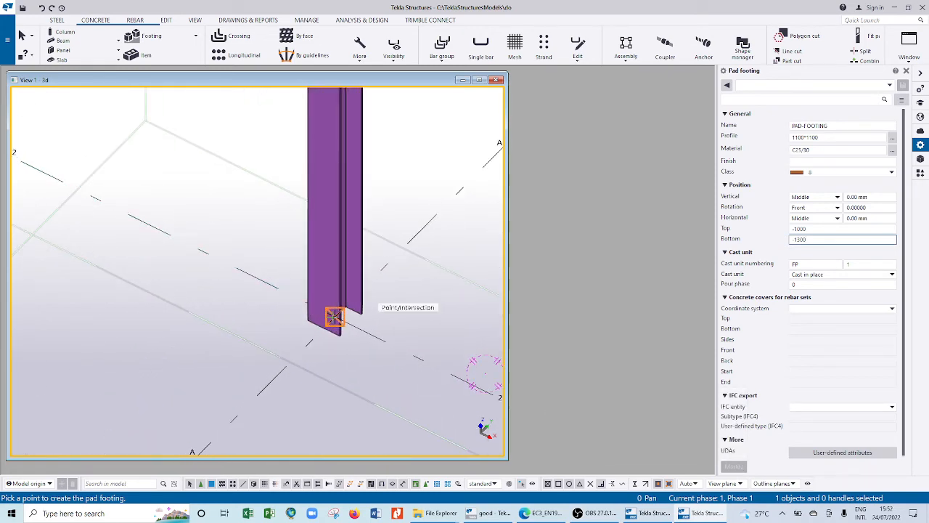
{"action": "left_click", "coordinate": [334, 317]}
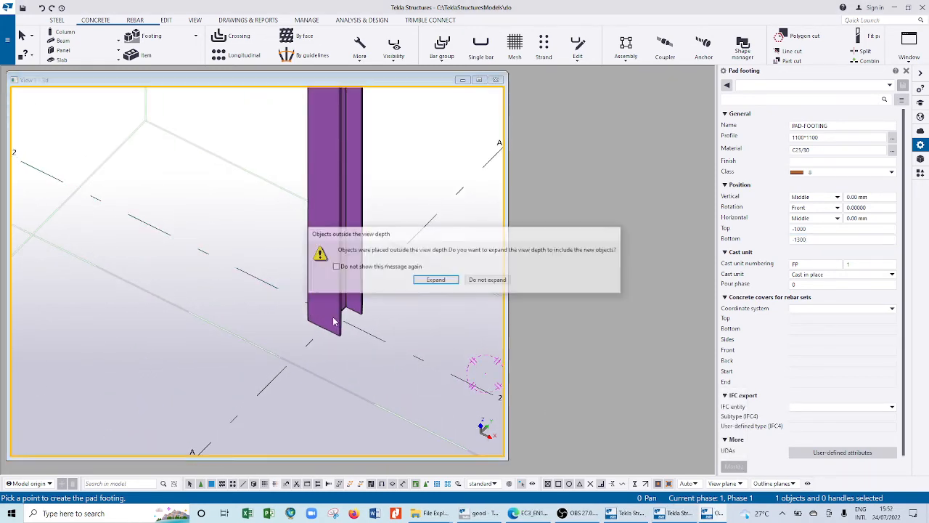
{"action": "left_click", "coordinate": [436, 281]}
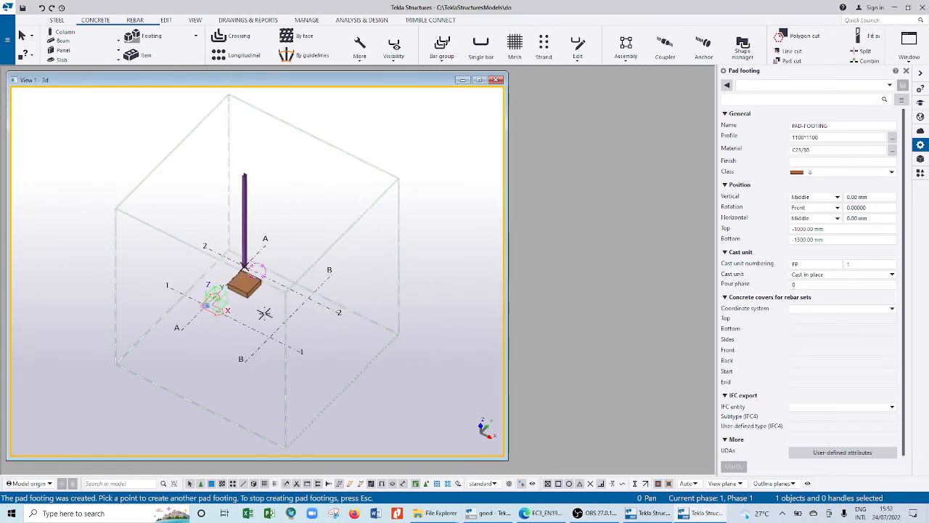
{"action": "scroll", "coordinate": [236, 279], "scroll_direction": "up", "scroll_amount": 3}
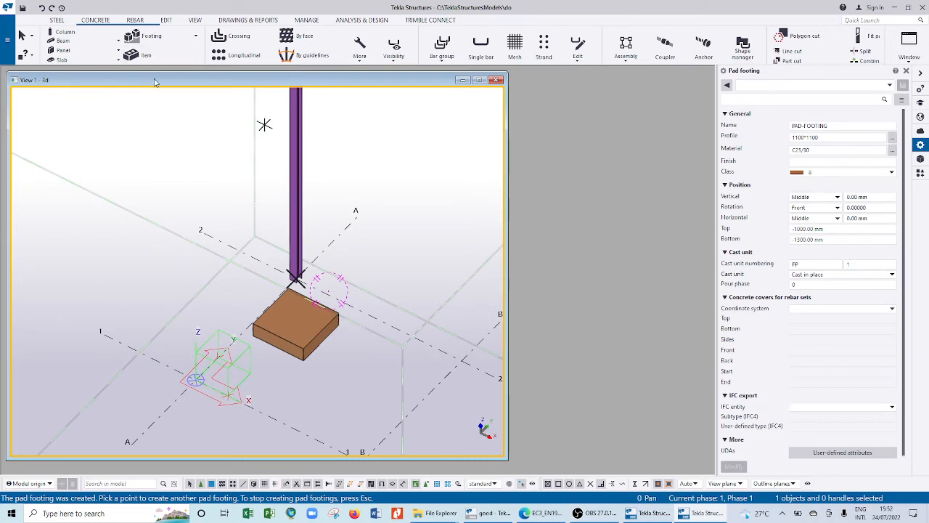
Start a concrete column and set its profile to 300*300
{"action": "left_click", "coordinate": [65, 32]}
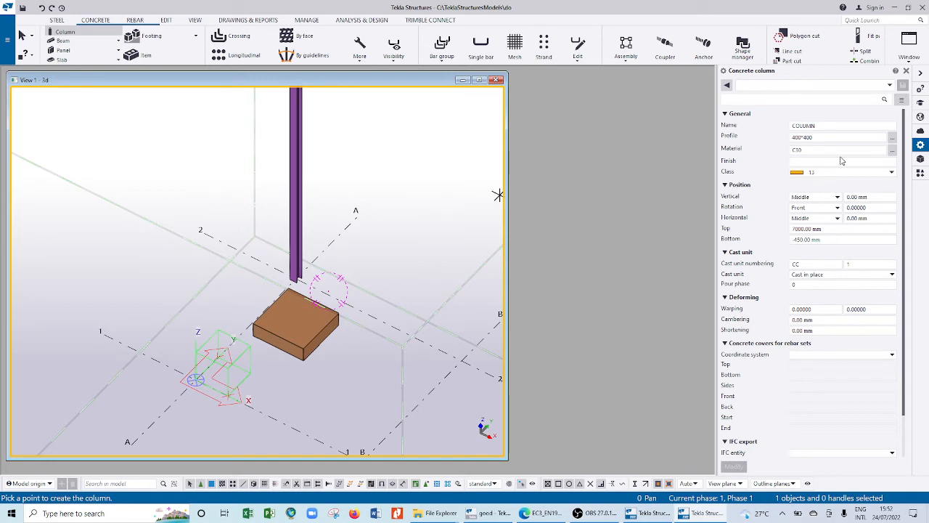
{"action": "left_click", "coordinate": [825, 228]}
{"action": "left_click_drag", "start_coordinate": [825, 228], "coordinate": [549, 230]}
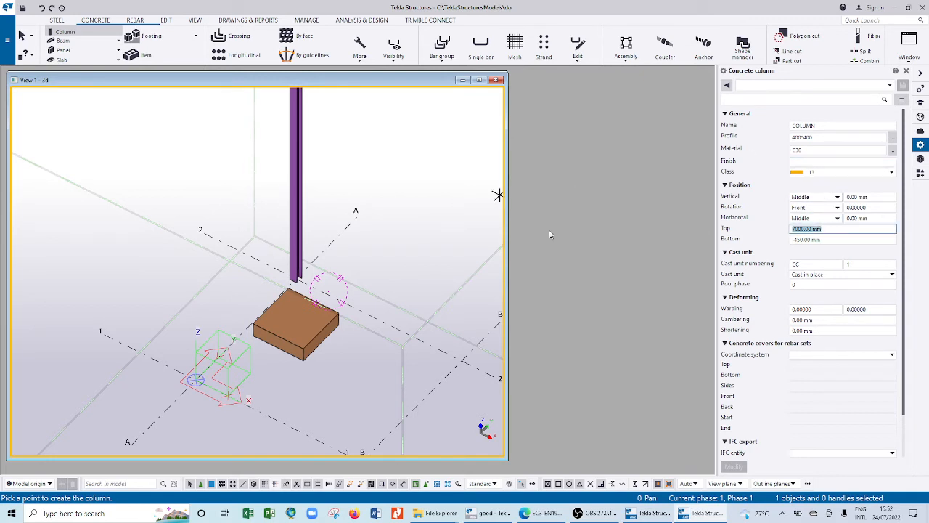
{"action": "left_click", "coordinate": [892, 137]}
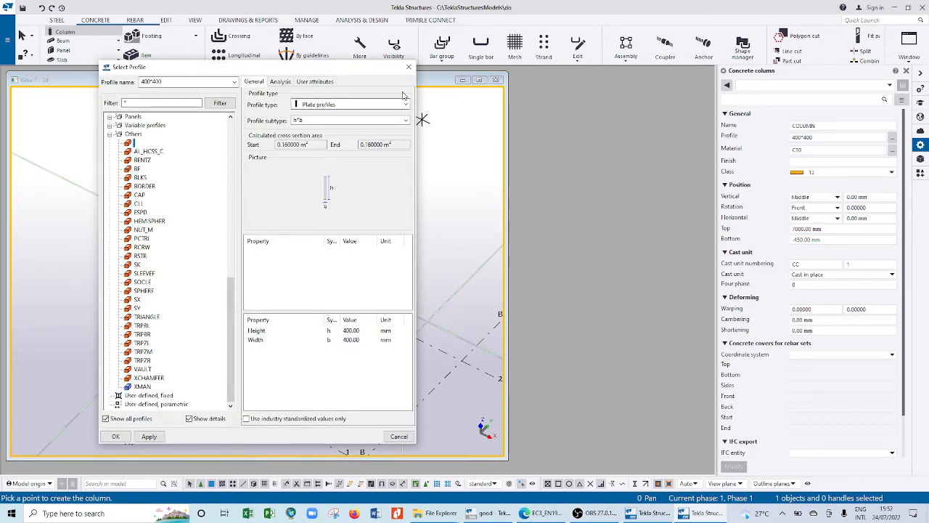
{"action": "left_click", "coordinate": [406, 68]}
{"action": "double_click", "coordinate": [802, 138]}
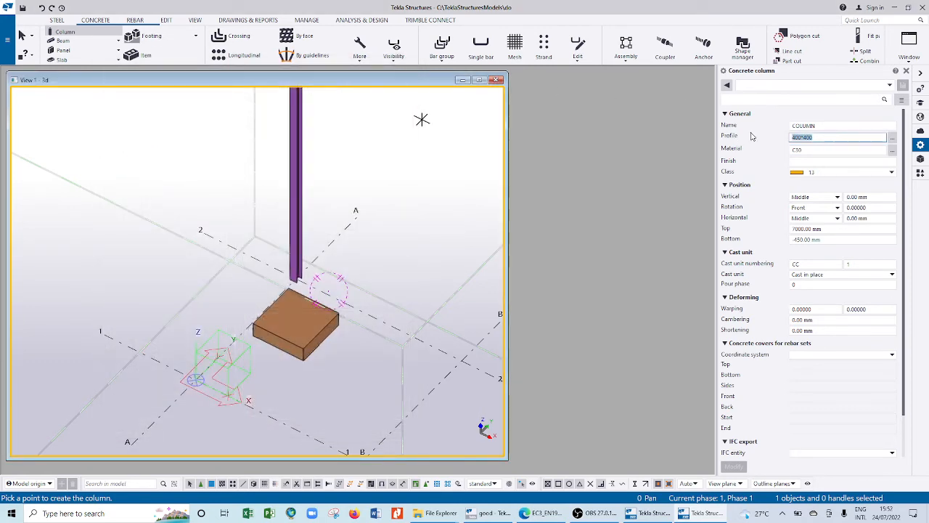
{"action": "left_click", "coordinate": [796, 137]}
{"action": "key", "text": "BackSpace"}
{"action": "type", "text": "2"}
Set the concrete column's material grade to C25/30 from the material catalog
{"action": "left_click", "coordinate": [893, 150]}
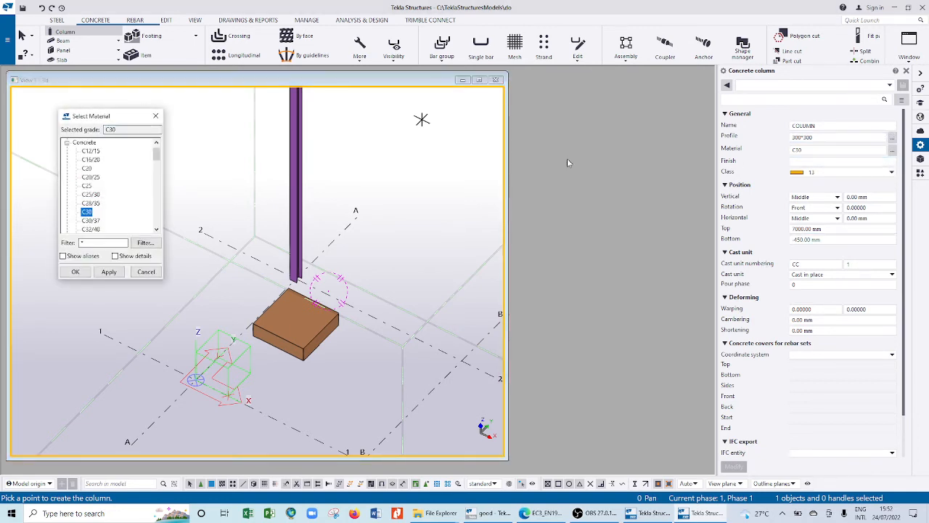
{"action": "left_click", "coordinate": [90, 195]}
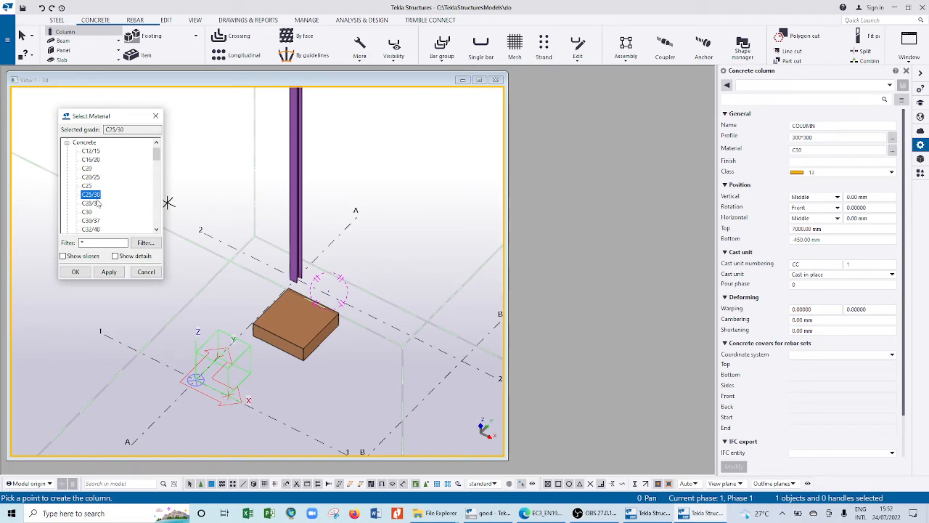
{"action": "left_click", "coordinate": [109, 272]}
{"action": "left_click", "coordinate": [76, 271]}
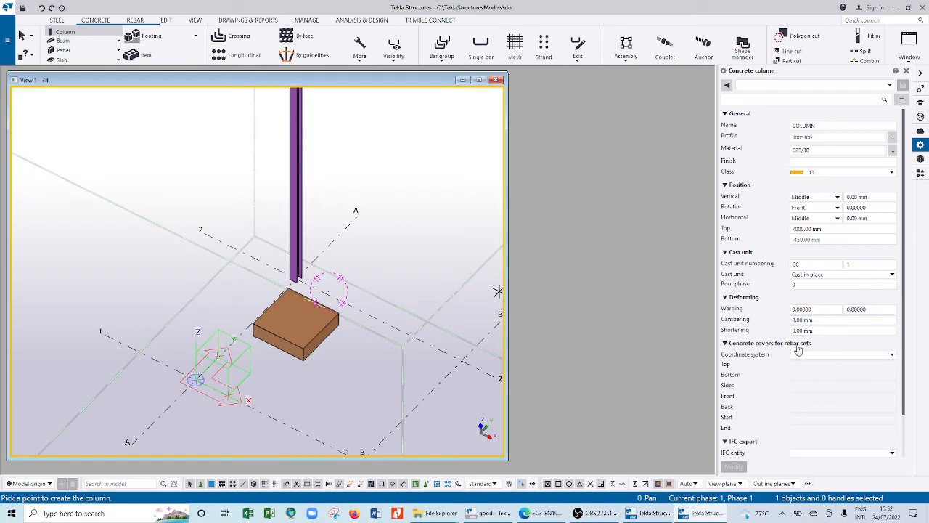
Set the concrete column's top level to 0 and its bottom level to -1000 mm
{"action": "left_click", "coordinate": [825, 229]}
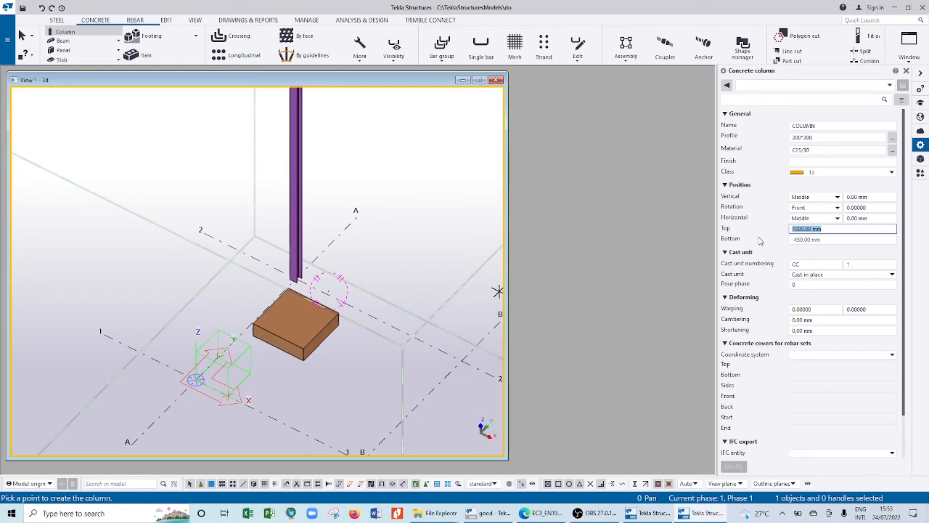
{"action": "type", "text": "0"}
{"action": "left_click", "coordinate": [842, 240]}
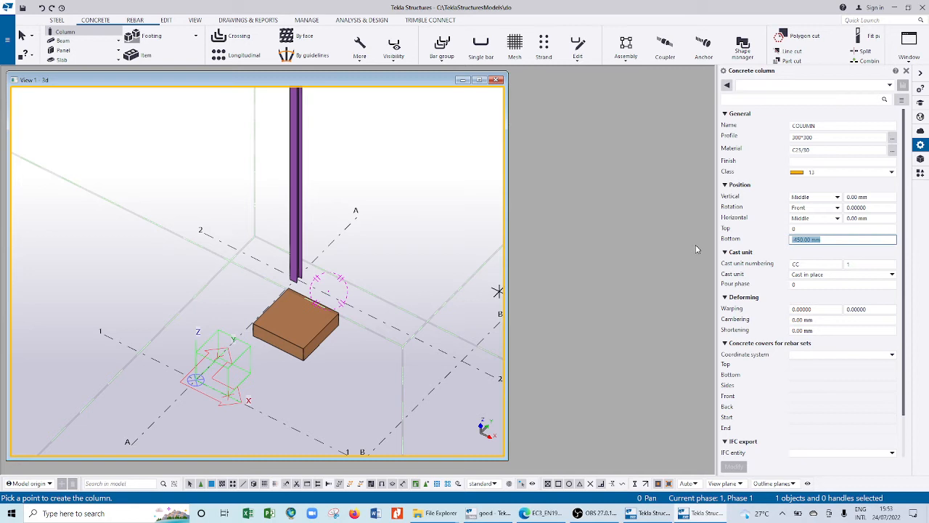
{"action": "type", "text": "1000"}
Place the concrete stub column at grid intersection A-2 between the steel column and pad footing, and end the column command
{"action": "scroll", "coordinate": [289, 282], "scroll_direction": "up", "scroll_amount": 3}
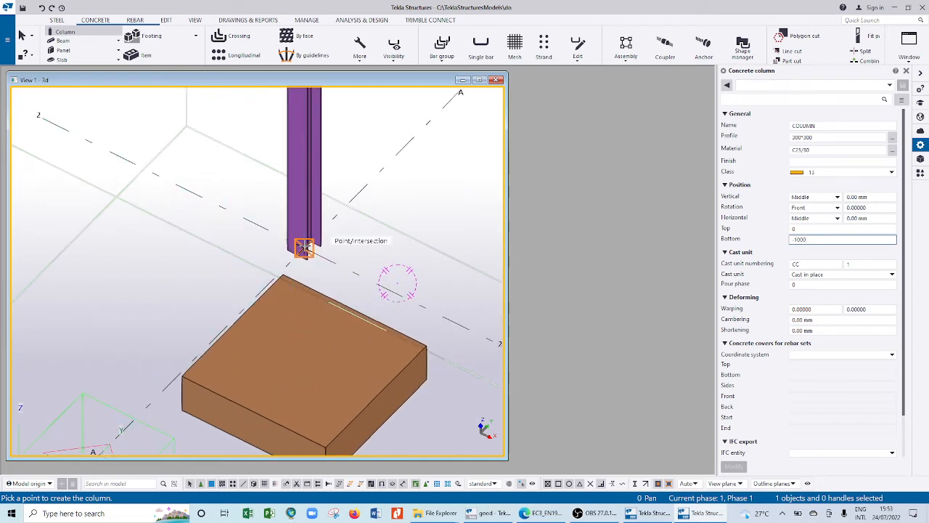
{"action": "left_click", "coordinate": [304, 247]}
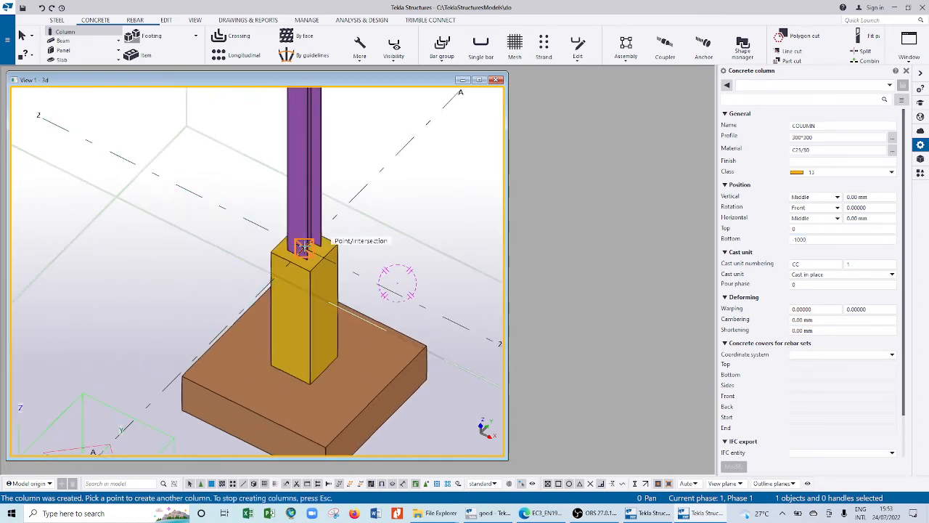
{"action": "scroll", "coordinate": [341, 312], "scroll_direction": "down", "scroll_amount": 5}
{"action": "scroll", "coordinate": [379, 280], "scroll_direction": "up", "scroll_amount": 2}
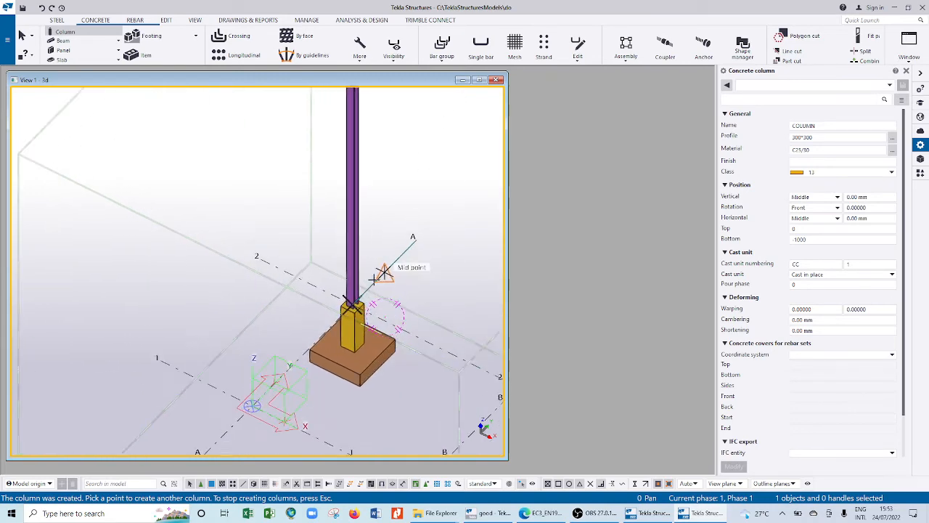
{"action": "scroll", "coordinate": [364, 328], "scroll_direction": "down", "scroll_amount": 3}
{"action": "scroll", "coordinate": [366, 262], "scroll_direction": "up", "scroll_amount": 2}
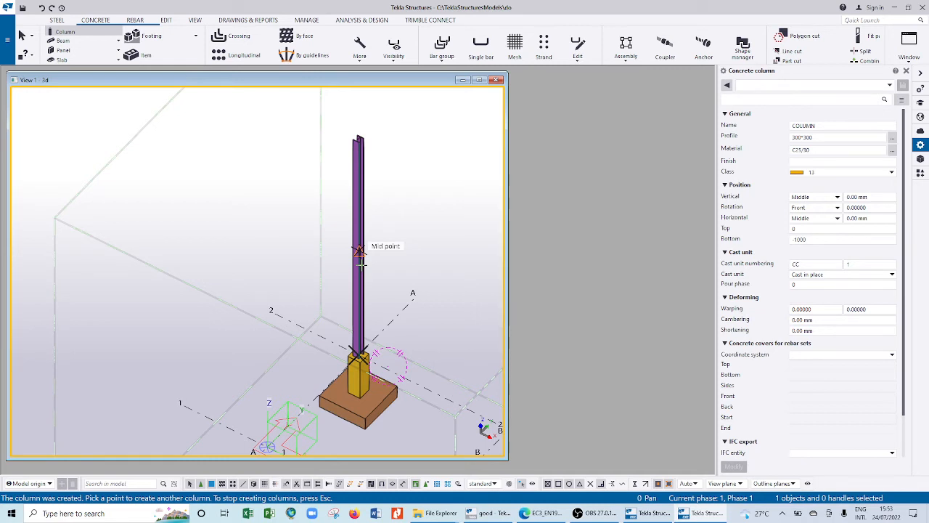
{"action": "right_click", "coordinate": [399, 177]}
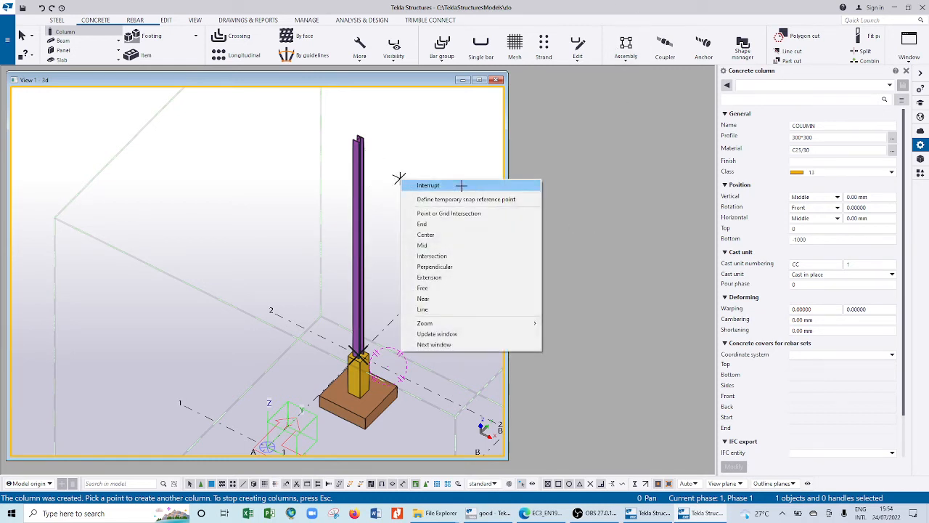
{"action": "left_click", "coordinate": [461, 185]}
{"action": "left_click", "coordinate": [357, 238]}
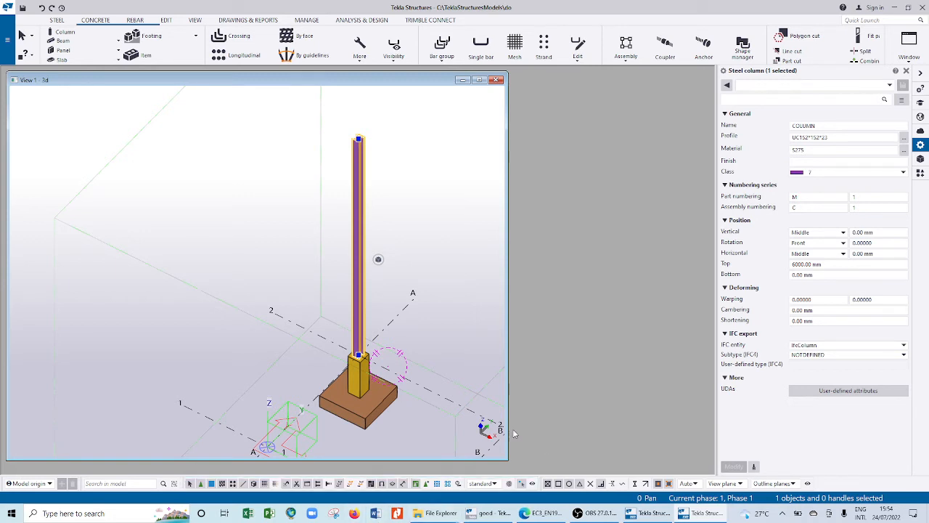
{"action": "scroll", "coordinate": [413, 395], "scroll_direction": "down", "scroll_amount": 1}
{"action": "scroll", "coordinate": [386, 365], "scroll_direction": "down", "scroll_amount": 6}
{"action": "scroll", "coordinate": [384, 355], "scroll_direction": "up", "scroll_amount": 7}
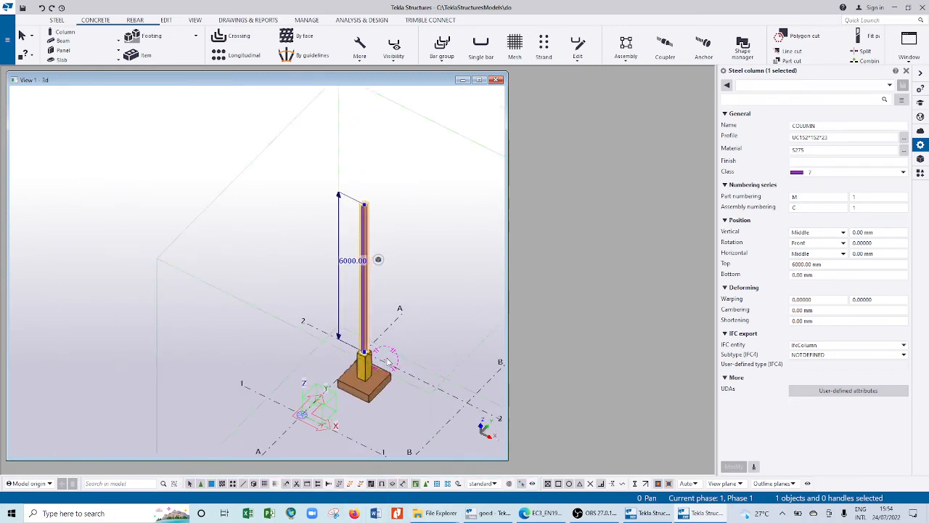
{"action": "scroll", "coordinate": [385, 356], "scroll_direction": "down", "scroll_amount": 2}
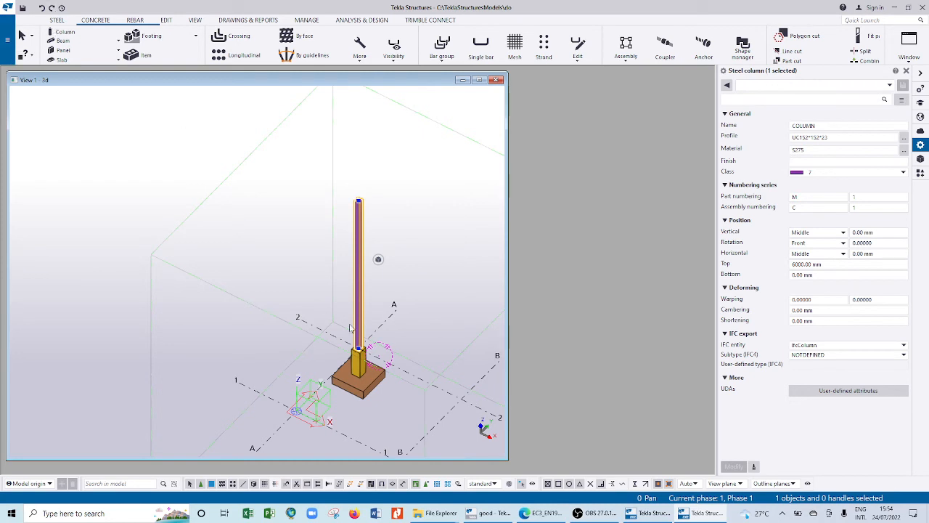
{"action": "scroll", "coordinate": [429, 403], "scroll_direction": "up", "scroll_amount": 5}
Create plan and elevation views along all grid lines of the rectangular grid with the standard settings
{"action": "left_click", "coordinate": [413, 366]}
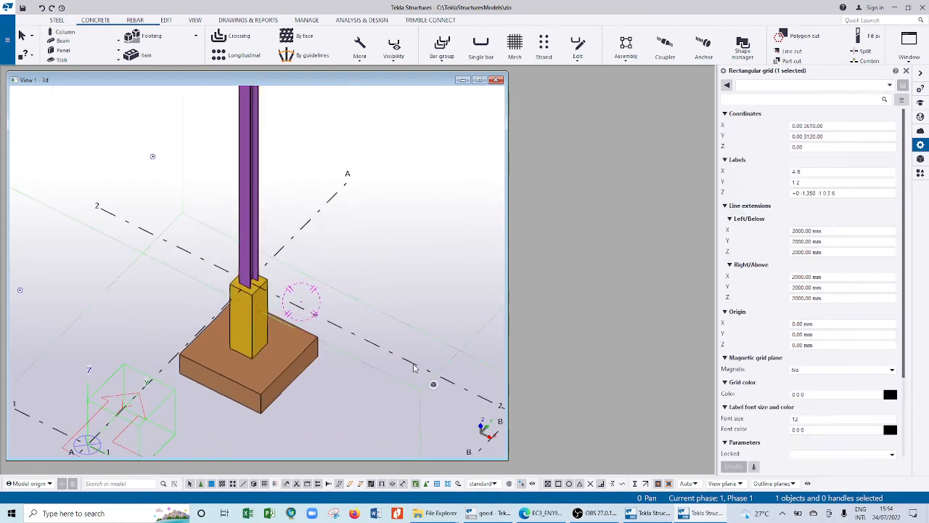
{"action": "right_click", "coordinate": [414, 368]}
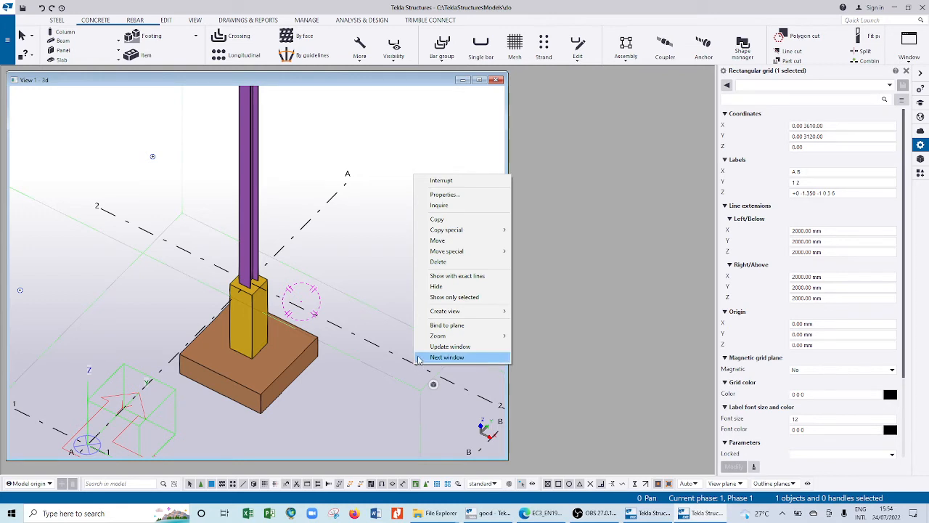
{"action": "mouse_move", "coordinate": [440, 316]}
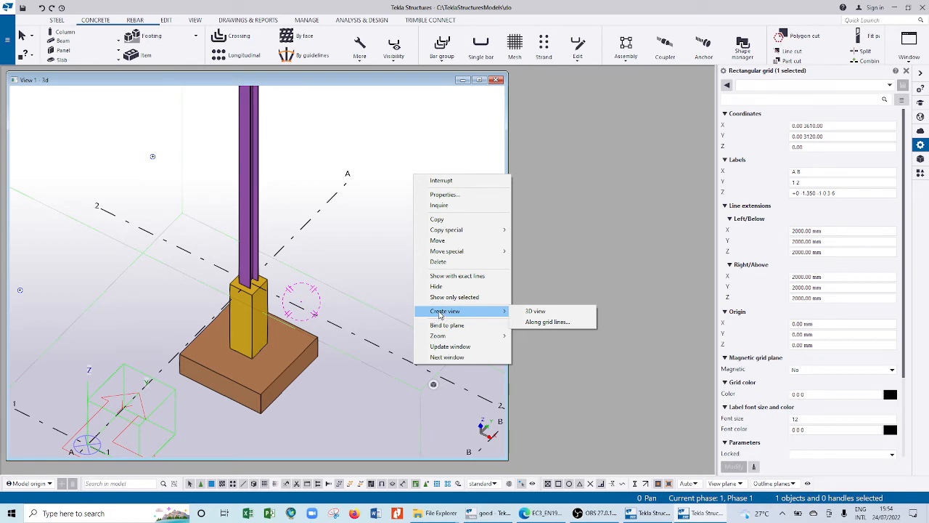
{"action": "left_click", "coordinate": [547, 323]}
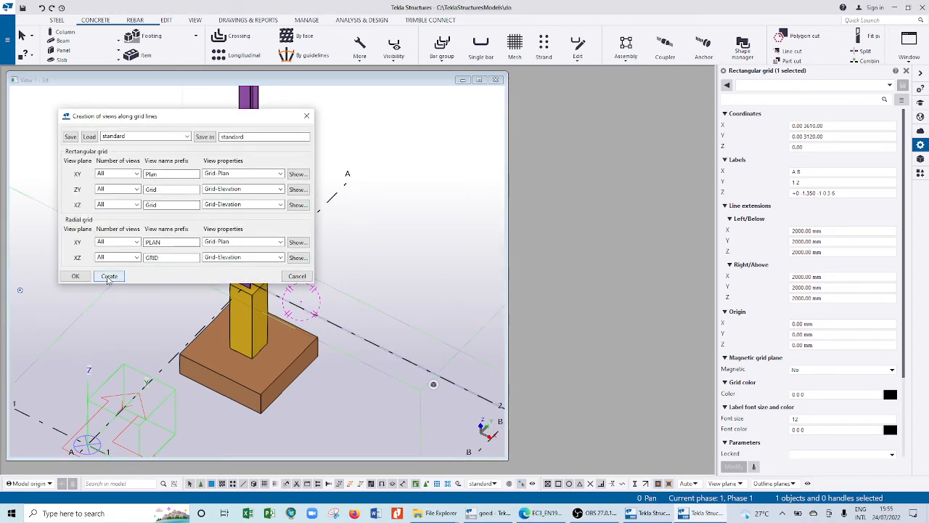
{"action": "left_click", "coordinate": [109, 277]}
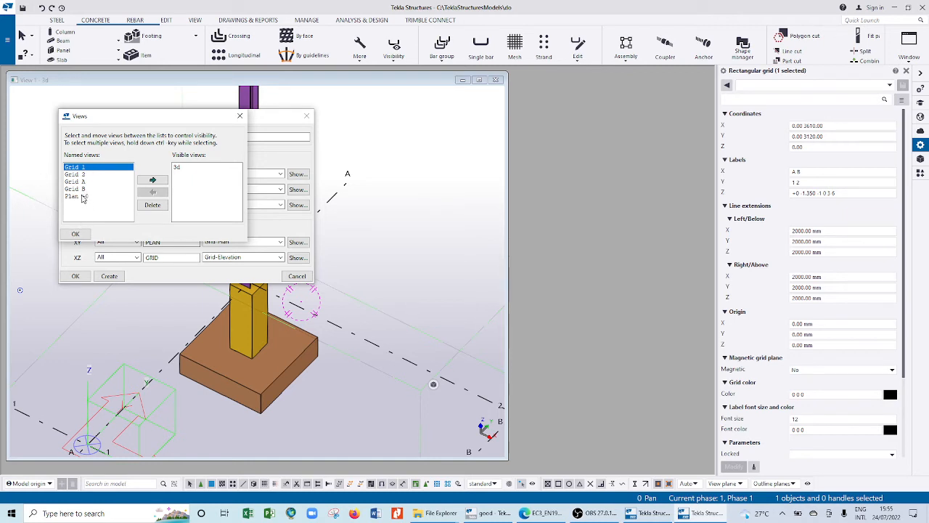
Make the named views Plan +0, Grid A, Grid B, Grid 2 and Grid 1 visible and finish the grid view creation
{"action": "left_click", "coordinate": [77, 196]}
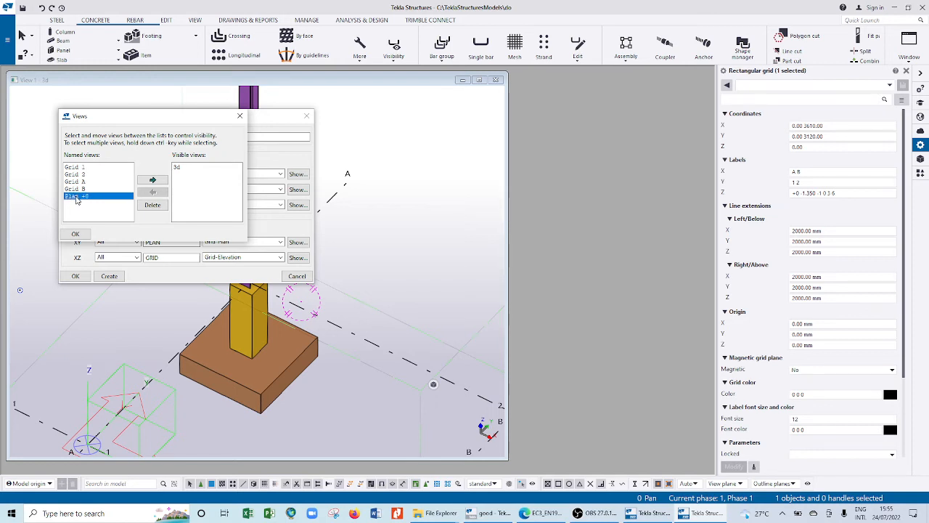
{"action": "left_click", "coordinate": [164, 182]}
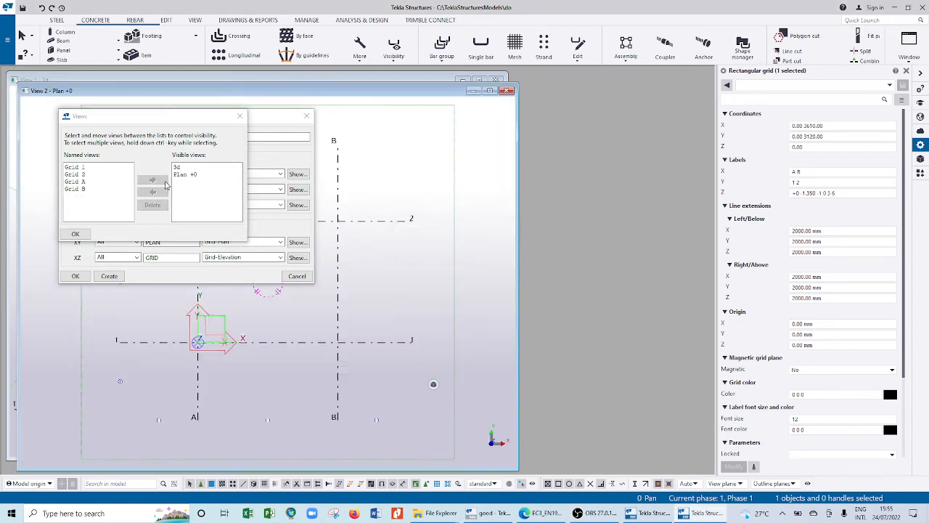
{"action": "left_click", "coordinate": [75, 181]}
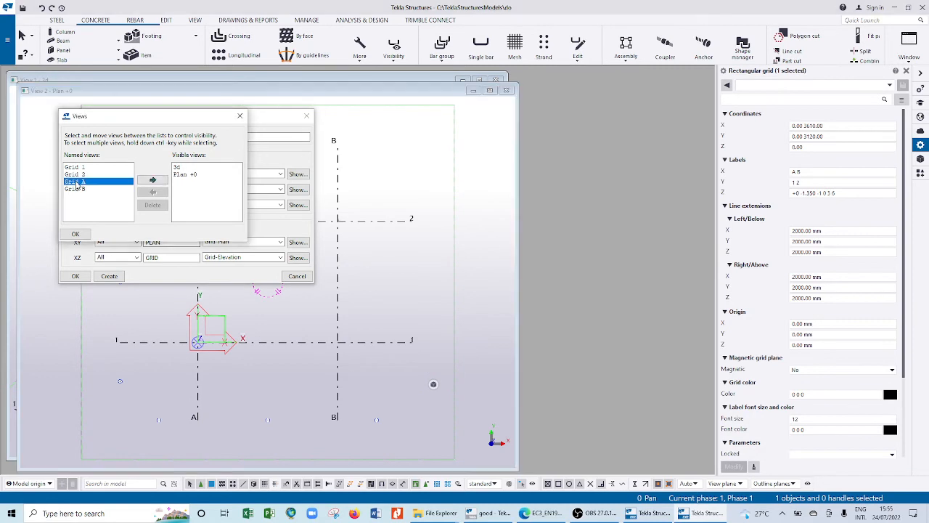
{"action": "left_click", "coordinate": [161, 182]}
{"action": "left_click", "coordinate": [82, 182]}
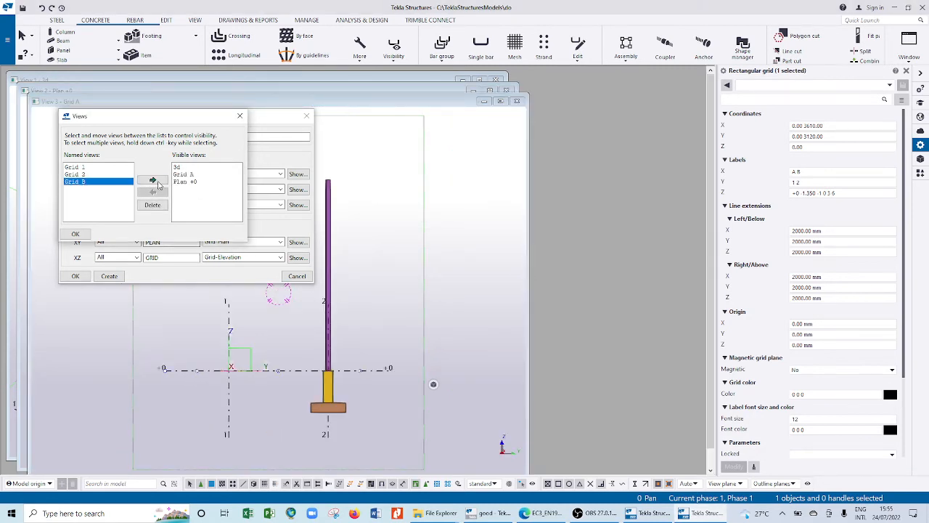
{"action": "left_click", "coordinate": [158, 181]}
{"action": "left_click", "coordinate": [75, 174]}
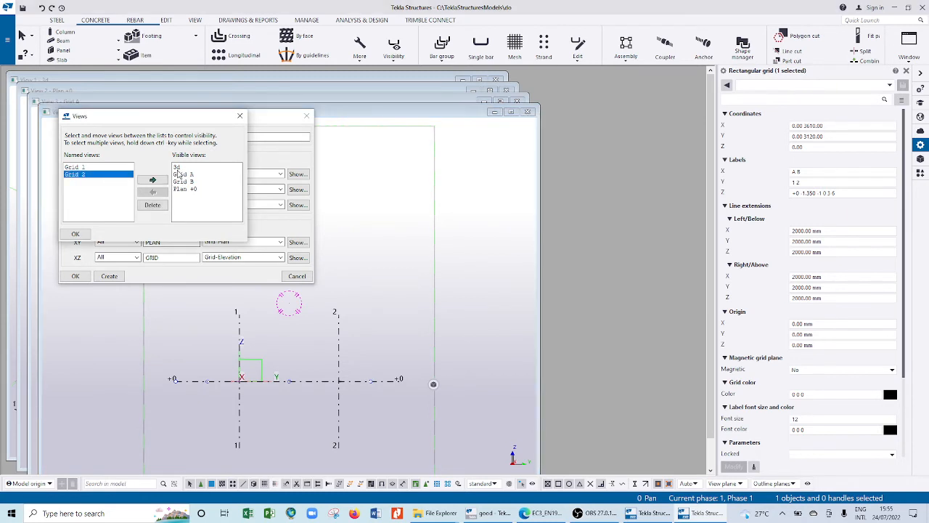
{"action": "left_click", "coordinate": [153, 179]}
{"action": "left_click", "coordinate": [77, 168]}
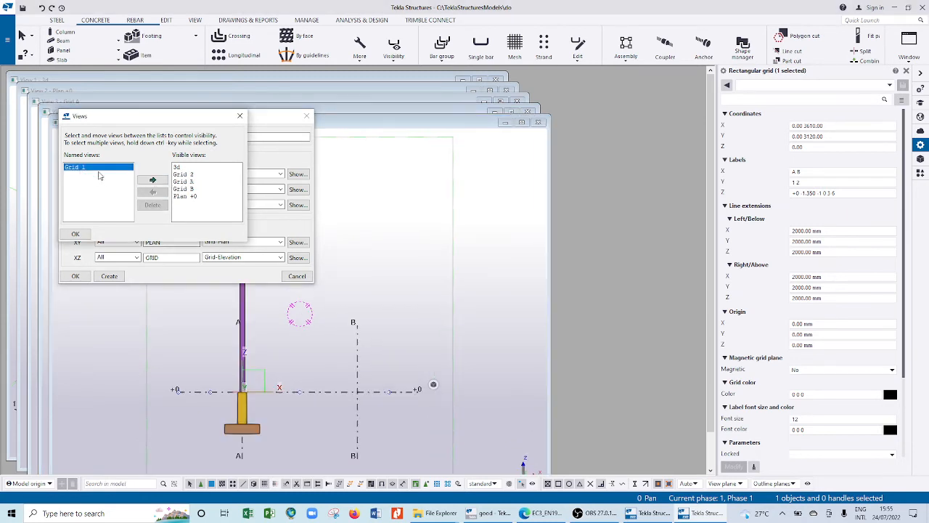
{"action": "left_click", "coordinate": [152, 180]}
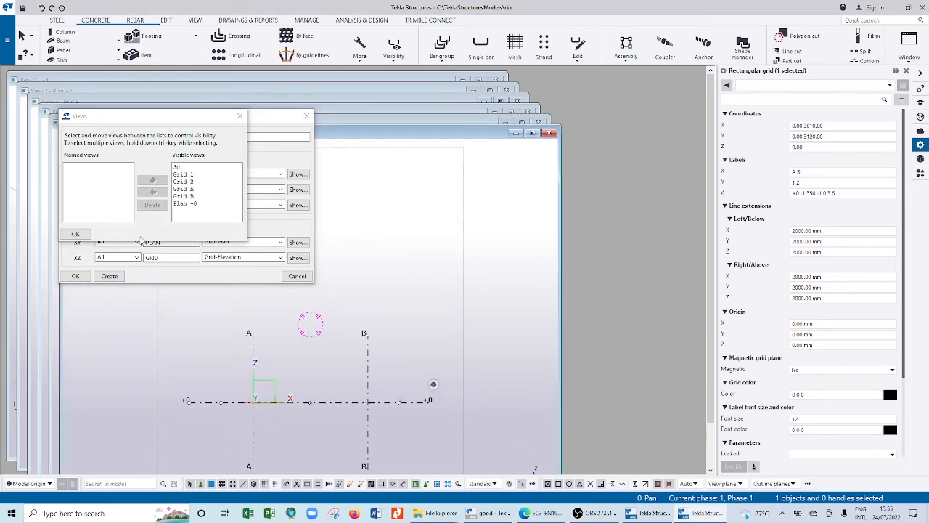
{"action": "left_click", "coordinate": [76, 234]}
{"action": "left_click", "coordinate": [76, 276]}
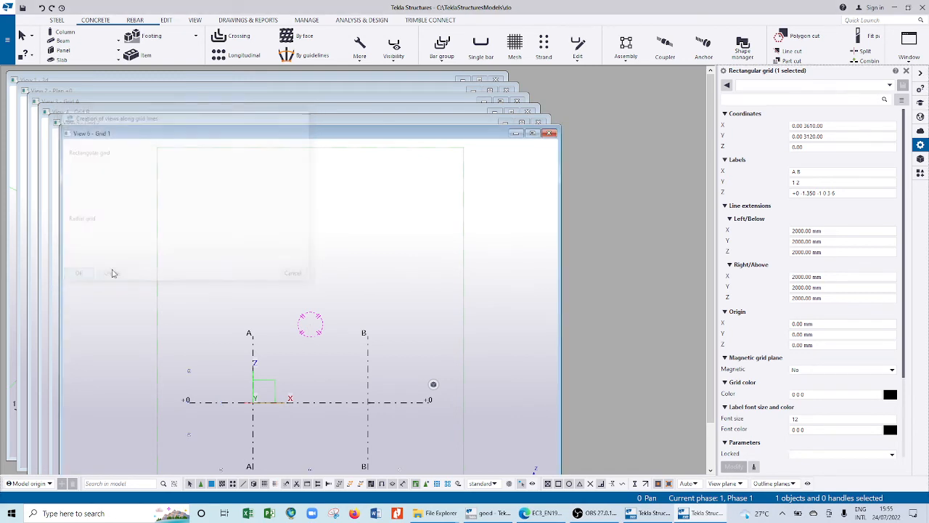
Move the 3d view window clear of the stacked grid views and bring the Plan +0 view to the front
{"action": "scroll", "coordinate": [286, 297], "scroll_direction": "down", "scroll_amount": 2}
{"action": "scroll", "coordinate": [307, 361], "scroll_direction": "up", "scroll_amount": 4}
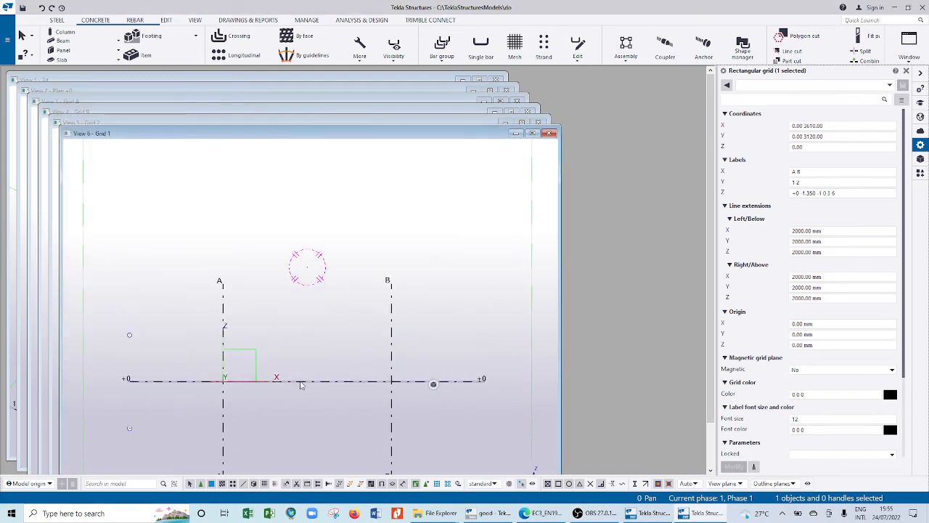
{"action": "scroll", "coordinate": [333, 250], "scroll_direction": "down", "scroll_amount": 2}
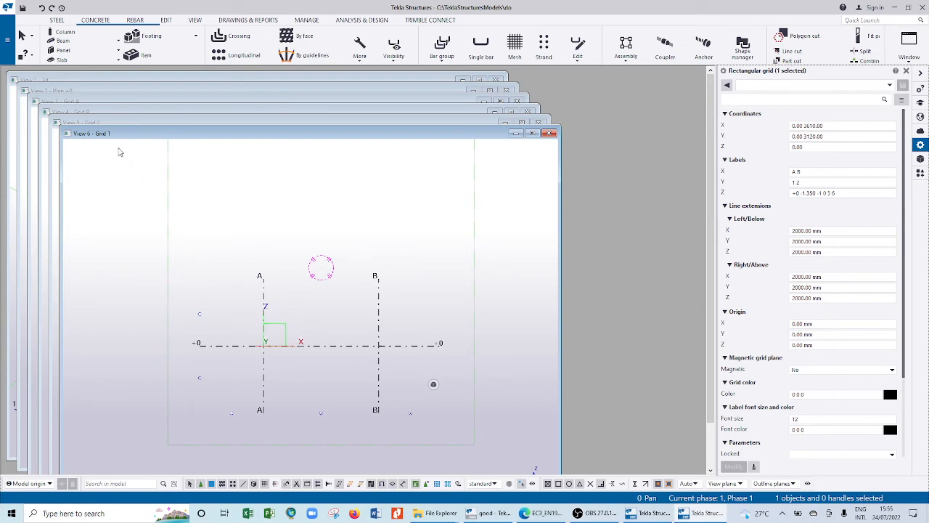
{"action": "left_click", "coordinate": [46, 80]}
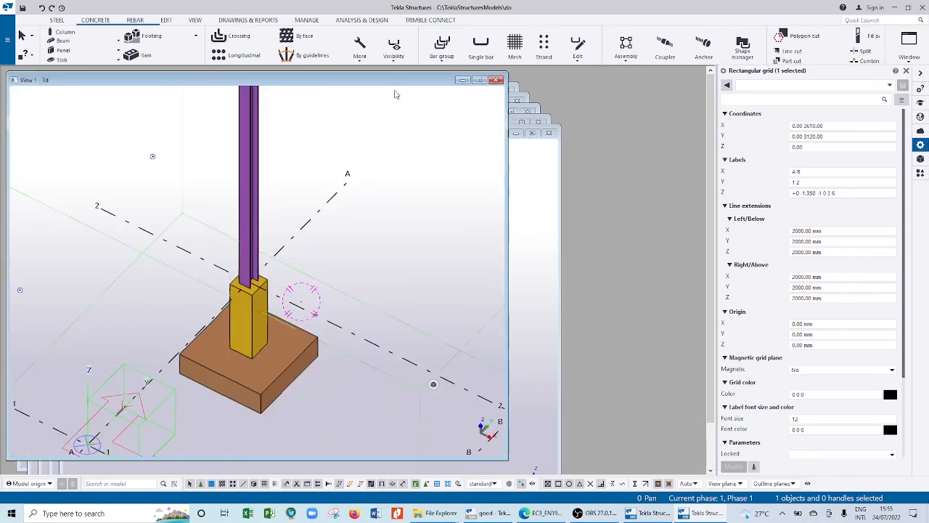
{"action": "left_click_drag", "start_coordinate": [376, 87], "coordinate": [660, 139]}
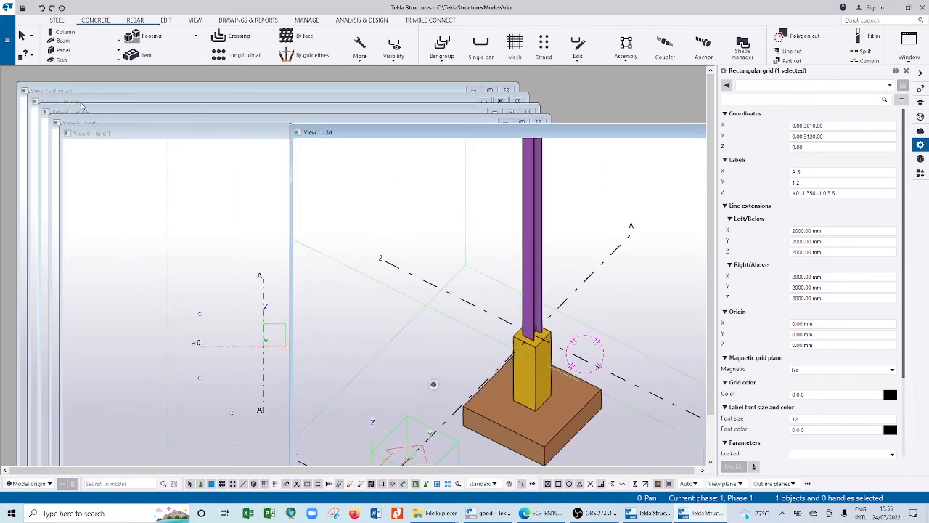
{"action": "left_click", "coordinate": [86, 90]}
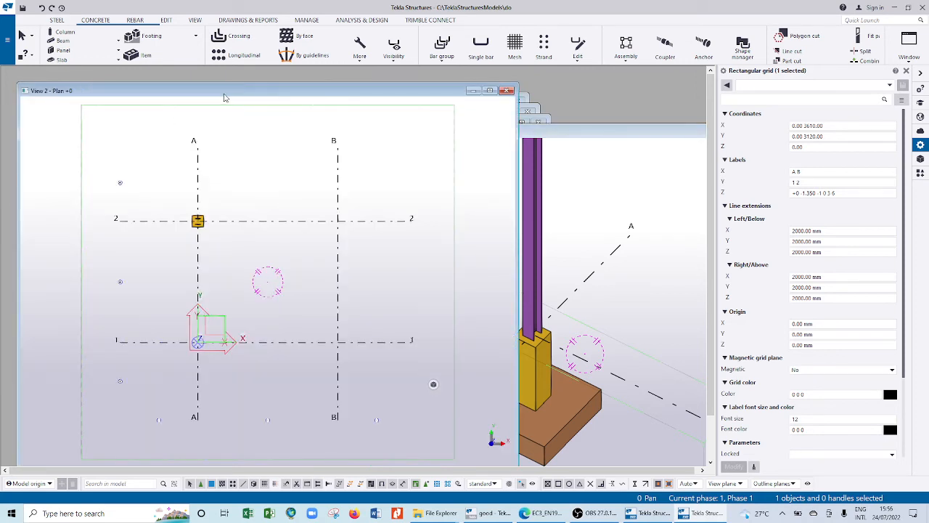
Move the Plan +0 view window aside to uncover the steel column's base in the 3d view
{"action": "left_click_drag", "start_coordinate": [222, 95], "coordinate": [174, 101]}
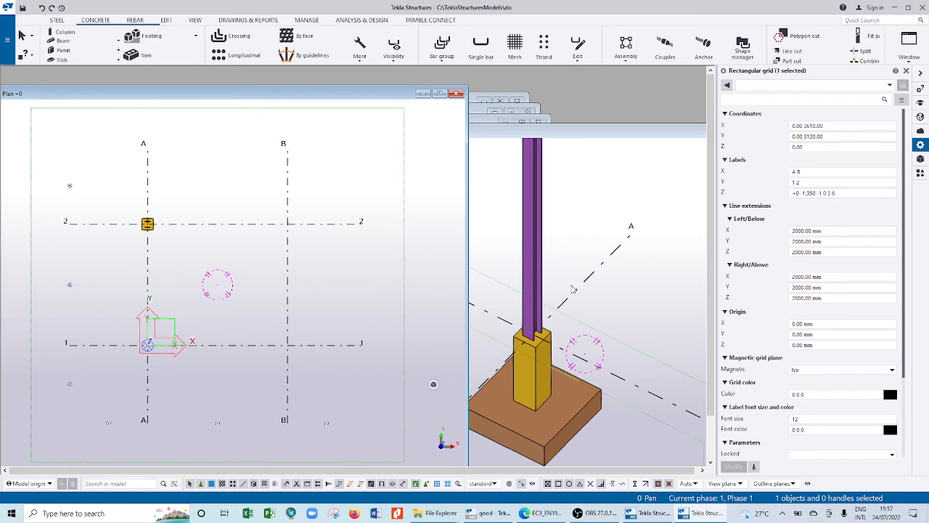
{"action": "scroll", "coordinate": [520, 349], "scroll_direction": "up", "scroll_amount": 2}
{"action": "scroll", "coordinate": [519, 345], "scroll_direction": "up", "scroll_amount": 4}
{"action": "scroll", "coordinate": [659, 302], "scroll_direction": "down", "scroll_amount": 3}
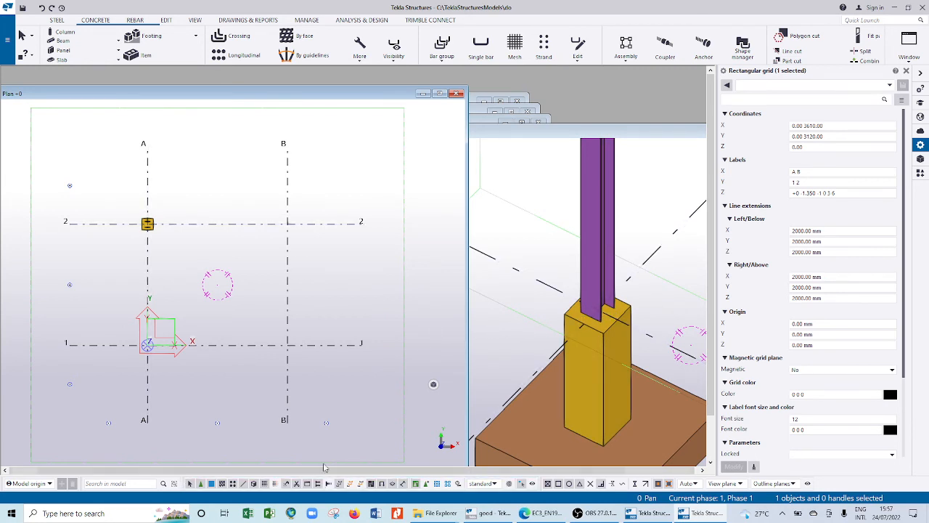
Browse the Connections group of the applications and components catalogue for a suitable column base connection
{"action": "left_click", "coordinate": [920, 175]}
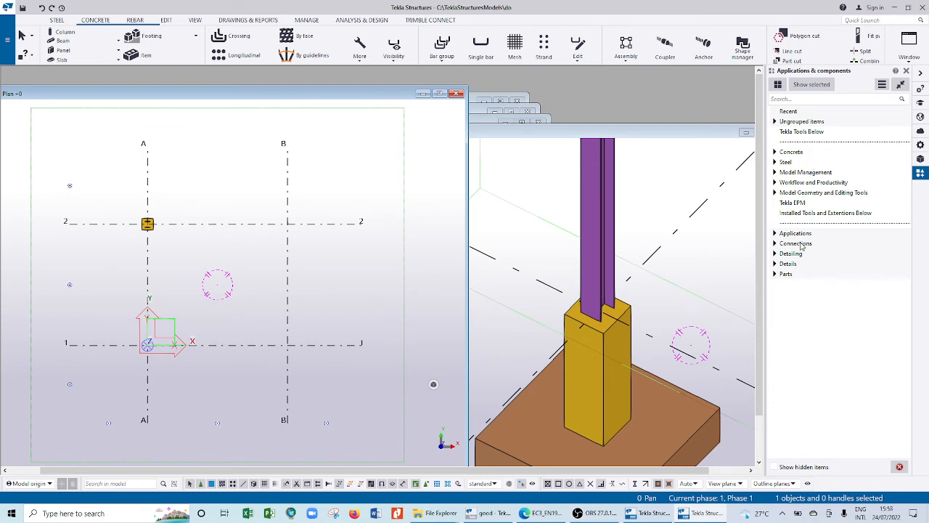
{"action": "mouse_move", "coordinate": [803, 247]}
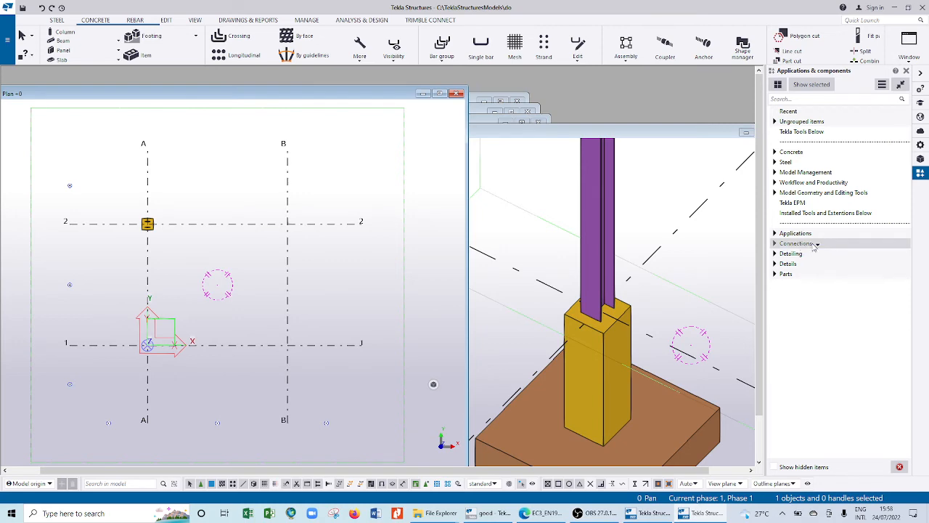
{"action": "left_click", "coordinate": [816, 247]}
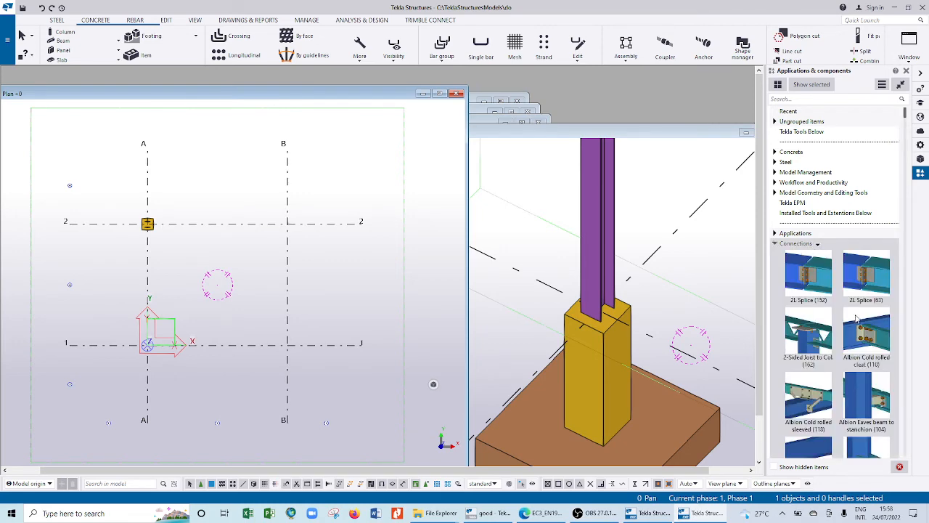
{"action": "scroll", "coordinate": [854, 350], "scroll_direction": "down", "scroll_amount": 5}
{"action": "scroll", "coordinate": [854, 351], "scroll_direction": "down", "scroll_amount": 10}
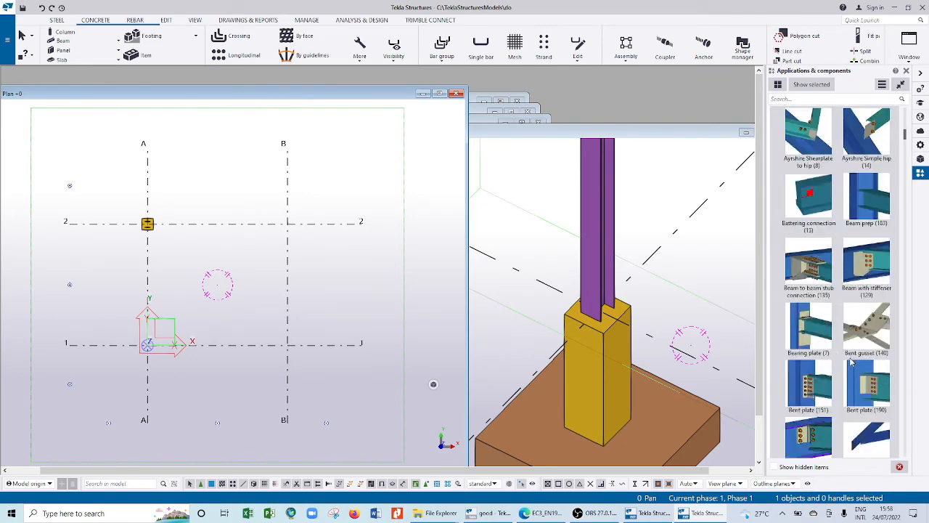
{"action": "scroll", "coordinate": [854, 365], "scroll_direction": "down", "scroll_amount": 10}
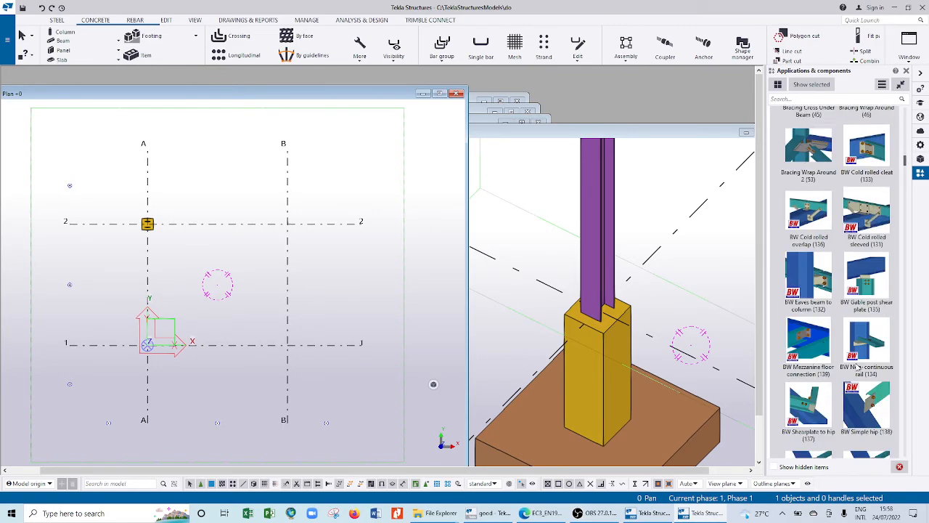
{"action": "scroll", "coordinate": [862, 363], "scroll_direction": "up", "scroll_amount": 10}
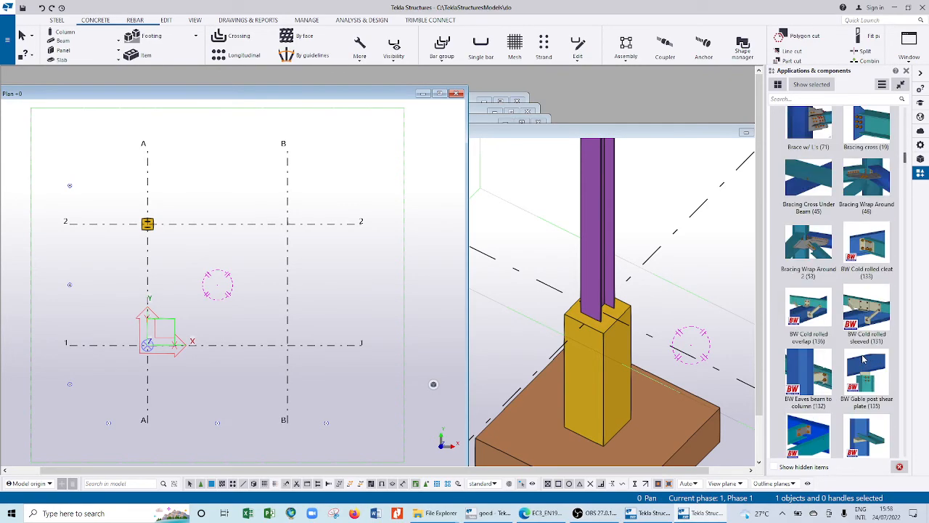
{"action": "scroll", "coordinate": [863, 359], "scroll_direction": "up", "scroll_amount": 10}
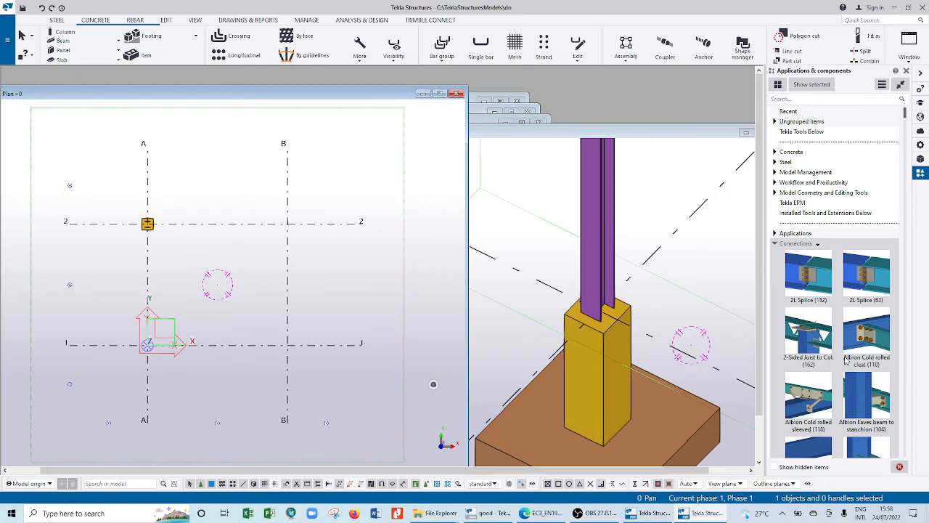
Search the component catalogue for BASE and for 104, clearing each search
{"action": "left_click", "coordinate": [791, 99]}
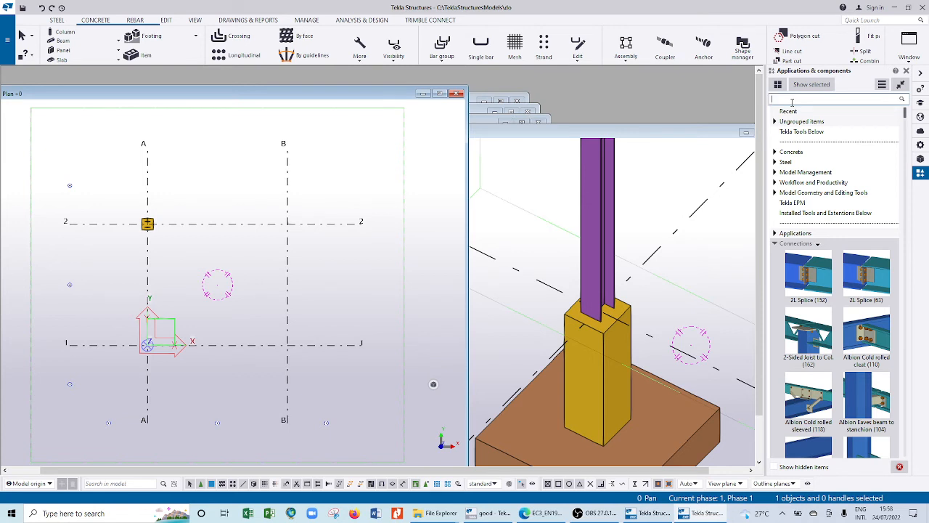
{"action": "type", "text": "BASE"}
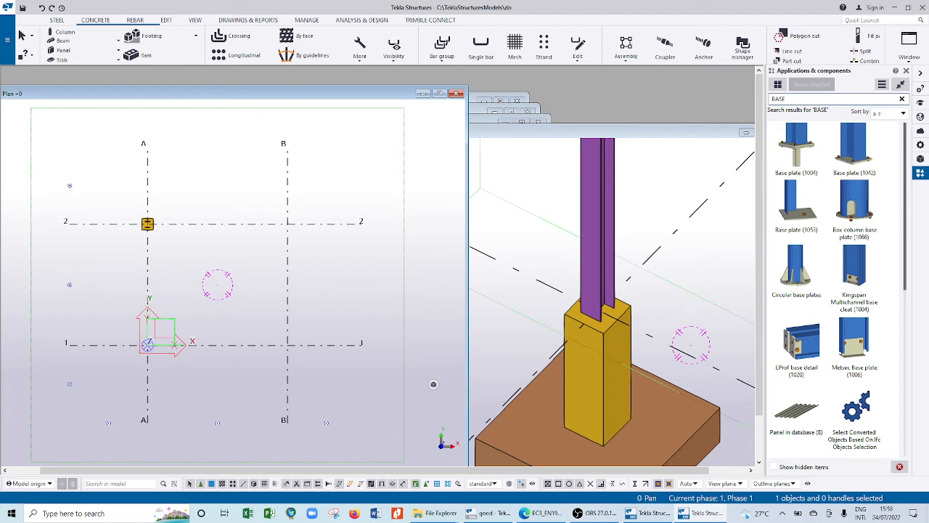
{"action": "key", "text": "BackSpace"}
{"action": "key", "text": "BackSpace"}
{"action": "key", "text": "BackSpace"}
{"action": "key", "text": "BackSpace"}
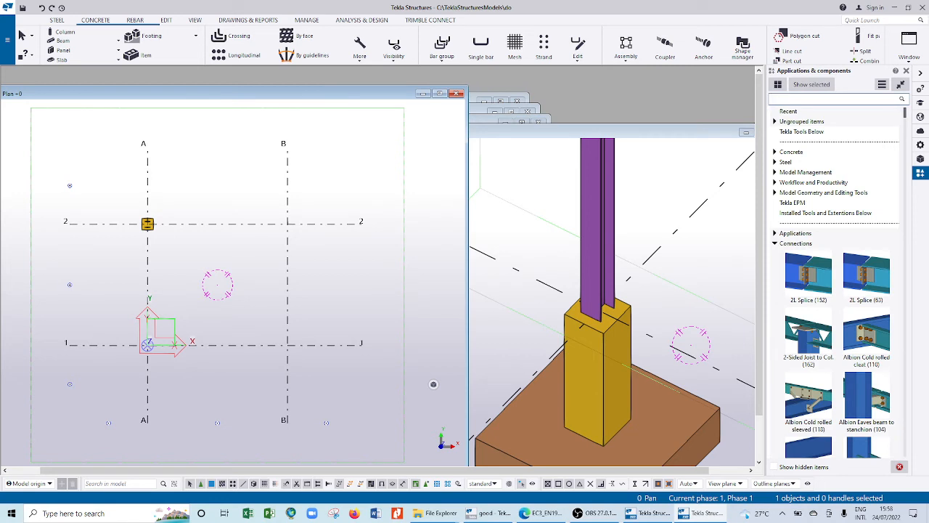
{"action": "type", "text": "104"}
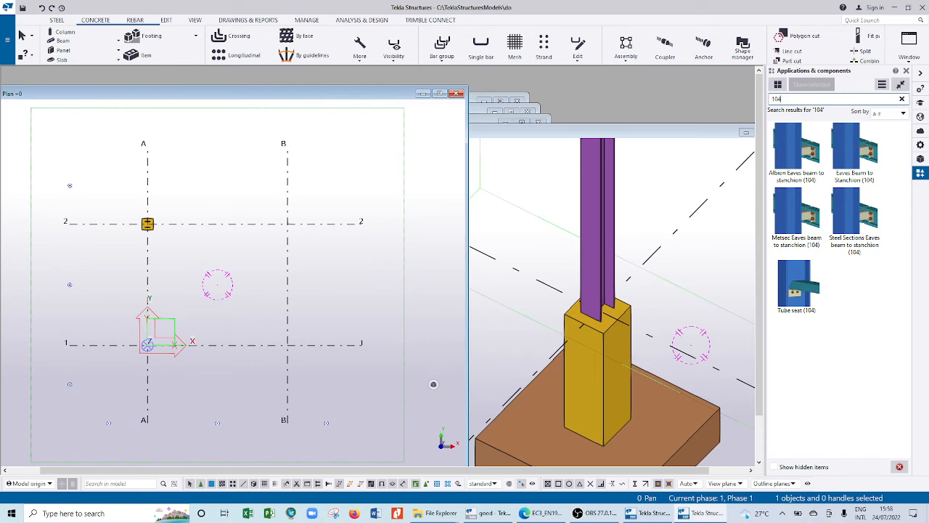
{"action": "key", "text": "BackSpace"}
{"action": "key", "text": "BackSpace"}
{"action": "key", "text": "BackSpace"}
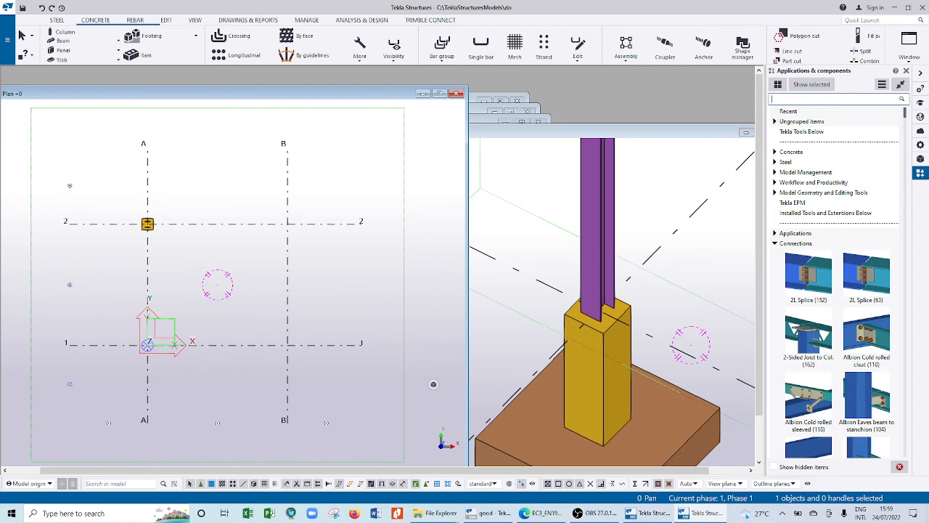
Search the component catalogue for BASE again, look through the base plate types and pick Base plate (1042)
{"action": "type", "text": "BASE"}
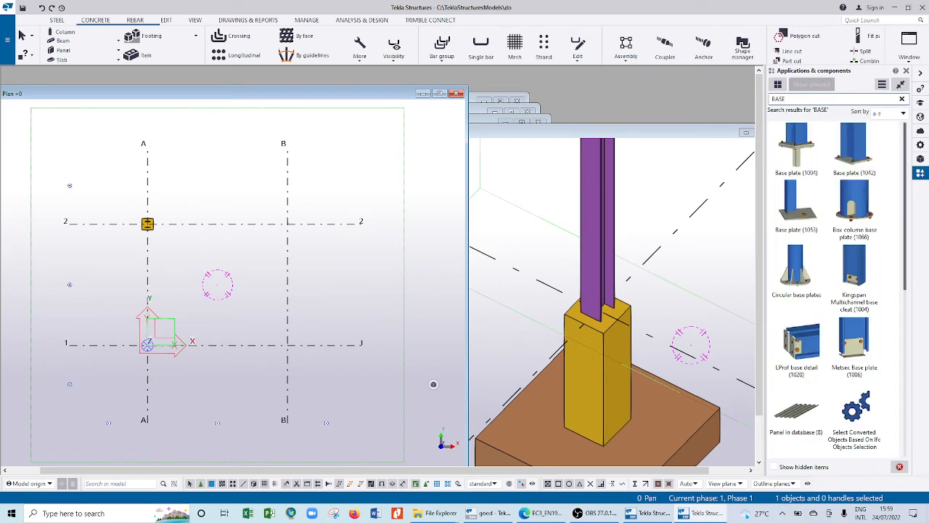
{"action": "scroll", "coordinate": [834, 232], "scroll_direction": "down", "scroll_amount": 5}
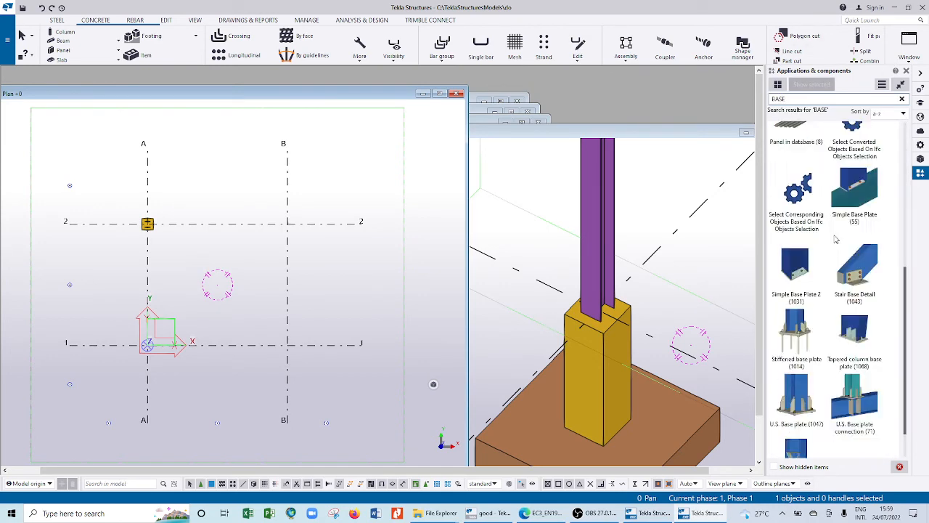
{"action": "scroll", "coordinate": [836, 240], "scroll_direction": "down", "scroll_amount": 1}
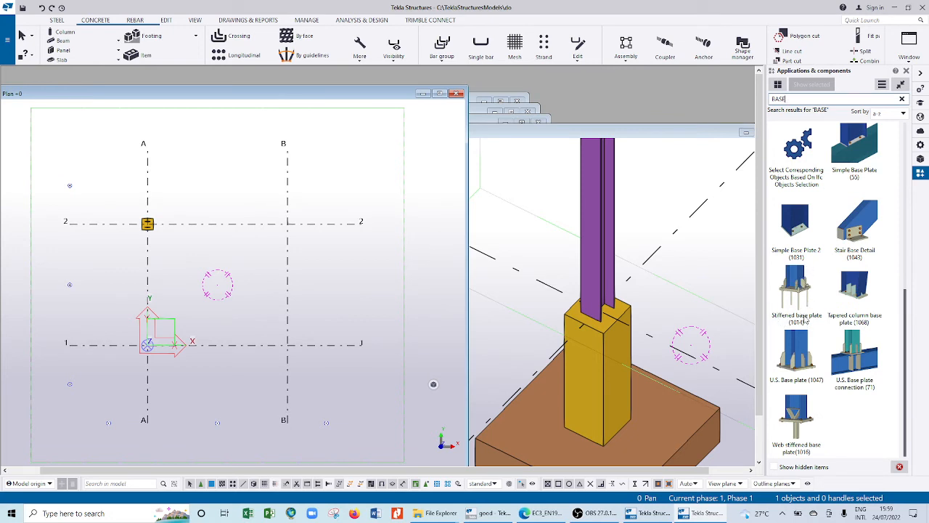
{"action": "scroll", "coordinate": [803, 312], "scroll_direction": "up", "scroll_amount": 5}
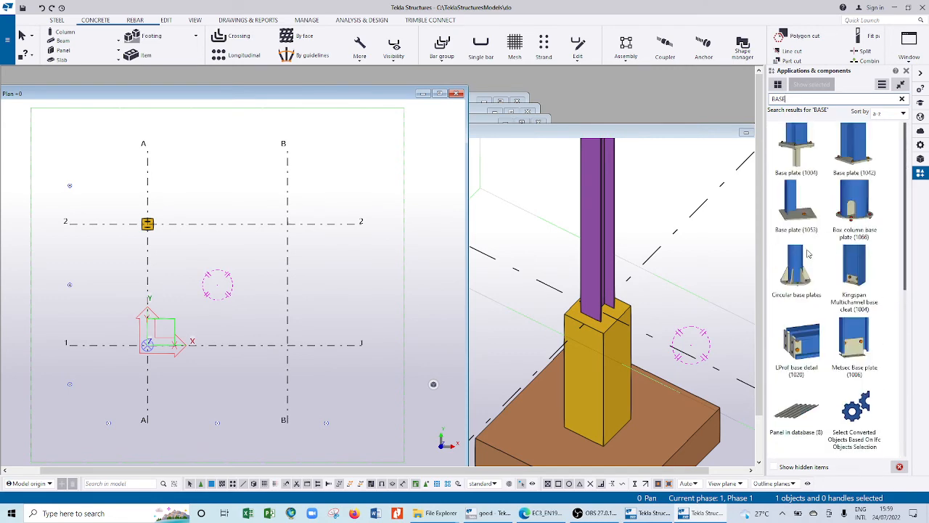
{"action": "left_click", "coordinate": [859, 156]}
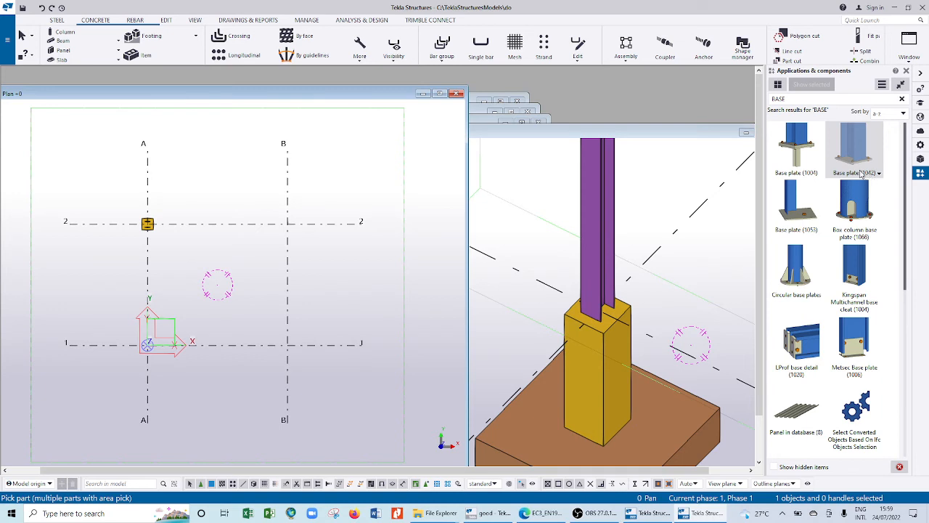
Search the component catalogue by the number 1042
{"action": "double_click", "coordinate": [774, 98]}
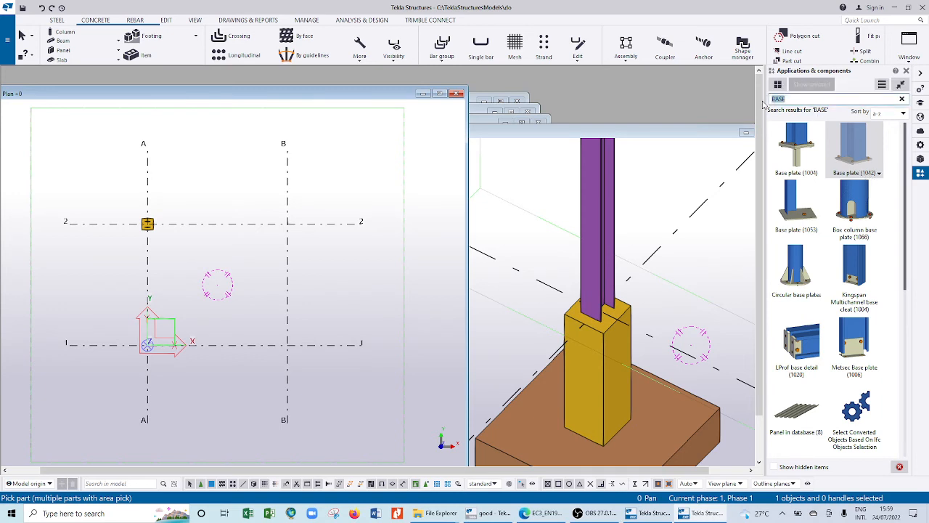
{"action": "type", "text": "1"}
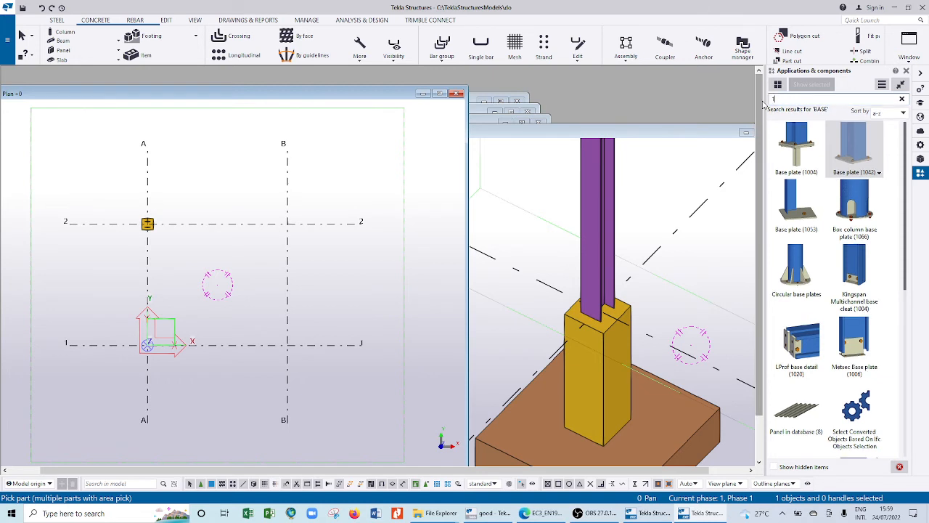
{"action": "type", "text": "04"}
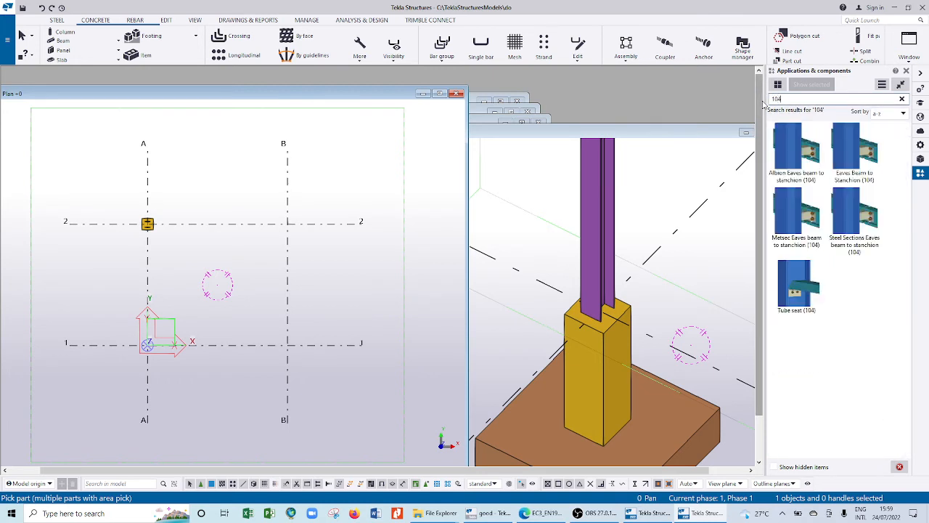
{"action": "type", "text": "2"}
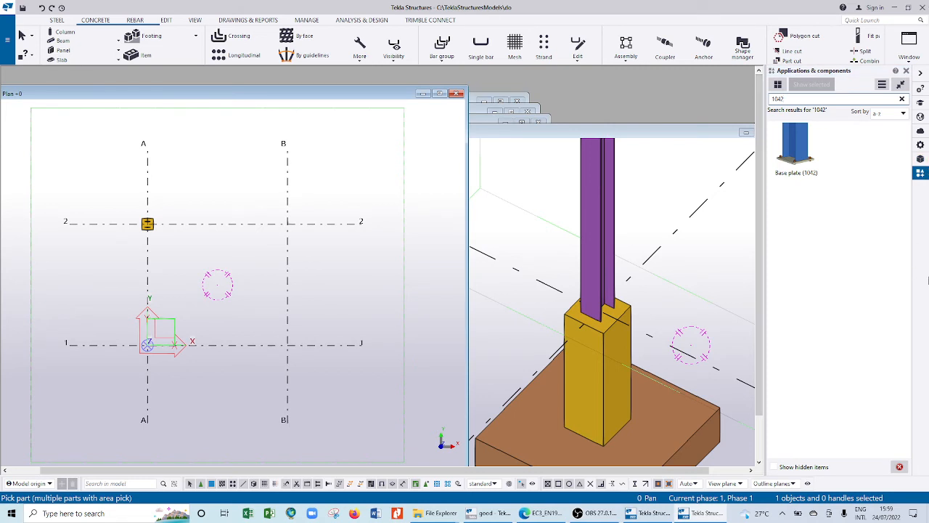
Add Base plate (1042) to the bottom end of the steel column at A-2, above the concrete stub, and end the command
{"action": "left_click", "coordinate": [806, 166]}
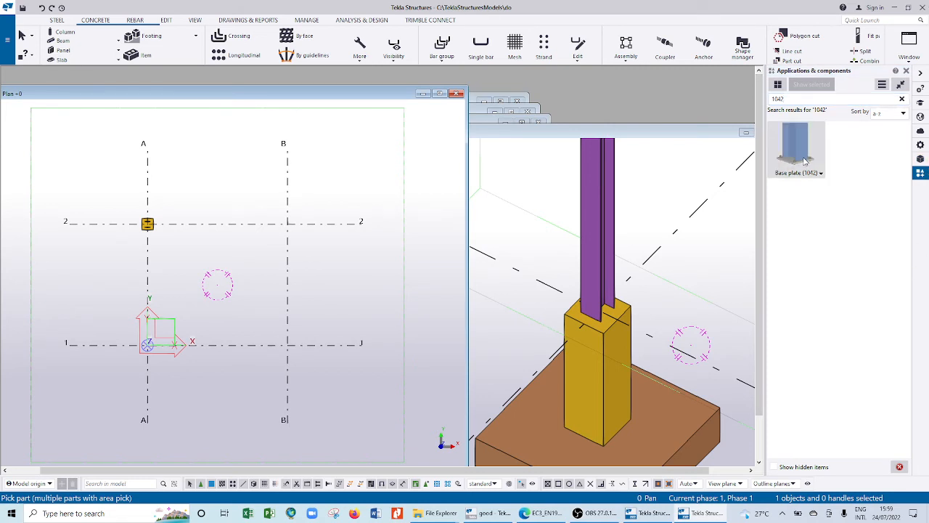
{"action": "scroll", "coordinate": [552, 268], "scroll_direction": "up", "scroll_amount": 5}
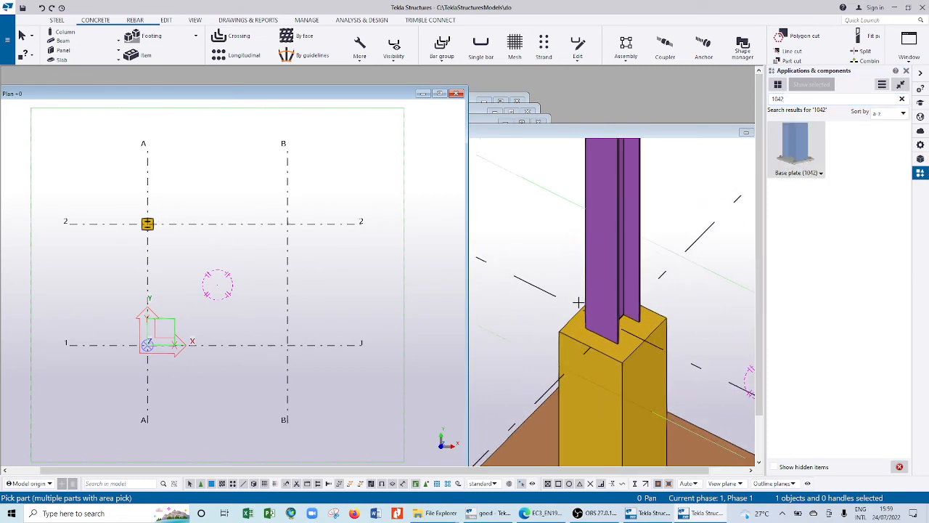
{"action": "left_click", "coordinate": [620, 203]}
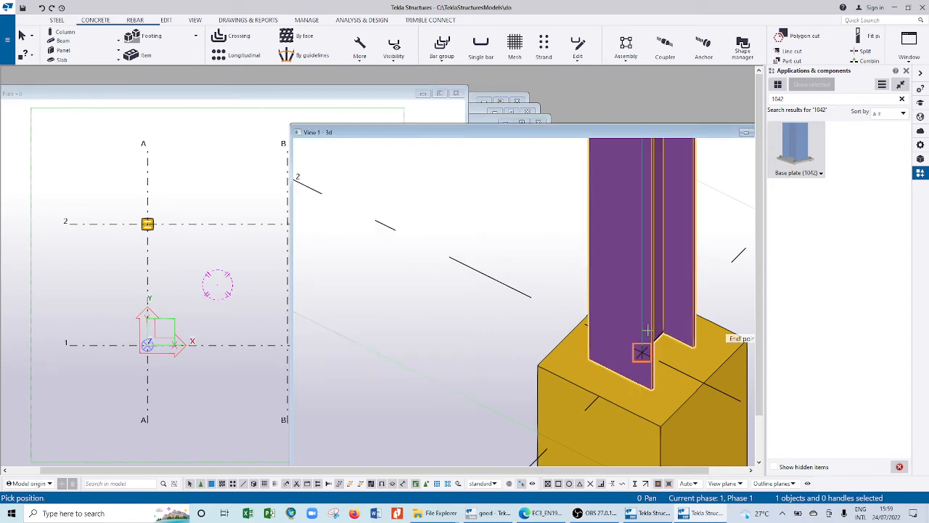
{"action": "left_click", "coordinate": [653, 387]}
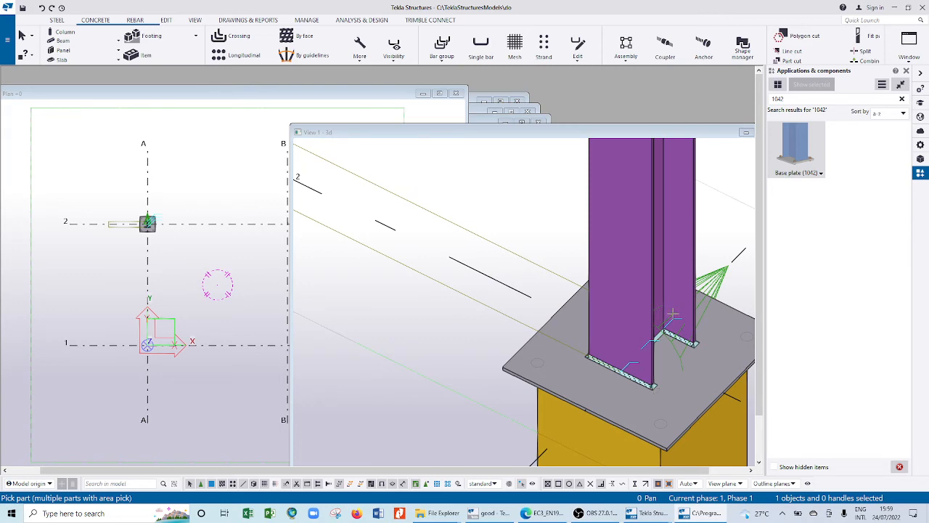
{"action": "scroll", "coordinate": [653, 387], "scroll_direction": "down", "scroll_amount": 5}
{"action": "scroll", "coordinate": [551, 365], "scroll_direction": "up", "scroll_amount": 6}
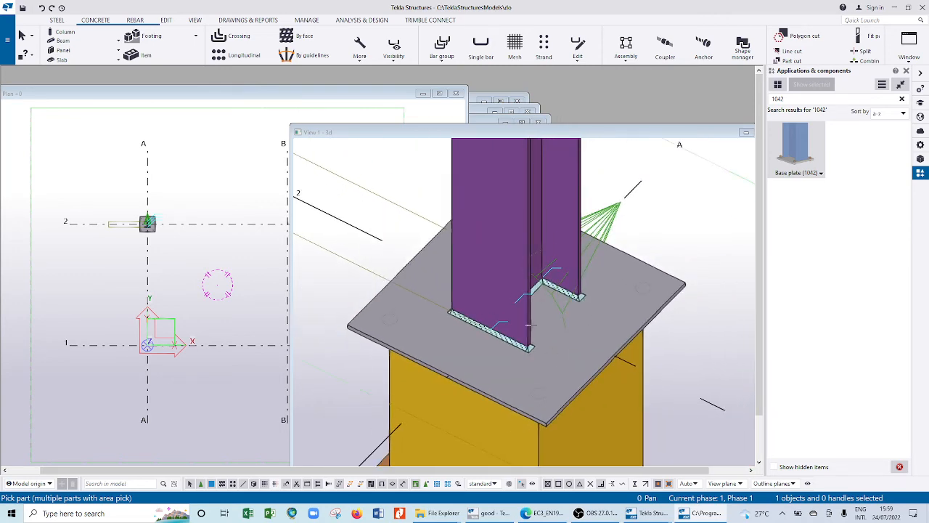
{"action": "scroll", "coordinate": [534, 327], "scroll_direction": "down", "scroll_amount": 5}
{"action": "right_click", "coordinate": [624, 241]}
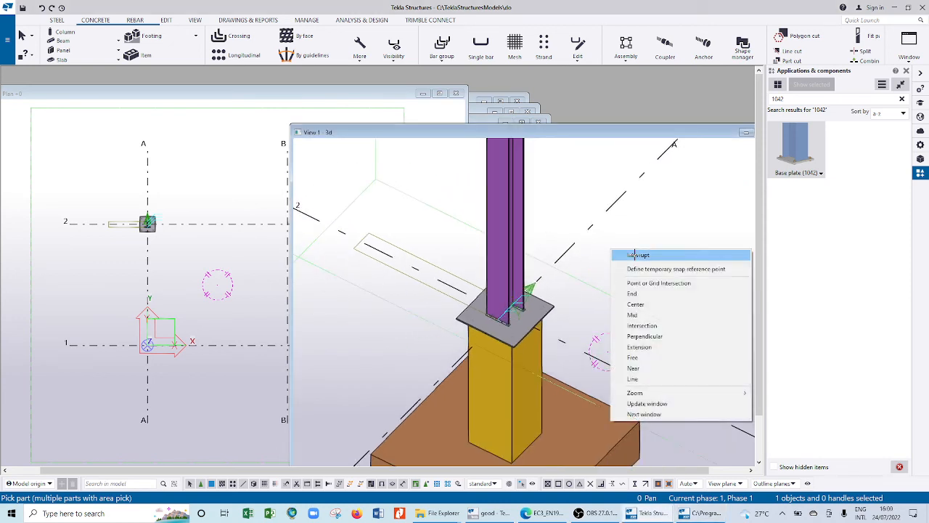
{"action": "left_click", "coordinate": [629, 255]}
{"action": "right_click", "coordinate": [601, 250]}
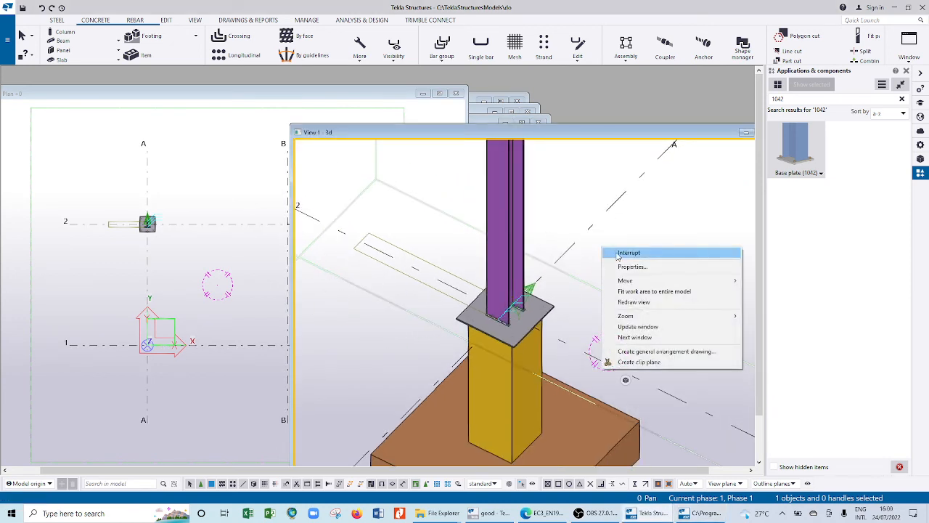
{"action": "left_click", "coordinate": [617, 253]}
{"action": "right_click", "coordinate": [618, 256]}
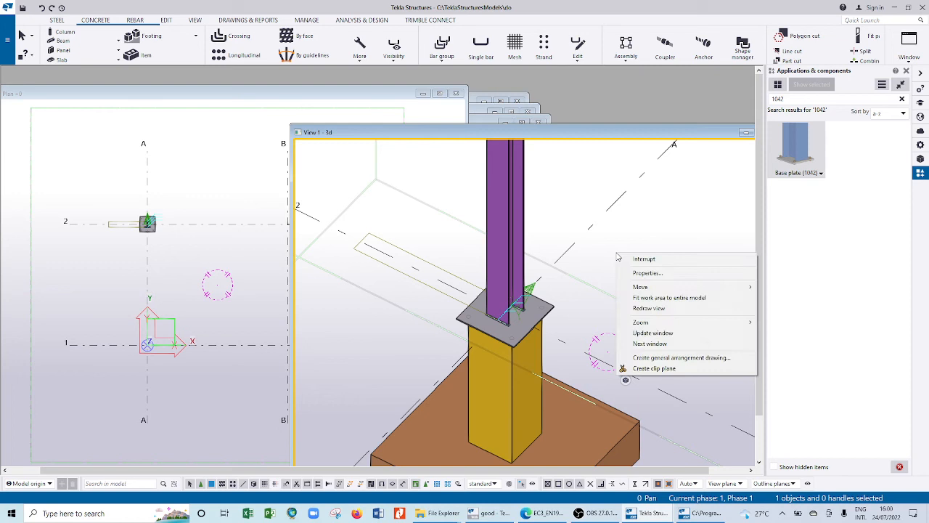
{"action": "left_click", "coordinate": [659, 261]}
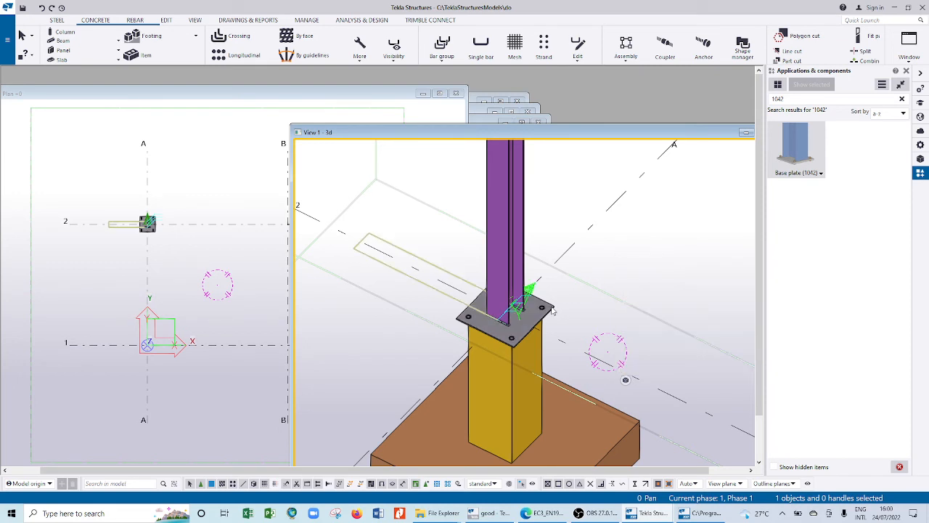
Open the Base plate (1042) connection settings for the plate under the steel column at A-2
{"action": "scroll", "coordinate": [494, 338], "scroll_direction": "up", "scroll_amount": 2}
{"action": "scroll", "coordinate": [549, 317], "scroll_direction": "up", "scroll_amount": 2}
{"action": "scroll", "coordinate": [544, 341], "scroll_direction": "down", "scroll_amount": 2}
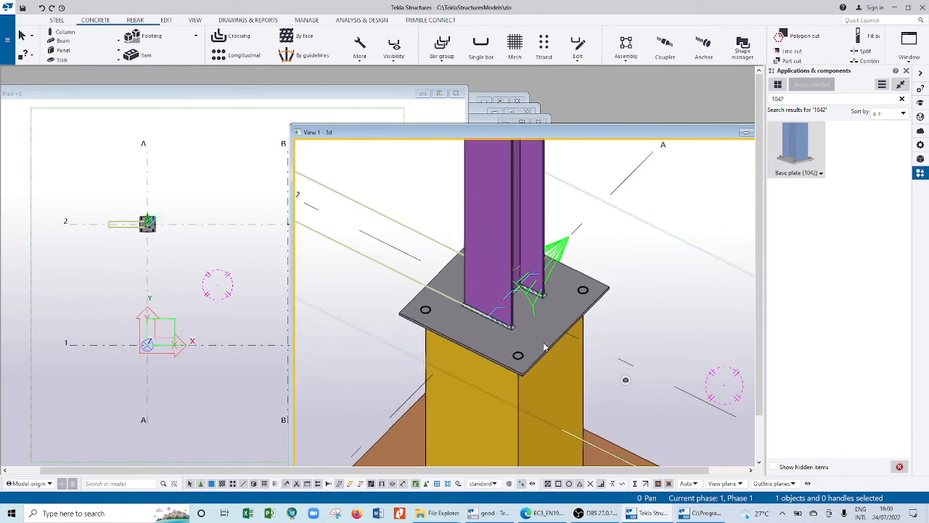
{"action": "scroll", "coordinate": [542, 343], "scroll_direction": "down", "scroll_amount": 1}
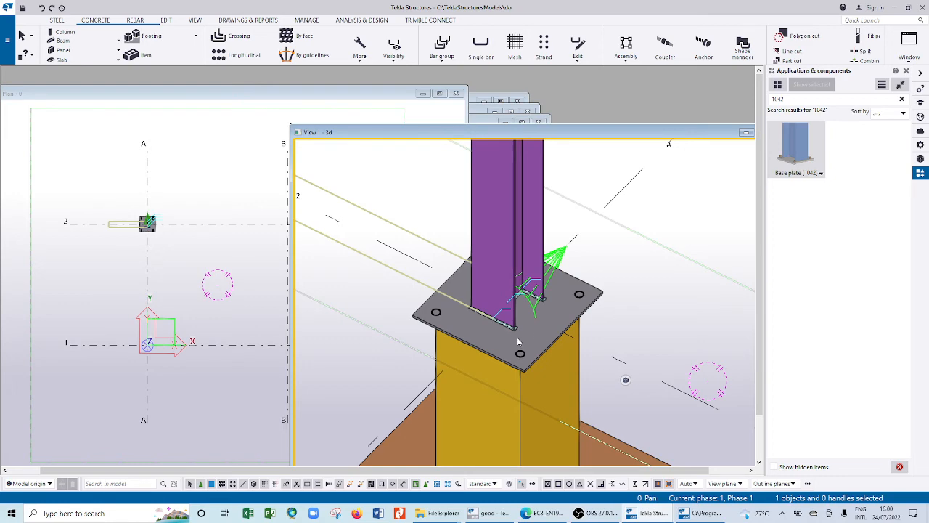
{"action": "double_click", "coordinate": [526, 339]}
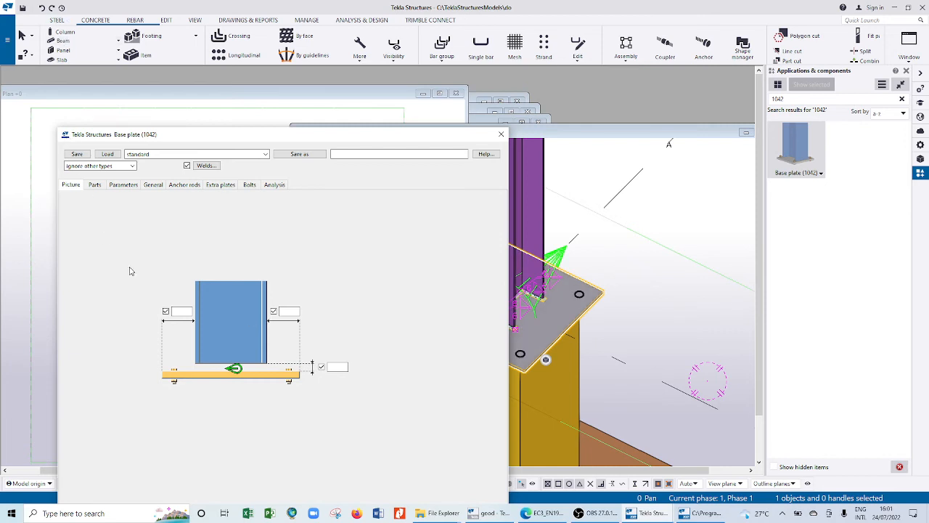
Set the base plate's edge distances beyond the two column faces to 78 and 74 mm
{"action": "left_click", "coordinate": [185, 314]}
{"action": "type", "text": "78"}
{"action": "left_click", "coordinate": [283, 312]}
{"action": "type", "text": "74"}
Set the base plate's thickness to 15 mm
{"action": "left_click", "coordinate": [95, 185]}
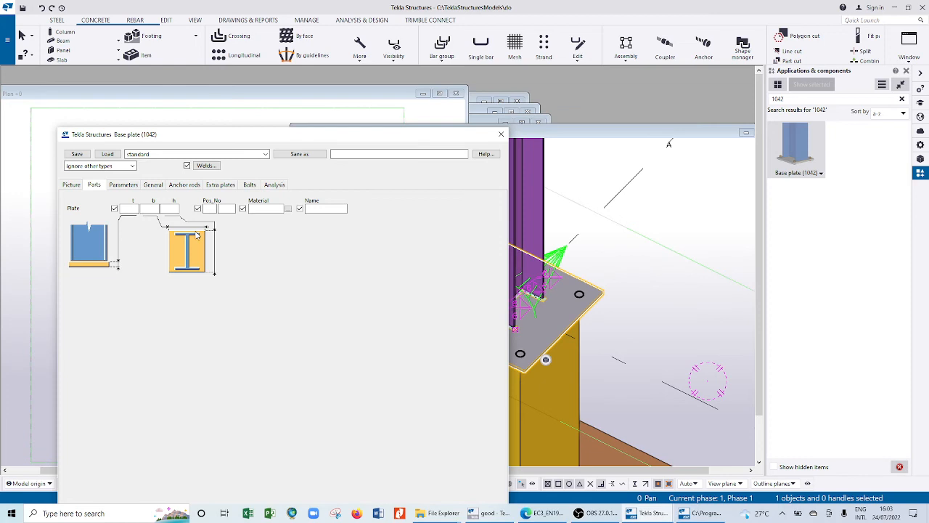
{"action": "left_click", "coordinate": [133, 208]}
{"action": "type", "text": "18"}
{"action": "left_click", "coordinate": [149, 209]}
{"action": "double_click", "coordinate": [139, 209]}
{"action": "type", "text": "12"}
{"action": "left_click", "coordinate": [152, 208]}
{"action": "key", "text": "shift+Tab"}
{"action": "type", "text": "15"}
{"action": "left_click", "coordinate": [153, 209]}
Minimise the model window, dismiss the Tekla Structures sign-in and setup dialogs, and return to the base plate settings
{"action": "left_click", "coordinate": [895, 8]}
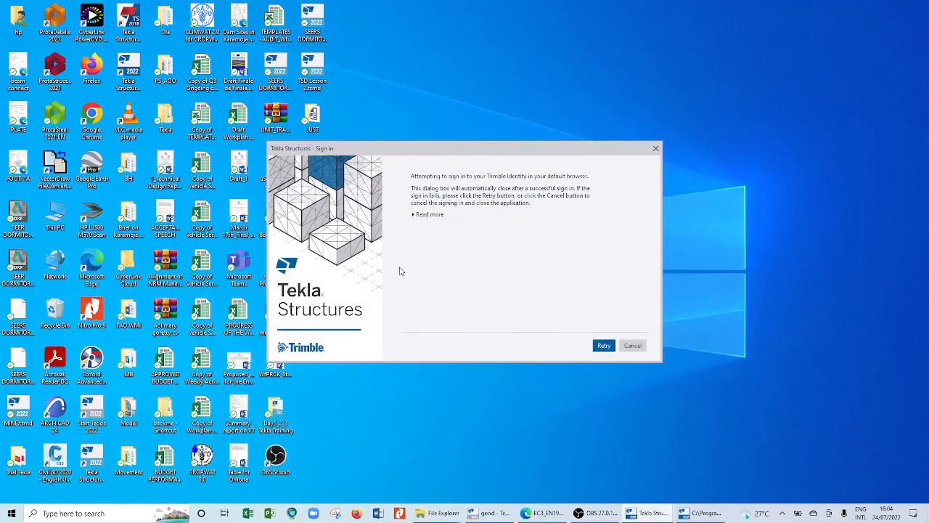
{"action": "left_click", "coordinate": [655, 149]}
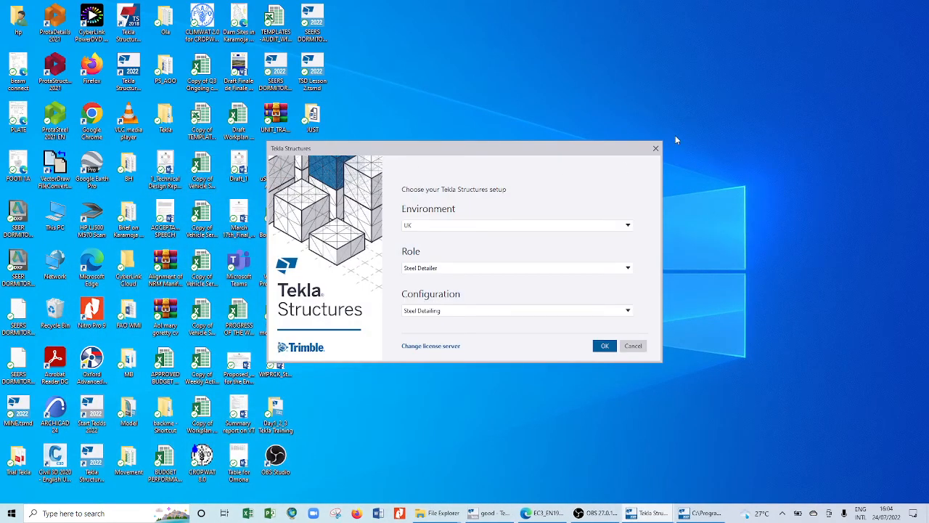
{"action": "left_click", "coordinate": [656, 148]}
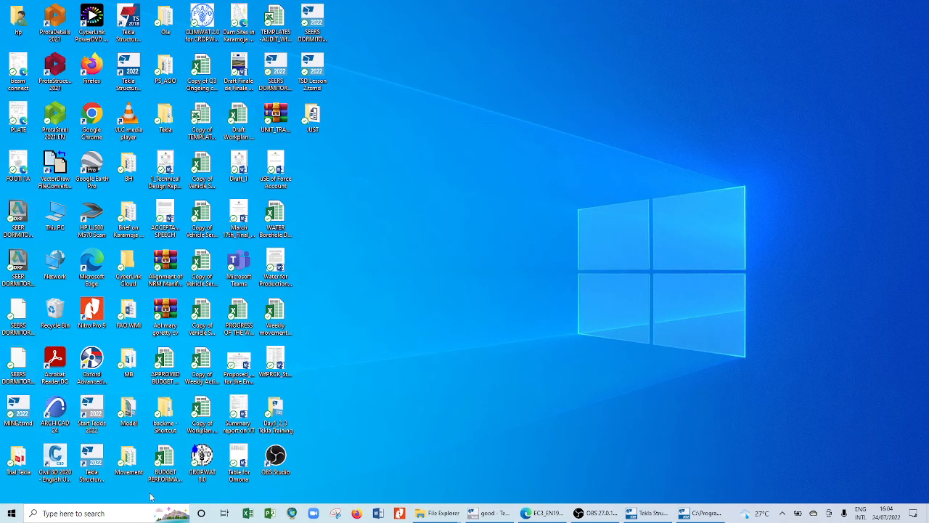
{"action": "left_click", "coordinate": [703, 515]}
{"action": "left_click", "coordinate": [648, 513]}
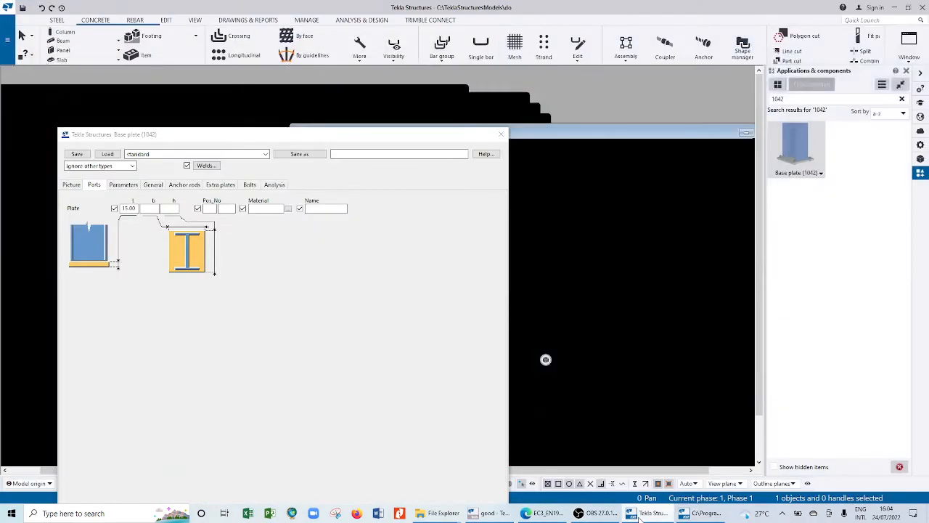
Set the base plate's width and height to 300 mm each
{"action": "left_click", "coordinate": [146, 209]}
{"action": "type", "text": "3"}
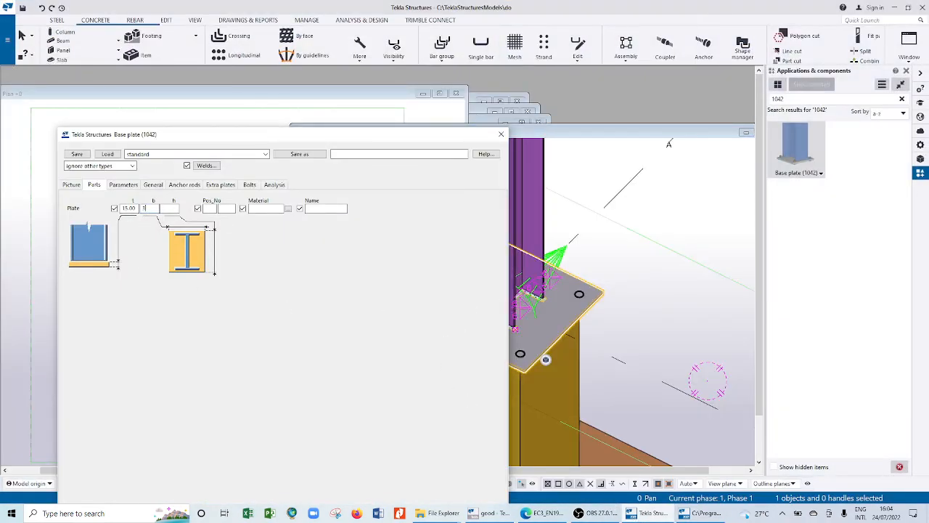
{"action": "type", "text": "00"}
{"action": "left_click", "coordinate": [174, 209]}
Try to assign Steel as the base plate's material and close the material selection
{"action": "left_click", "coordinate": [288, 210]}
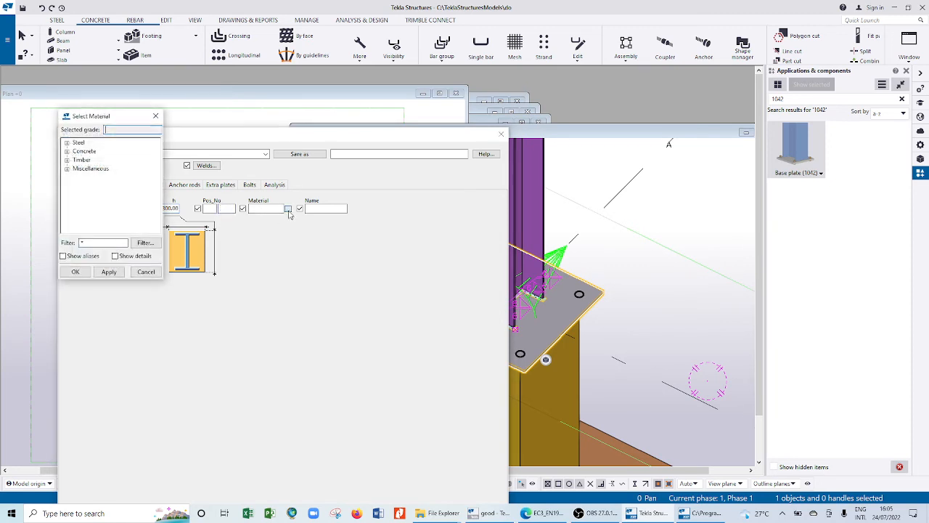
{"action": "left_click", "coordinate": [78, 143]}
{"action": "left_click", "coordinate": [109, 272]}
{"action": "left_click", "coordinate": [82, 150]}
{"action": "left_click", "coordinate": [78, 143]}
{"action": "left_click", "coordinate": [108, 271]}
{"action": "left_click", "coordinate": [148, 272]}
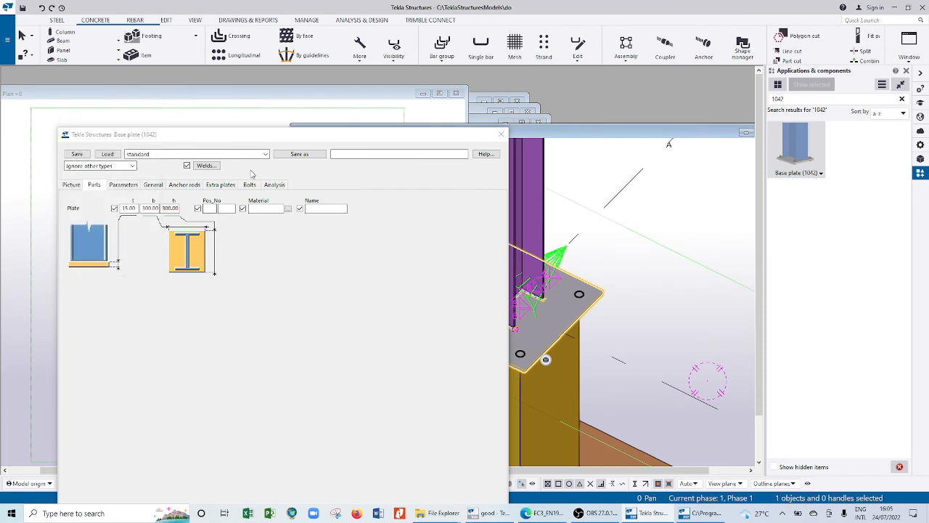
Browse the steel grades with aliases shown in the plate's material selection, then cancel it
{"action": "left_click", "coordinate": [287, 209]}
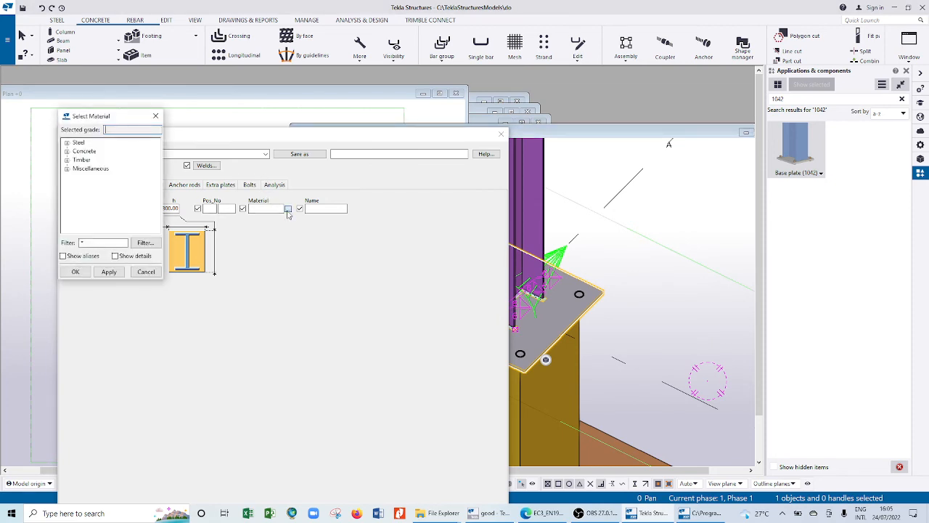
{"action": "left_click", "coordinate": [155, 116]}
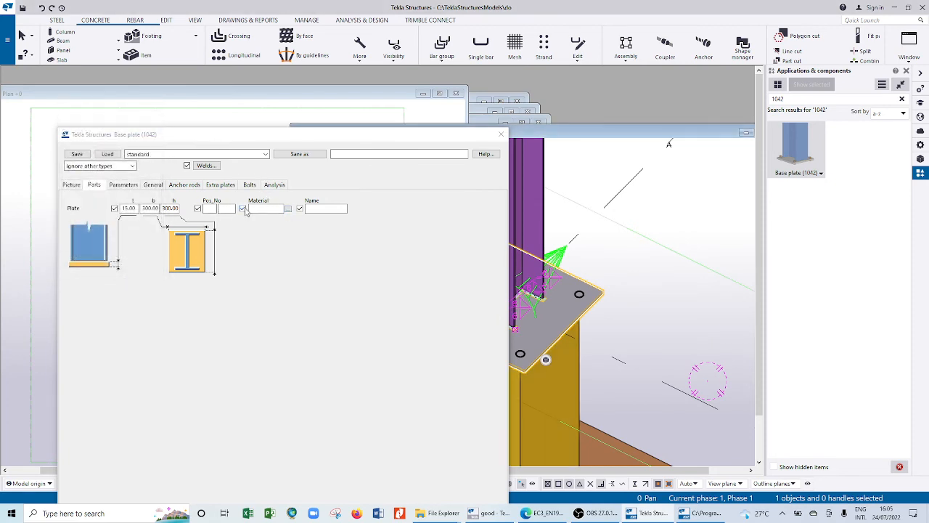
{"action": "left_click", "coordinate": [288, 209]}
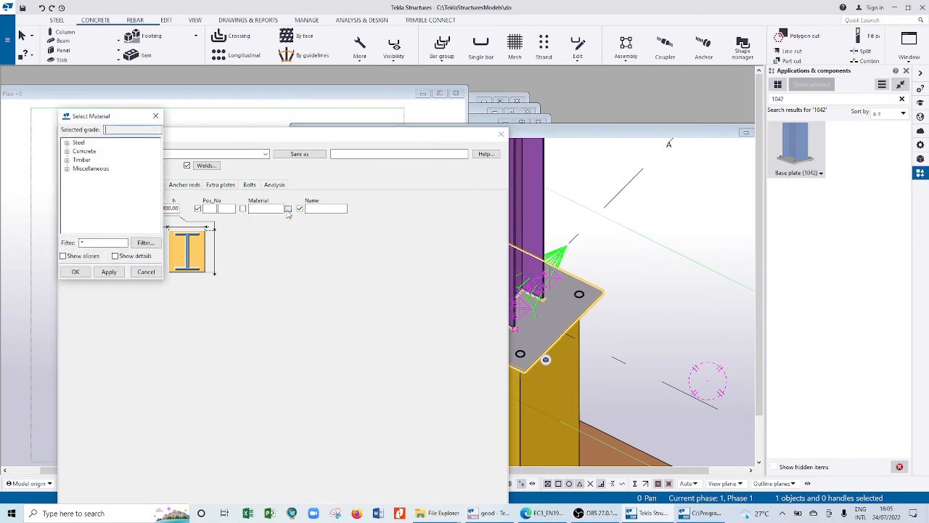
{"action": "left_click", "coordinate": [78, 142]}
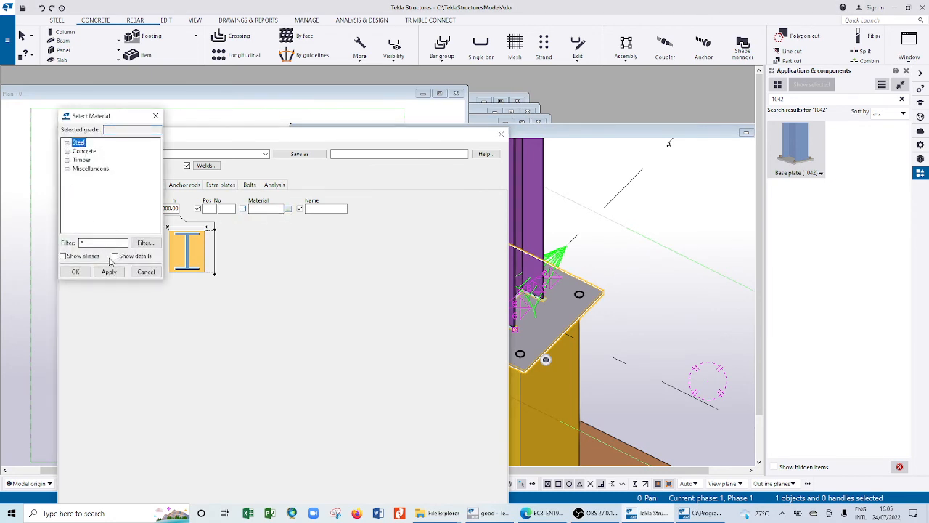
{"action": "left_click", "coordinate": [63, 256]}
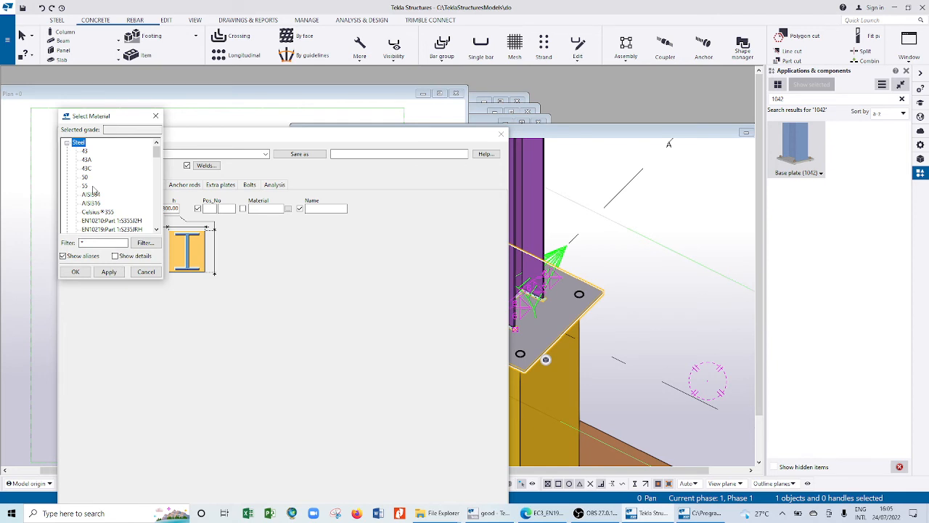
{"action": "scroll", "coordinate": [122, 220], "scroll_direction": "down", "scroll_amount": 2}
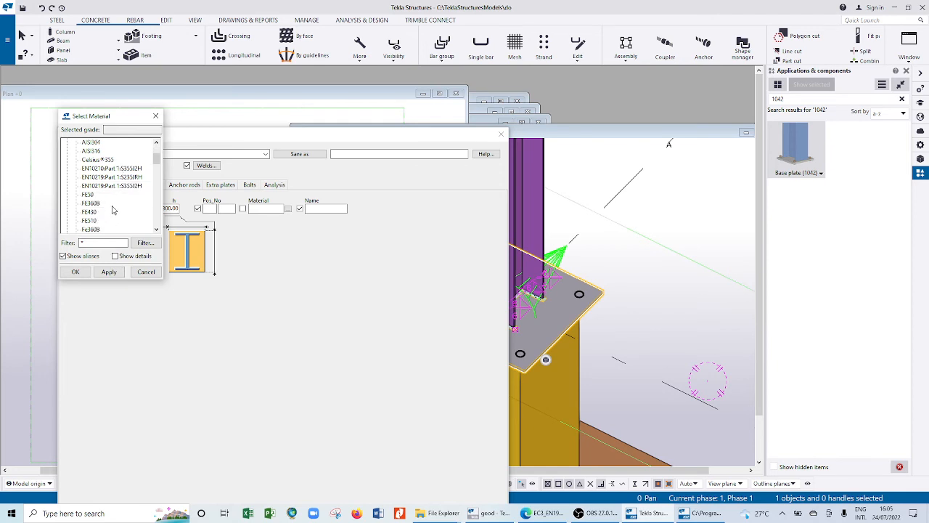
{"action": "scroll", "coordinate": [125, 185], "scroll_direction": "down", "scroll_amount": 2}
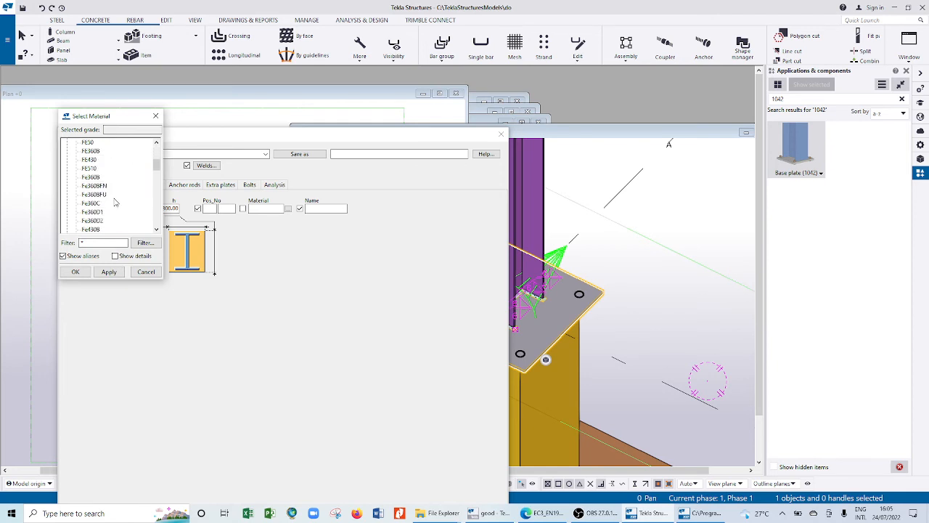
{"action": "scroll", "coordinate": [115, 202], "scroll_direction": "up", "scroll_amount": 5}
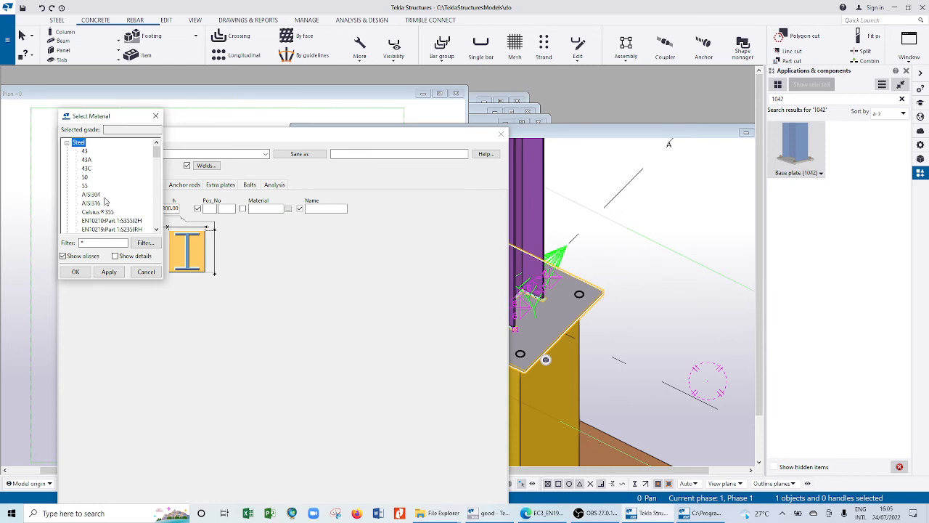
{"action": "scroll", "coordinate": [106, 204], "scroll_direction": "down", "scroll_amount": 2}
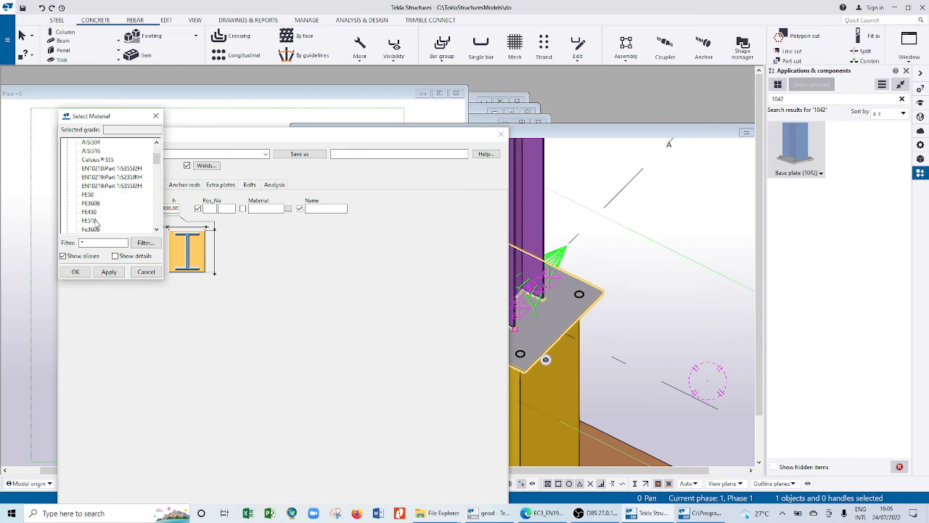
{"action": "left_click", "coordinate": [145, 273]}
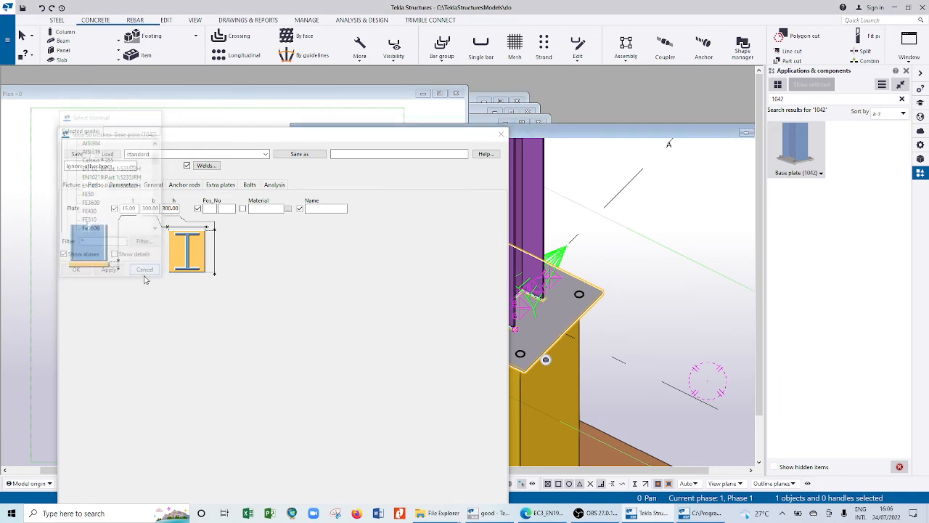
Set the connection's bolts to size 12 with standard 8.8XOX and apply the settings to the base plate under the A-2 column
{"action": "left_click", "coordinate": [221, 186]}
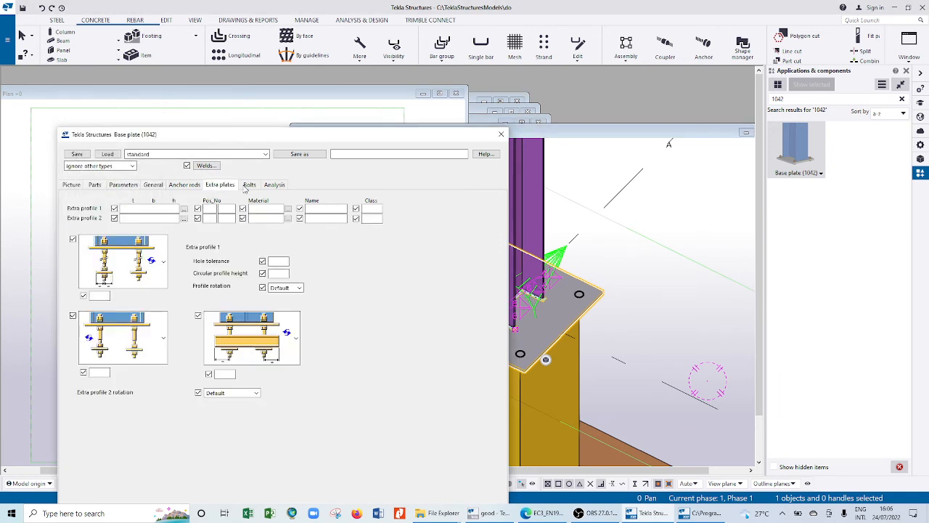
{"action": "left_click", "coordinate": [249, 186]}
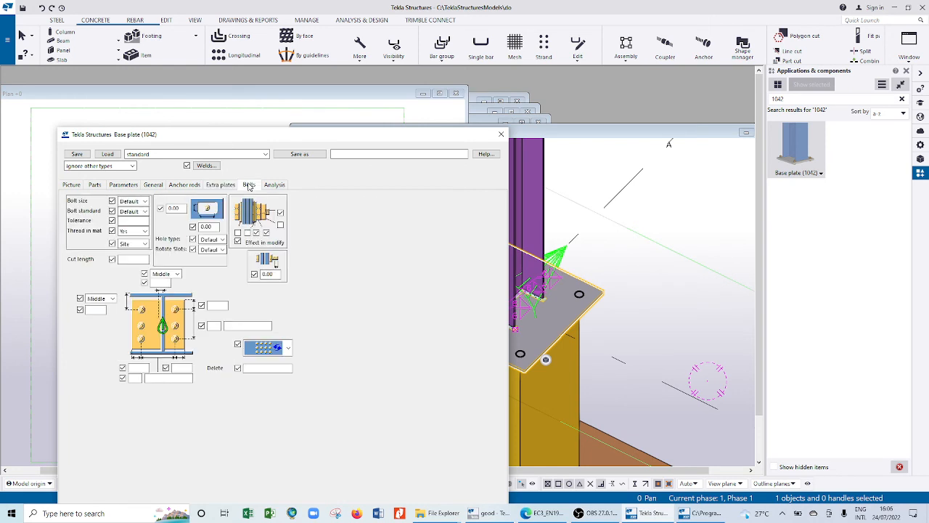
{"action": "left_click", "coordinate": [145, 203]}
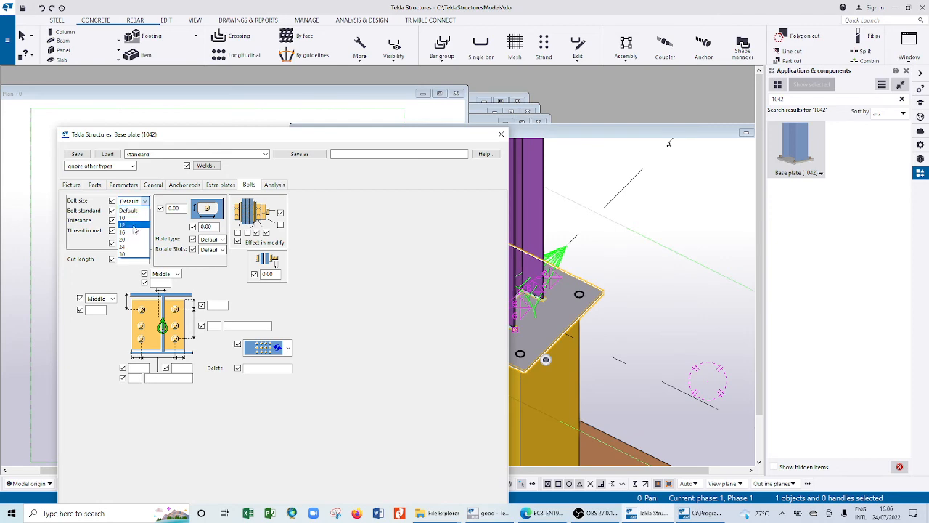
{"action": "left_click", "coordinate": [134, 226]}
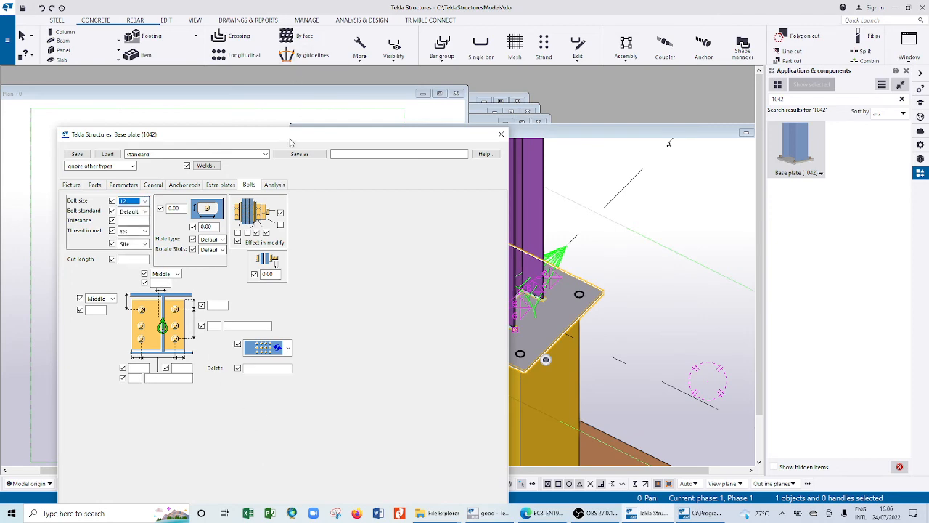
{"action": "left_click_drag", "start_coordinate": [291, 139], "coordinate": [294, 82]}
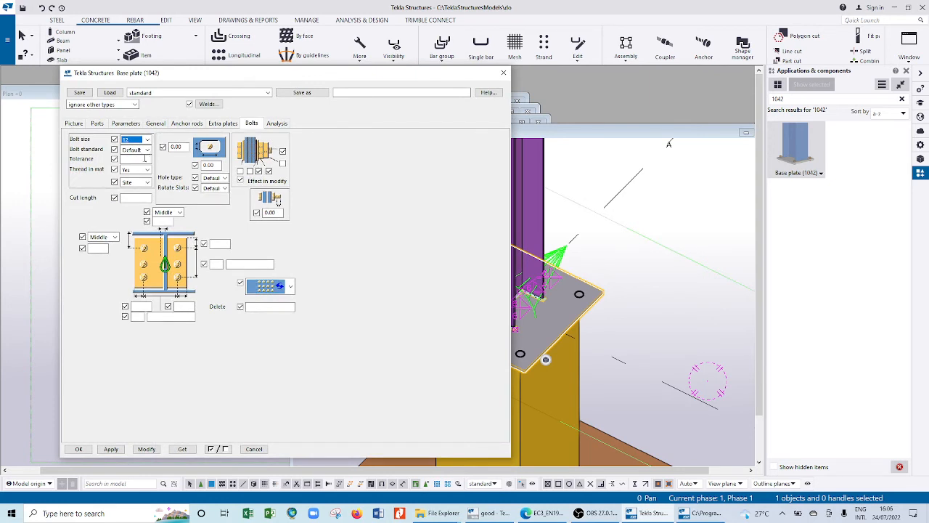
{"action": "left_click", "coordinate": [148, 150]}
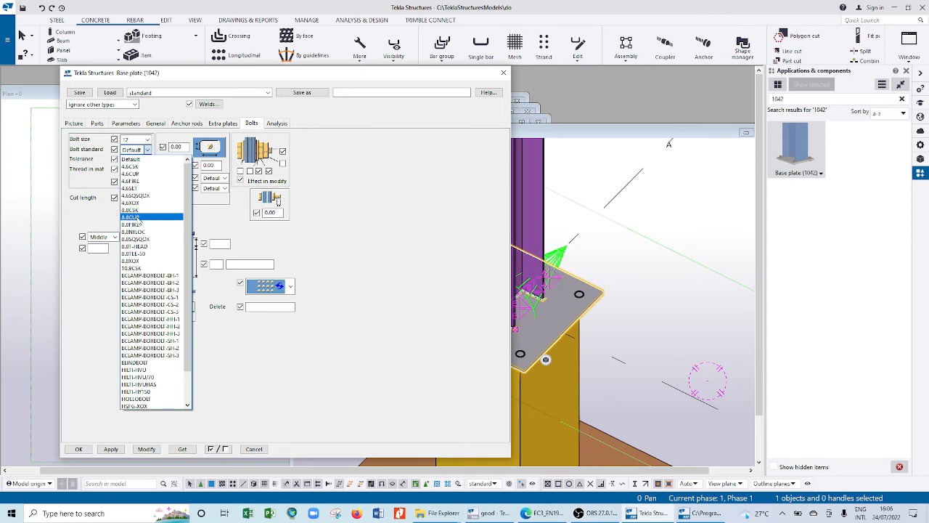
{"action": "left_click", "coordinate": [137, 261]}
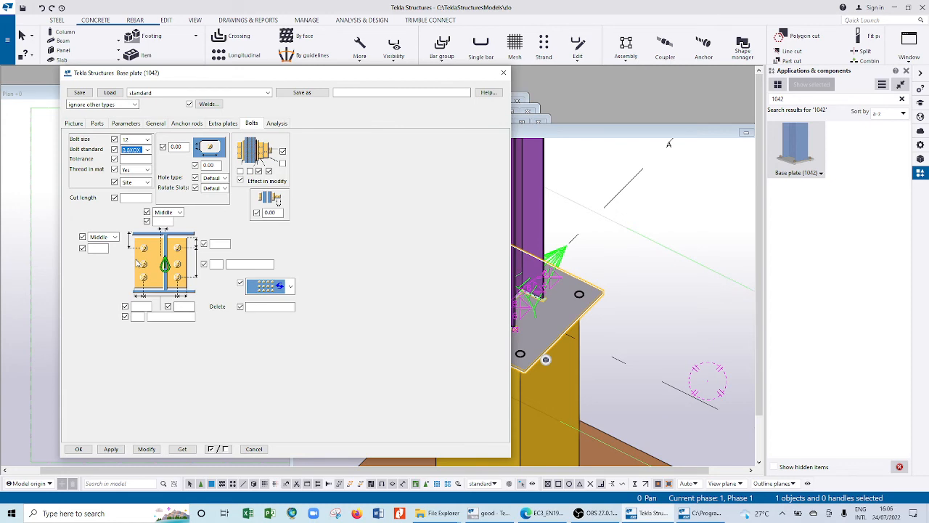
{"action": "left_click", "coordinate": [146, 448]}
{"action": "left_click", "coordinate": [78, 449]}
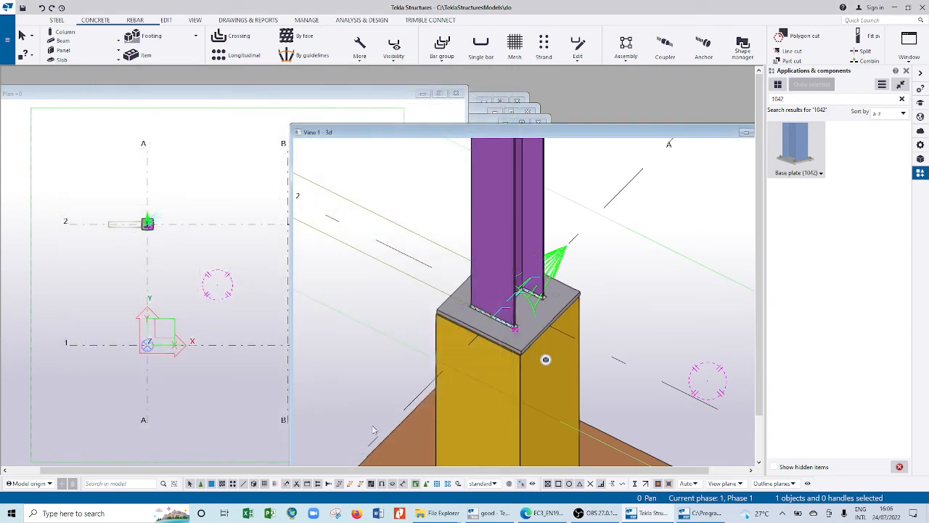
Examine the modified base plate, its holes and its fit on the concrete stub in the plan and 3D views
{"action": "scroll", "coordinate": [525, 305], "scroll_direction": "up", "scroll_amount": 2}
{"action": "scroll", "coordinate": [525, 305], "scroll_direction": "up", "scroll_amount": 1}
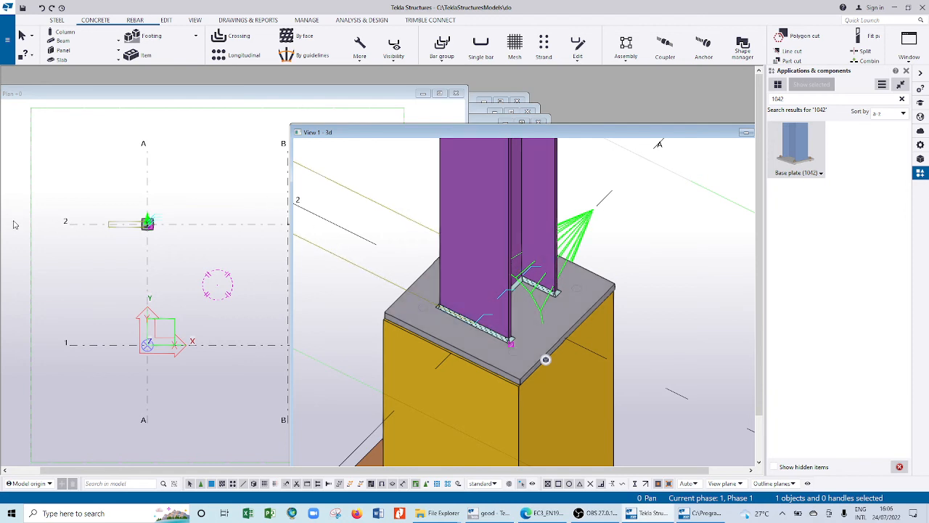
{"action": "scroll", "coordinate": [149, 223], "scroll_direction": "up", "scroll_amount": 4}
{"action": "scroll", "coordinate": [159, 224], "scroll_direction": "up", "scroll_amount": 5}
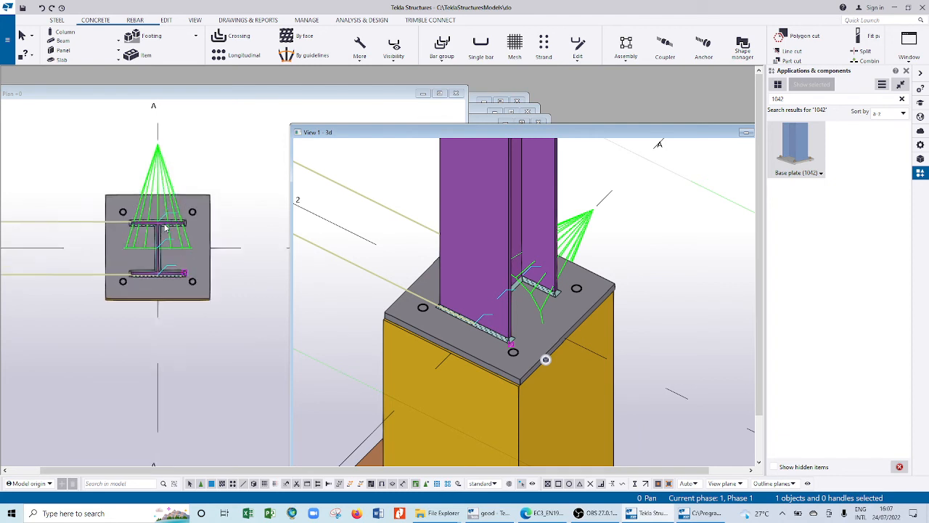
{"action": "scroll", "coordinate": [166, 228], "scroll_direction": "down", "scroll_amount": 3}
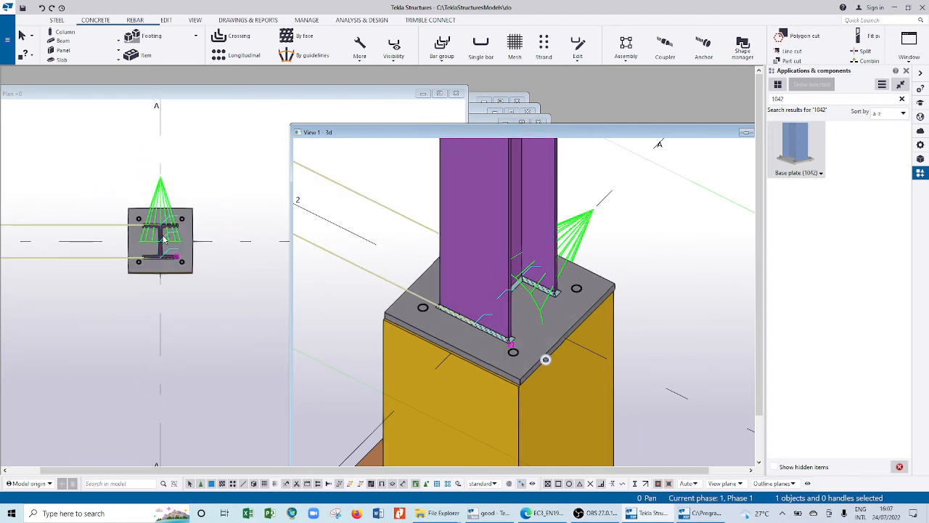
{"action": "scroll", "coordinate": [164, 240], "scroll_direction": "down", "scroll_amount": 2}
{"action": "scroll", "coordinate": [436, 363], "scroll_direction": "down", "scroll_amount": 3}
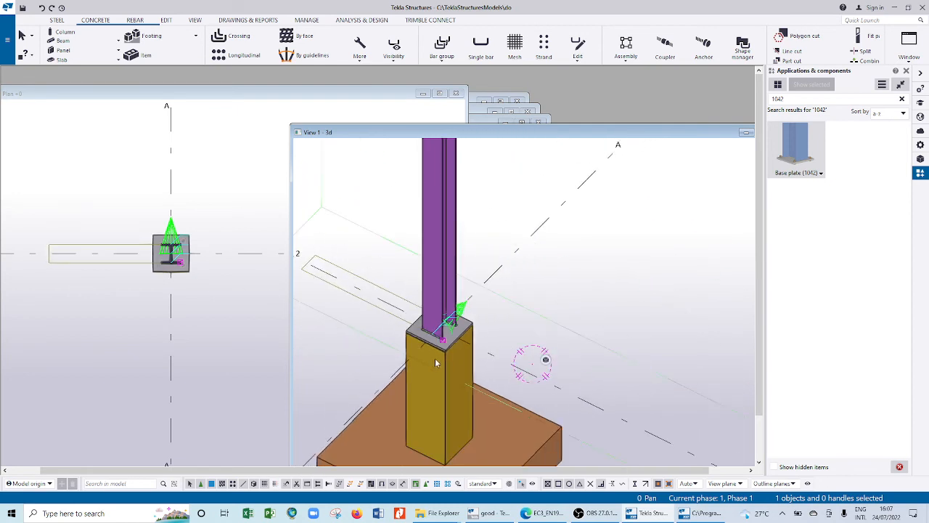
{"action": "scroll", "coordinate": [436, 362], "scroll_direction": "down", "scroll_amount": 4}
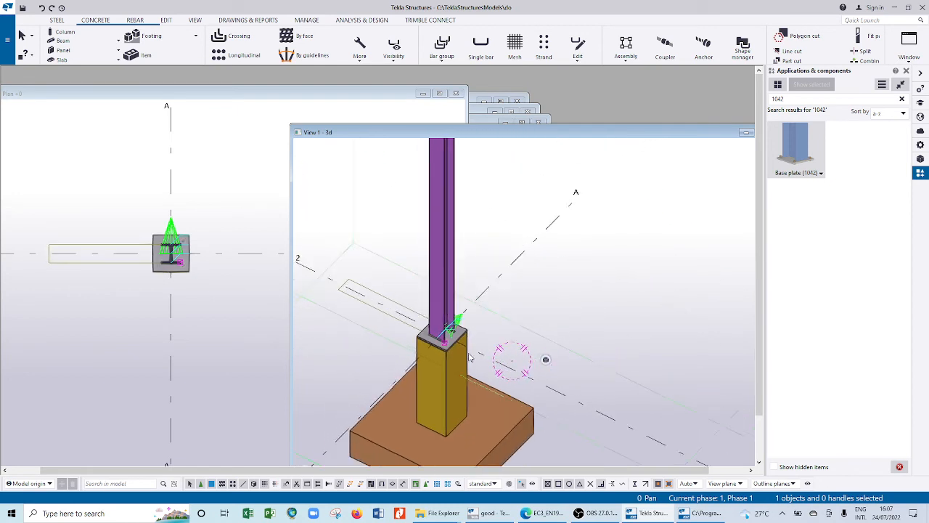
Start a steel beam and set the Dz end offset at its start point to 3000 mm
{"action": "left_click", "coordinate": [67, 42]}
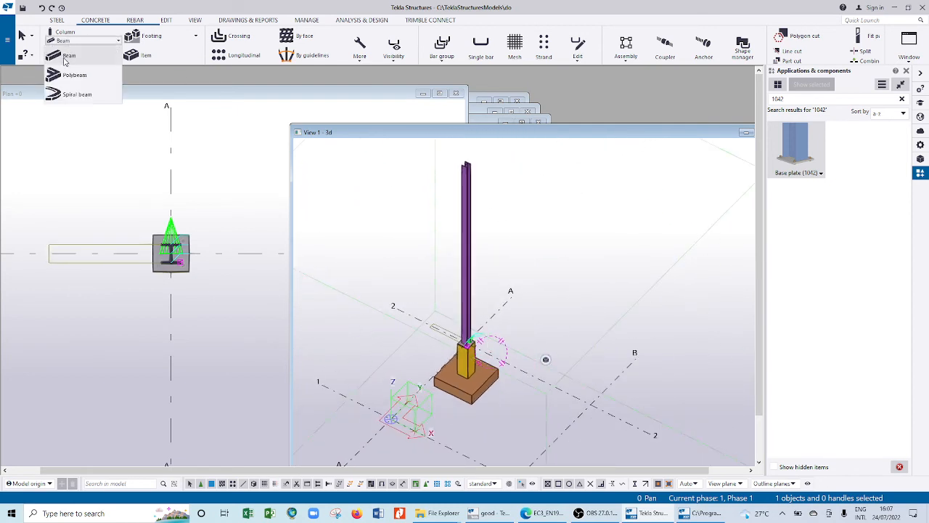
{"action": "left_click", "coordinate": [57, 20]}
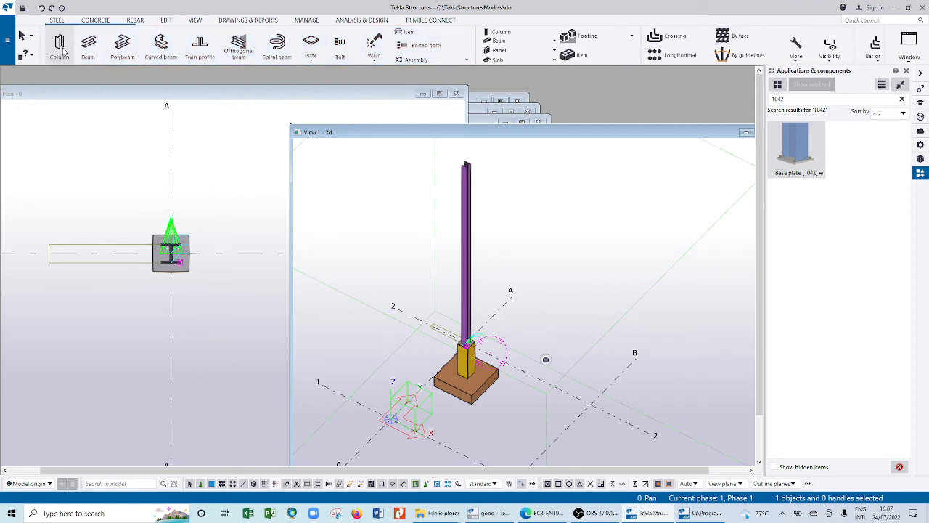
{"action": "left_click", "coordinate": [86, 46]}
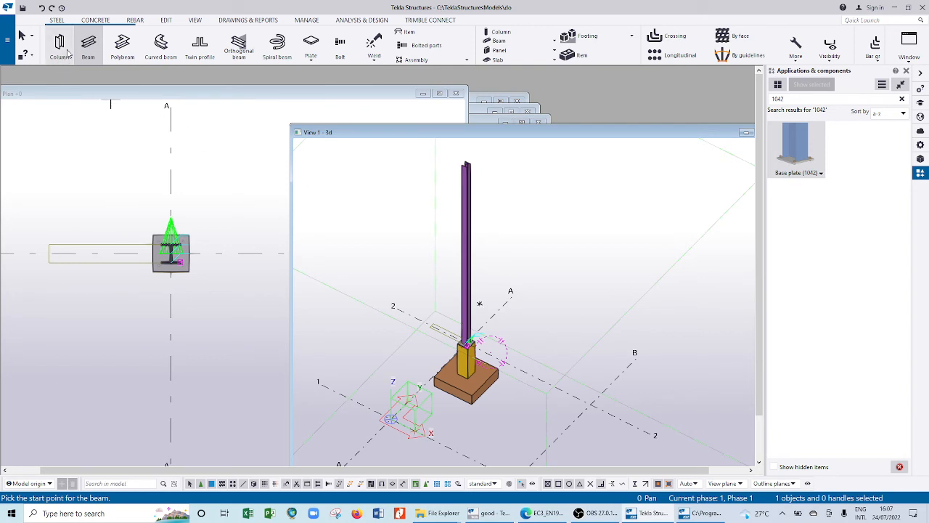
{"action": "double_click", "coordinate": [89, 45]}
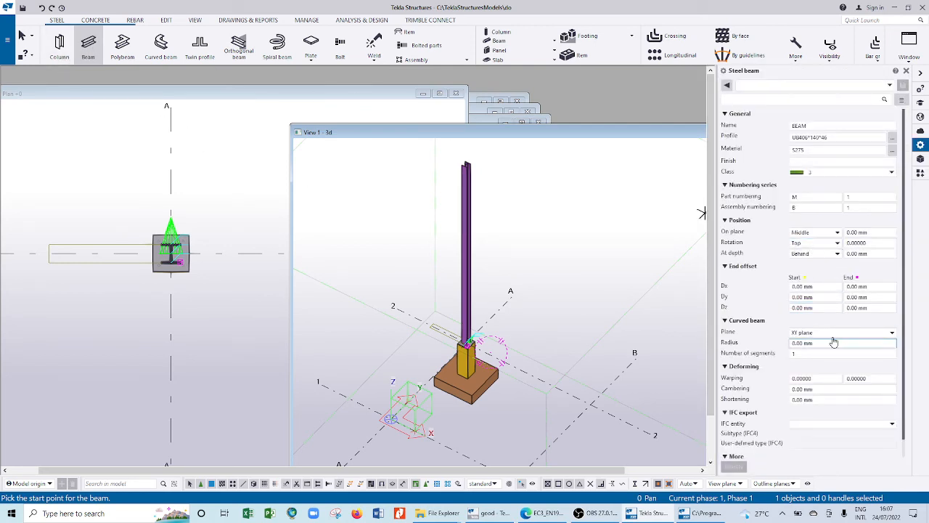
{"action": "left_click", "coordinate": [826, 309]}
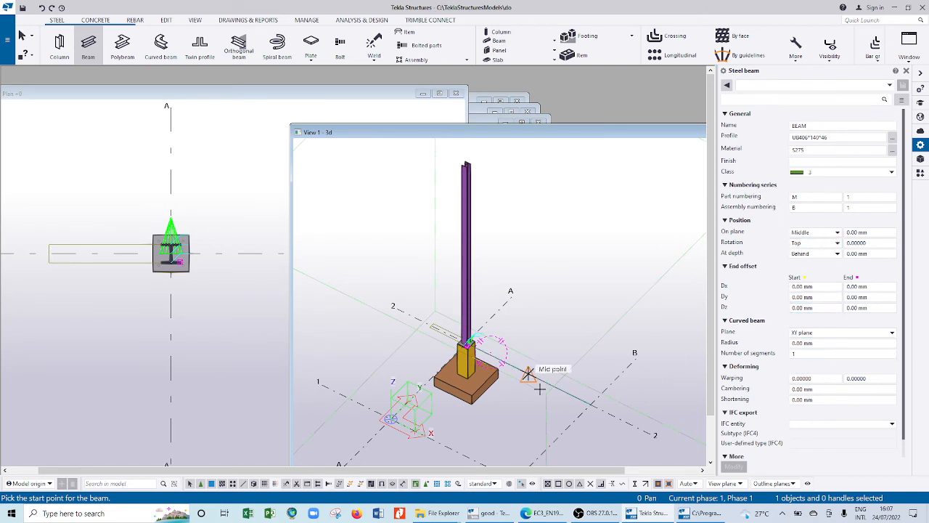
{"action": "scroll", "coordinate": [413, 427], "scroll_direction": "up", "scroll_amount": 2}
{"action": "scroll", "coordinate": [378, 413], "scroll_direction": "up", "scroll_amount": 6}
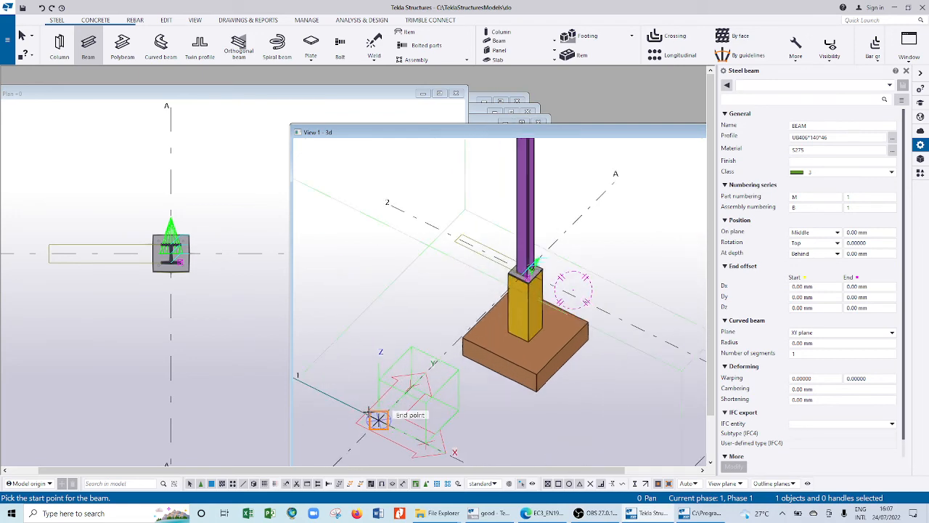
{"action": "scroll", "coordinate": [378, 392], "scroll_direction": "down", "scroll_amount": 4}
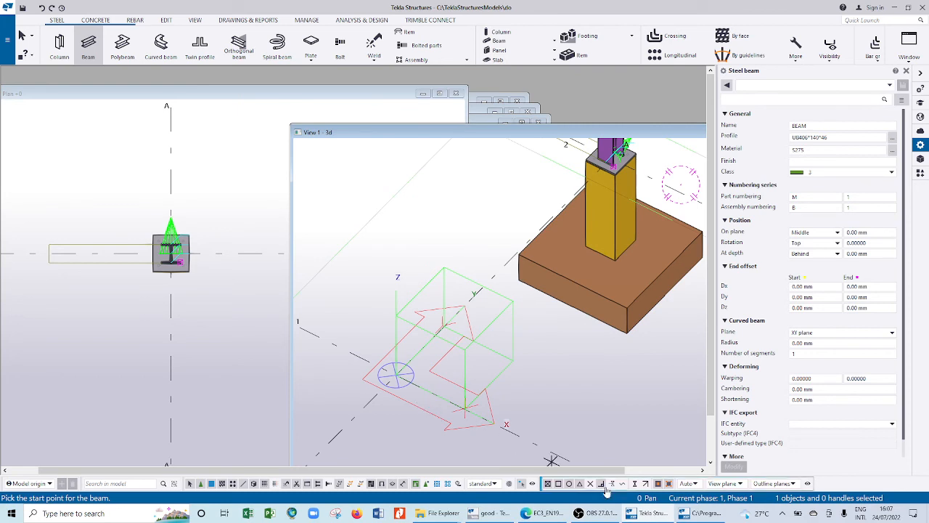
{"action": "left_click", "coordinate": [813, 307]}
{"action": "type", "text": "3000"}
{"action": "scroll", "coordinate": [410, 389], "scroll_direction": "down", "scroll_amount": 3}
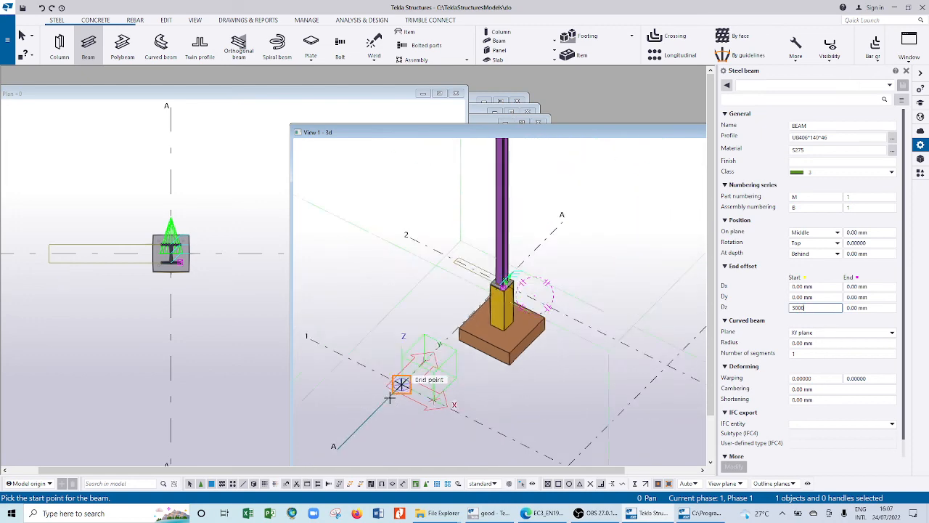
Place the beam in plan from the flange of the A-2 column to grid intersection A-1, expanding the view depth to include it
{"action": "scroll", "coordinate": [390, 398], "scroll_direction": "down", "scroll_amount": 2}
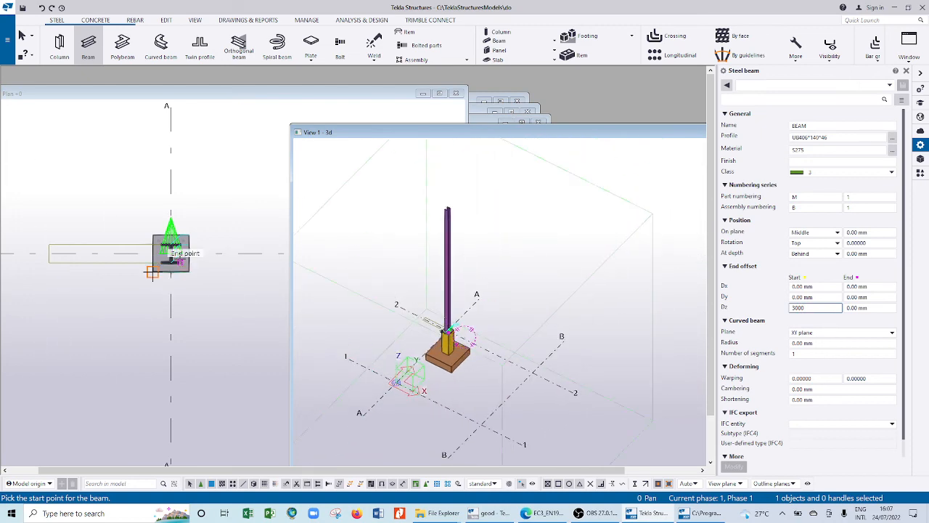
{"action": "scroll", "coordinate": [152, 272], "scroll_direction": "up", "scroll_amount": 3}
{"action": "scroll", "coordinate": [134, 244], "scroll_direction": "down", "scroll_amount": 4}
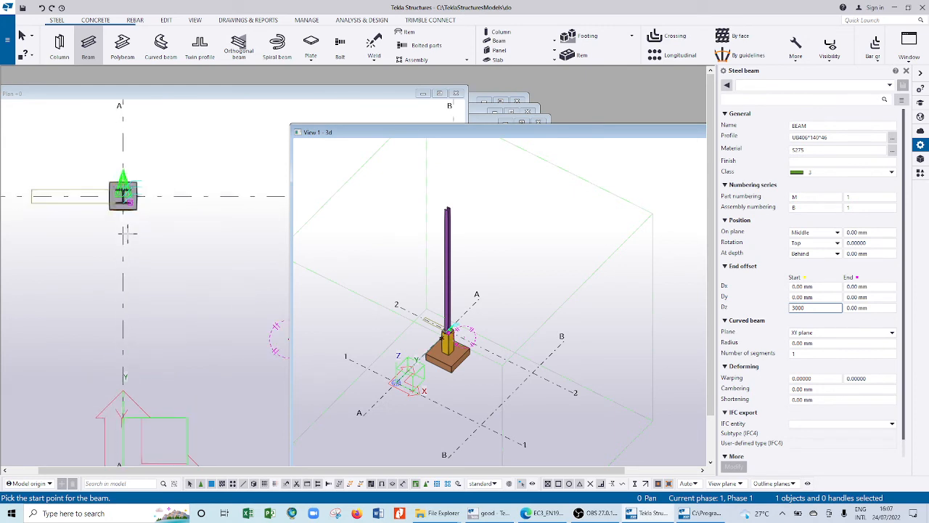
{"action": "scroll", "coordinate": [127, 233], "scroll_direction": "up", "scroll_amount": 5}
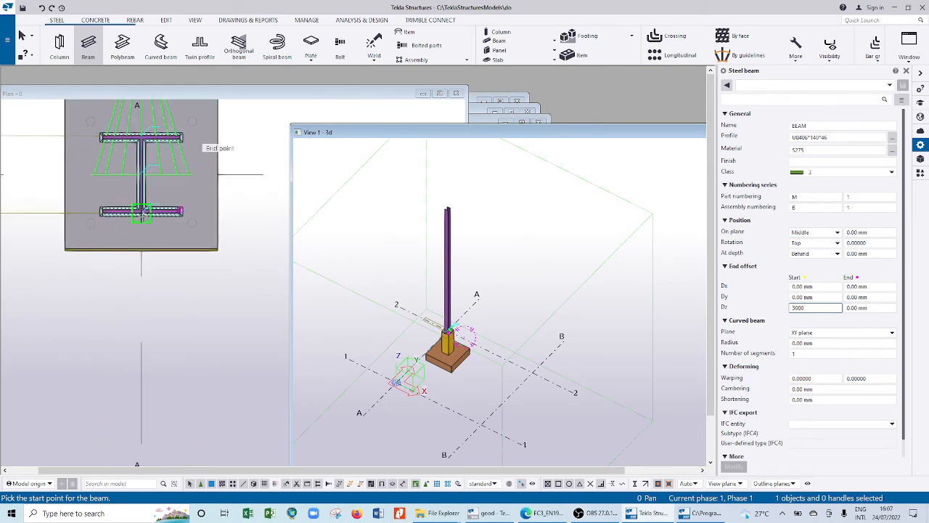
{"action": "left_click", "coordinate": [140, 211]}
{"action": "scroll", "coordinate": [145, 233], "scroll_direction": "down", "scroll_amount": 5}
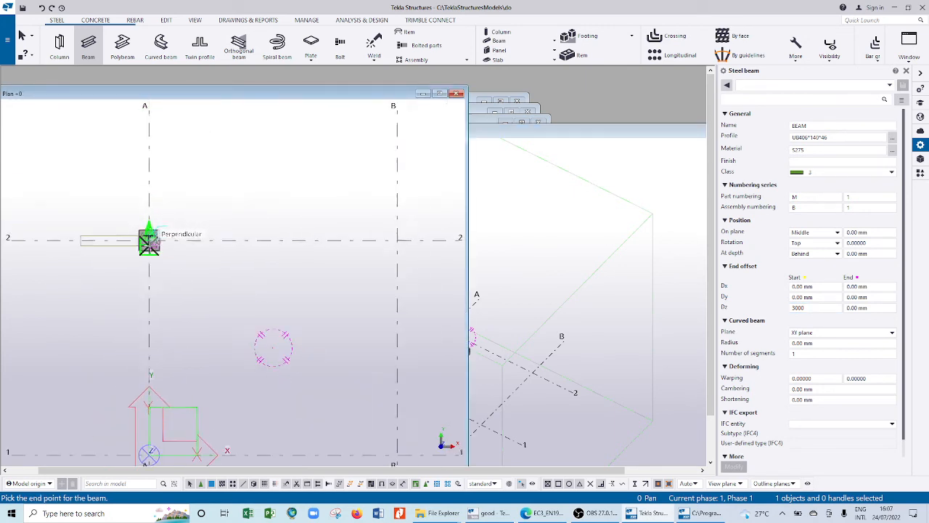
{"action": "scroll", "coordinate": [149, 429], "scroll_direction": "up", "scroll_amount": 5}
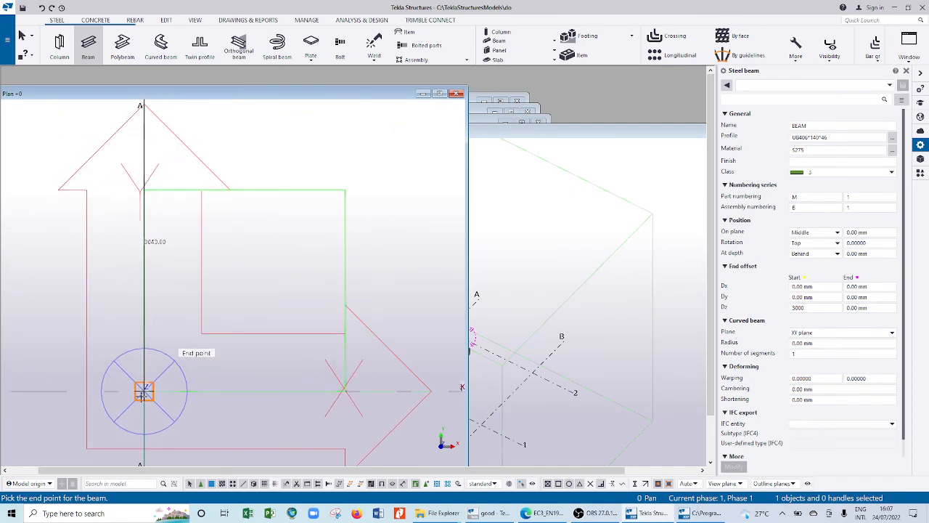
{"action": "left_click", "coordinate": [143, 391]}
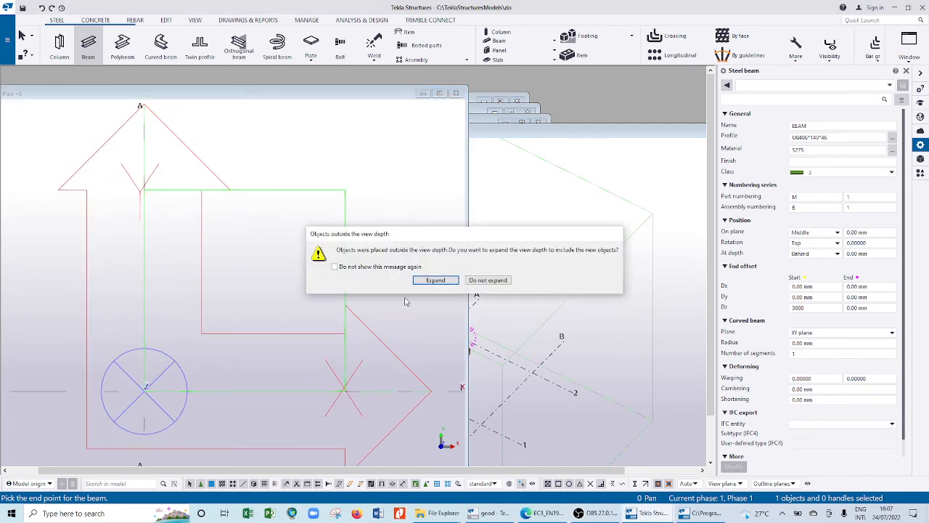
{"action": "left_click", "coordinate": [435, 280]}
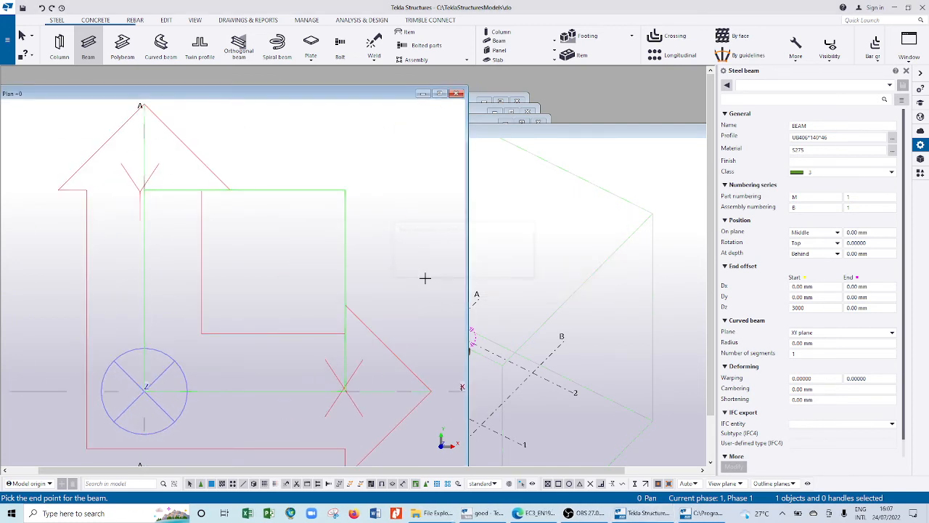
{"action": "left_click", "coordinate": [542, 332]}
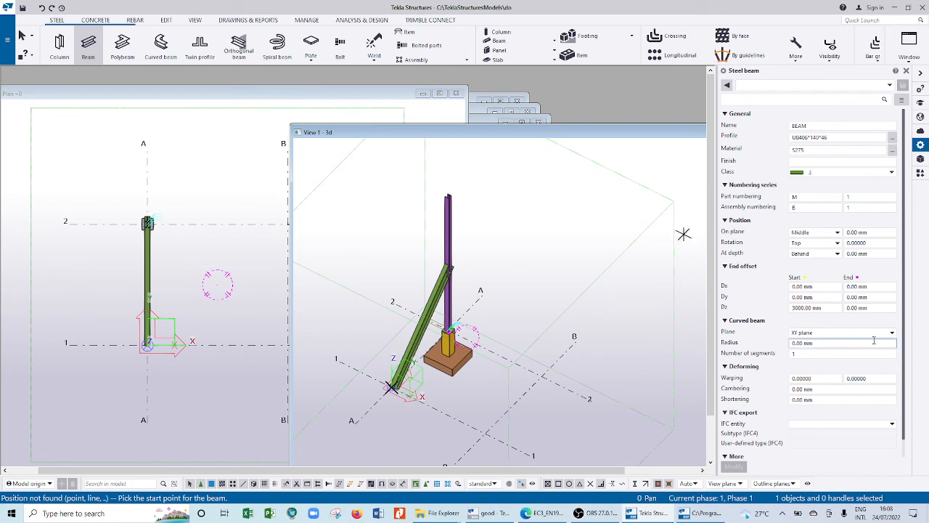
{"action": "left_click", "coordinate": [809, 297]}
{"action": "type", "text": "3000"}
{"action": "key", "text": "Tab"}
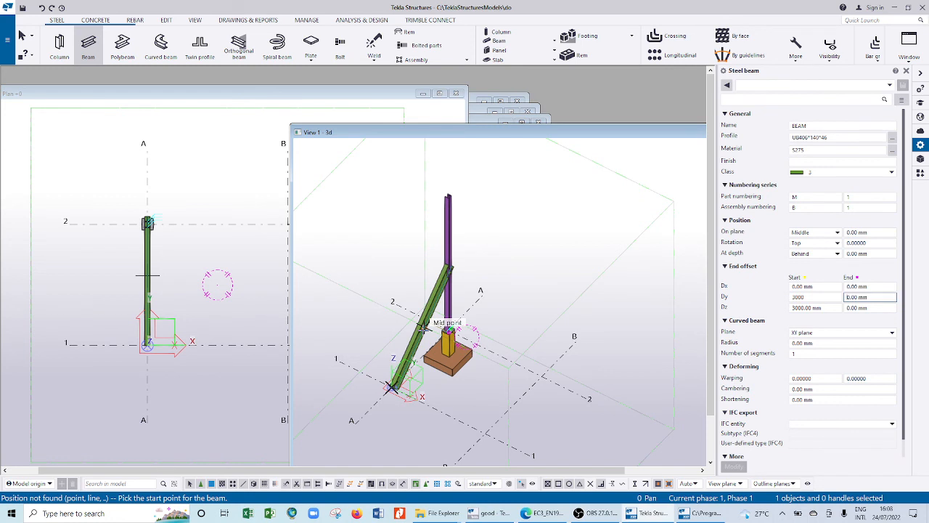
{"action": "right_click", "coordinate": [476, 272]}
{"action": "left_click", "coordinate": [502, 276]}
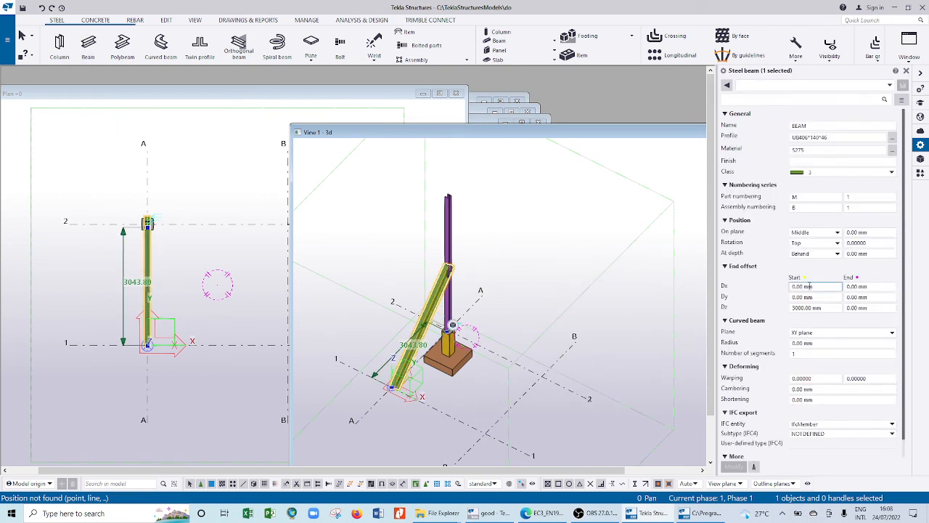
Set the Dz end offset at the sloping beam's end point to 3000 mm, apply it and deselect the beam
{"action": "left_click_drag", "start_coordinate": [816, 297], "coordinate": [736, 294]}
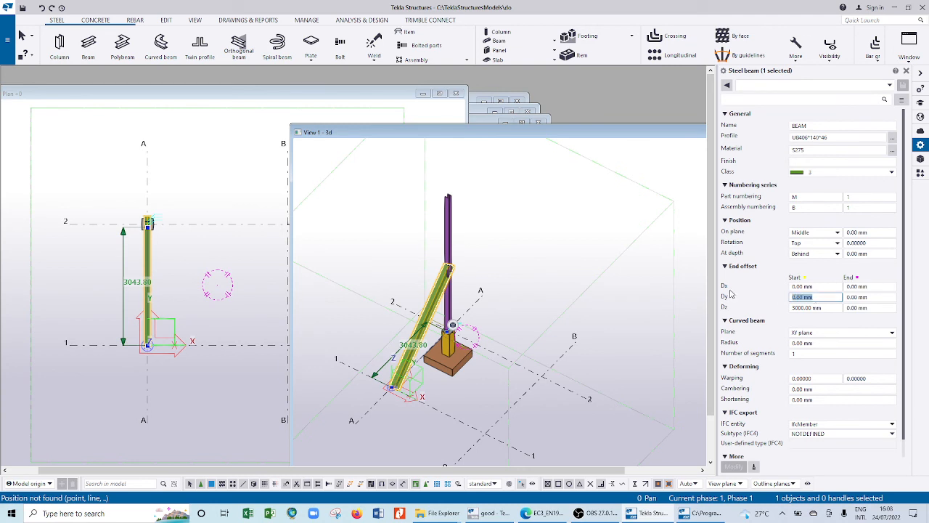
{"action": "left_click", "coordinate": [871, 308]}
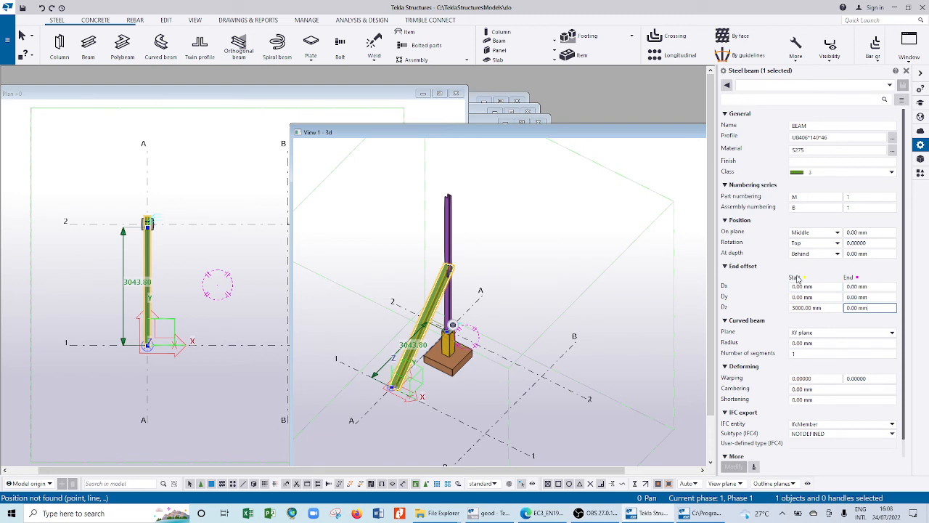
{"action": "left_click_drag", "start_coordinate": [882, 308], "coordinate": [816, 312]}
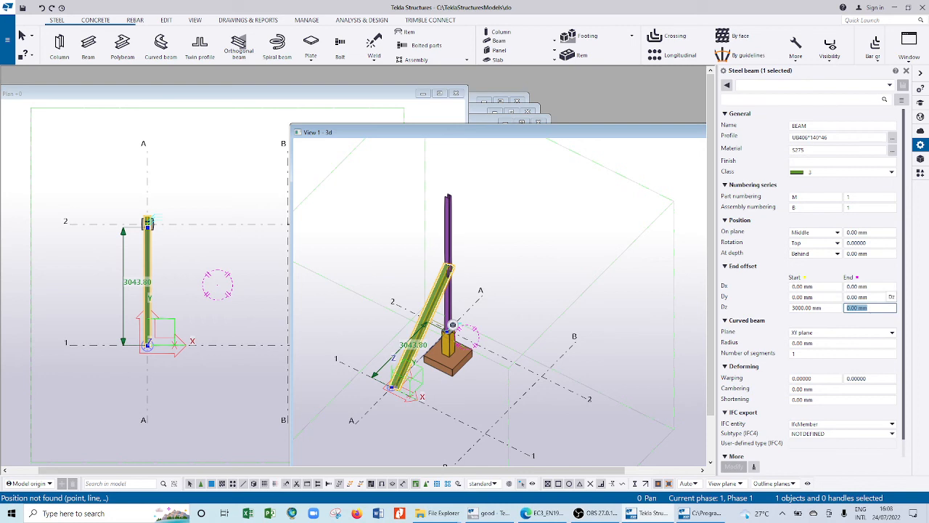
{"action": "type", "text": "30"}
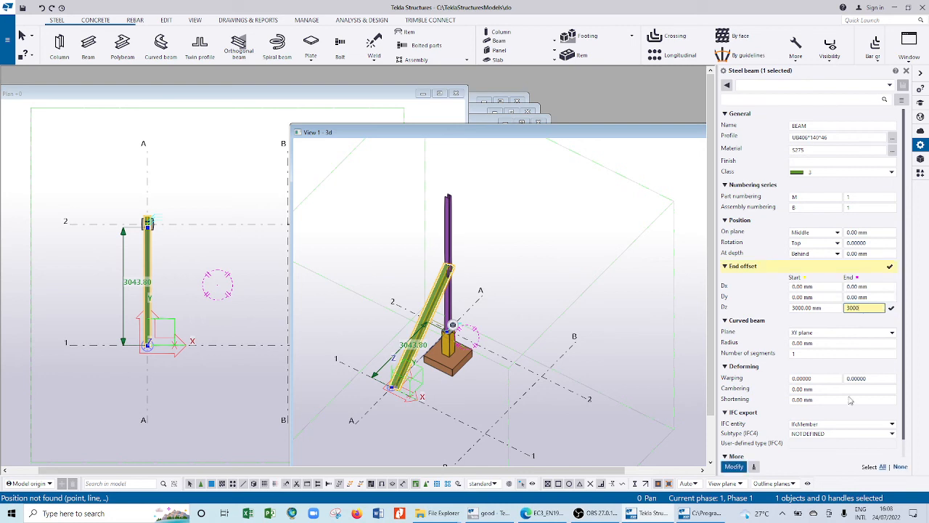
{"action": "type", "text": "00"}
{"action": "left_click", "coordinate": [733, 466]}
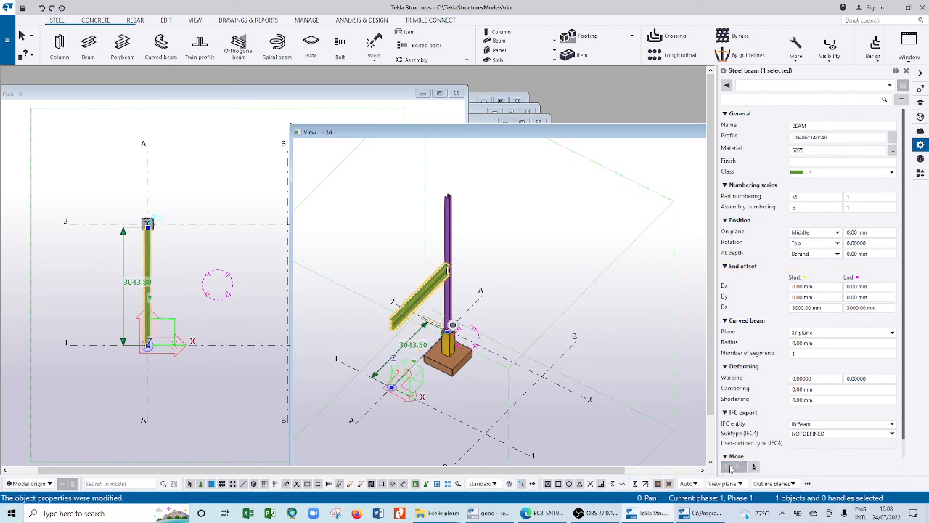
{"action": "left_click", "coordinate": [535, 339]}
{"action": "scroll", "coordinate": [455, 320], "scroll_direction": "up", "scroll_amount": 3}
{"action": "scroll", "coordinate": [502, 385], "scroll_direction": "down", "scroll_amount": 1}
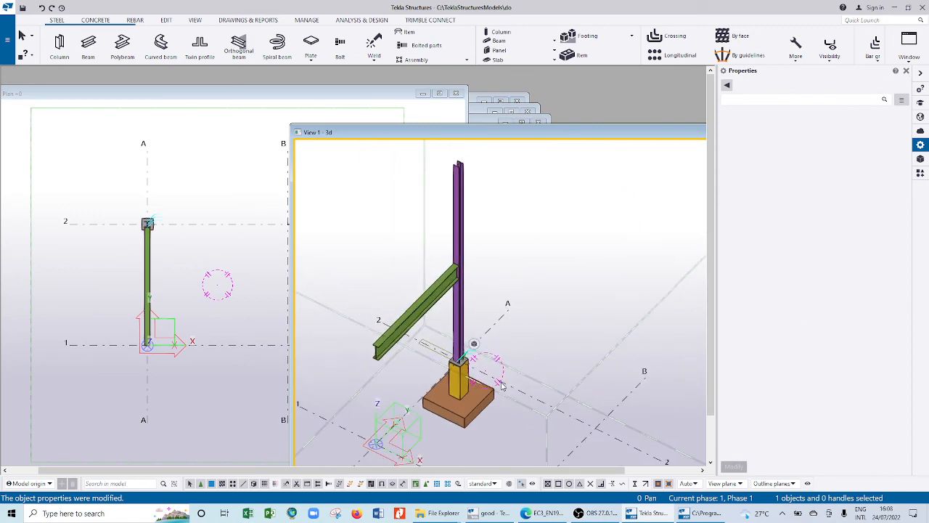
{"action": "scroll", "coordinate": [501, 385], "scroll_direction": "down", "scroll_amount": 1}
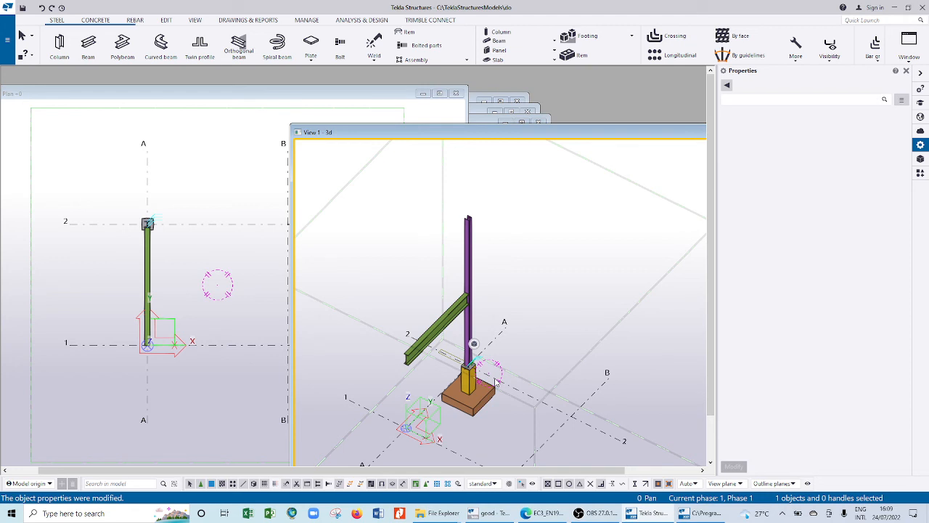
Select the UB406*140*46 beam on grid line A in the plan view and start a linear copy of it
{"action": "left_click", "coordinate": [144, 248]}
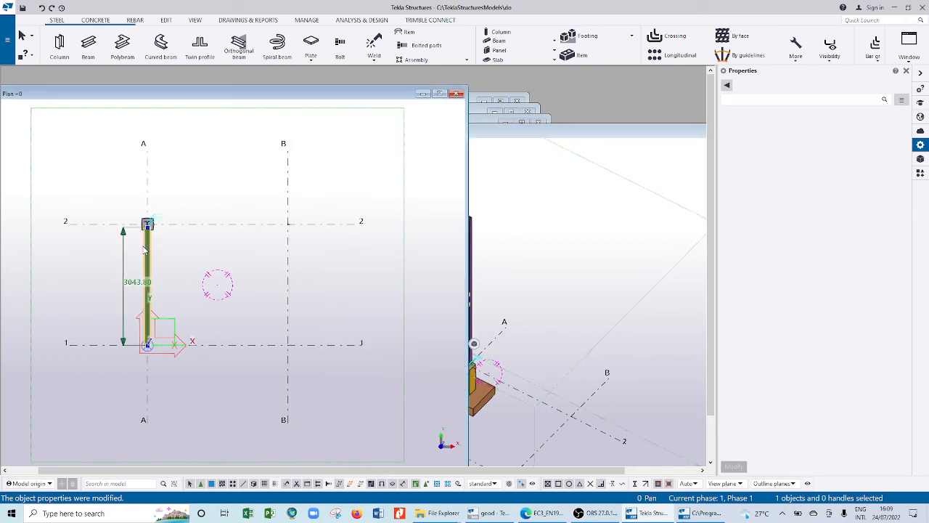
{"action": "right_click", "coordinate": [144, 251]}
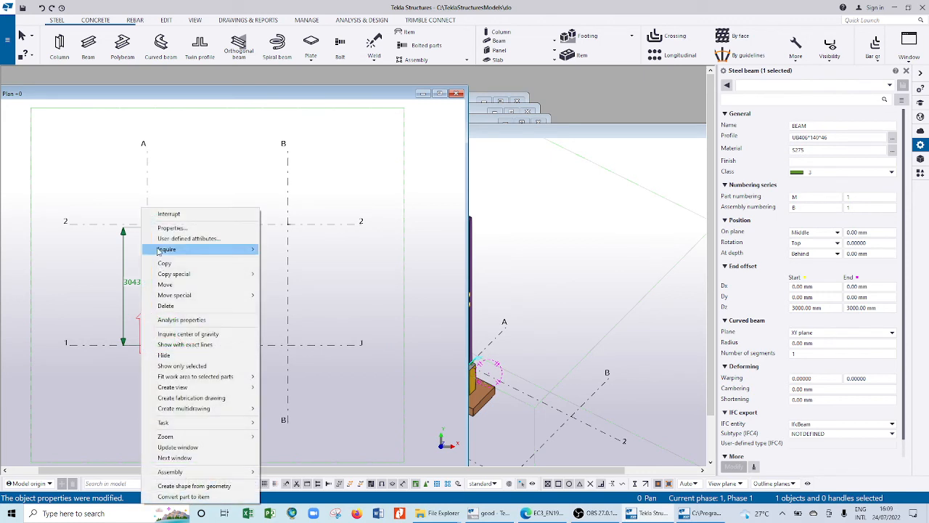
{"action": "mouse_move", "coordinate": [176, 255]}
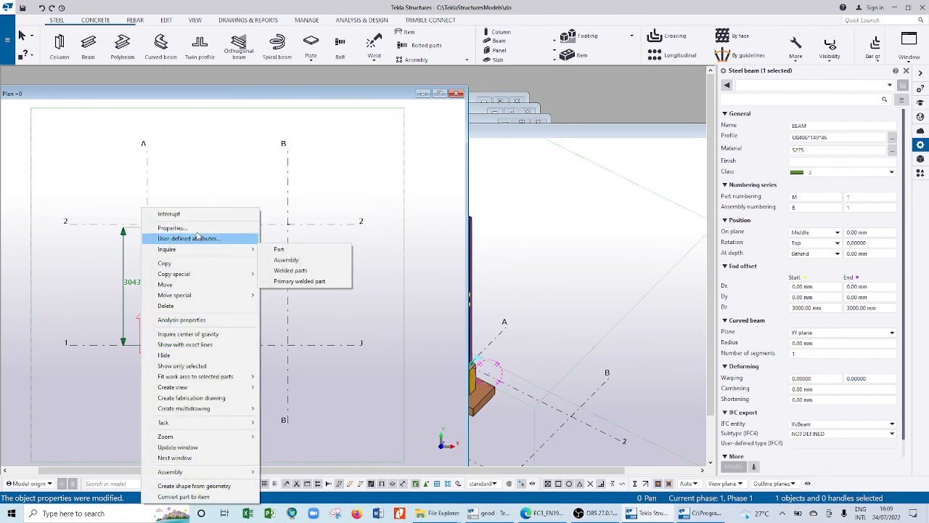
{"action": "mouse_move", "coordinate": [193, 280]}
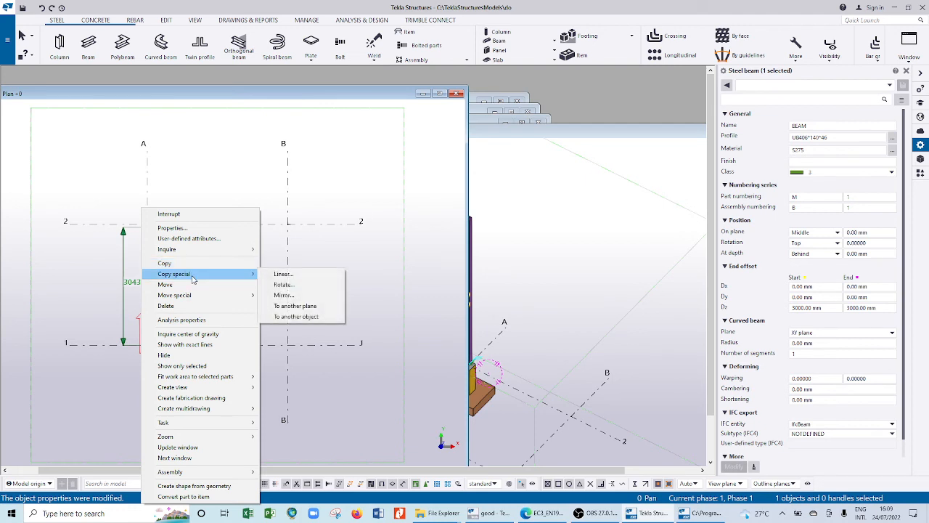
{"action": "left_click", "coordinate": [299, 277]}
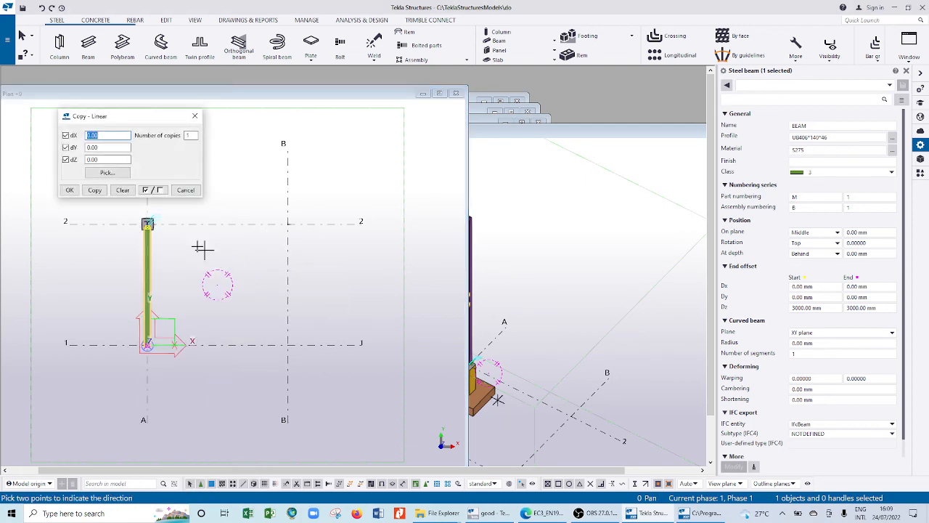
{"action": "scroll", "coordinate": [147, 223], "scroll_direction": "up", "scroll_amount": 3}
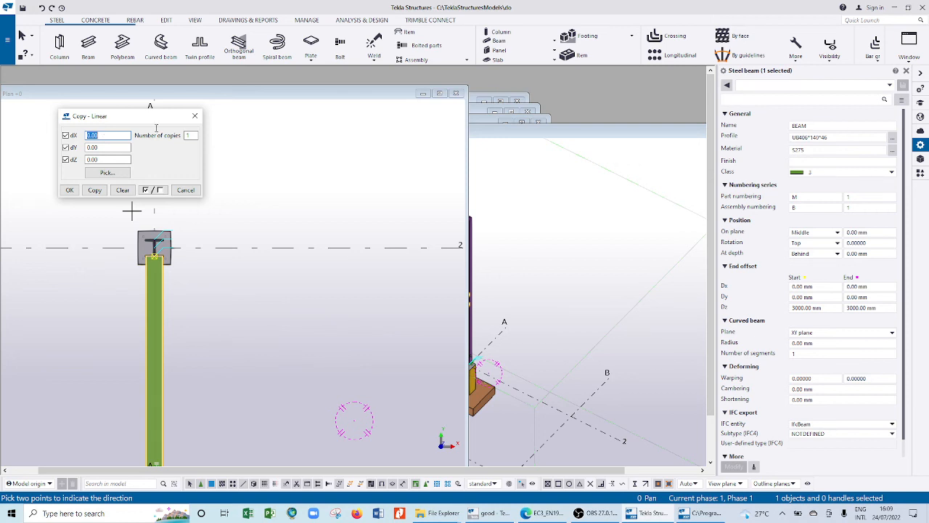
{"action": "scroll", "coordinate": [149, 247], "scroll_direction": "up", "scroll_amount": 5}
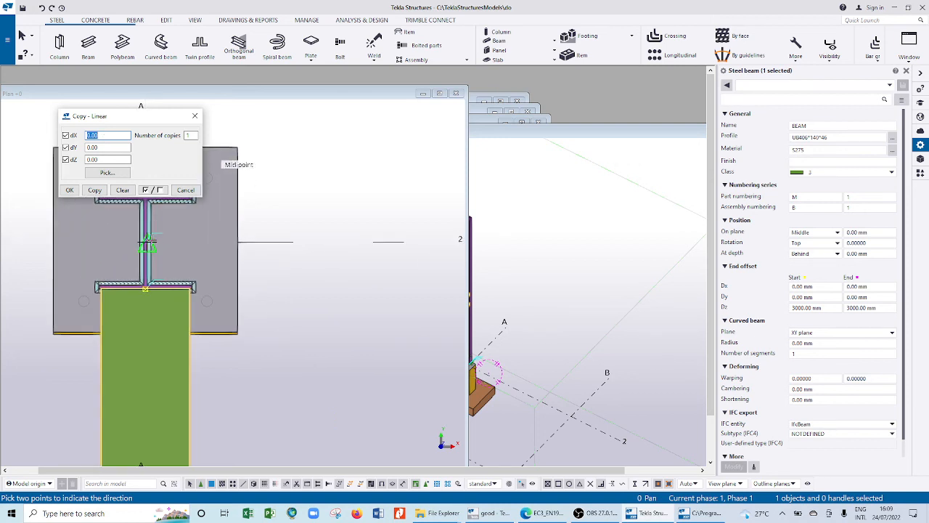
{"action": "scroll", "coordinate": [148, 243], "scroll_direction": "up", "scroll_amount": 3}
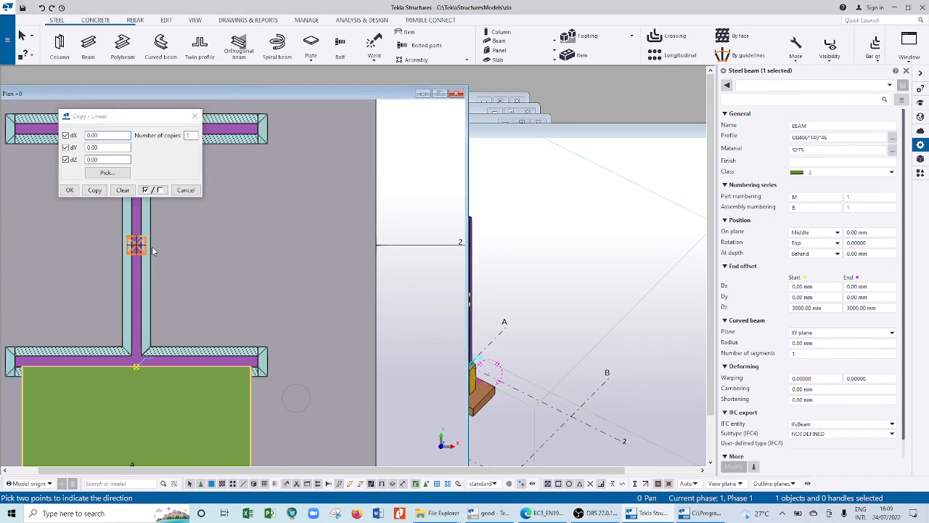
{"action": "scroll", "coordinate": [152, 251], "scroll_direction": "down", "scroll_amount": 6}
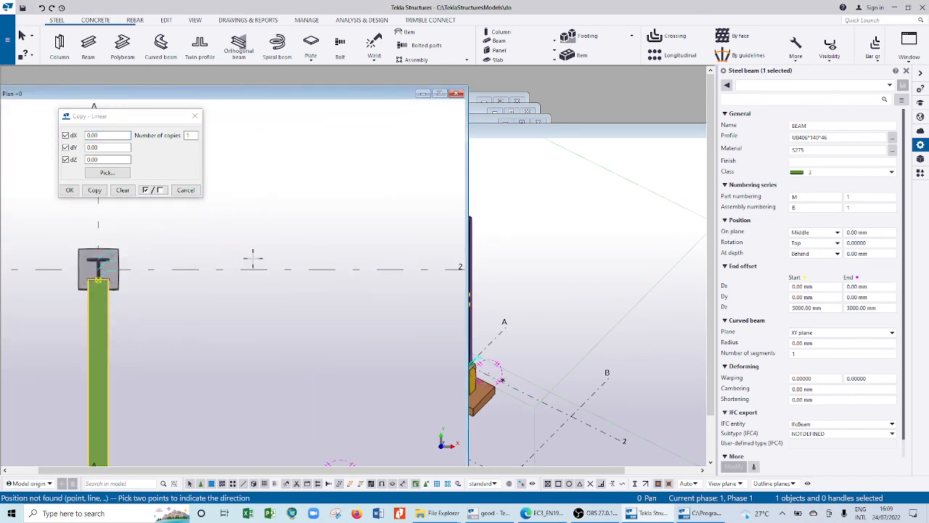
{"action": "scroll", "coordinate": [102, 268], "scroll_direction": "up", "scroll_amount": 5}
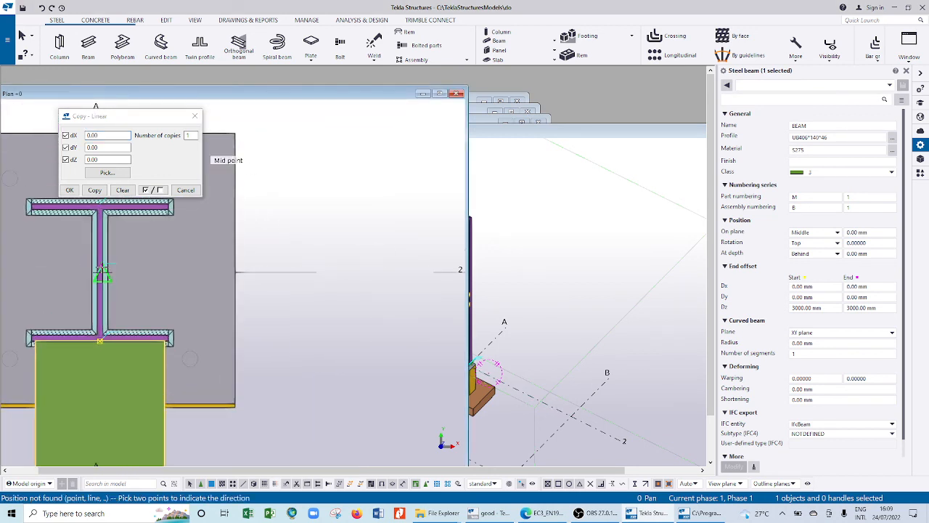
{"action": "left_click", "coordinate": [100, 272]}
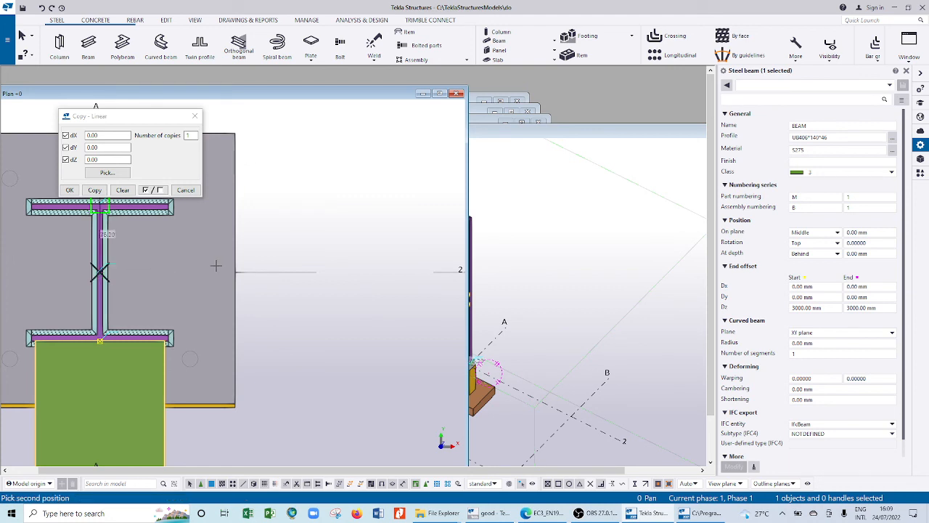
{"action": "left_click", "coordinate": [100, 272]}
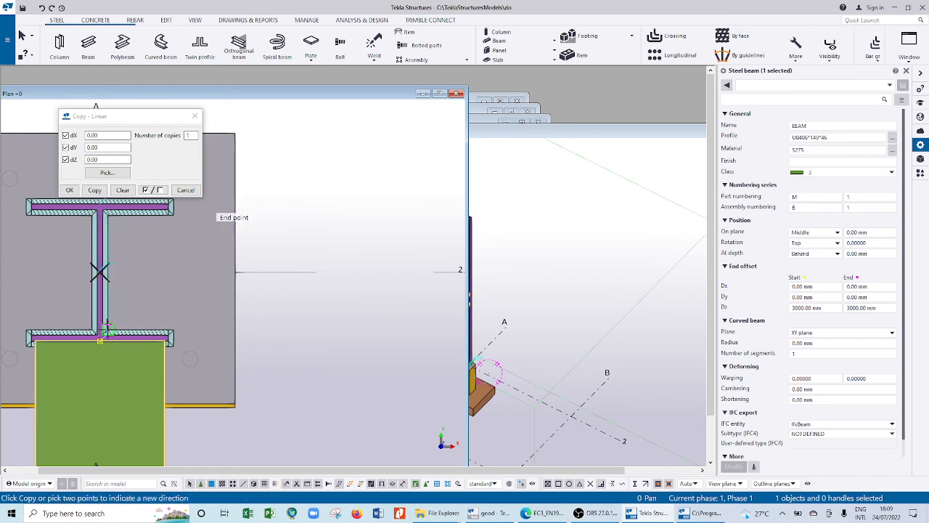
Copy the beam once by 3610 mm in X, from its end at column A-2 perpendicular to grid line B
{"action": "scroll", "coordinate": [101, 342], "scroll_direction": "up", "scroll_amount": 4}
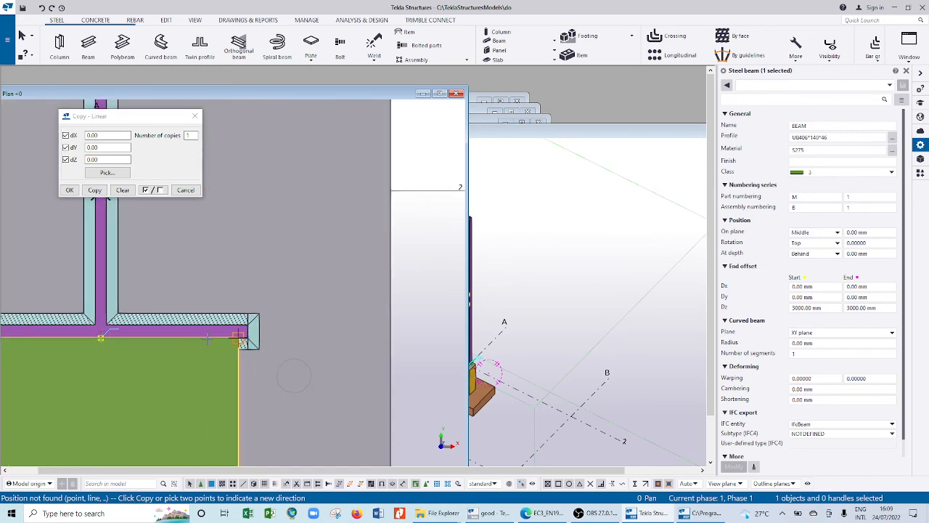
{"action": "scroll", "coordinate": [98, 319], "scroll_direction": "down", "scroll_amount": 5}
{"action": "scroll", "coordinate": [174, 317], "scroll_direction": "down", "scroll_amount": 5}
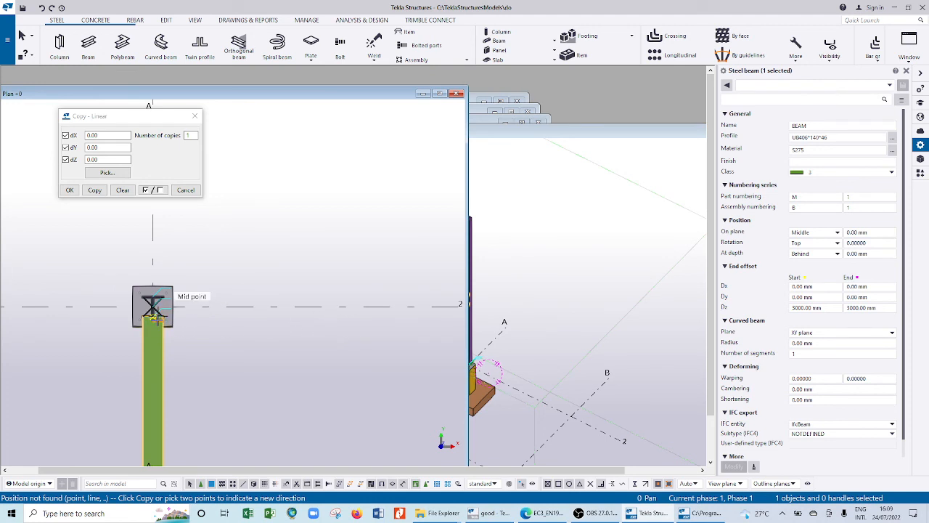
{"action": "left_click", "coordinate": [152, 303]}
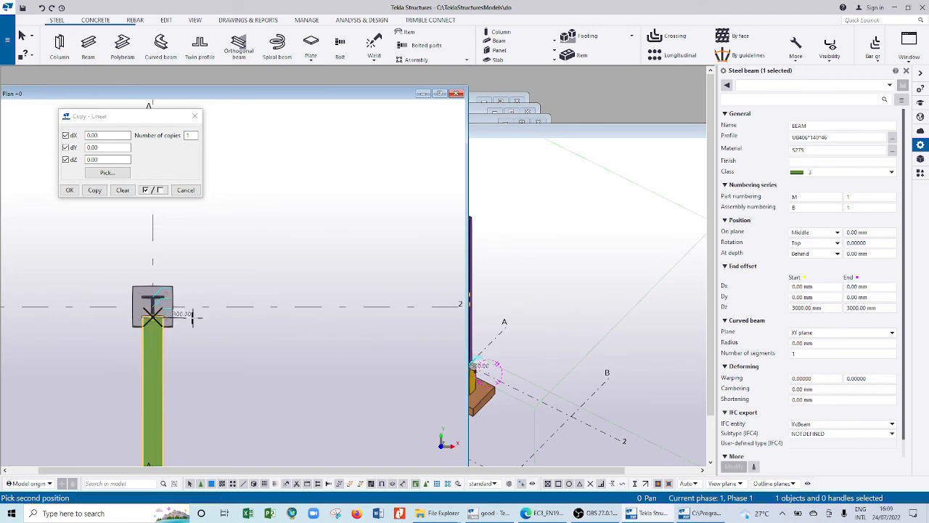
{"action": "scroll", "coordinate": [154, 312], "scroll_direction": "down", "scroll_amount": 3}
{"action": "scroll", "coordinate": [172, 313], "scroll_direction": "down", "scroll_amount": 2}
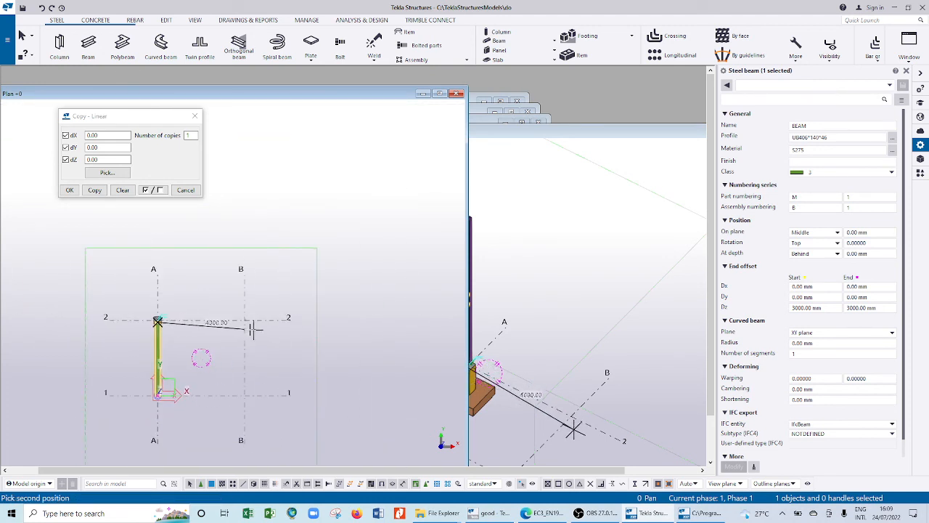
{"action": "scroll", "coordinate": [247, 331], "scroll_direction": "up", "scroll_amount": 3}
{"action": "scroll", "coordinate": [239, 331], "scroll_direction": "up", "scroll_amount": 3}
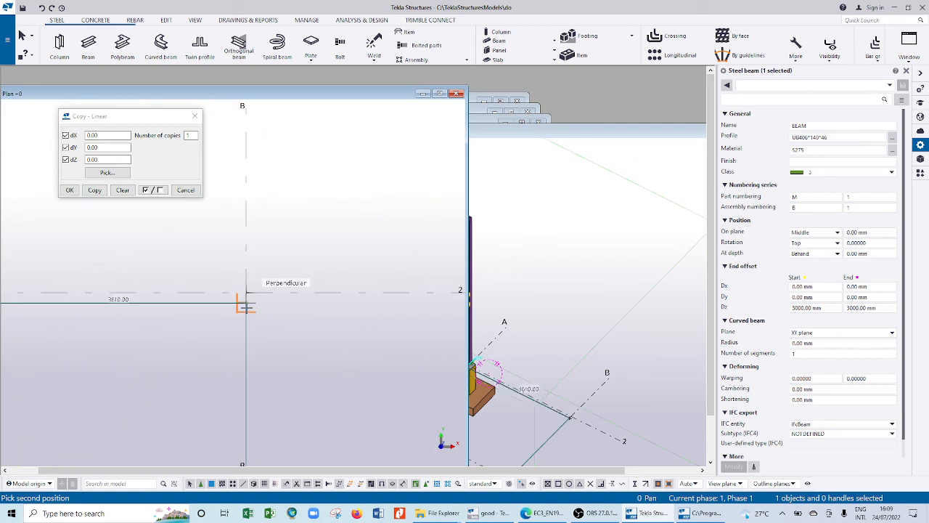
{"action": "left_click", "coordinate": [245, 305]}
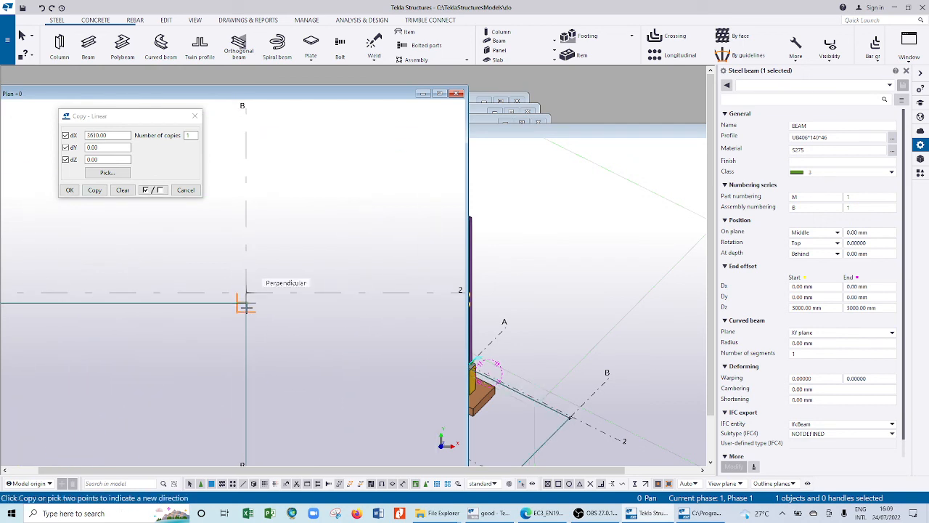
{"action": "left_click", "coordinate": [99, 195]}
Check the copied beam on grid line B in the plan and 3D views and interrupt the direction picking
{"action": "scroll", "coordinate": [239, 311], "scroll_direction": "down", "scroll_amount": 1}
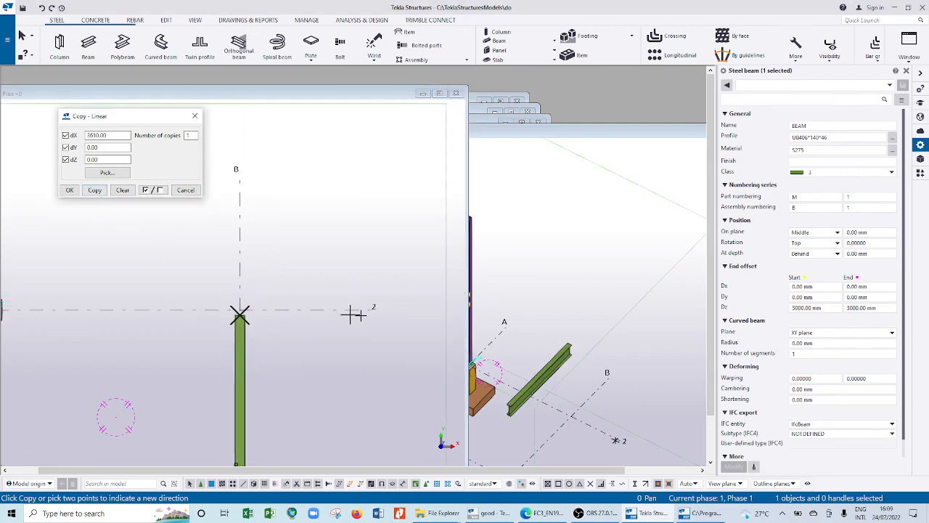
{"action": "scroll", "coordinate": [601, 353], "scroll_direction": "down", "scroll_amount": 3}
{"action": "scroll", "coordinate": [551, 377], "scroll_direction": "up", "scroll_amount": 4}
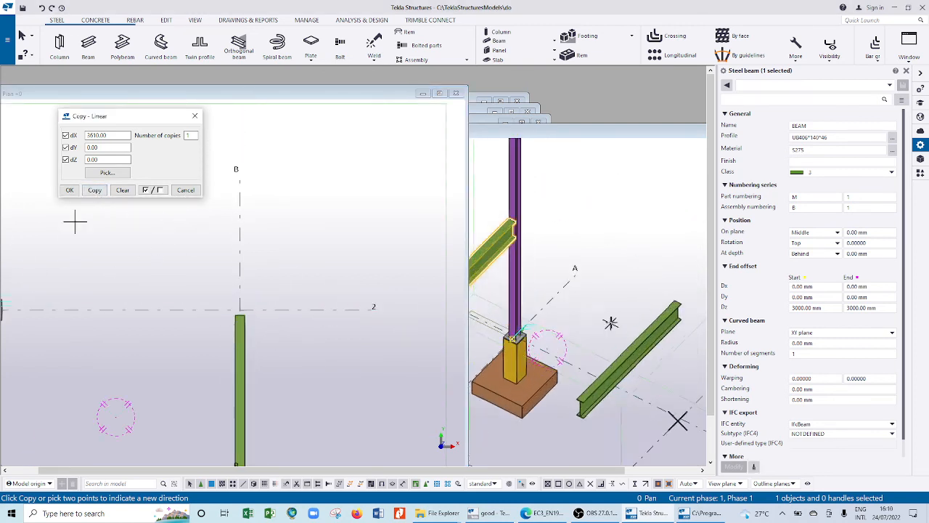
{"action": "scroll", "coordinate": [610, 322], "scroll_direction": "down", "scroll_amount": 3}
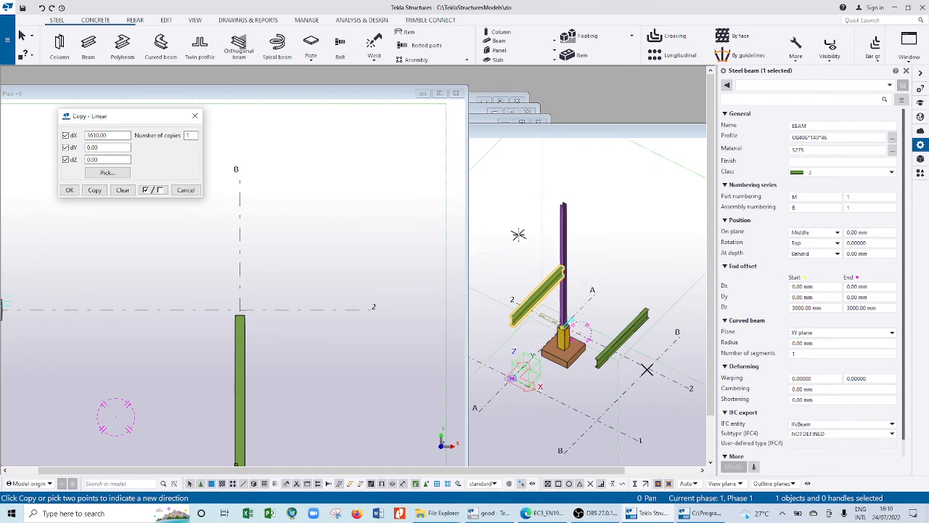
{"action": "left_click", "coordinate": [518, 234]}
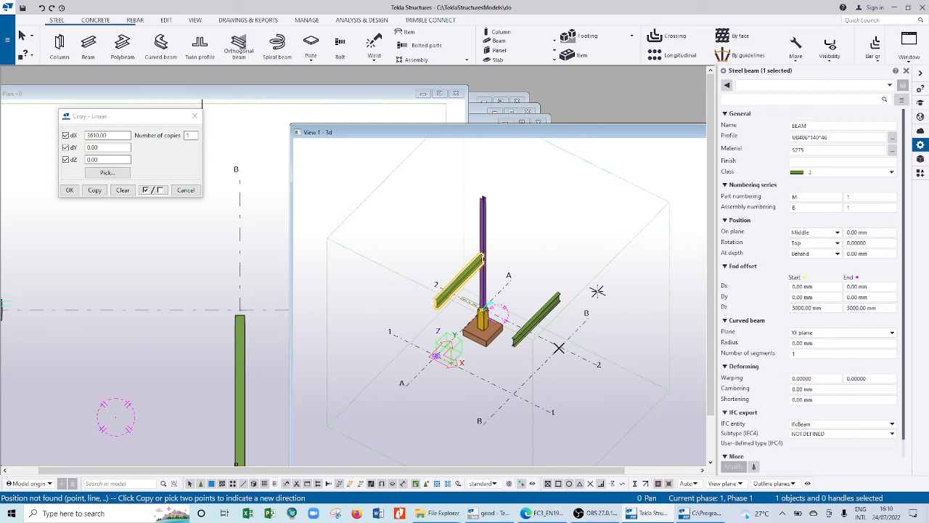
{"action": "right_click", "coordinate": [545, 272]}
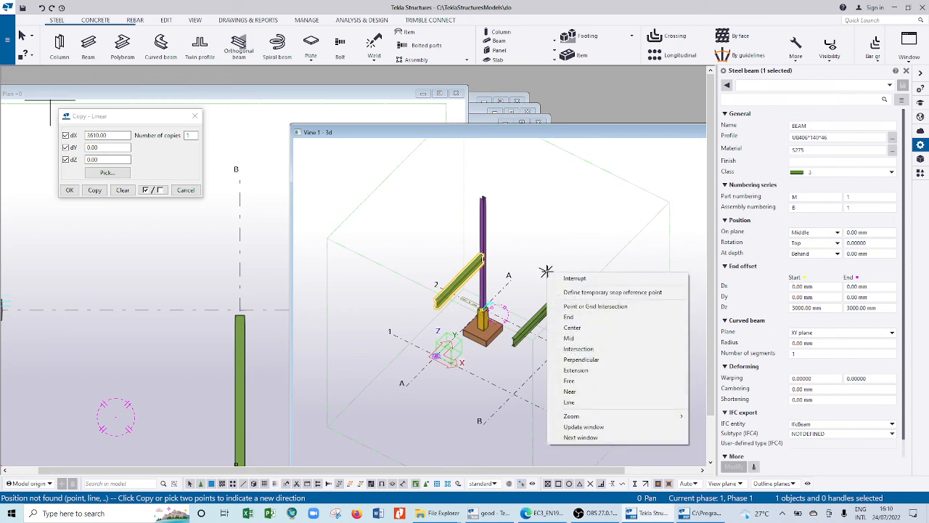
{"action": "left_click", "coordinate": [574, 278]}
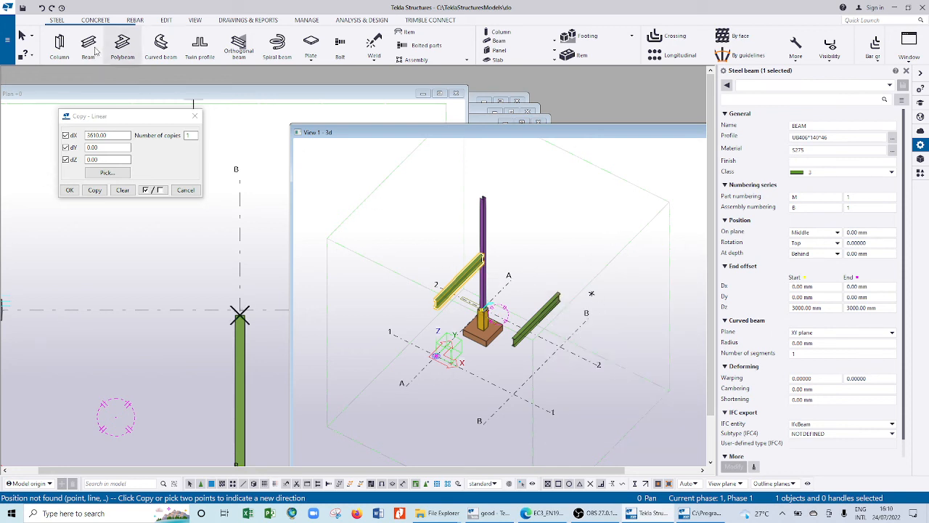
Examine the column base, the beam's end at the column and the copied beam in the 3D view
{"action": "left_click", "coordinate": [194, 23]}
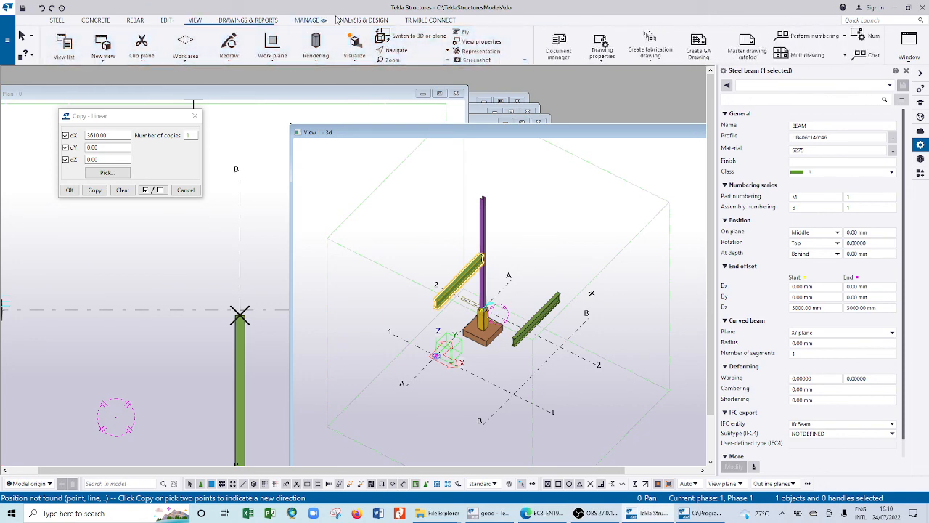
{"action": "left_click", "coordinate": [254, 21]}
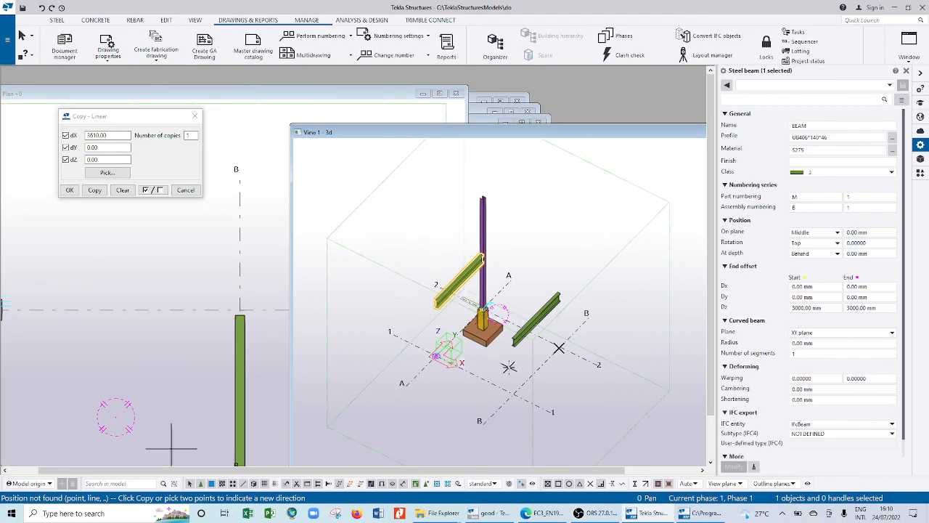
{"action": "scroll", "coordinate": [465, 276], "scroll_direction": "up", "scroll_amount": 5}
{"action": "scroll", "coordinate": [468, 278], "scroll_direction": "up", "scroll_amount": 5}
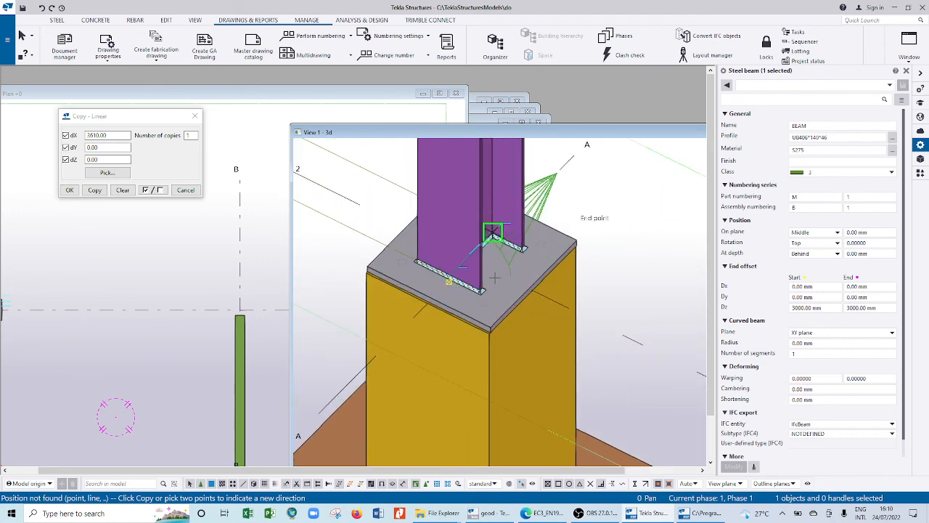
{"action": "scroll", "coordinate": [497, 280], "scroll_direction": "down", "scroll_amount": 4}
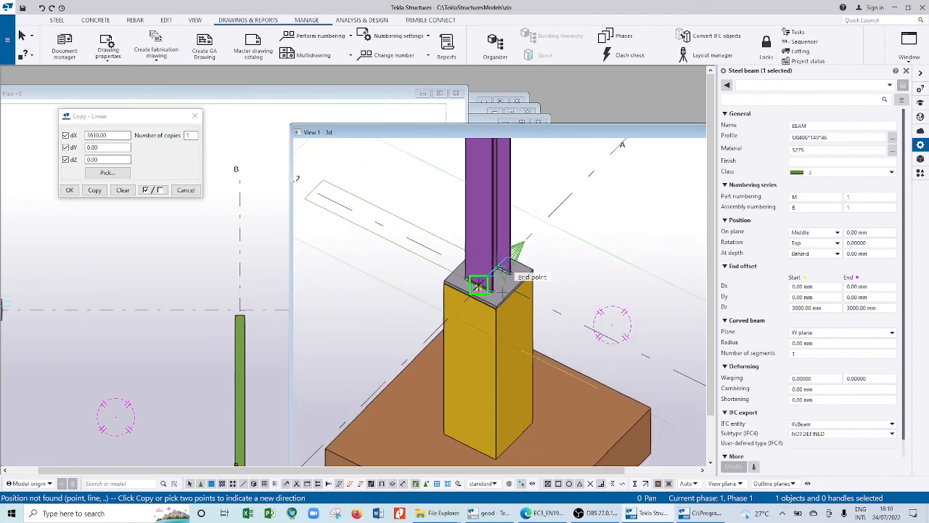
{"action": "scroll", "coordinate": [517, 267], "scroll_direction": "up", "scroll_amount": 2}
{"action": "scroll", "coordinate": [516, 276], "scroll_direction": "down", "scroll_amount": 2}
{"action": "scroll", "coordinate": [512, 307], "scroll_direction": "down", "scroll_amount": 4}
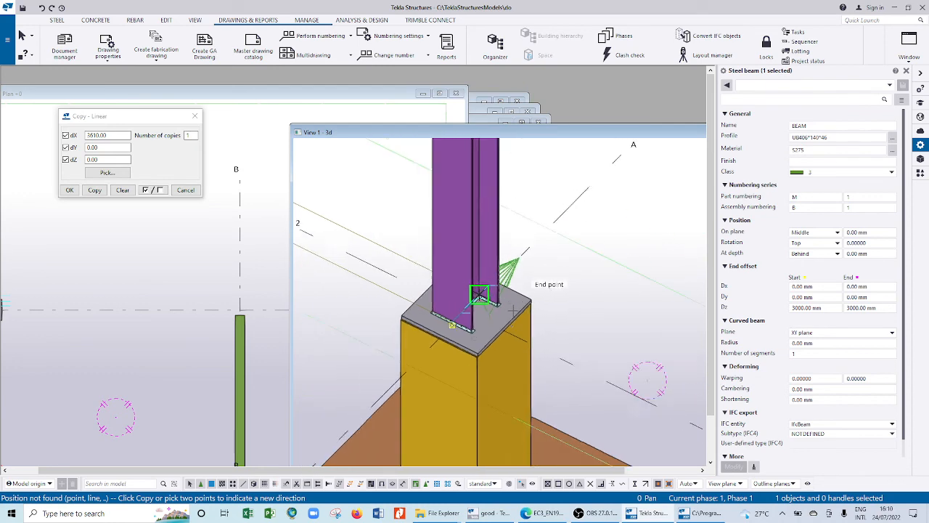
{"action": "scroll", "coordinate": [519, 314], "scroll_direction": "down", "scroll_amount": 3}
{"action": "scroll", "coordinate": [508, 332], "scroll_direction": "up", "scroll_amount": 5}
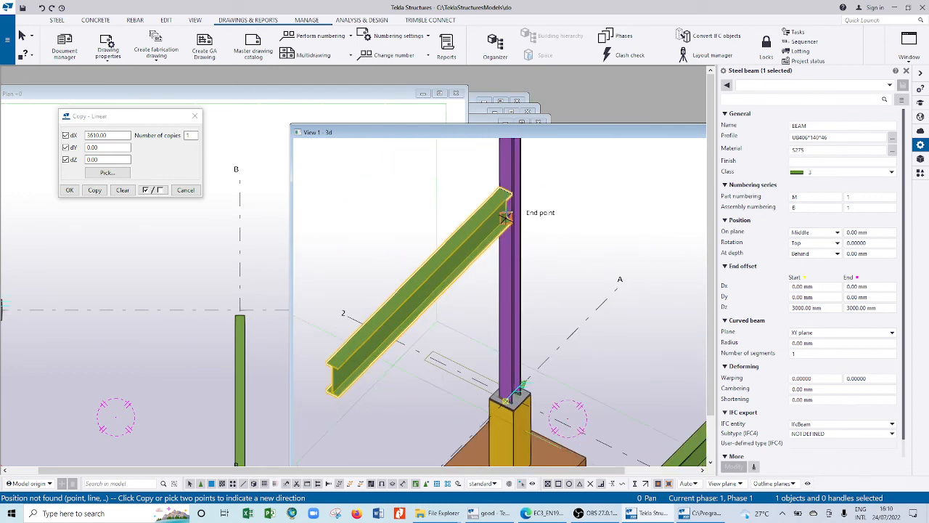
{"action": "scroll", "coordinate": [506, 217], "scroll_direction": "down", "scroll_amount": 4}
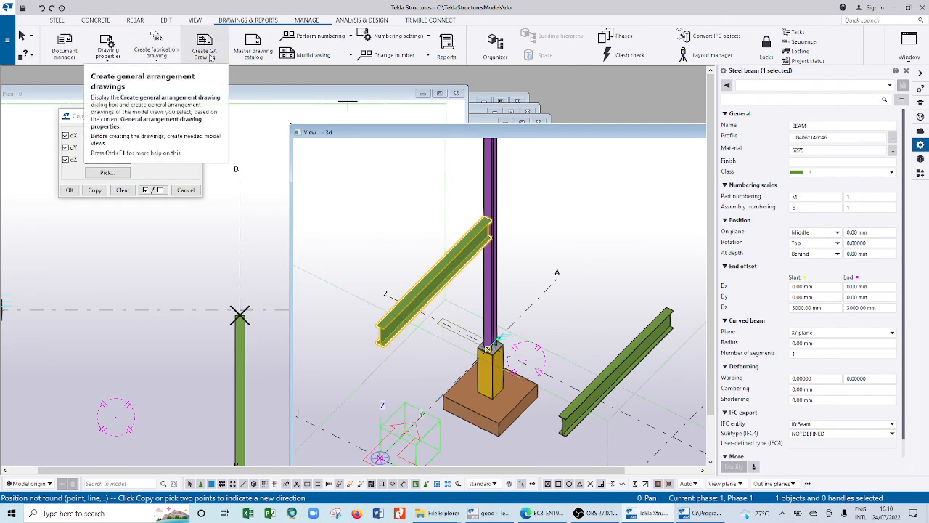
Open the general arrangement drawing properties
{"action": "left_click", "coordinate": [111, 62]}
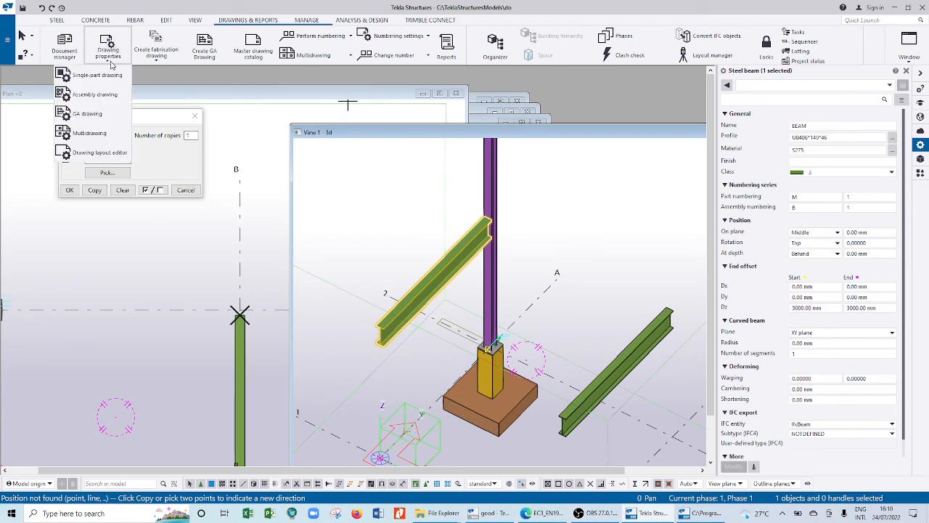
{"action": "left_click", "coordinate": [111, 62]}
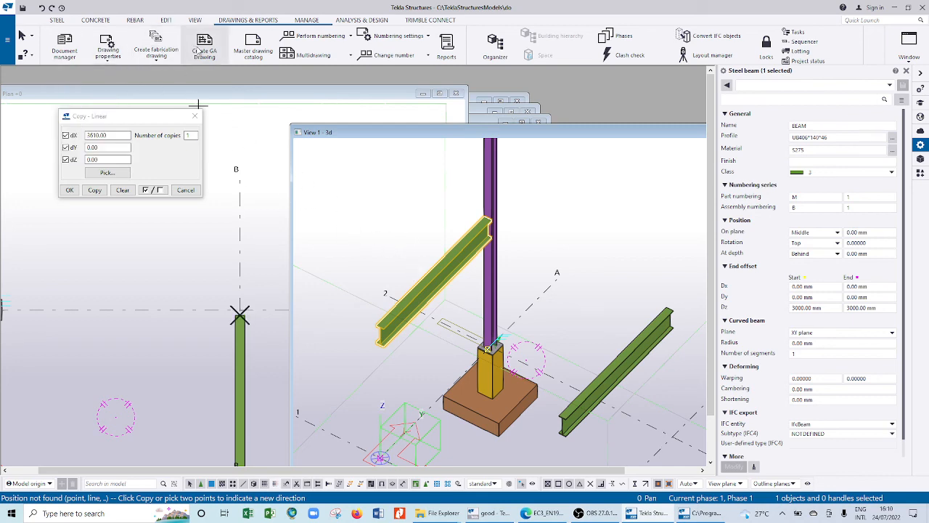
{"action": "left_click", "coordinate": [107, 61]}
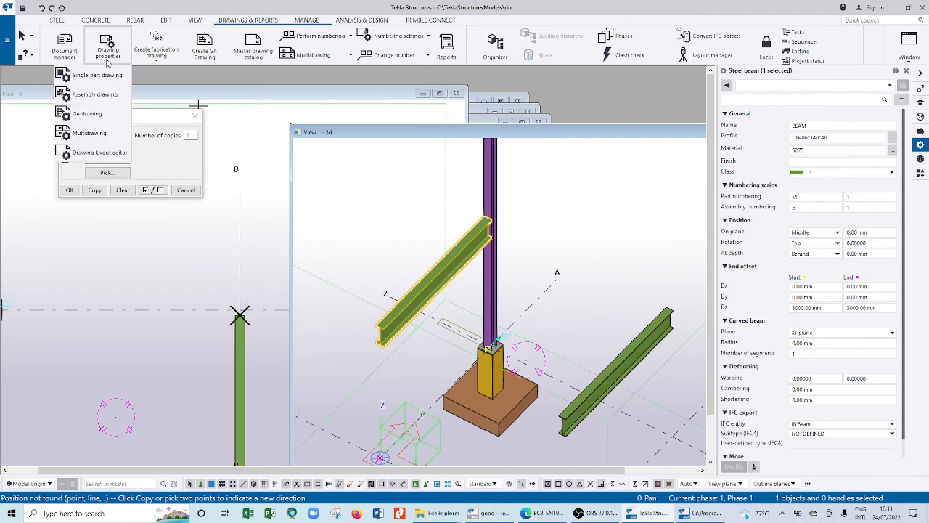
{"action": "left_click", "coordinate": [95, 119]}
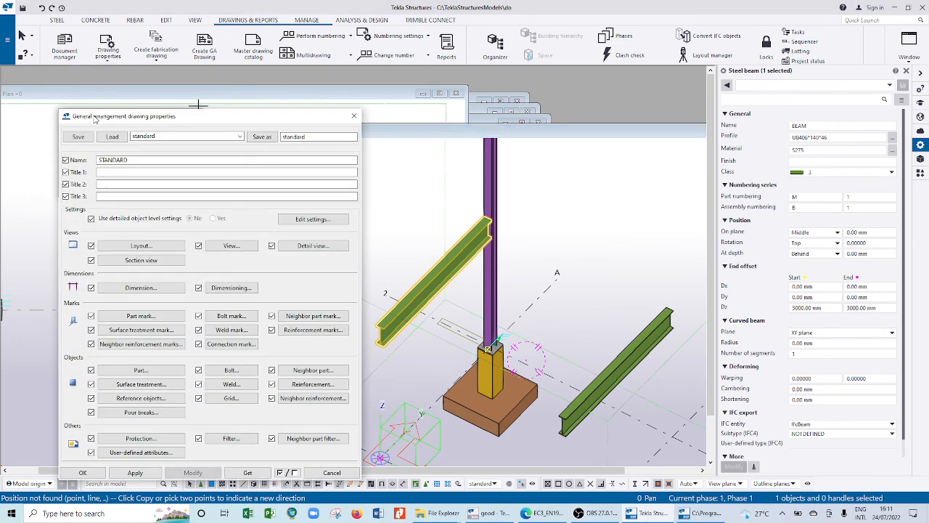
Apply and accept the standard general arrangement drawing properties
{"action": "left_click_drag", "start_coordinate": [212, 124], "coordinate": [217, 61]}
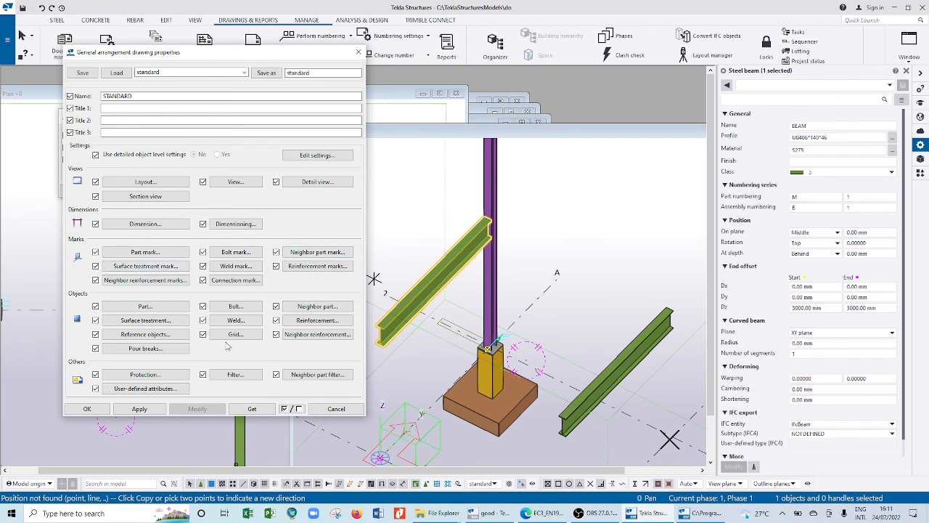
{"action": "left_click", "coordinate": [140, 411]}
{"action": "left_click", "coordinate": [97, 412]}
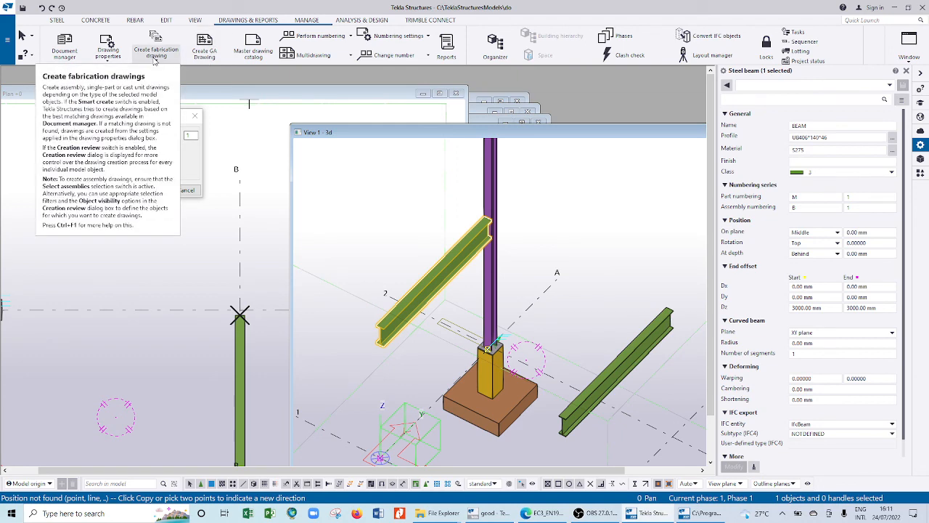
Create one general arrangement drawing containing the Grid 1, Grid 2, Grid A, Grid B and Plan +0 views
{"action": "left_click", "coordinate": [198, 50]}
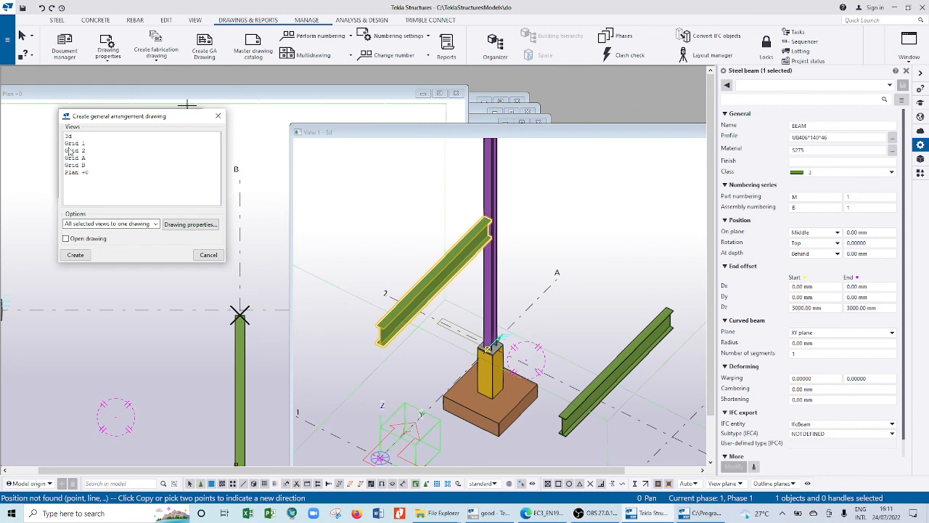
{"action": "left_click", "coordinate": [73, 143]}
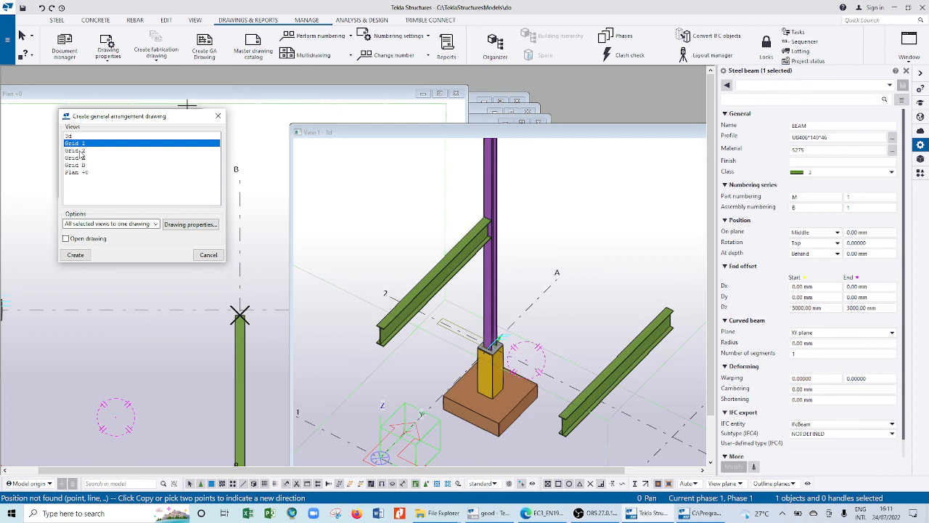
{"action": "left_click", "coordinate": [82, 157], "text": "ctrl"}
{"action": "left_click", "coordinate": [80, 150], "text": "ctrl"}
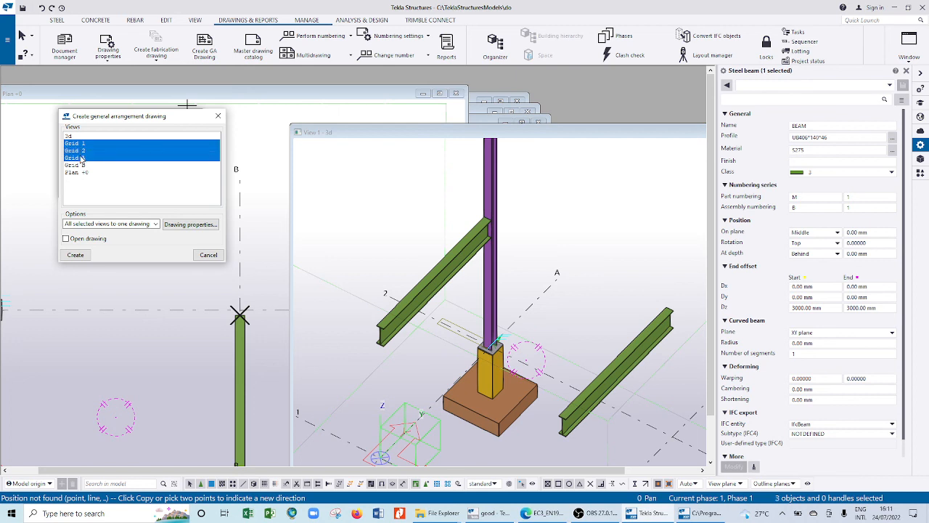
{"action": "left_click", "coordinate": [79, 164], "text": "ctrl"}
{"action": "left_click", "coordinate": [80, 172], "text": "ctrl"}
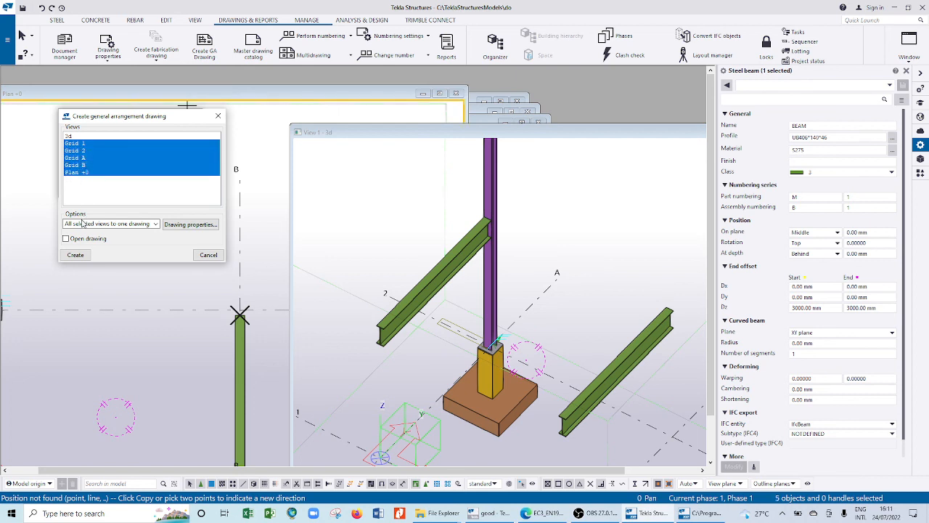
{"action": "left_click", "coordinate": [86, 256]}
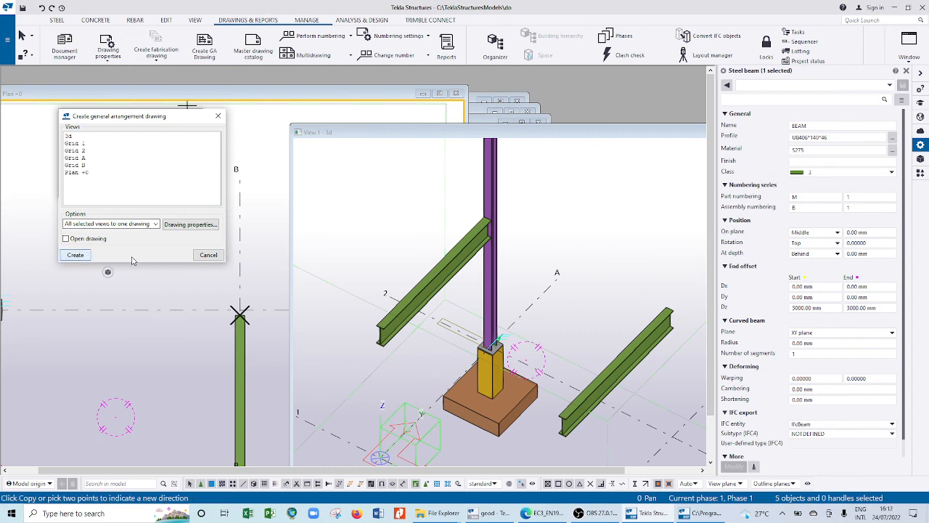
Create another single general arrangement drawing from all six views, including the 3d view, with Open drawing enabled
{"action": "left_click", "coordinate": [66, 238]}
{"action": "left_click", "coordinate": [82, 151]}
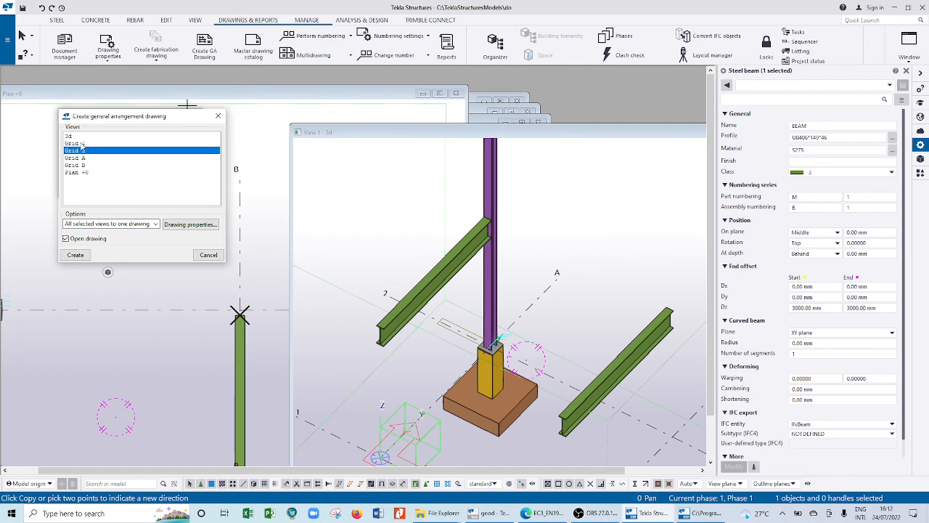
{"action": "left_click", "coordinate": [81, 136], "text": "ctrl"}
{"action": "left_click", "coordinate": [81, 143], "text": "ctrl"}
{"action": "left_click", "coordinate": [81, 157], "text": "ctrl"}
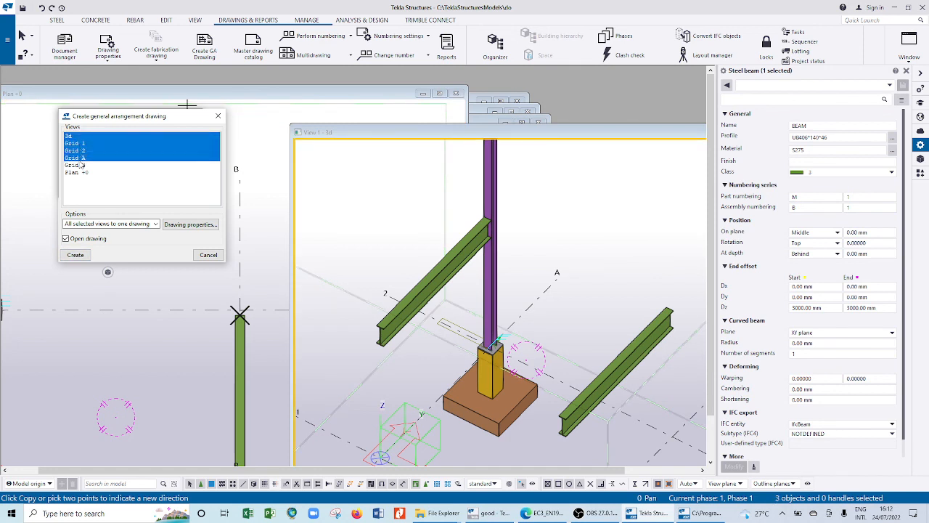
{"action": "left_click", "coordinate": [81, 164], "text": "ctrl"}
{"action": "left_click", "coordinate": [80, 172], "text": "ctrl"}
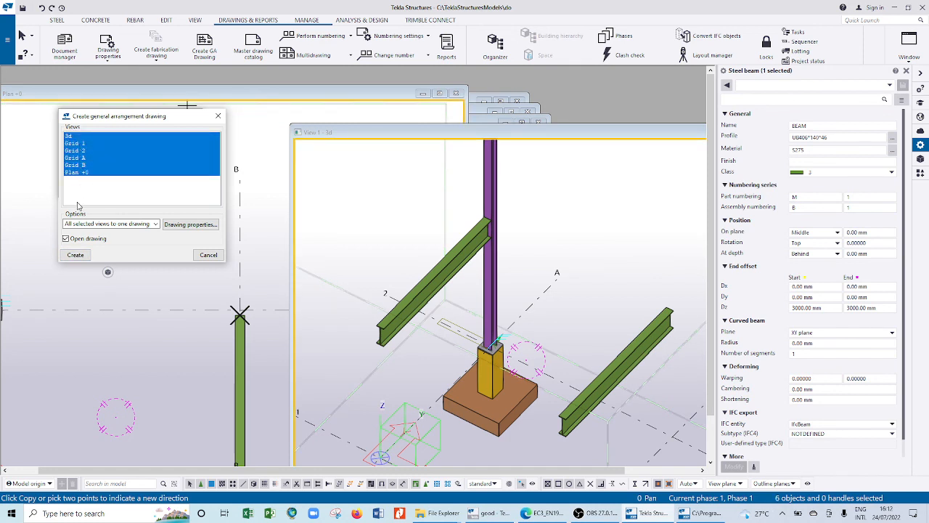
{"action": "left_click", "coordinate": [76, 256]}
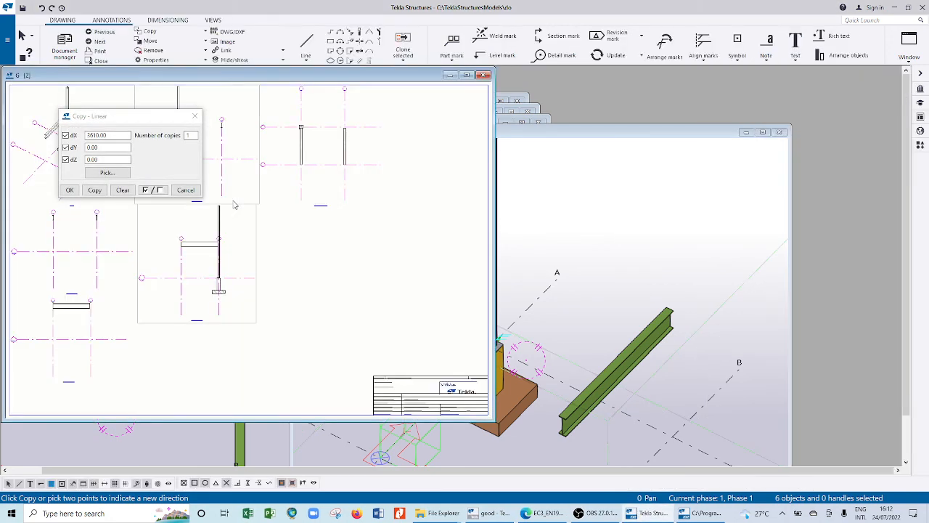
Examine the 3d view and the column, footing and beams in the Grid 2 view of the opened drawing
{"action": "scroll", "coordinate": [404, 322], "scroll_direction": "down", "scroll_amount": 2}
{"action": "scroll", "coordinate": [221, 216], "scroll_direction": "up", "scroll_amount": 5}
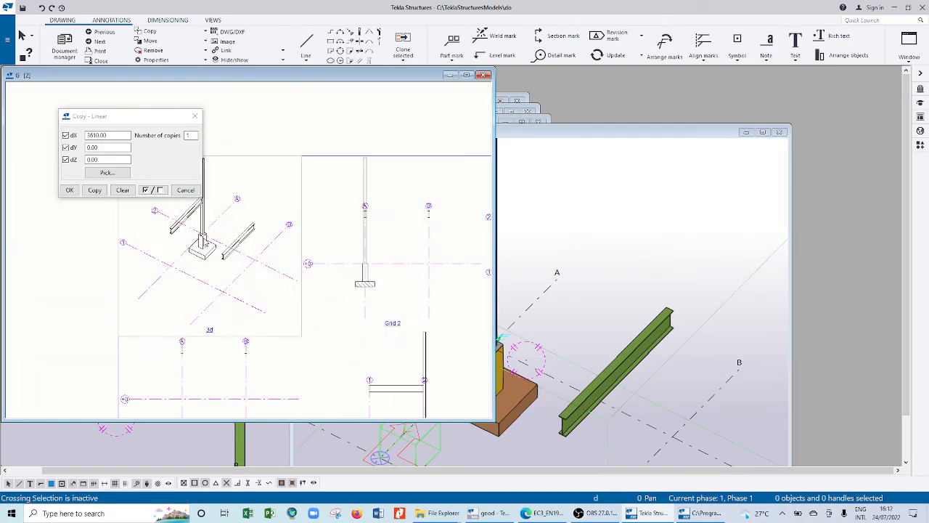
{"action": "scroll", "coordinate": [423, 338], "scroll_direction": "down", "scroll_amount": 3}
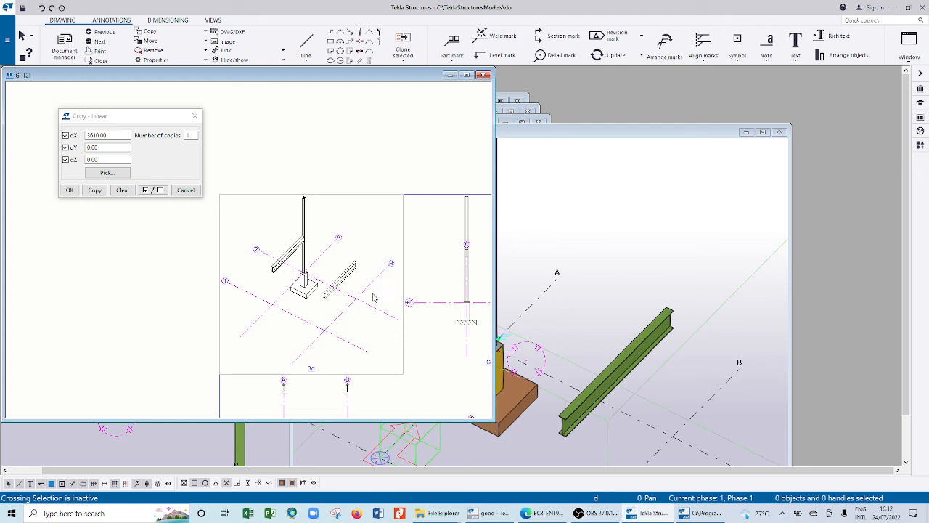
{"action": "scroll", "coordinate": [369, 289], "scroll_direction": "down", "scroll_amount": 4}
{"action": "scroll", "coordinate": [367, 289], "scroll_direction": "up", "scroll_amount": 4}
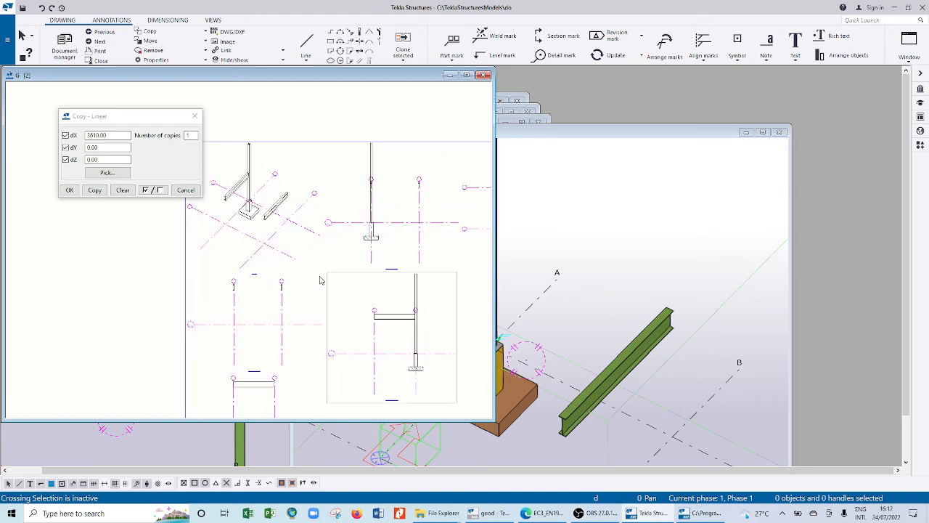
{"action": "scroll", "coordinate": [356, 171], "scroll_direction": "up", "scroll_amount": 3}
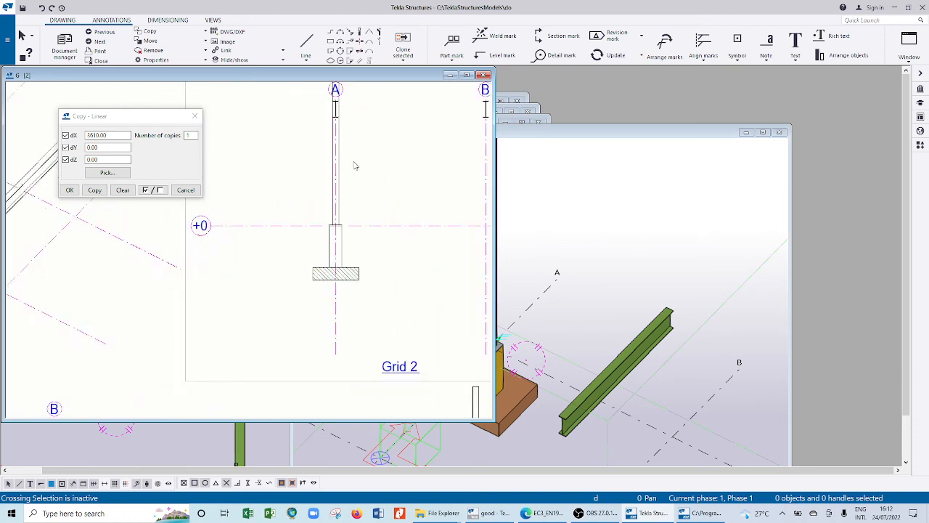
{"action": "scroll", "coordinate": [243, 181], "scroll_direction": "down", "scroll_amount": 2}
{"action": "scroll", "coordinate": [296, 123], "scroll_direction": "up", "scroll_amount": 3}
{"action": "scroll", "coordinate": [294, 120], "scroll_direction": "up", "scroll_amount": 1}
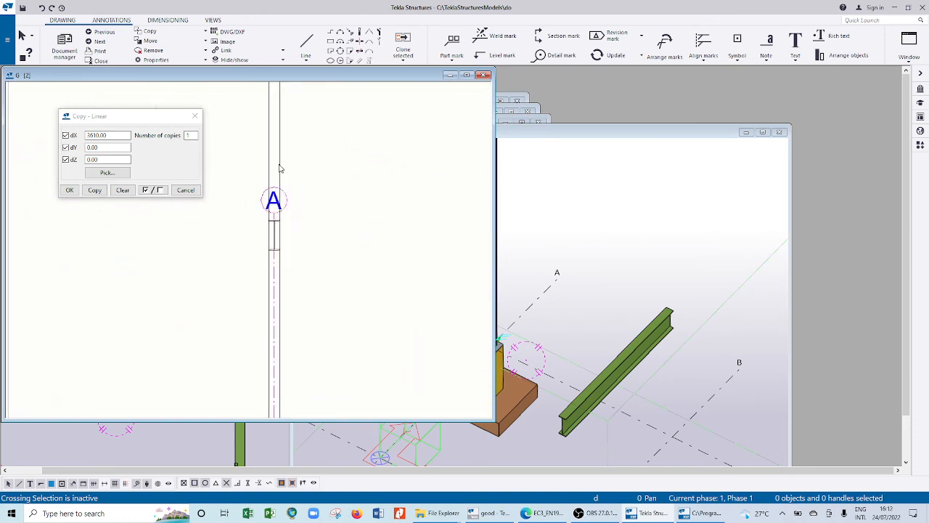
{"action": "scroll", "coordinate": [304, 181], "scroll_direction": "down", "scroll_amount": 5}
{"action": "scroll", "coordinate": [288, 233], "scroll_direction": "up", "scroll_amount": 4}
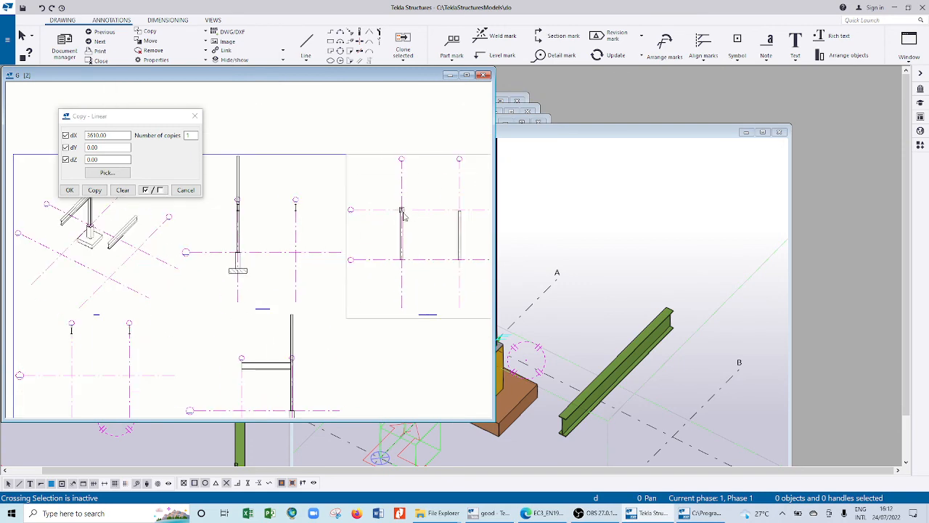
Add a mark using applied mark properties to the square part around the column at A-2 in the Plan +0 view
{"action": "scroll", "coordinate": [346, 238], "scroll_direction": "down", "scroll_amount": 2}
{"action": "scroll", "coordinate": [348, 240], "scroll_direction": "up", "scroll_amount": 5}
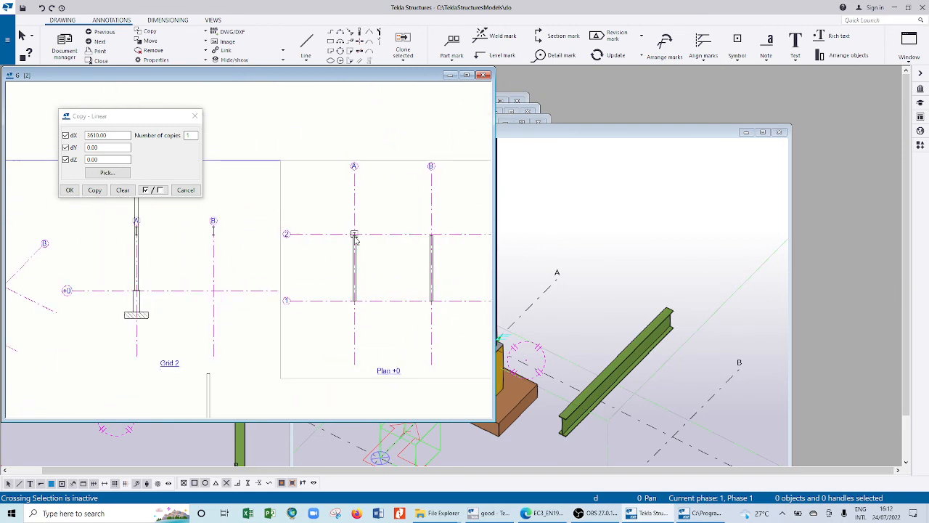
{"action": "scroll", "coordinate": [351, 260], "scroll_direction": "down", "scroll_amount": 1}
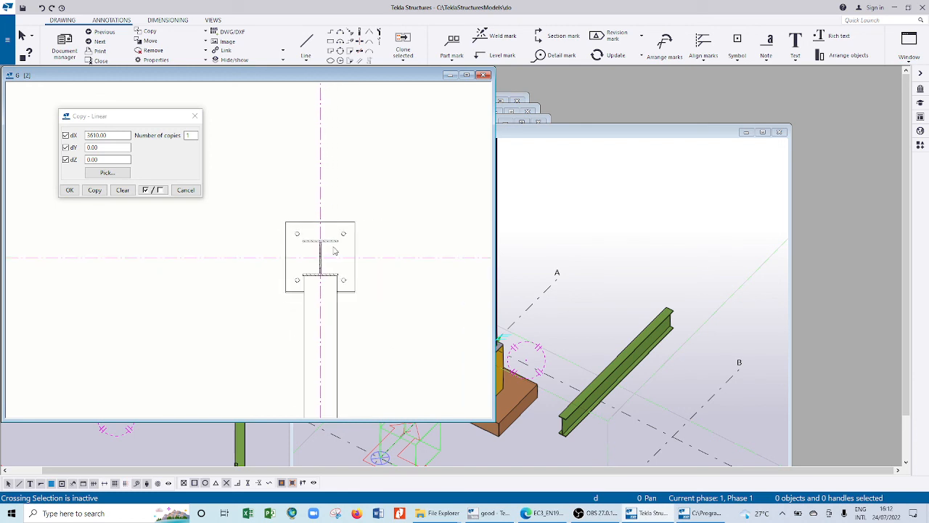
{"action": "scroll", "coordinate": [350, 277], "scroll_direction": "up", "scroll_amount": 4}
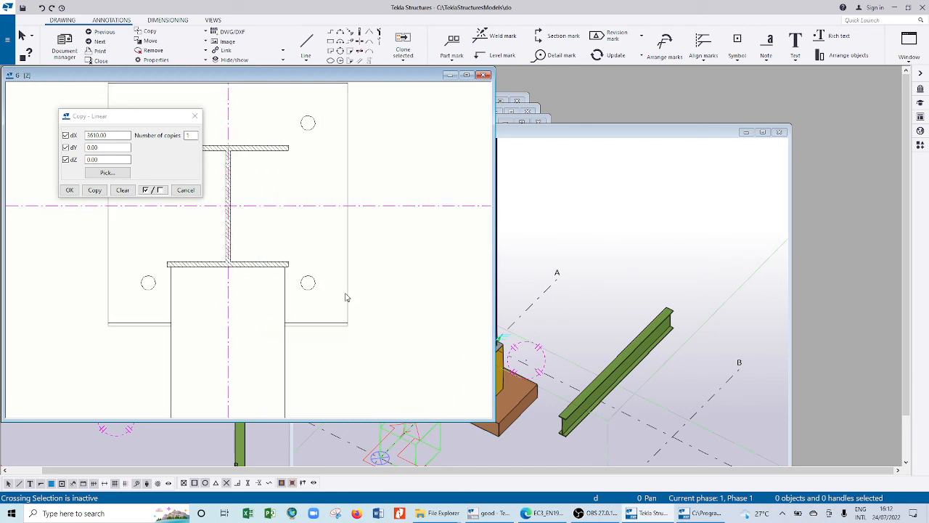
{"action": "left_click", "coordinate": [195, 116]}
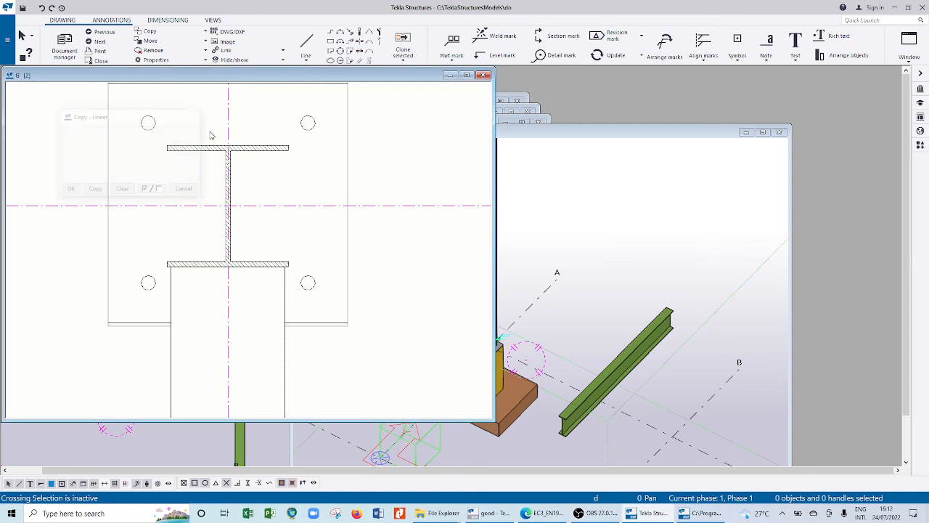
{"action": "left_click", "coordinate": [348, 269]}
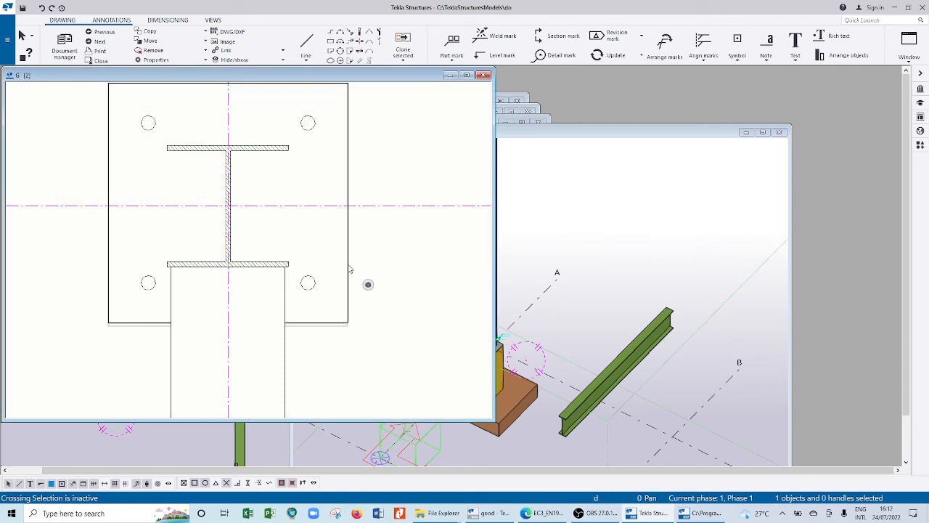
{"action": "right_click", "coordinate": [349, 269]}
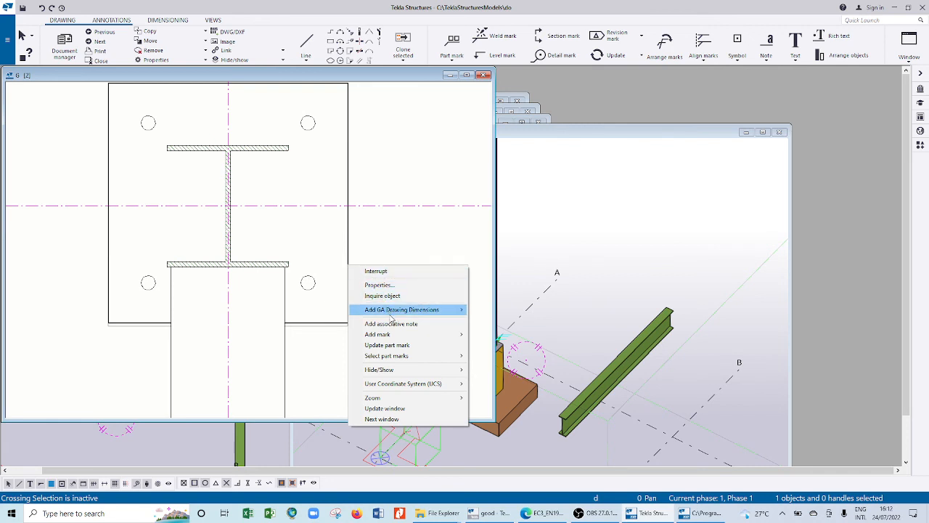
{"action": "mouse_move", "coordinate": [392, 337]}
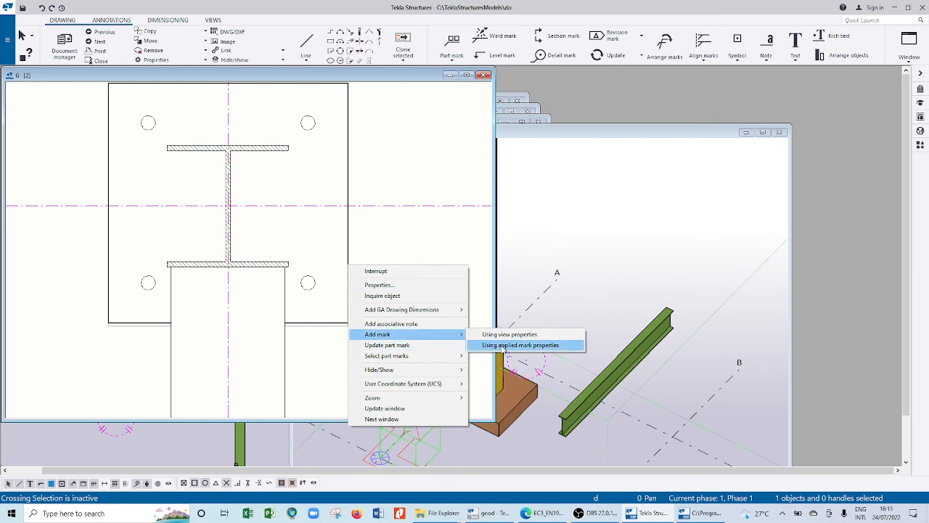
{"action": "left_click", "coordinate": [520, 345]}
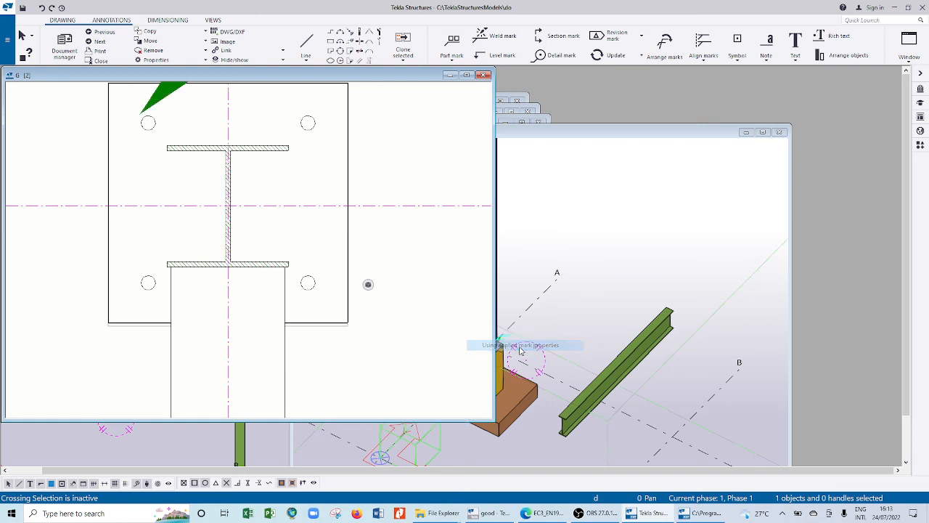
Open the new part mark's properties and add the Profile and Material elements to its content
{"action": "scroll", "coordinate": [271, 338], "scroll_direction": "down", "scroll_amount": 5}
{"action": "scroll", "coordinate": [305, 278], "scroll_direction": "up", "scroll_amount": 3}
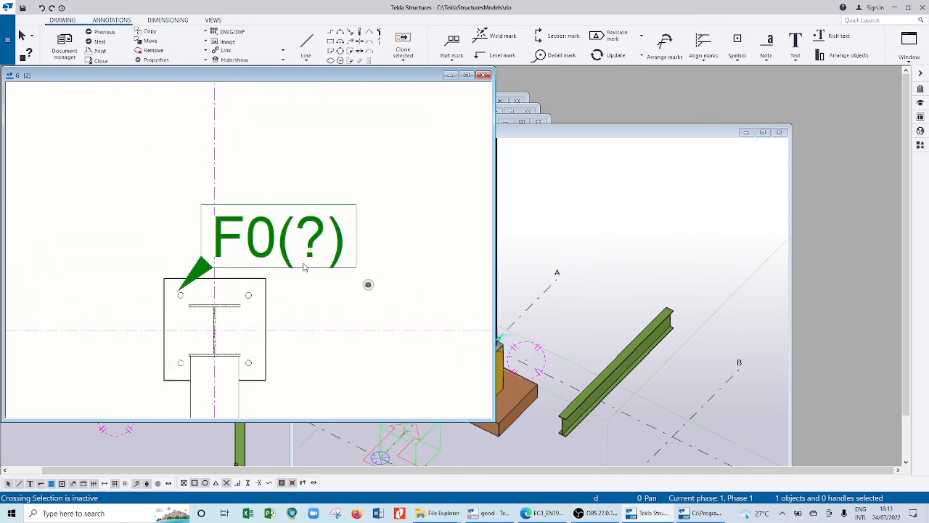
{"action": "scroll", "coordinate": [178, 293], "scroll_direction": "up", "scroll_amount": 2}
{"action": "scroll", "coordinate": [175, 278], "scroll_direction": "down", "scroll_amount": 1}
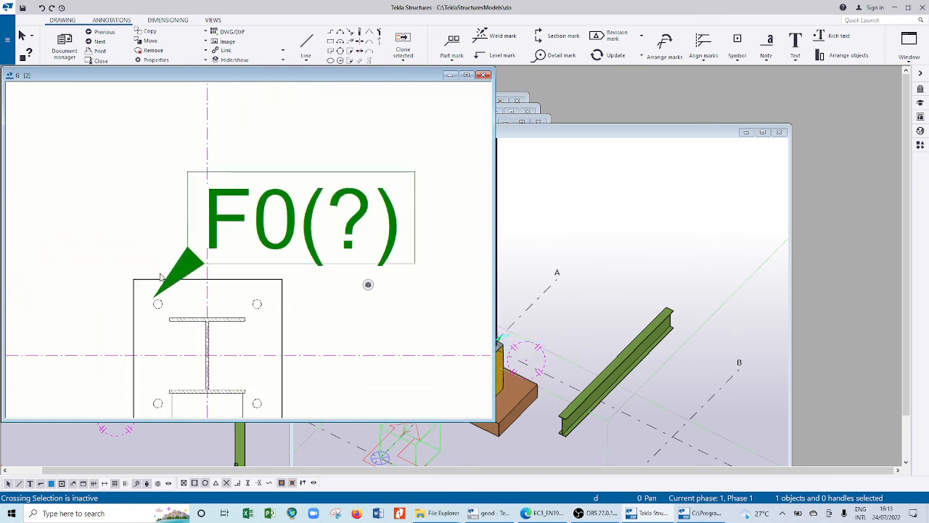
{"action": "scroll", "coordinate": [283, 268], "scroll_direction": "up", "scroll_amount": 2}
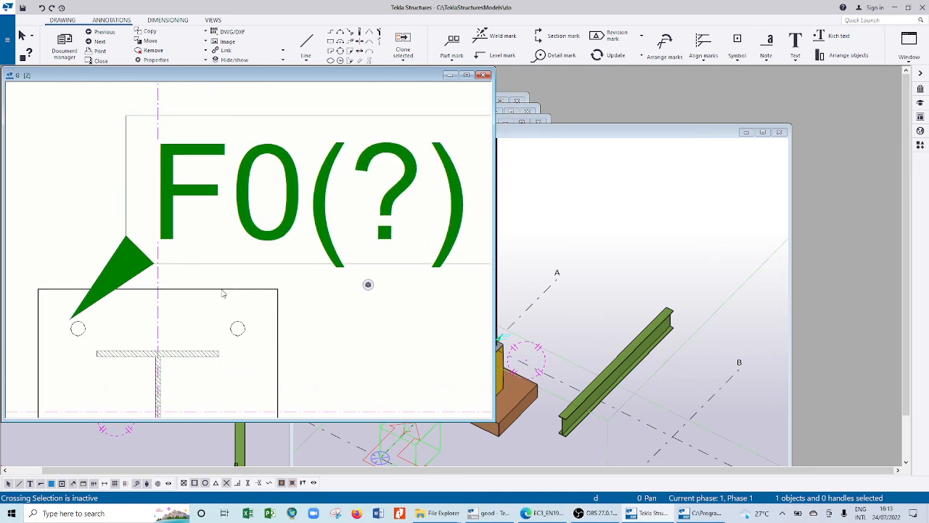
{"action": "double_click", "coordinate": [124, 292]}
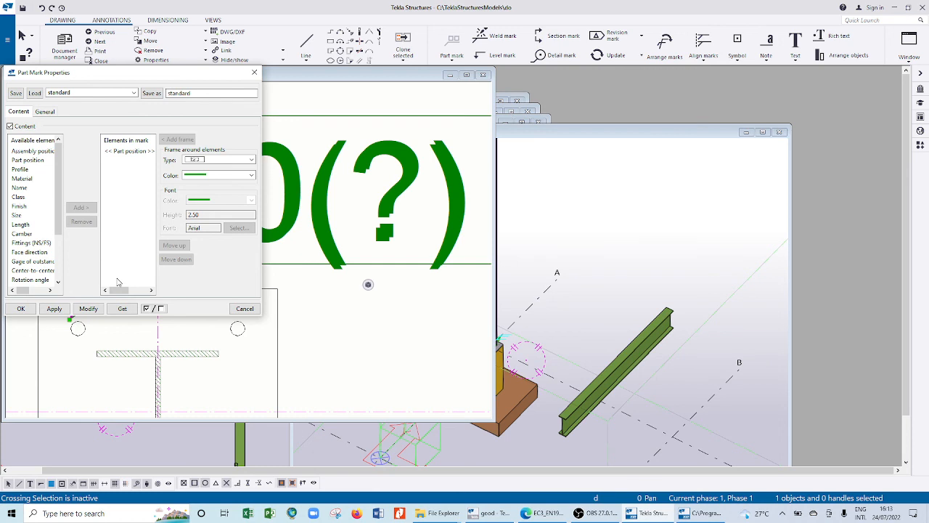
{"action": "left_click", "coordinate": [19, 170]}
{"action": "left_click", "coordinate": [80, 208]}
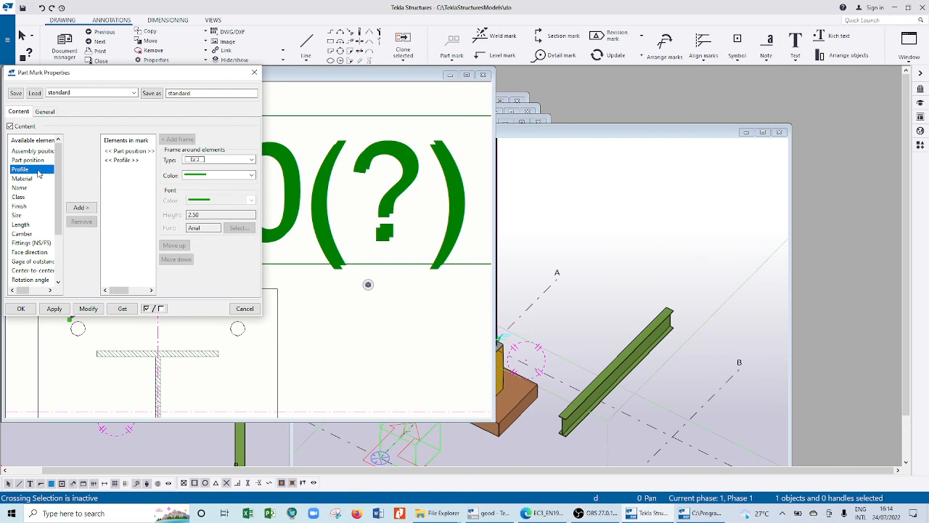
{"action": "left_click", "coordinate": [24, 180]}
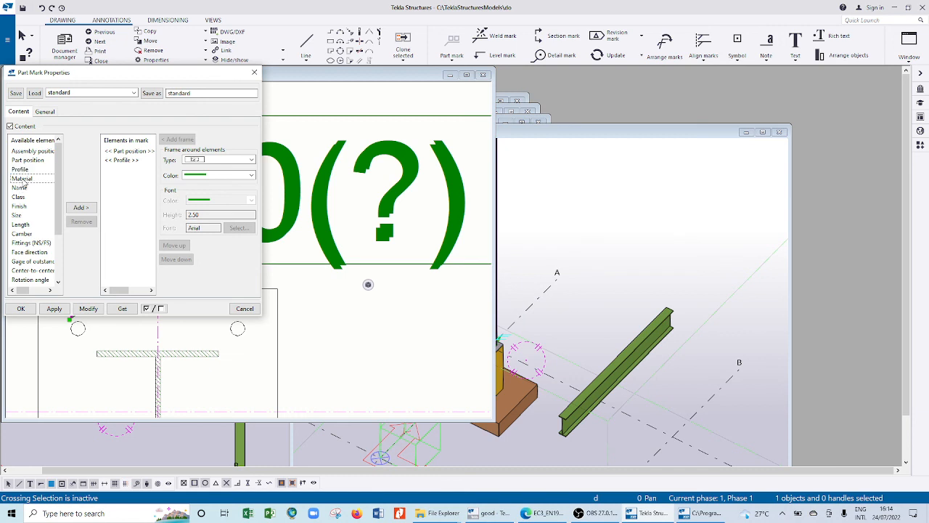
{"action": "left_click", "coordinate": [82, 207]}
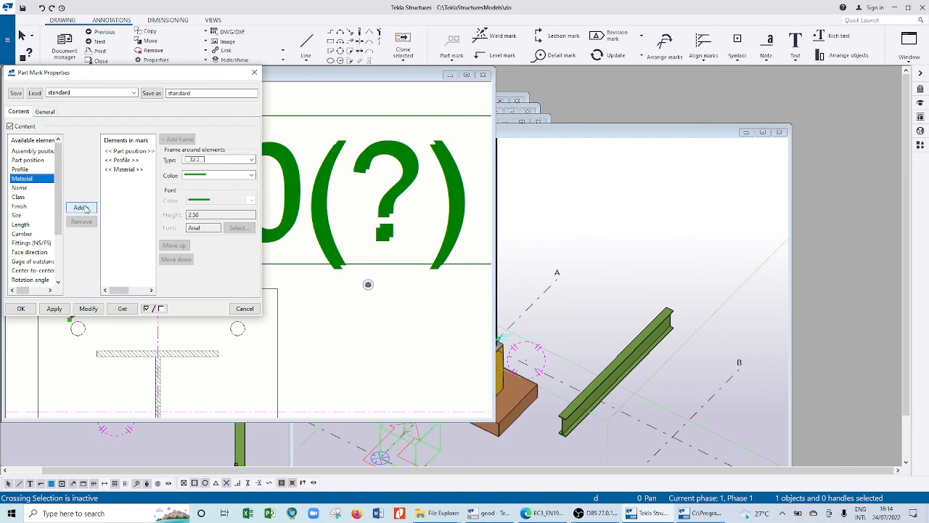
Add the Length and Size elements to the part mark's content and apply the modified content to the selected mark
{"action": "scroll", "coordinate": [40, 191], "scroll_direction": "down", "scroll_amount": 1}
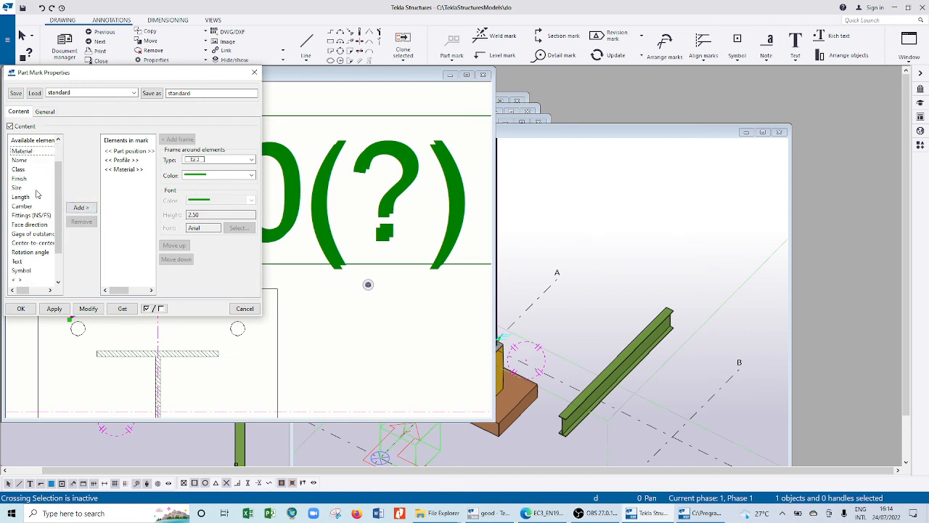
{"action": "left_click", "coordinate": [20, 197]}
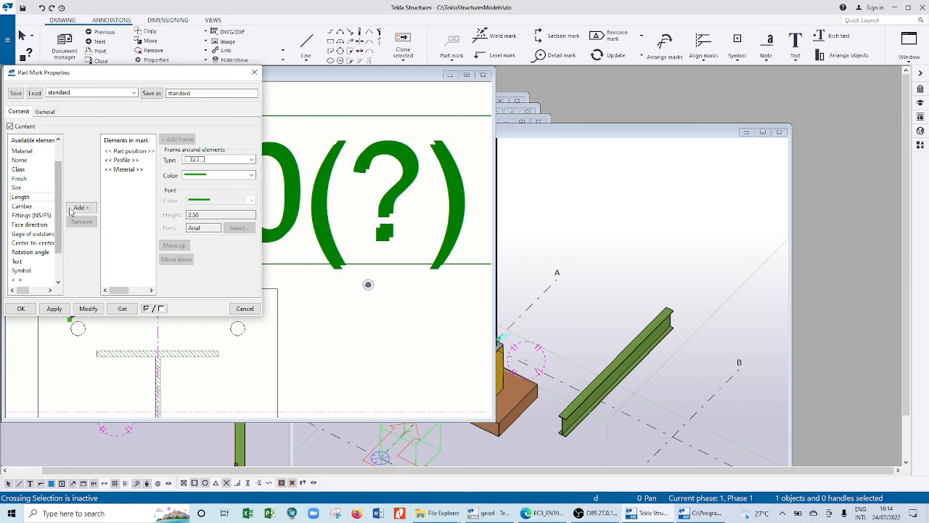
{"action": "left_click", "coordinate": [78, 209]}
{"action": "left_click", "coordinate": [24, 191]}
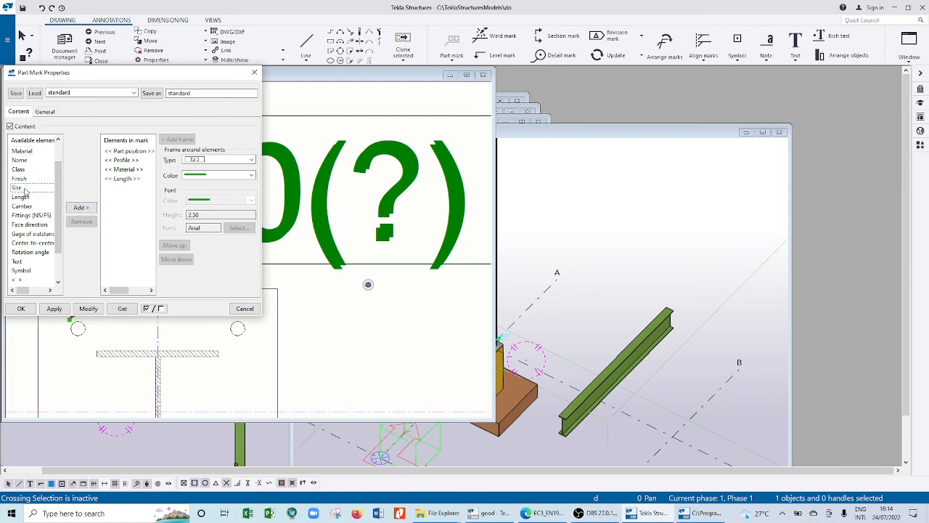
{"action": "left_click", "coordinate": [81, 208]}
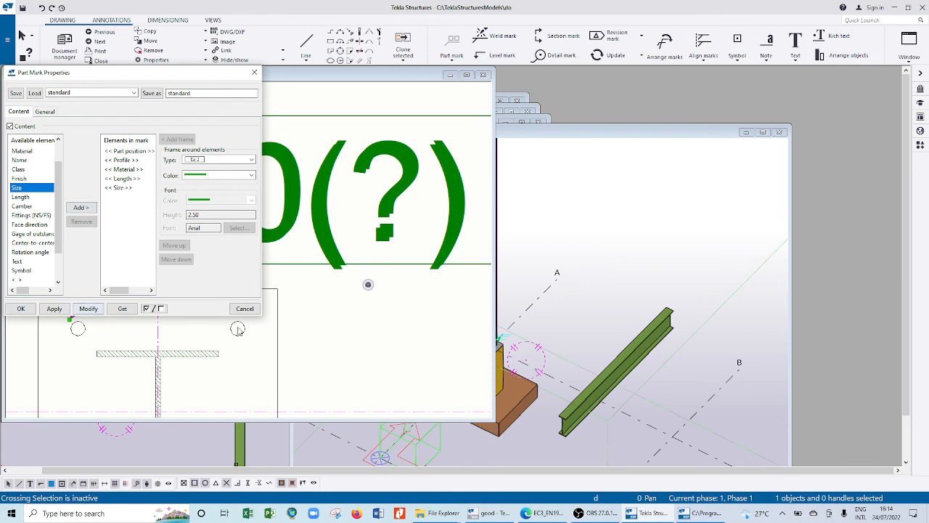
{"action": "left_click", "coordinate": [81, 311]}
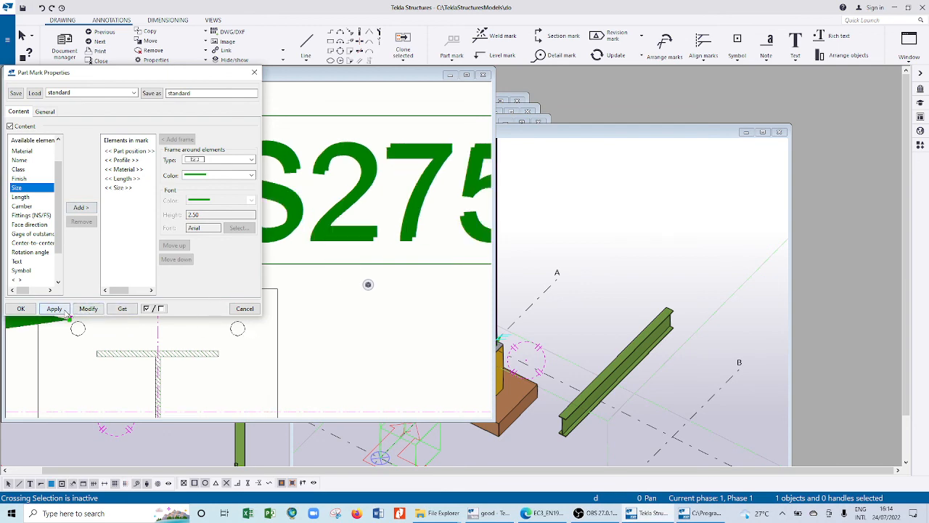
{"action": "left_click", "coordinate": [20, 308]}
Add a mark using applied mark properties to a bolt hole in the base plate at A-2 in the Plan +0 view
{"action": "scroll", "coordinate": [275, 289], "scroll_direction": "down", "scroll_amount": 3}
{"action": "scroll", "coordinate": [254, 217], "scroll_direction": "down", "scroll_amount": 3}
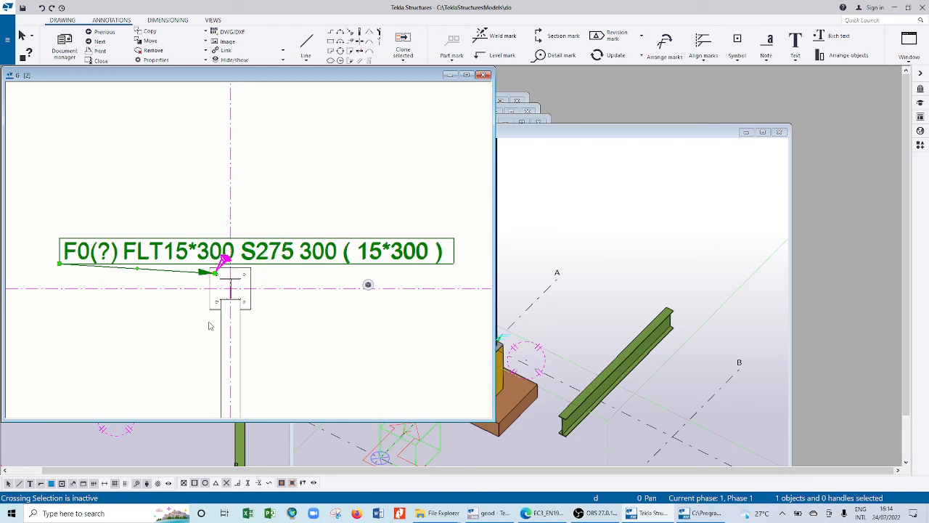
{"action": "scroll", "coordinate": [251, 277], "scroll_direction": "up", "scroll_amount": 4}
{"action": "scroll", "coordinate": [243, 281], "scroll_direction": "up", "scroll_amount": 4}
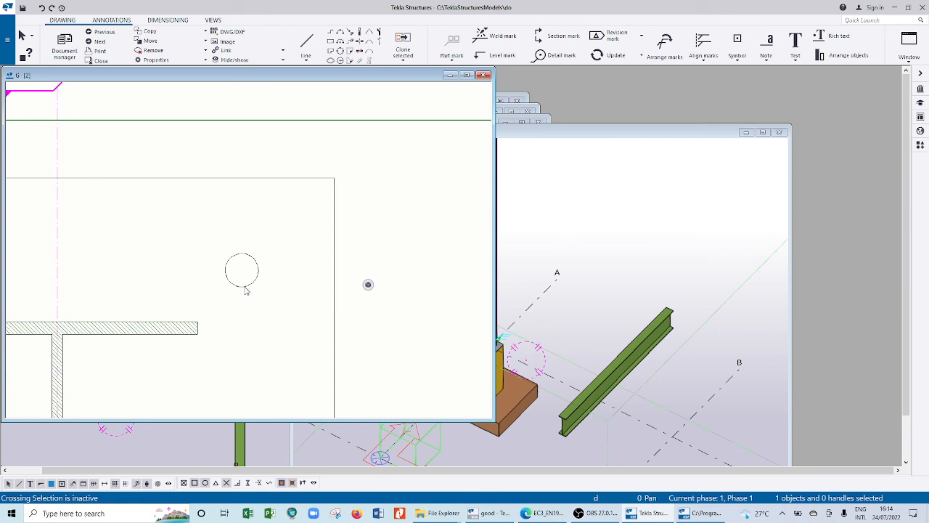
{"action": "left_click", "coordinate": [246, 290]}
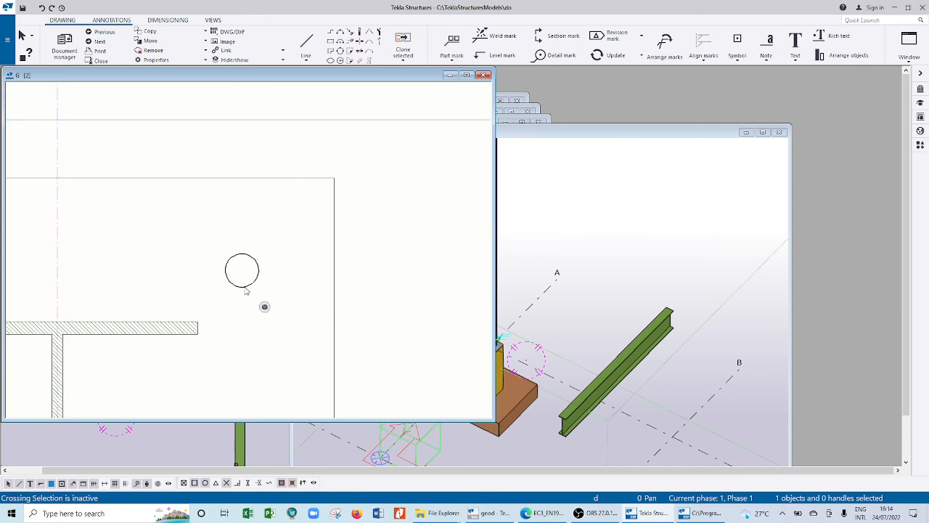
{"action": "right_click", "coordinate": [246, 289]}
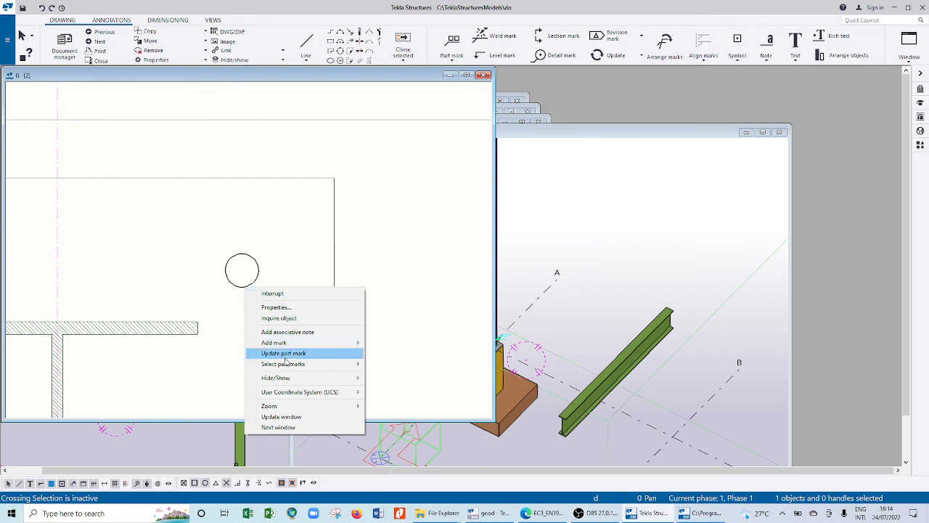
{"action": "mouse_move", "coordinate": [290, 343]}
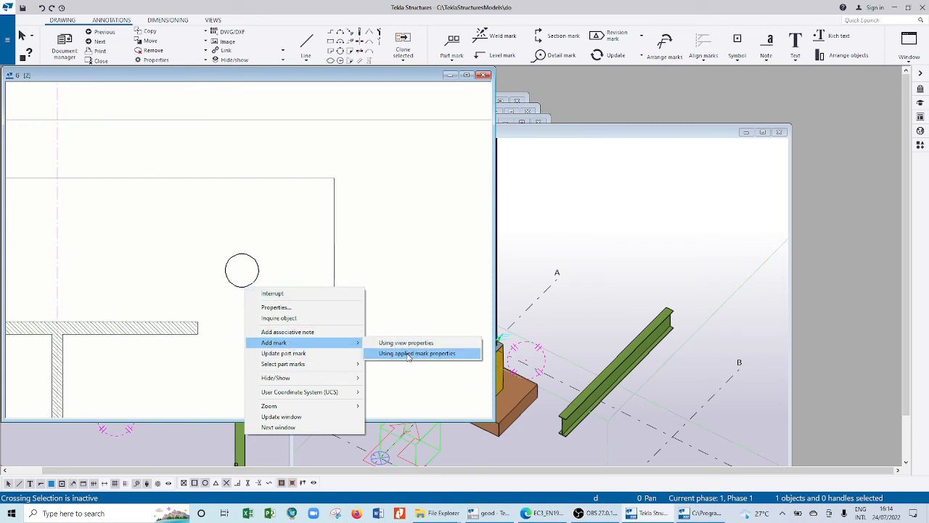
{"action": "left_click", "coordinate": [409, 354]}
{"action": "scroll", "coordinate": [210, 269], "scroll_direction": "down", "scroll_amount": 2}
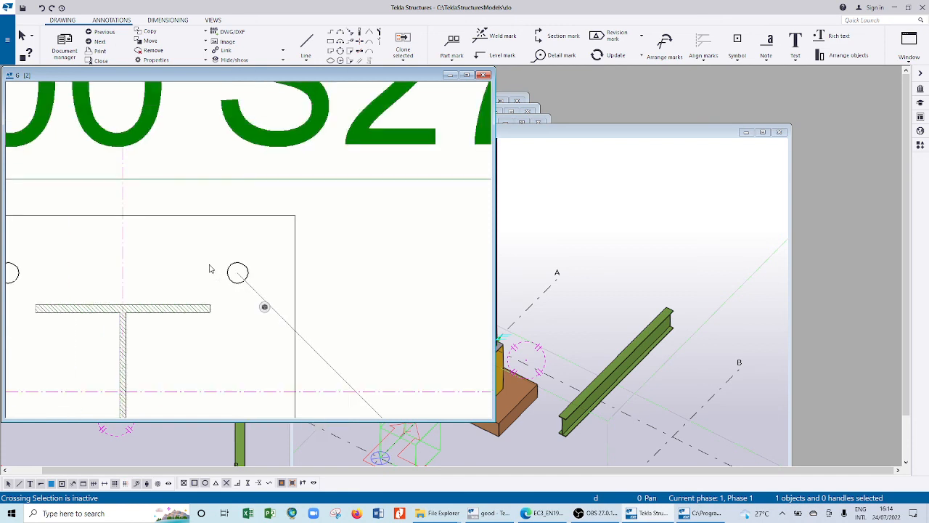
{"action": "scroll", "coordinate": [151, 211], "scroll_direction": "down", "scroll_amount": 8}
{"action": "scroll", "coordinate": [294, 284], "scroll_direction": "up", "scroll_amount": 2}
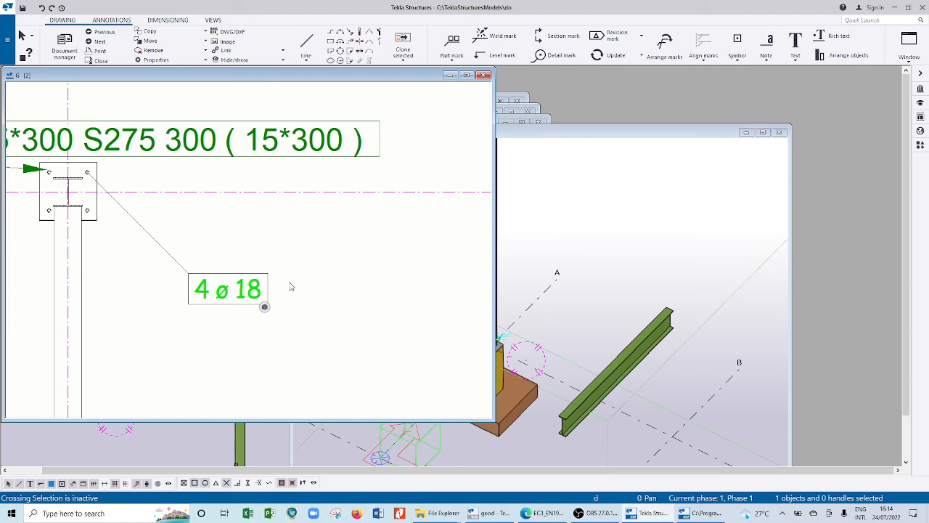
Add a mark using applied mark properties to the column in the 3d view
{"action": "scroll", "coordinate": [237, 215], "scroll_direction": "down", "scroll_amount": 5}
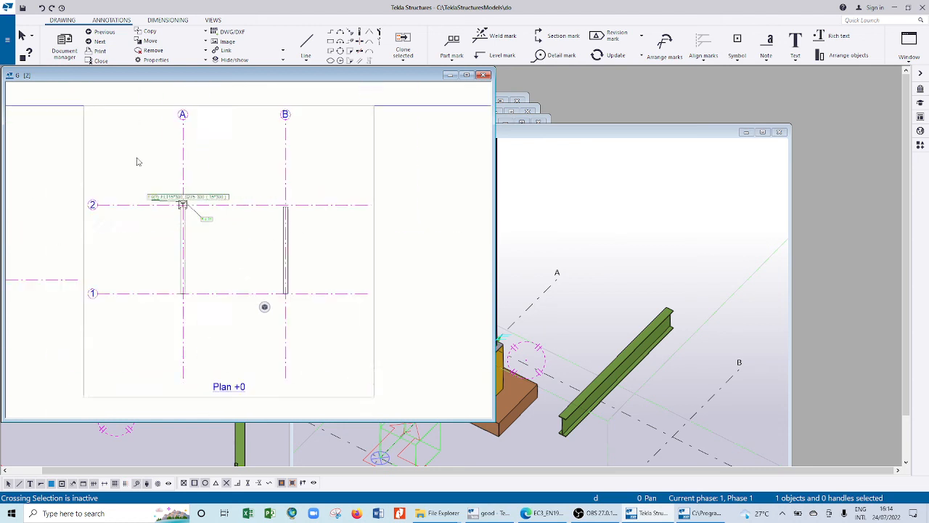
{"action": "scroll", "coordinate": [237, 215], "scroll_direction": "down", "scroll_amount": 3}
{"action": "scroll", "coordinate": [327, 257], "scroll_direction": "up", "scroll_amount": 8}
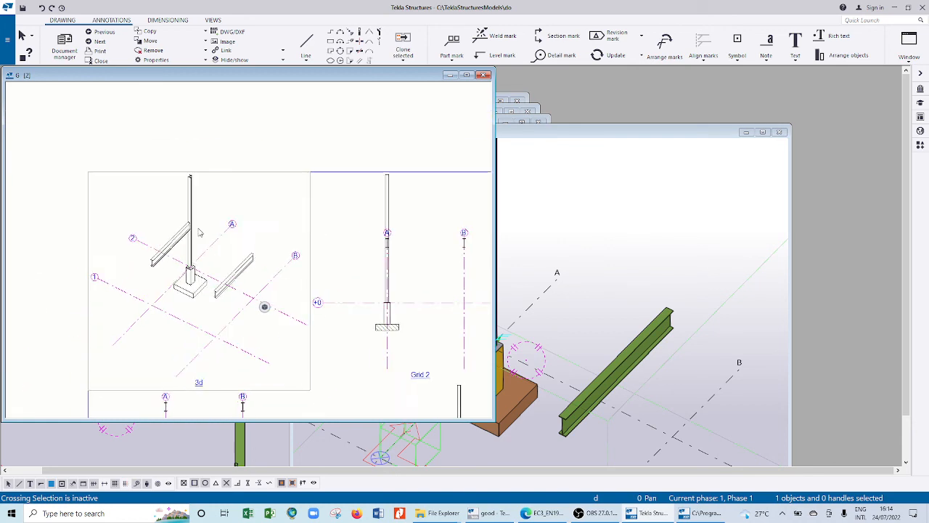
{"action": "scroll", "coordinate": [184, 283], "scroll_direction": "up", "scroll_amount": 3}
{"action": "scroll", "coordinate": [149, 243], "scroll_direction": "down", "scroll_amount": 2}
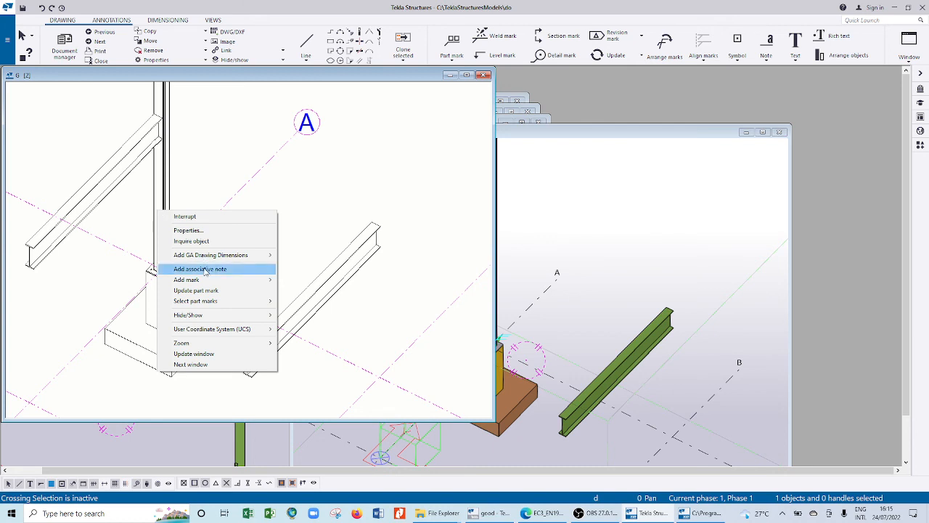
{"action": "mouse_move", "coordinate": [202, 281]}
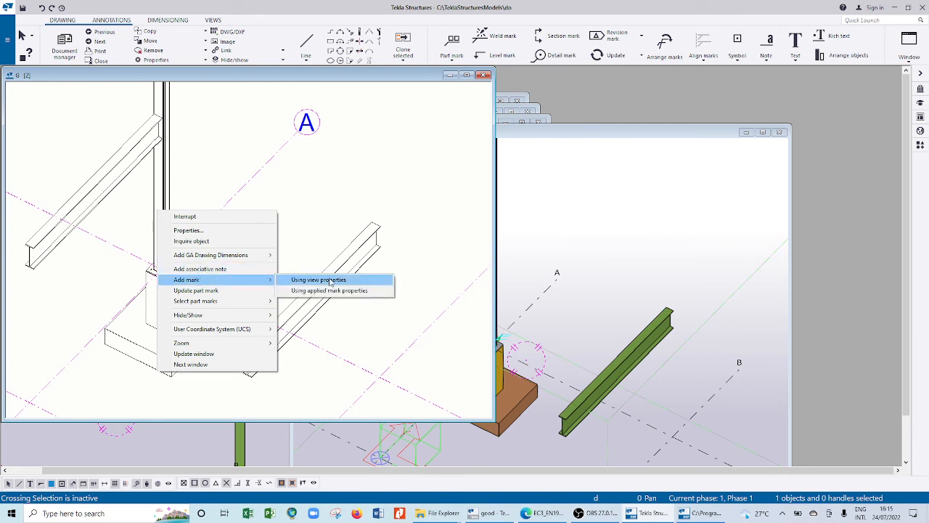
{"action": "left_click", "coordinate": [364, 293]}
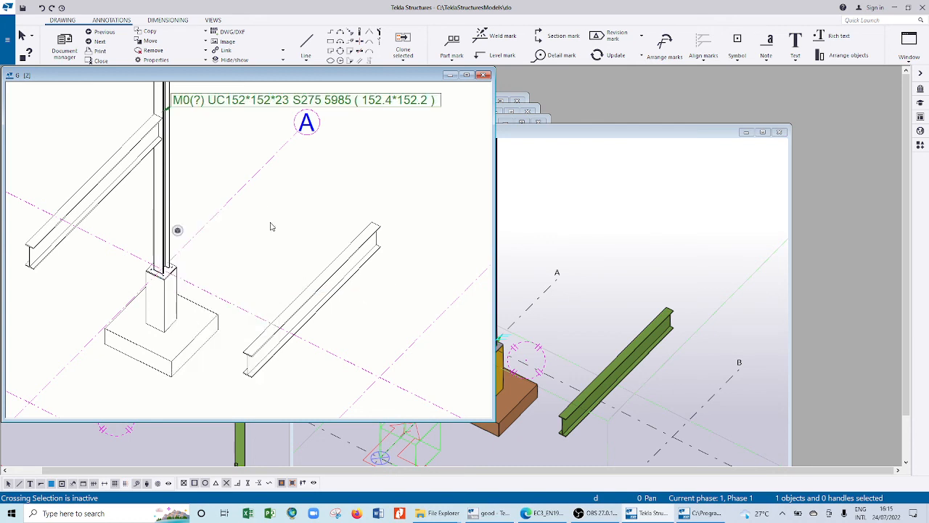
Examine the column's part mark in the 3d view and the marks at A-2 in the Plan +0 view
{"action": "scroll", "coordinate": [270, 224], "scroll_direction": "down", "scroll_amount": 2}
{"action": "scroll", "coordinate": [304, 163], "scroll_direction": "up", "scroll_amount": 4}
{"action": "scroll", "coordinate": [305, 162], "scroll_direction": "up", "scroll_amount": 2}
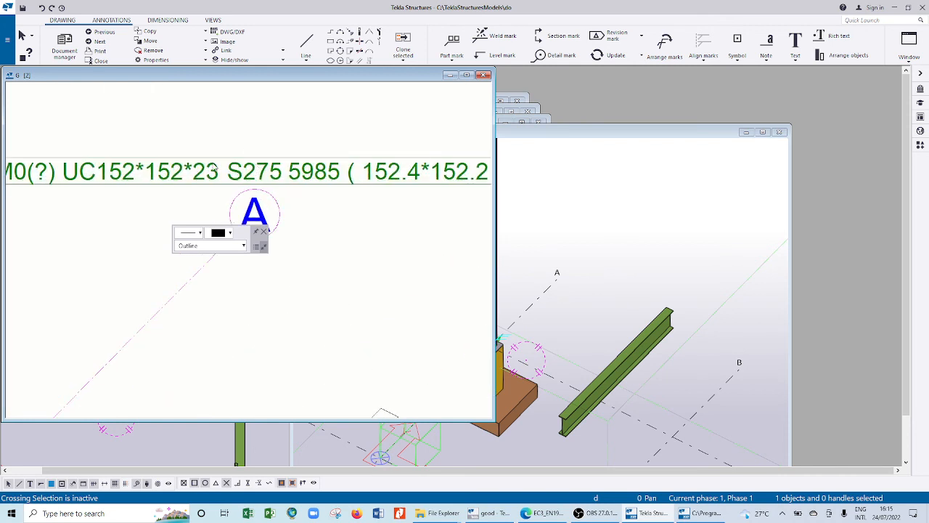
{"action": "scroll", "coordinate": [217, 170], "scroll_direction": "down", "scroll_amount": 1}
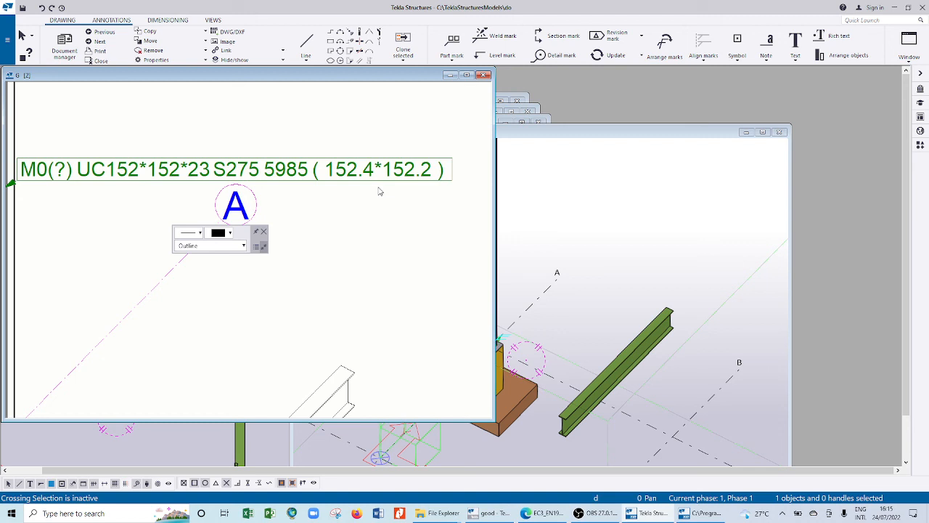
{"action": "scroll", "coordinate": [256, 193], "scroll_direction": "down", "scroll_amount": 5}
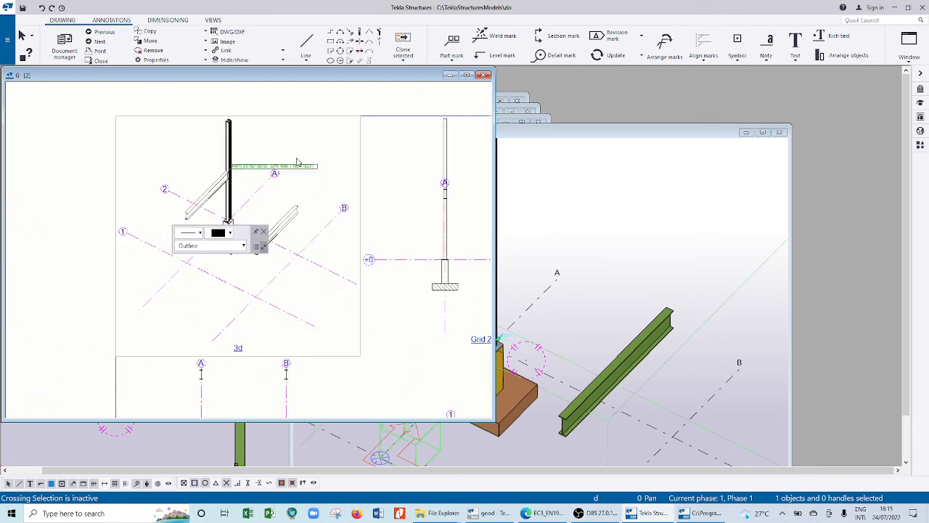
{"action": "scroll", "coordinate": [231, 190], "scroll_direction": "up", "scroll_amount": 2}
{"action": "scroll", "coordinate": [196, 182], "scroll_direction": "down", "scroll_amount": 4}
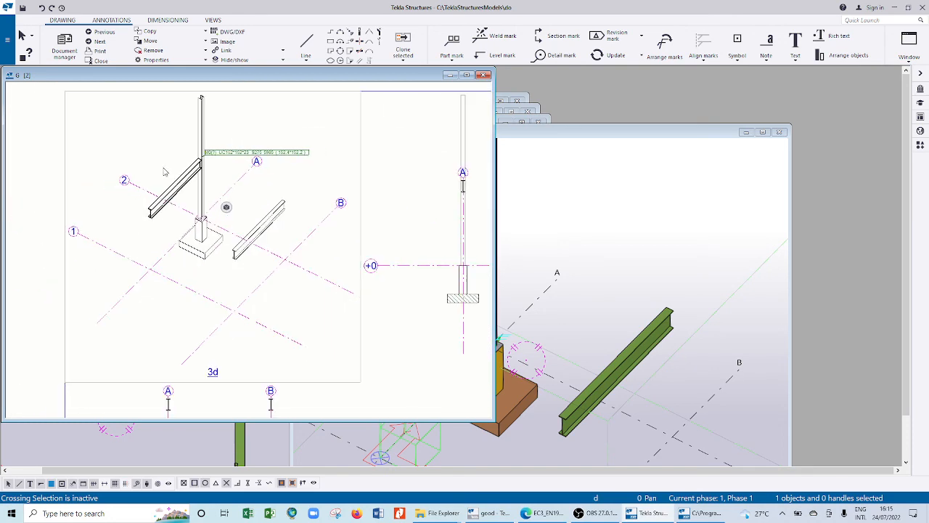
{"action": "scroll", "coordinate": [254, 201], "scroll_direction": "down", "scroll_amount": 3}
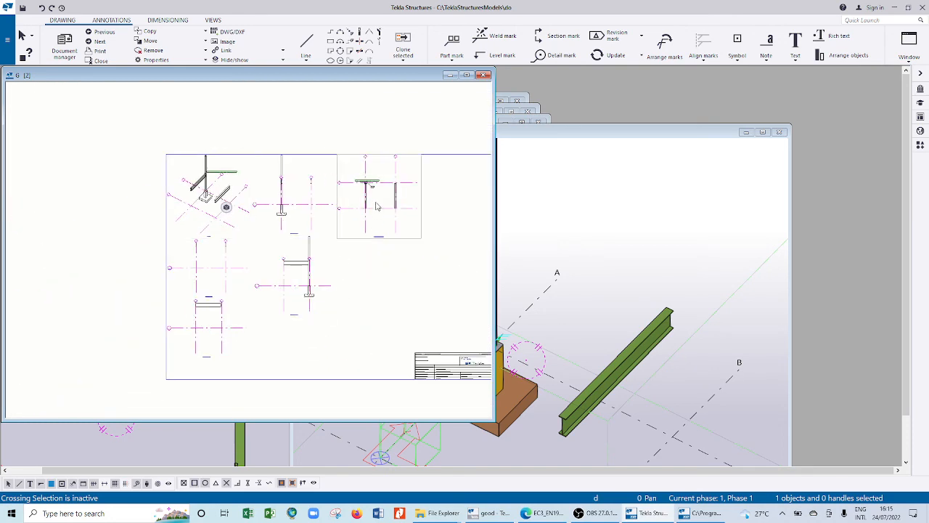
{"action": "scroll", "coordinate": [350, 182], "scroll_direction": "up", "scroll_amount": 2}
{"action": "scroll", "coordinate": [350, 181], "scroll_direction": "up", "scroll_amount": 5}
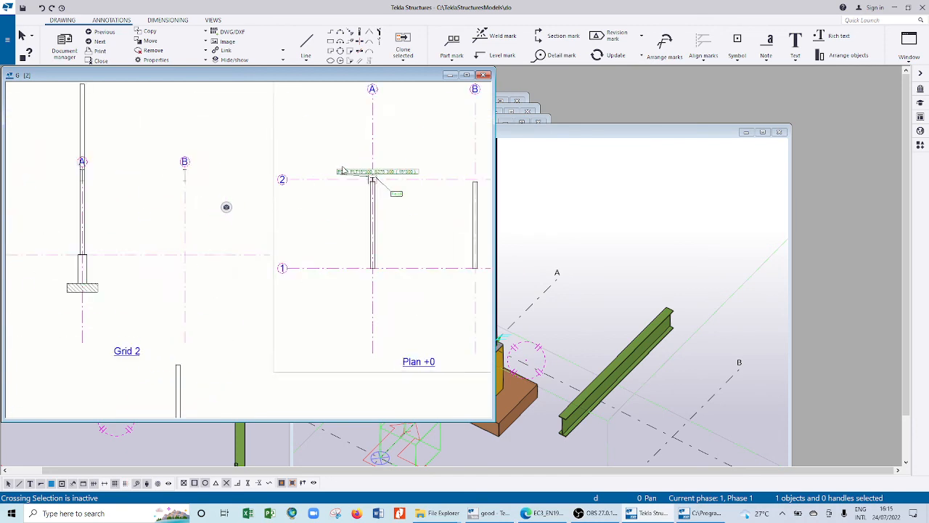
{"action": "scroll", "coordinate": [302, 174], "scroll_direction": "down", "scroll_amount": 3}
Add a mark using applied mark properties to the beam beside the column in the 3d view
{"action": "scroll", "coordinate": [116, 196], "scroll_direction": "up", "scroll_amount": 4}
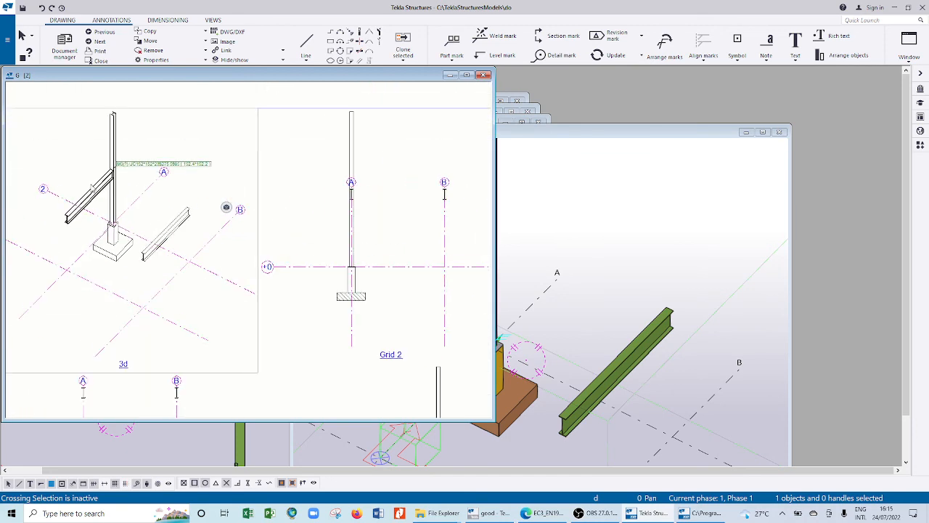
{"action": "scroll", "coordinate": [106, 188], "scroll_direction": "up", "scroll_amount": 1}
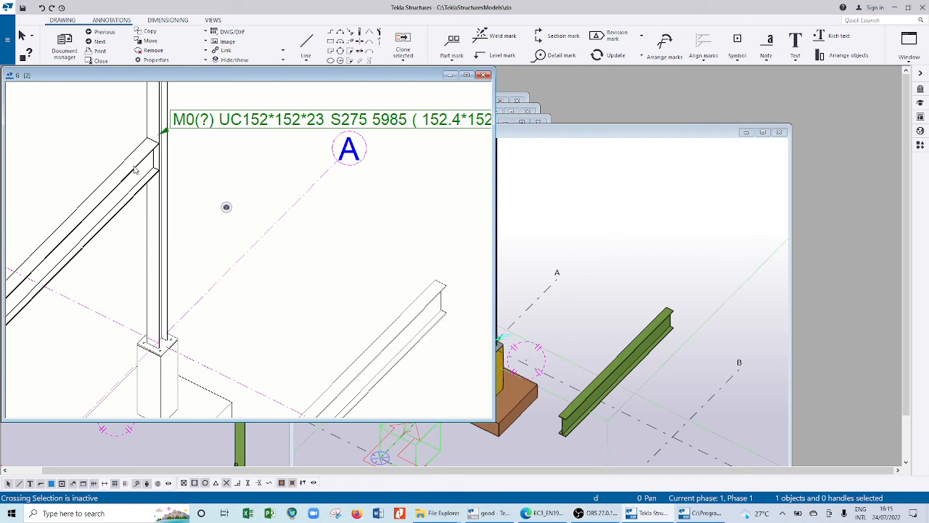
{"action": "right_click", "coordinate": [134, 168]}
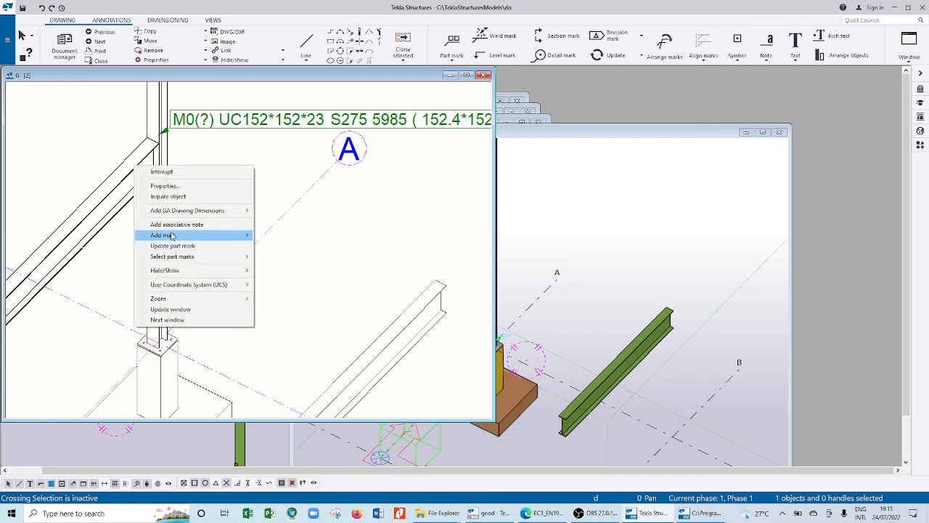
{"action": "mouse_move", "coordinate": [173, 235]}
{"action": "left_click", "coordinate": [309, 246]}
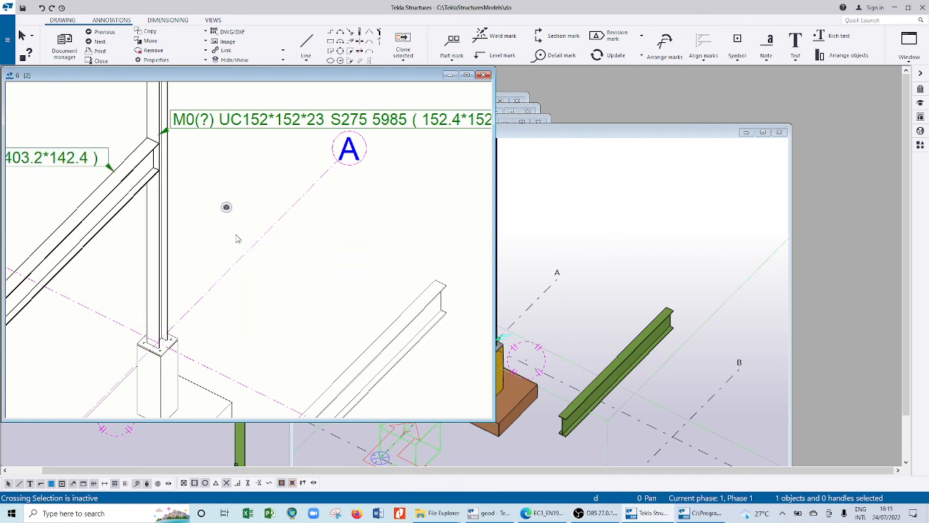
{"action": "scroll", "coordinate": [337, 255], "scroll_direction": "down", "scroll_amount": 3}
{"action": "scroll", "coordinate": [169, 228], "scroll_direction": "up", "scroll_amount": 3}
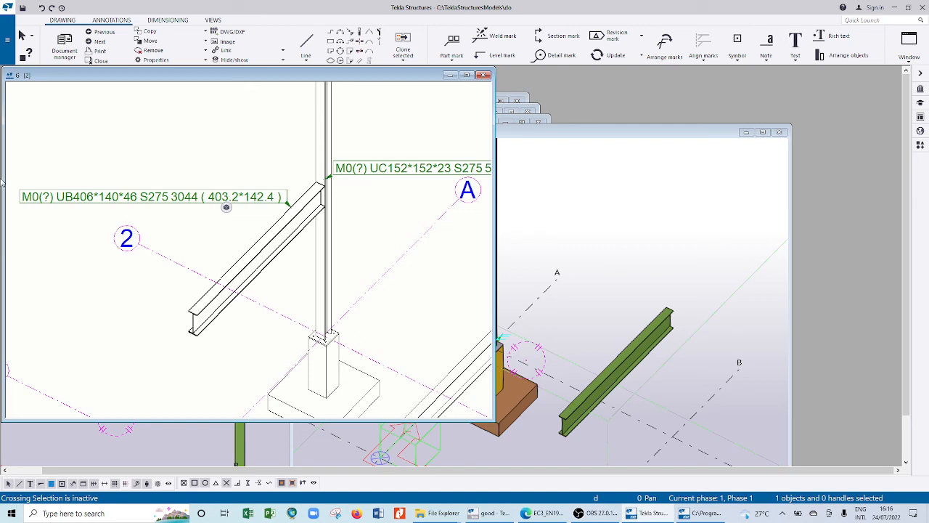
Examine the drawing's title block and the layout of the views on the sheet
{"action": "scroll", "coordinate": [272, 237], "scroll_direction": "down", "scroll_amount": 5}
{"action": "scroll", "coordinate": [272, 237], "scroll_direction": "down", "scroll_amount": 2}
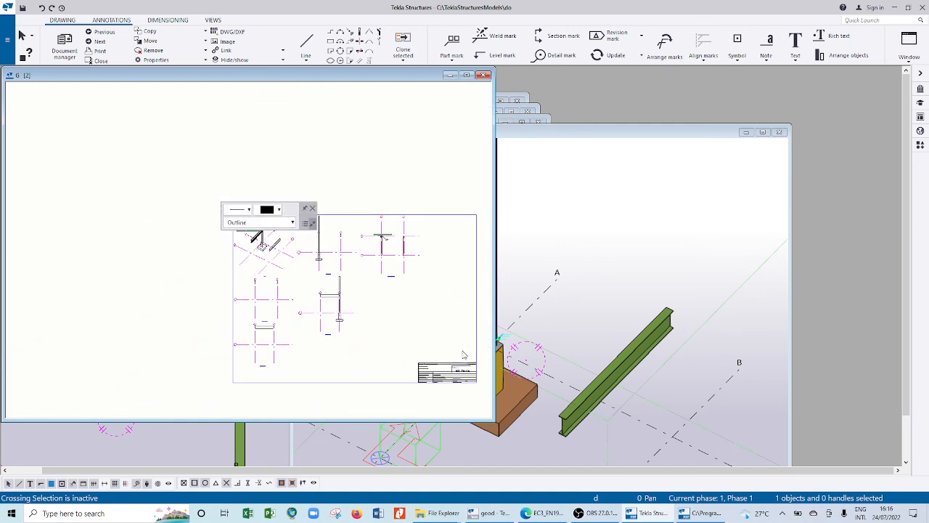
{"action": "scroll", "coordinate": [430, 351], "scroll_direction": "up", "scroll_amount": 8}
{"action": "scroll", "coordinate": [430, 351], "scroll_direction": "down", "scroll_amount": 7}
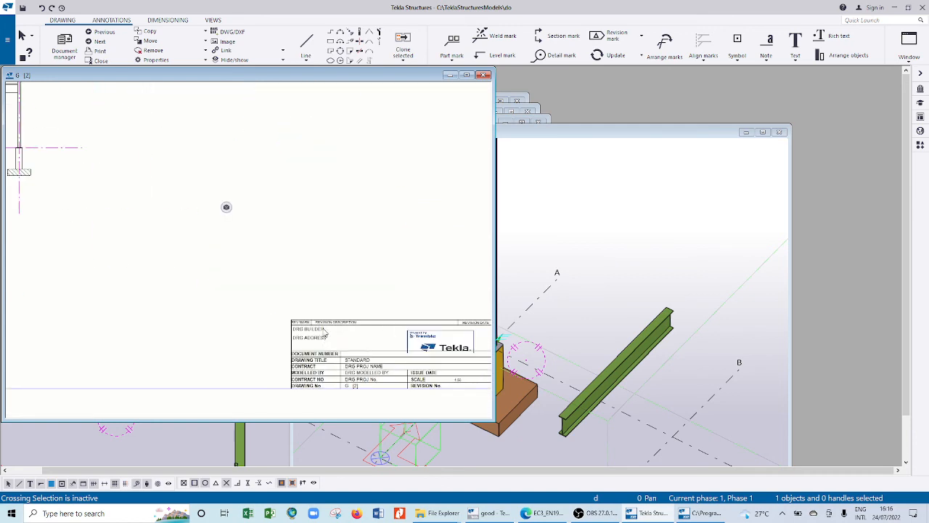
{"action": "scroll", "coordinate": [245, 247], "scroll_direction": "up", "scroll_amount": 1}
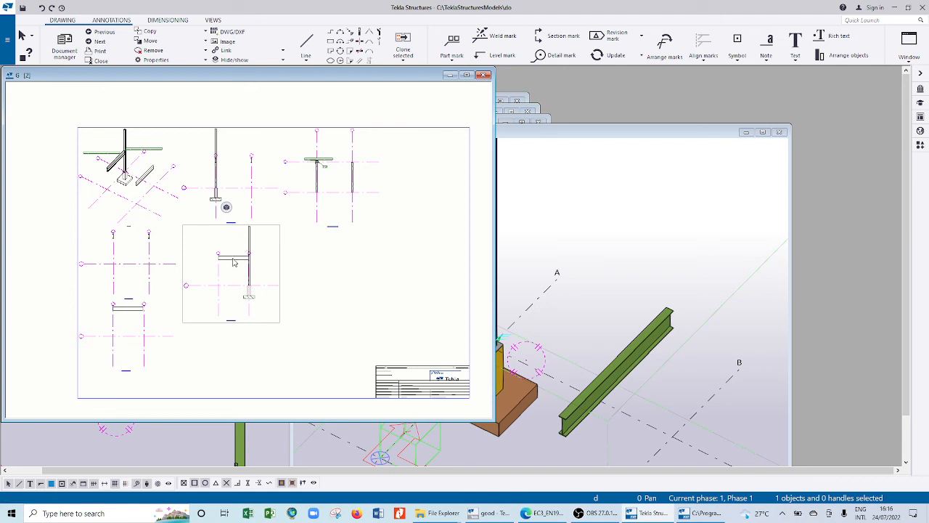
{"action": "left_click", "coordinate": [287, 277]}
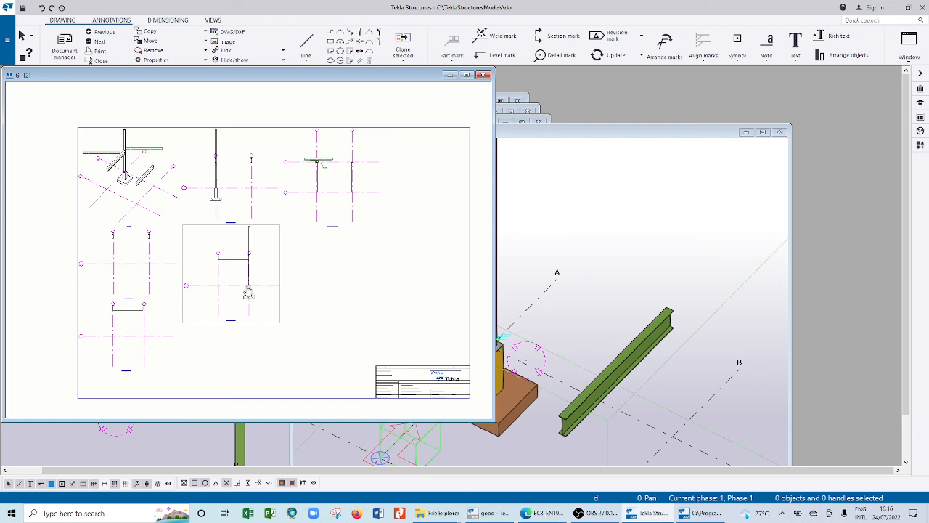
Print the general arrangement drawing fitted to paper with the Microsoft Print to PDF printer
{"action": "left_click_drag", "start_coordinate": [209, 83], "coordinate": [253, 134]}
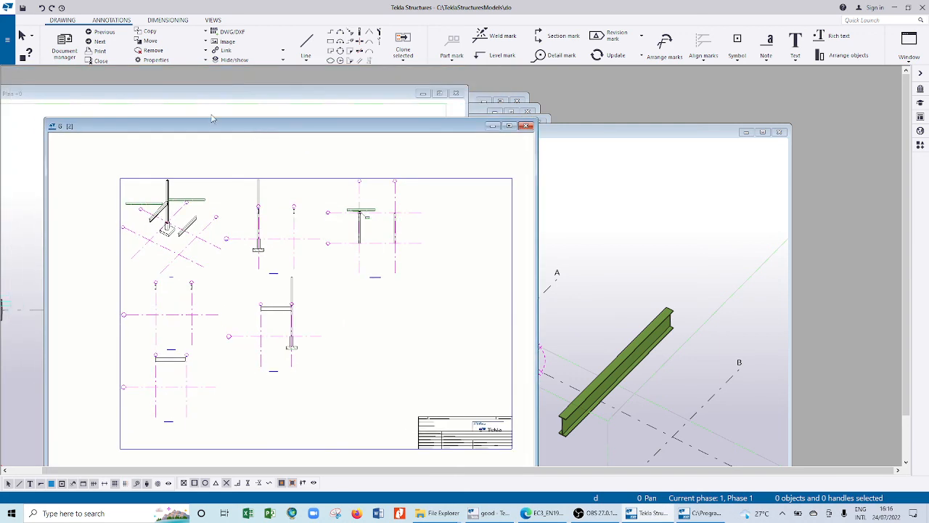
{"action": "left_click", "coordinate": [103, 53]}
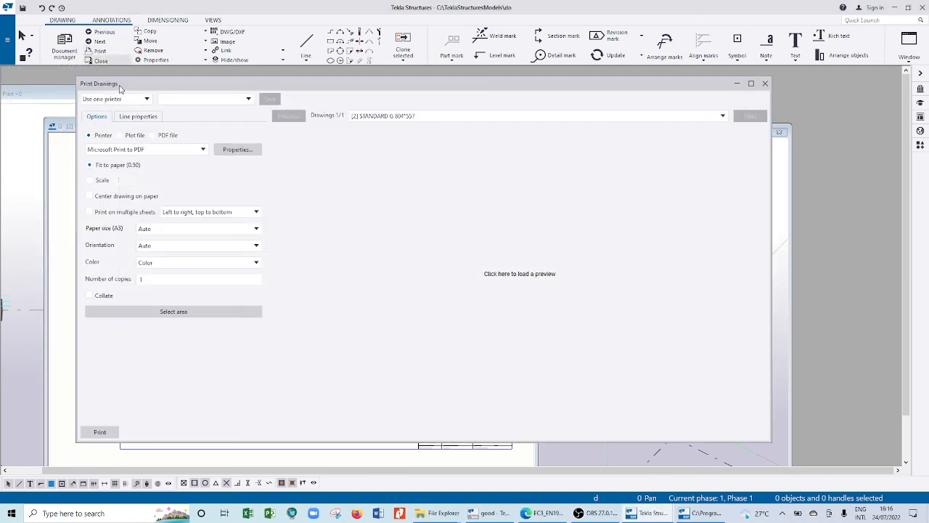
{"action": "left_click", "coordinate": [165, 150]}
{"action": "left_click", "coordinate": [164, 152]}
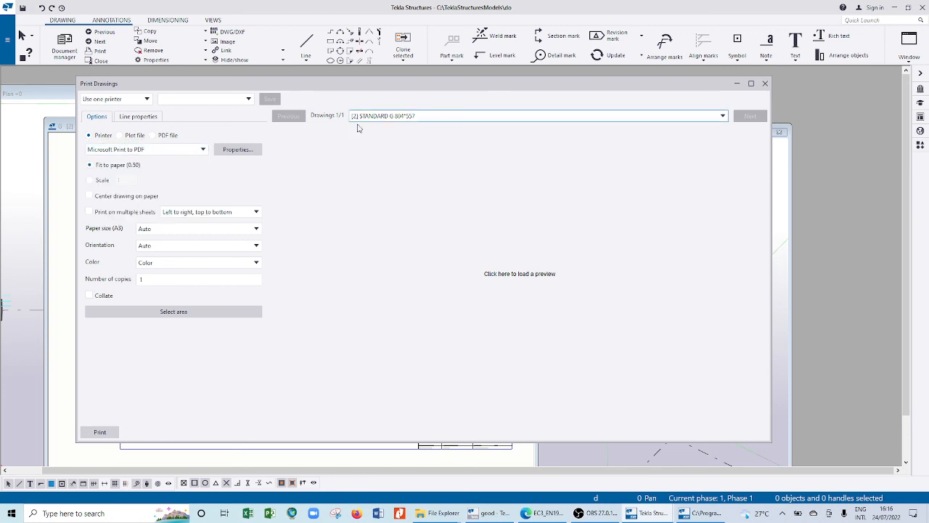
{"action": "left_click", "coordinate": [99, 432]}
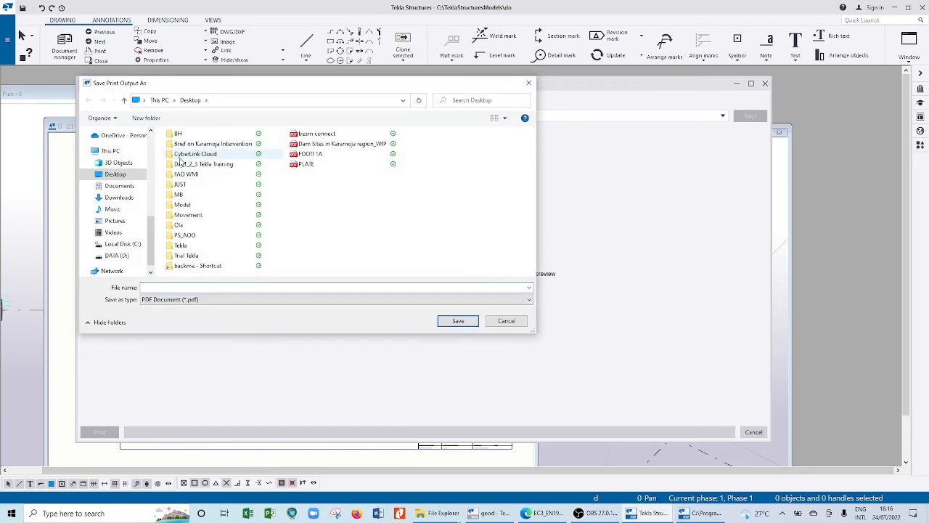
Save the print output as a PDF document named GRT on the Desktop
{"action": "left_click", "coordinate": [115, 176]}
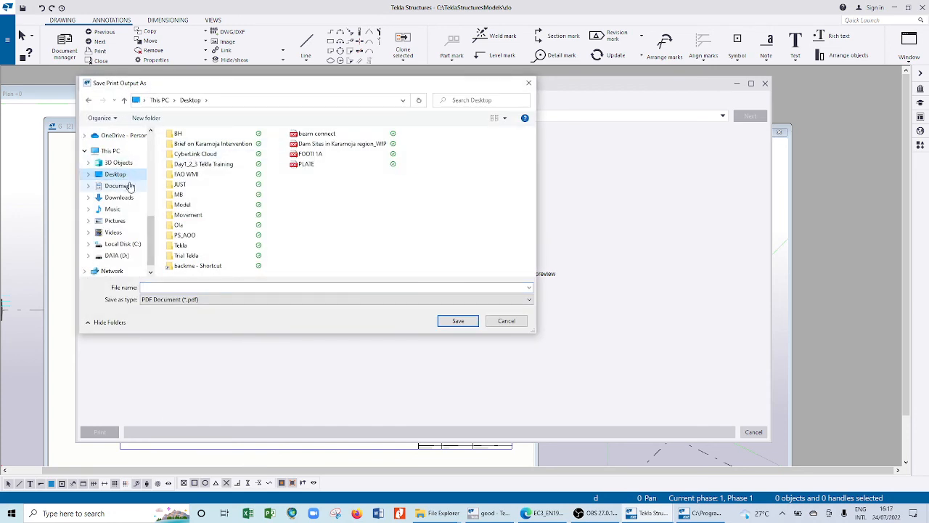
{"action": "left_click", "coordinate": [168, 288]}
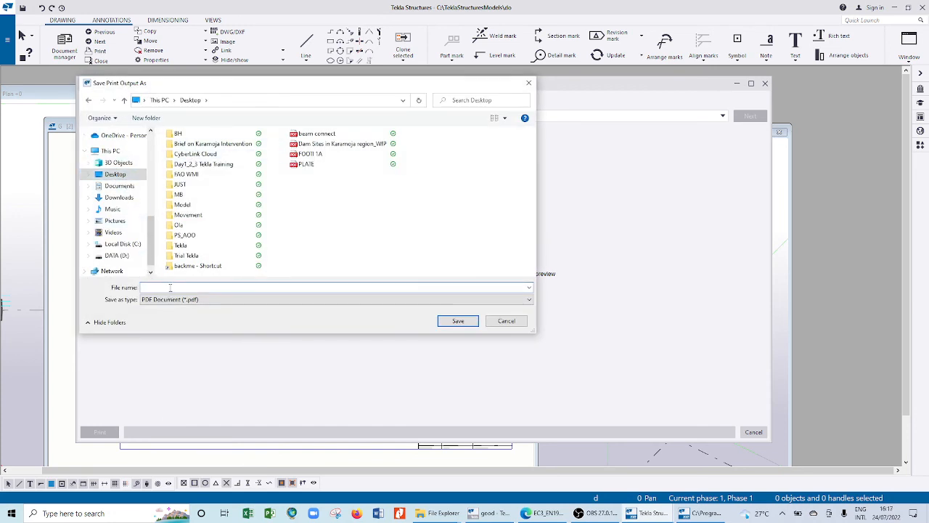
{"action": "type", "text": "GRT"}
{"action": "left_click", "coordinate": [461, 323]}
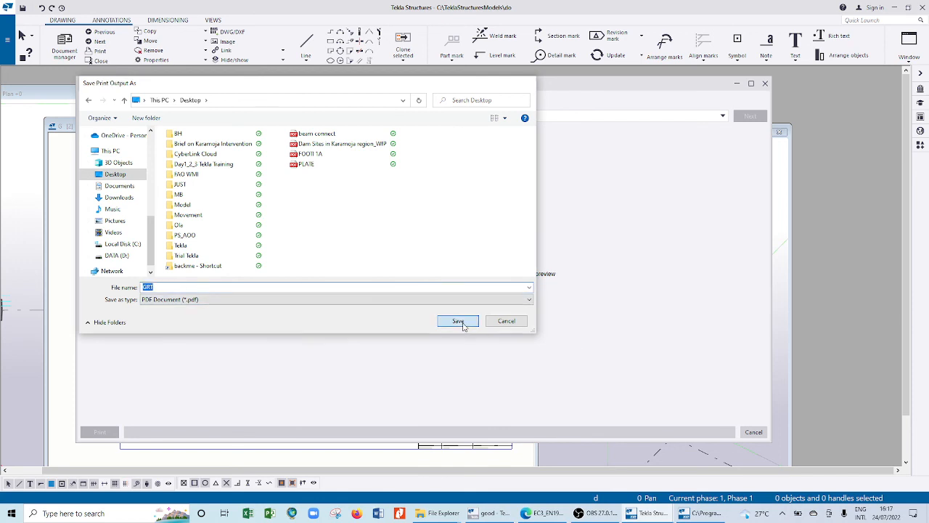
Open the GRT PDF from the desktop in Microsoft Edge and review its views and title block
{"action": "left_click", "coordinate": [736, 83]}
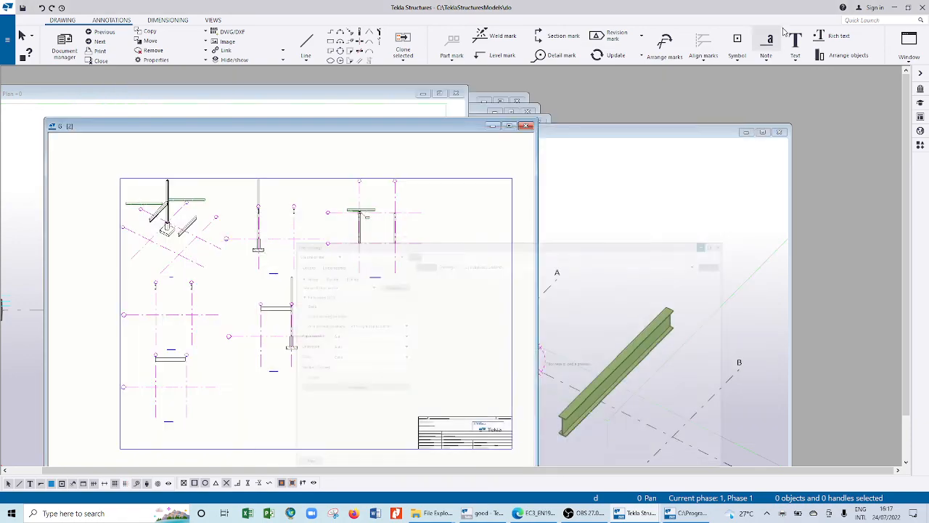
{"action": "left_click", "coordinate": [894, 7]}
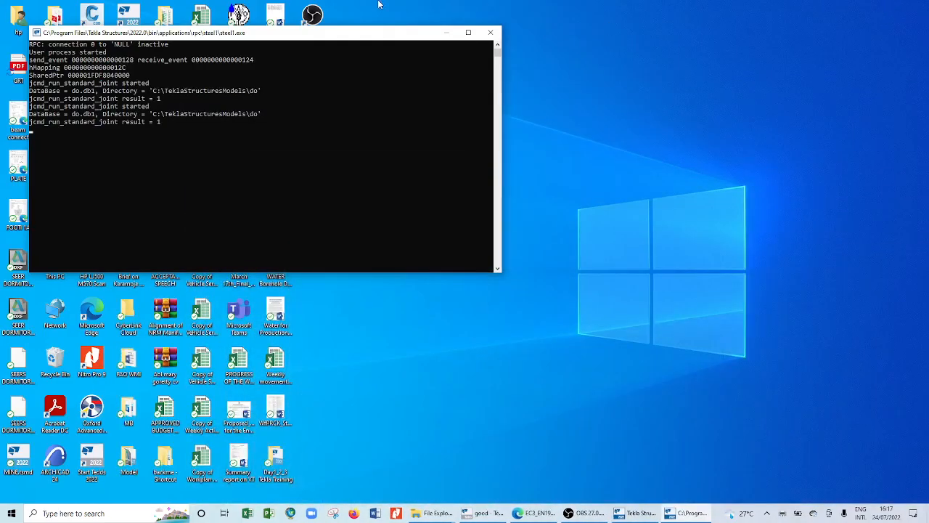
{"action": "left_click", "coordinate": [446, 32]}
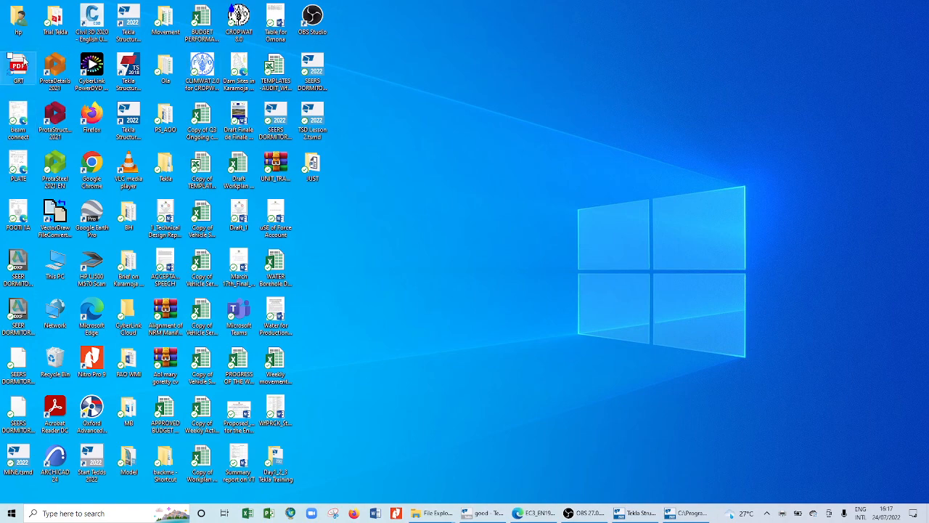
{"action": "double_click", "coordinate": [19, 69]}
{"action": "scroll", "coordinate": [323, 250], "scroll_direction": "down", "scroll_amount": 3}
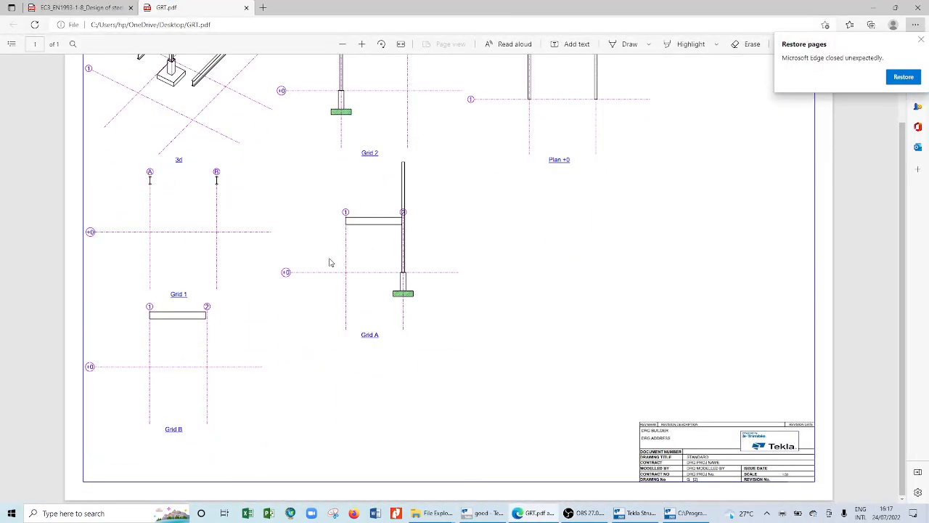
{"action": "scroll", "coordinate": [330, 261], "scroll_direction": "up", "scroll_amount": 3}
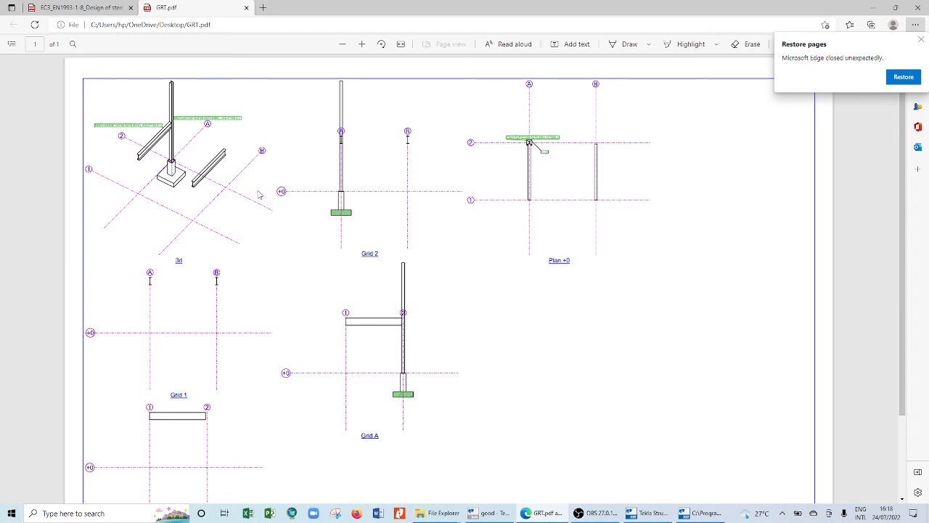
{"action": "left_click", "coordinate": [593, 515]}
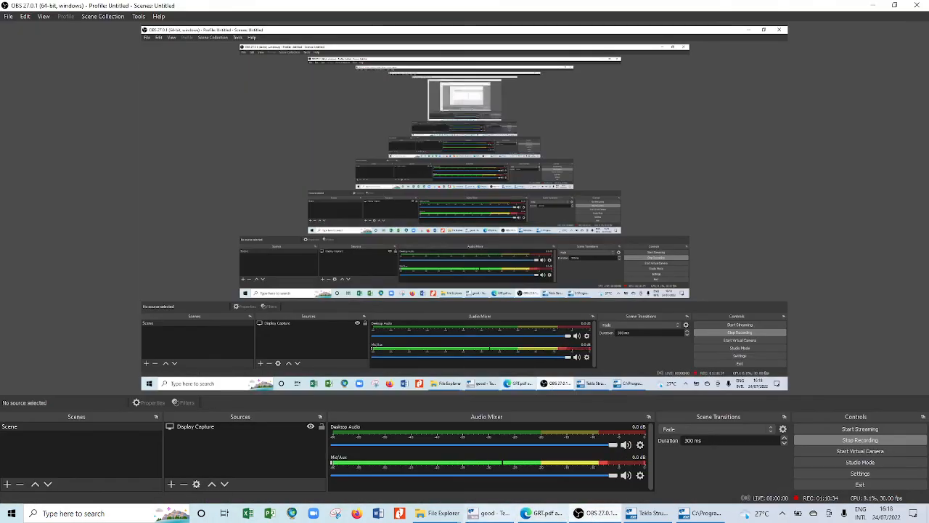